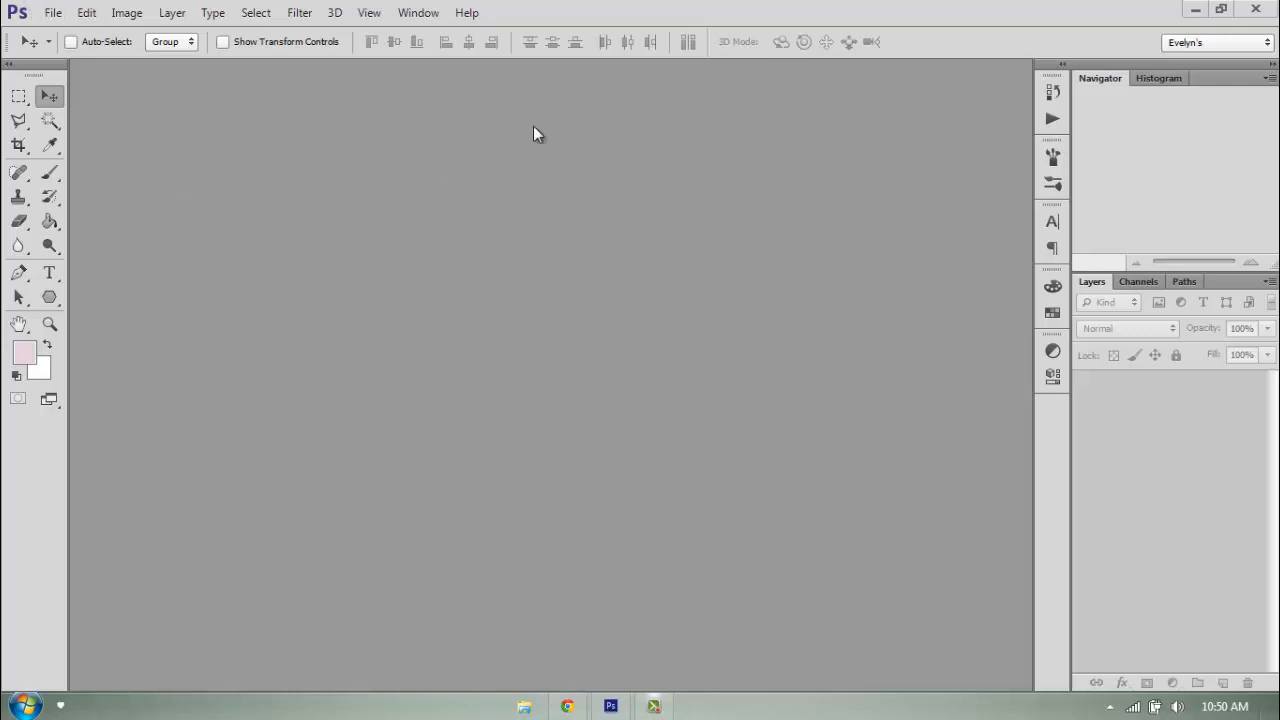
# Set up a new document named New Poster, 500 pixels wide and 600 pixels high
pyautogui.click(52, 13)
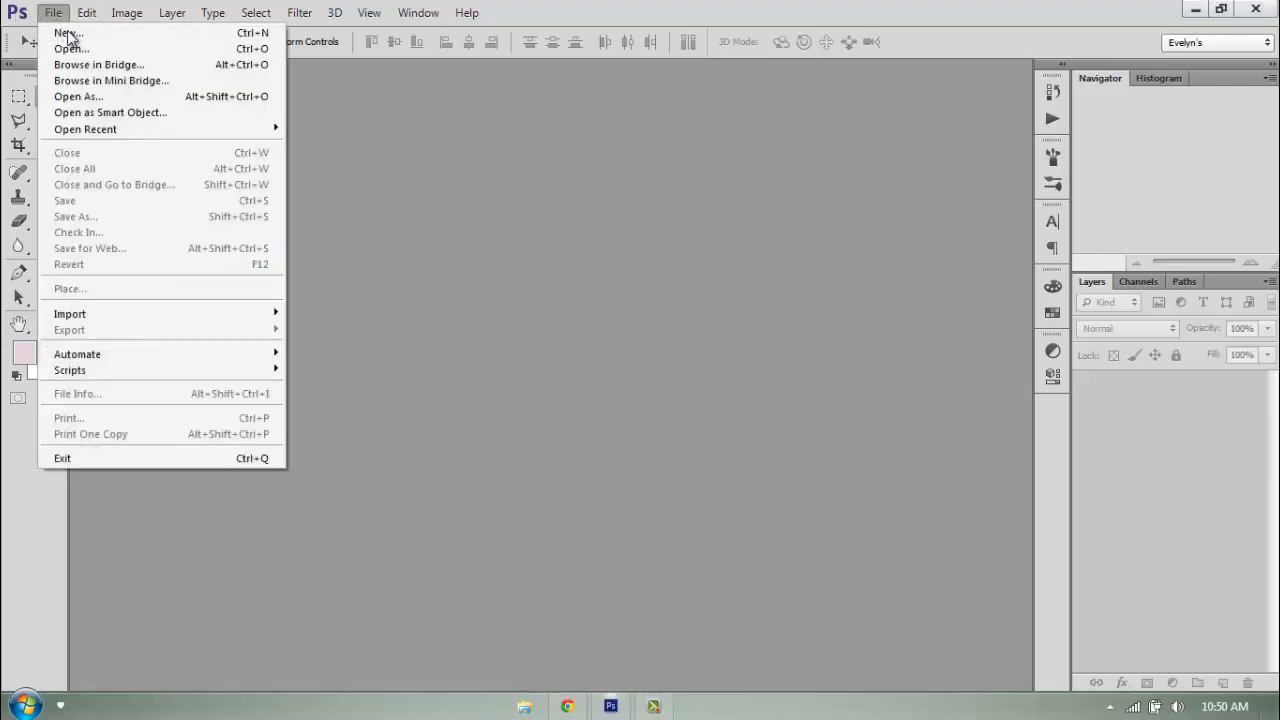
pyautogui.click(67, 33)
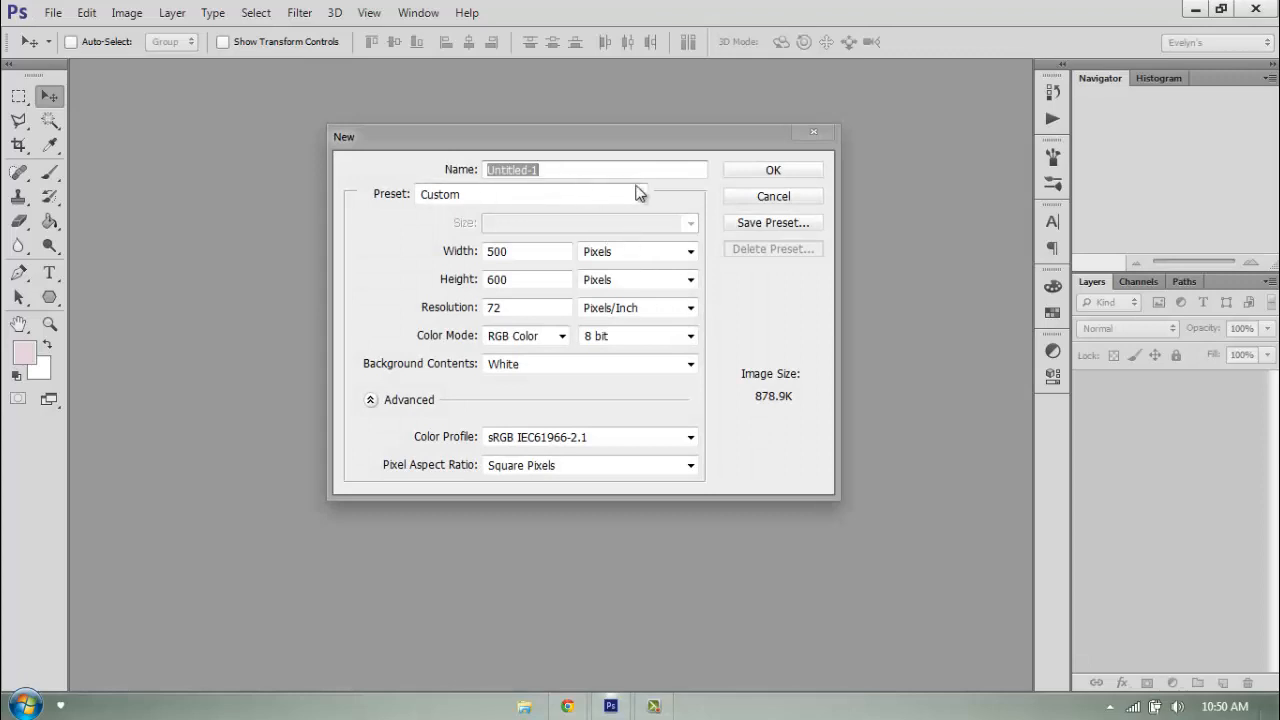
pyautogui.write('New Poster')
pyautogui.doubleClick(532, 253)
pyautogui.write('500')
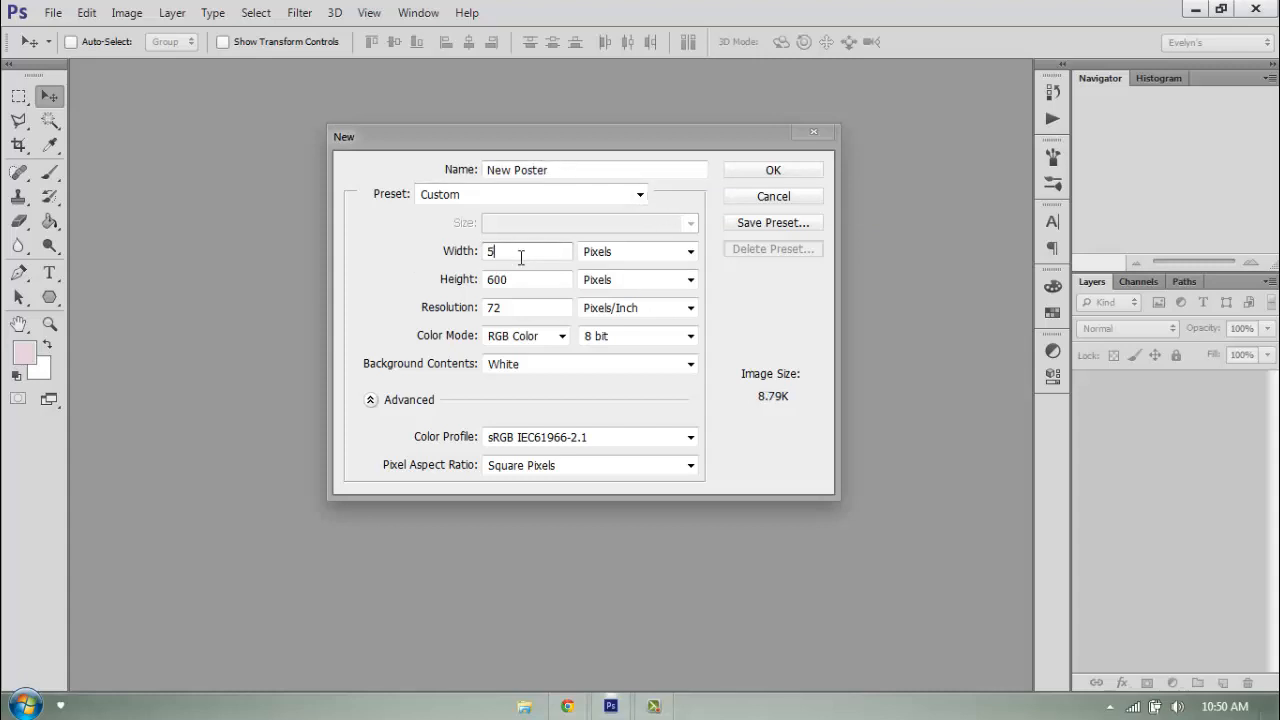
pyautogui.press('Tab')
pyautogui.write('600')
pyautogui.moveTo(513, 252); pyautogui.dragTo(423, 257)
pyautogui.press('Tab')
pyautogui.press('Tab')
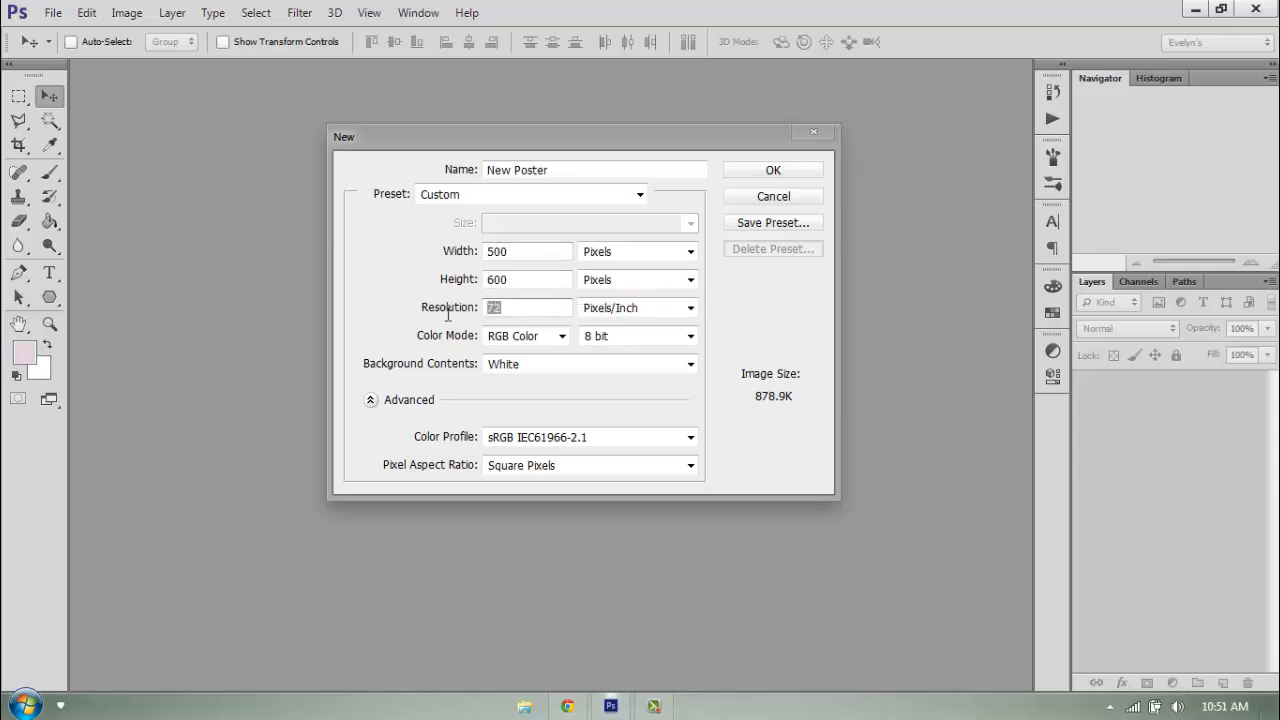
# Choose RGB Color mode at 8 bit with White background contents and create the document
pyautogui.click(548, 338)
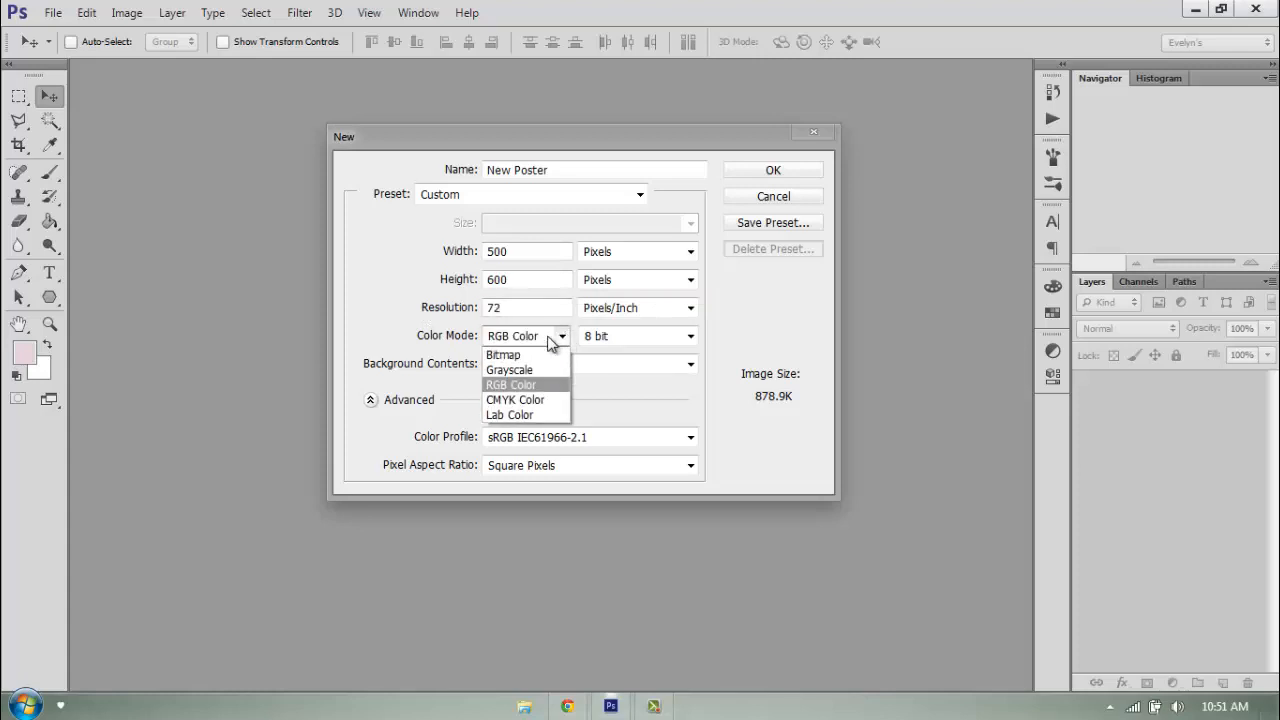
pyautogui.click(533, 381)
pyautogui.click(540, 368)
pyautogui.click(544, 366)
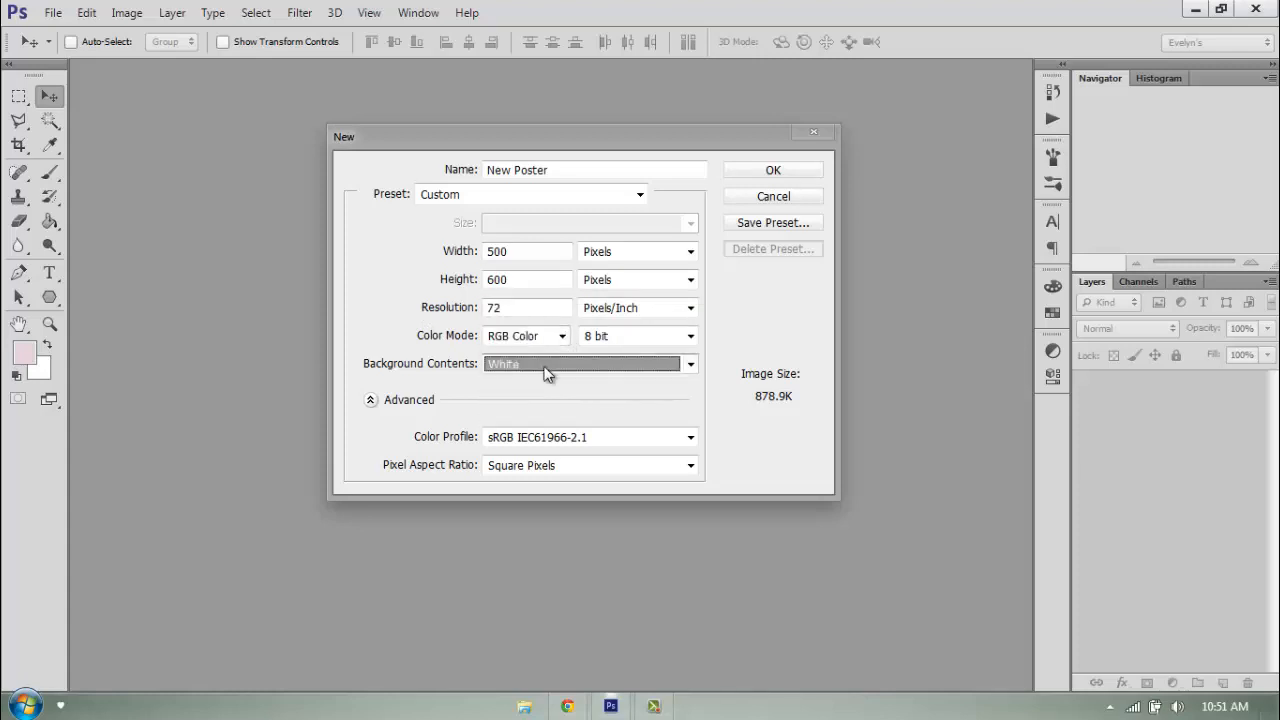
pyautogui.click(550, 367)
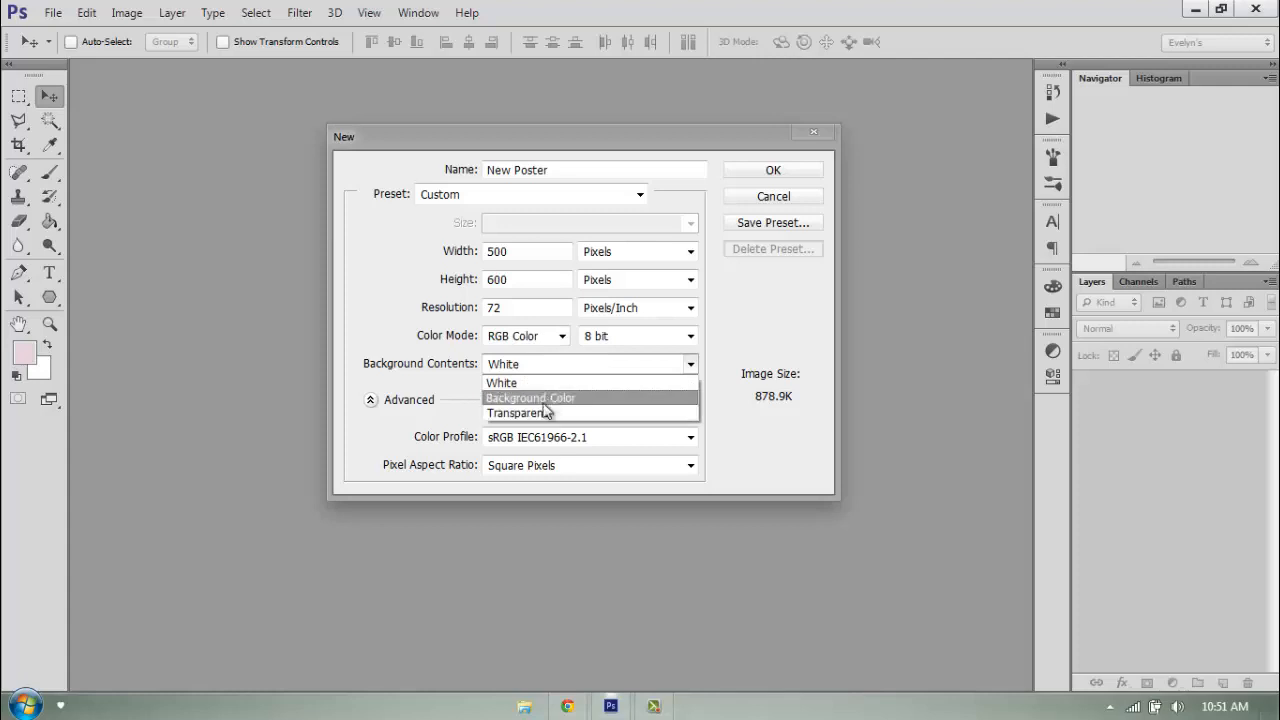
pyautogui.click(532, 383)
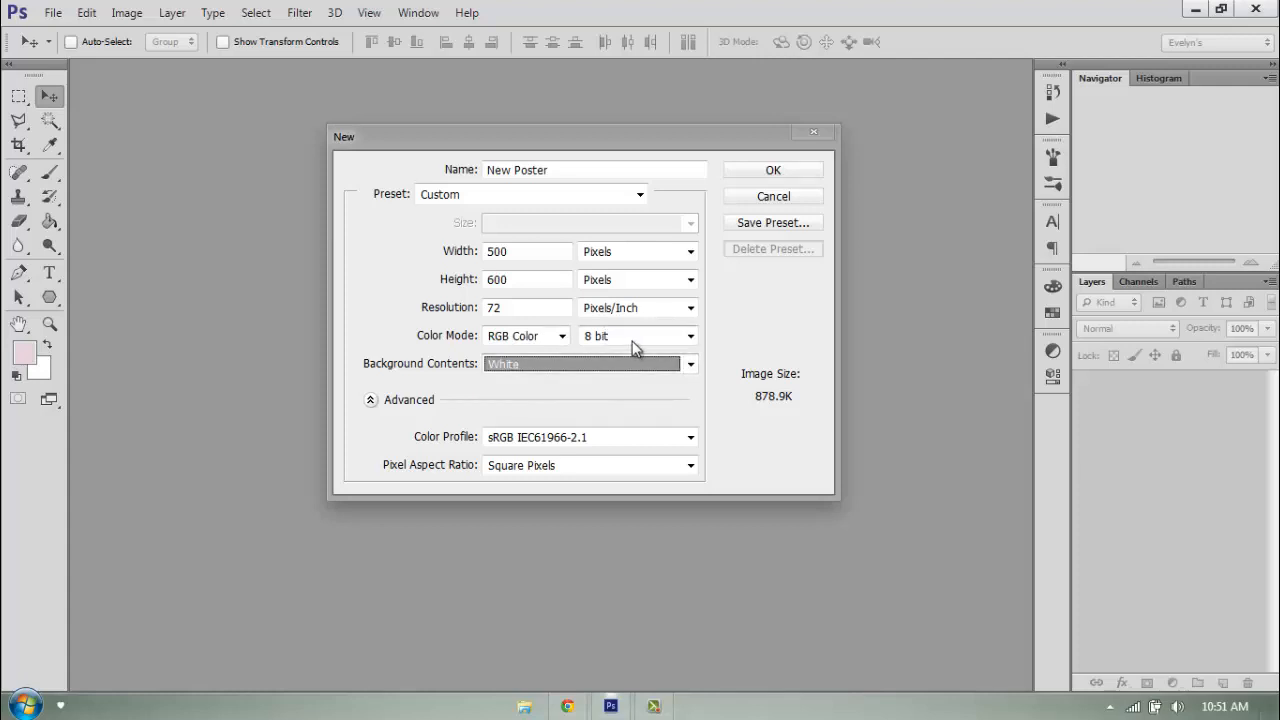
pyautogui.click(632, 341)
pyautogui.click(642, 347)
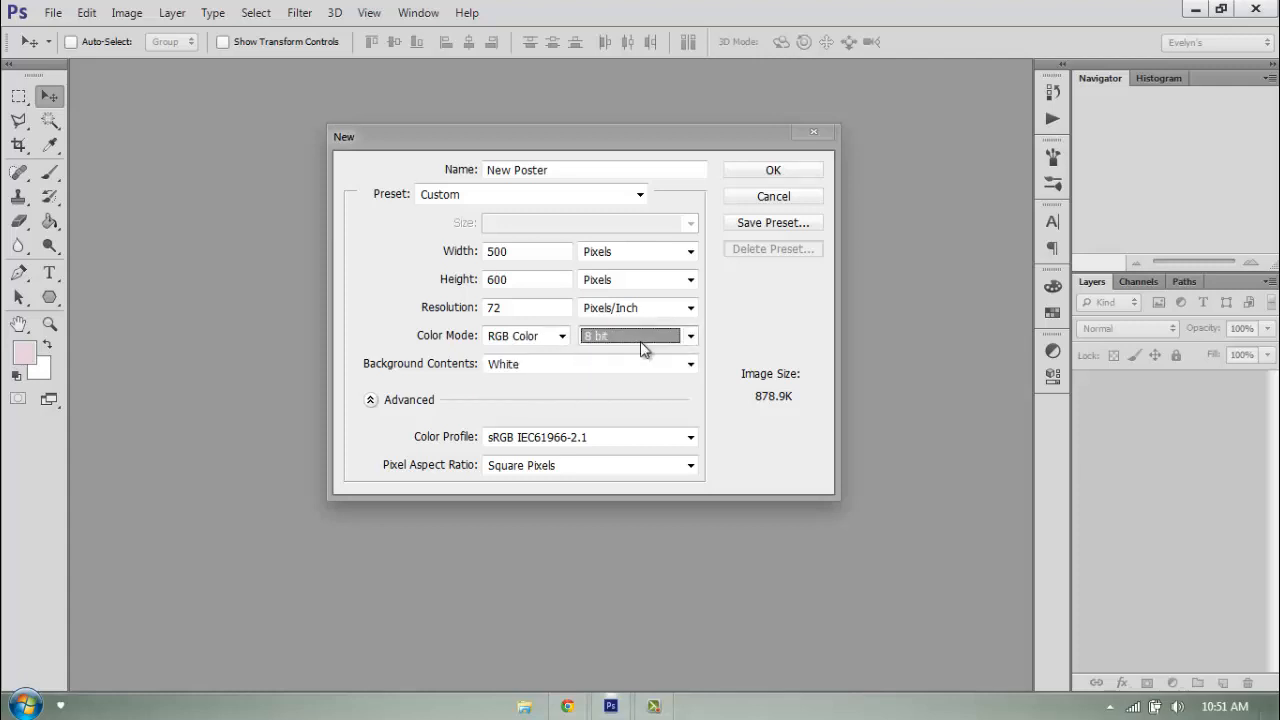
pyautogui.click(760, 176)
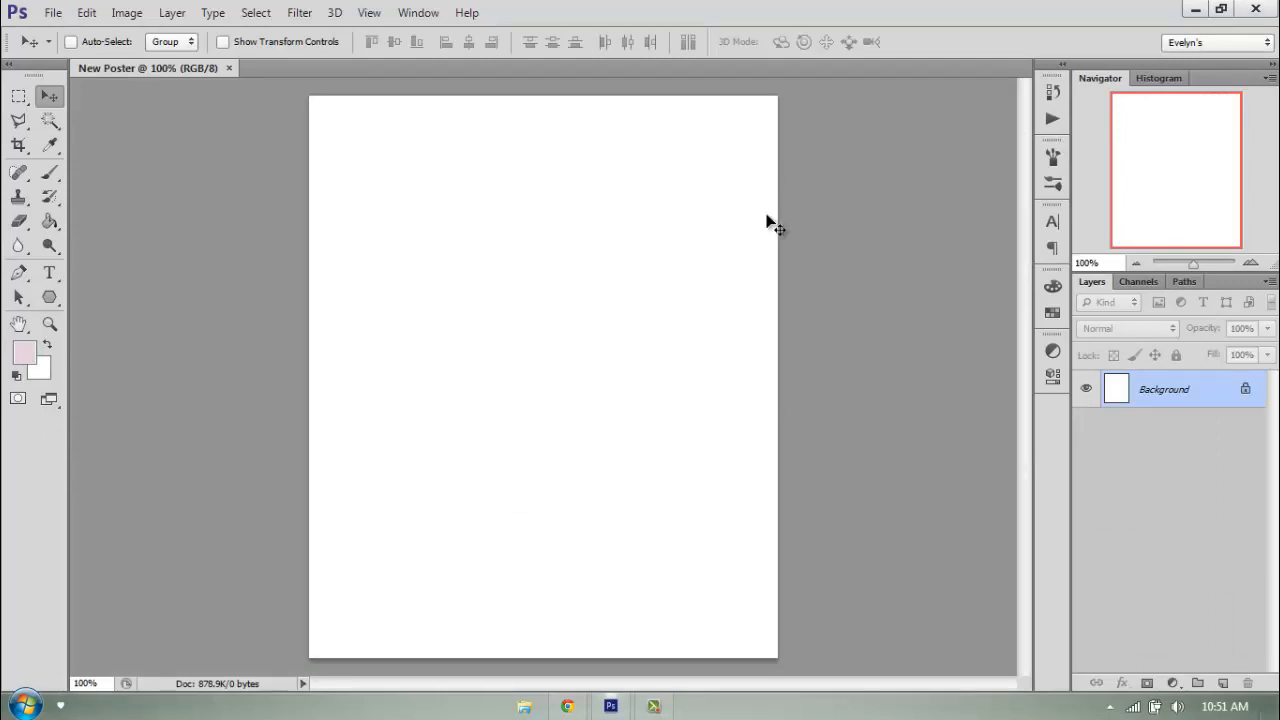
# Fill the Background layer with a dark gray swatch using the Paint Bucket tool
pyautogui.click(1054, 318)
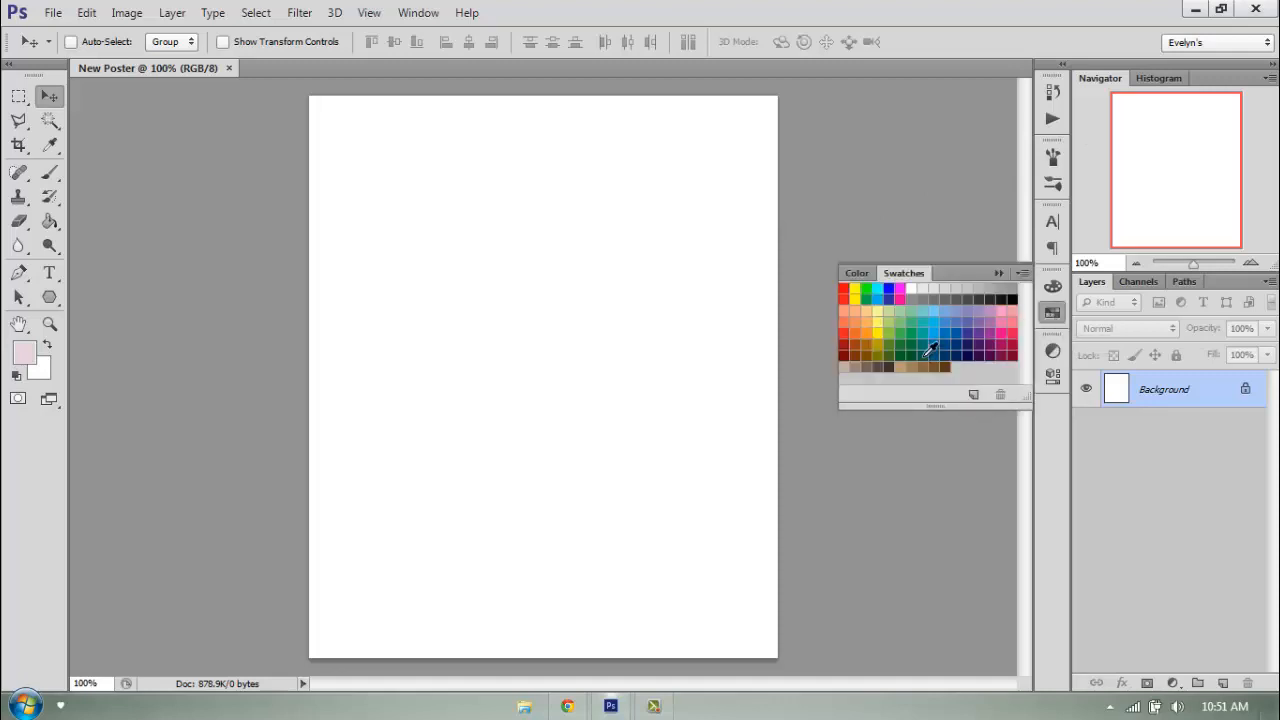
pyautogui.click(978, 299)
pyautogui.click(49, 221)
pyautogui.click(424, 172)
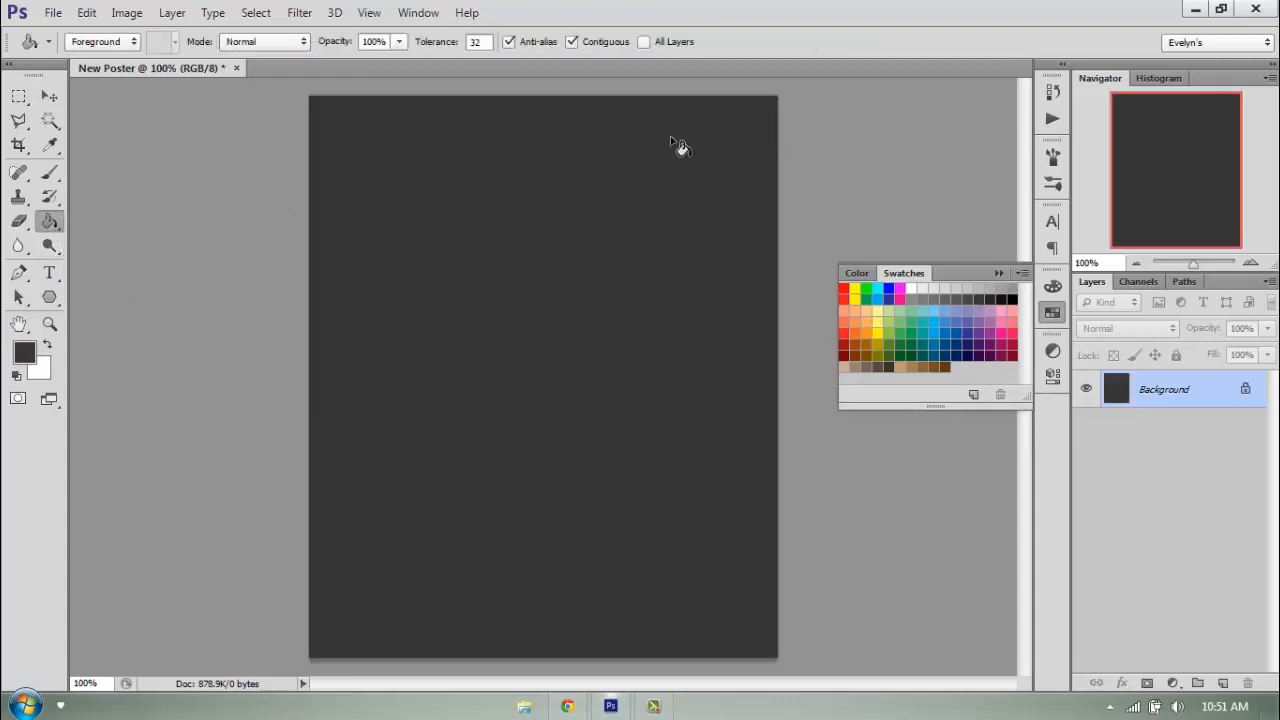
pyautogui.click(1022, 274)
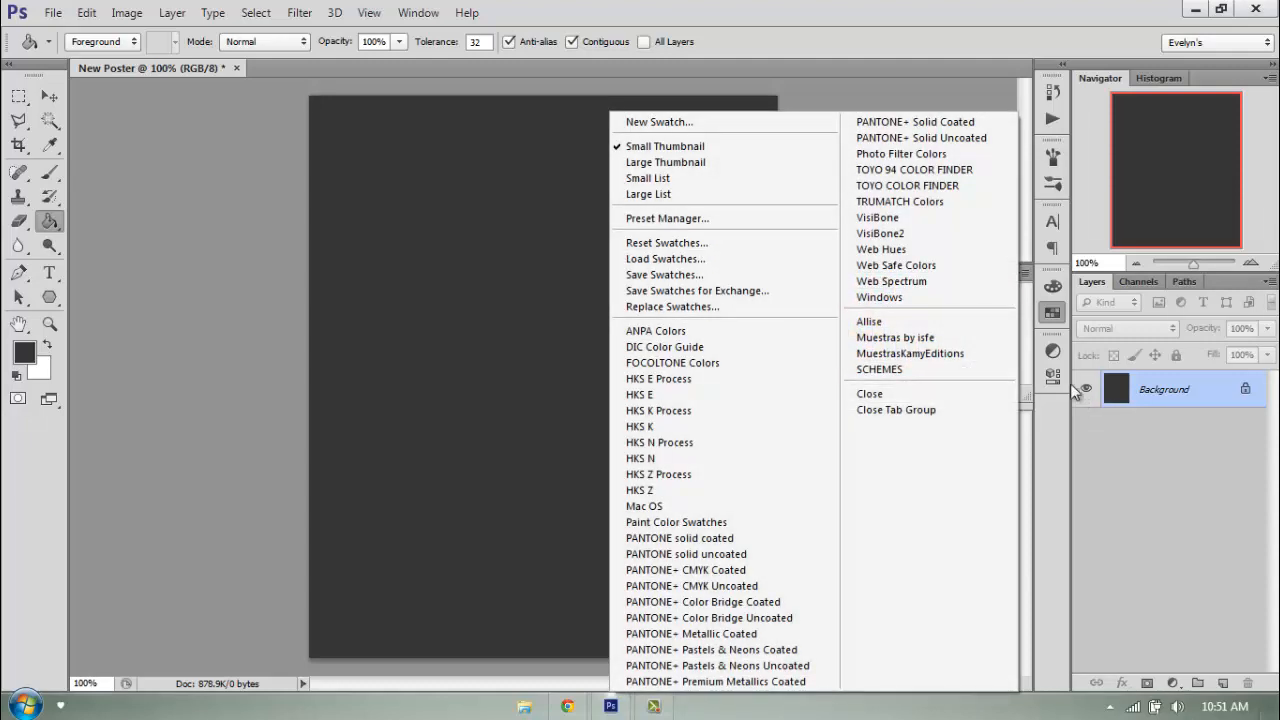
pyautogui.click(1056, 316)
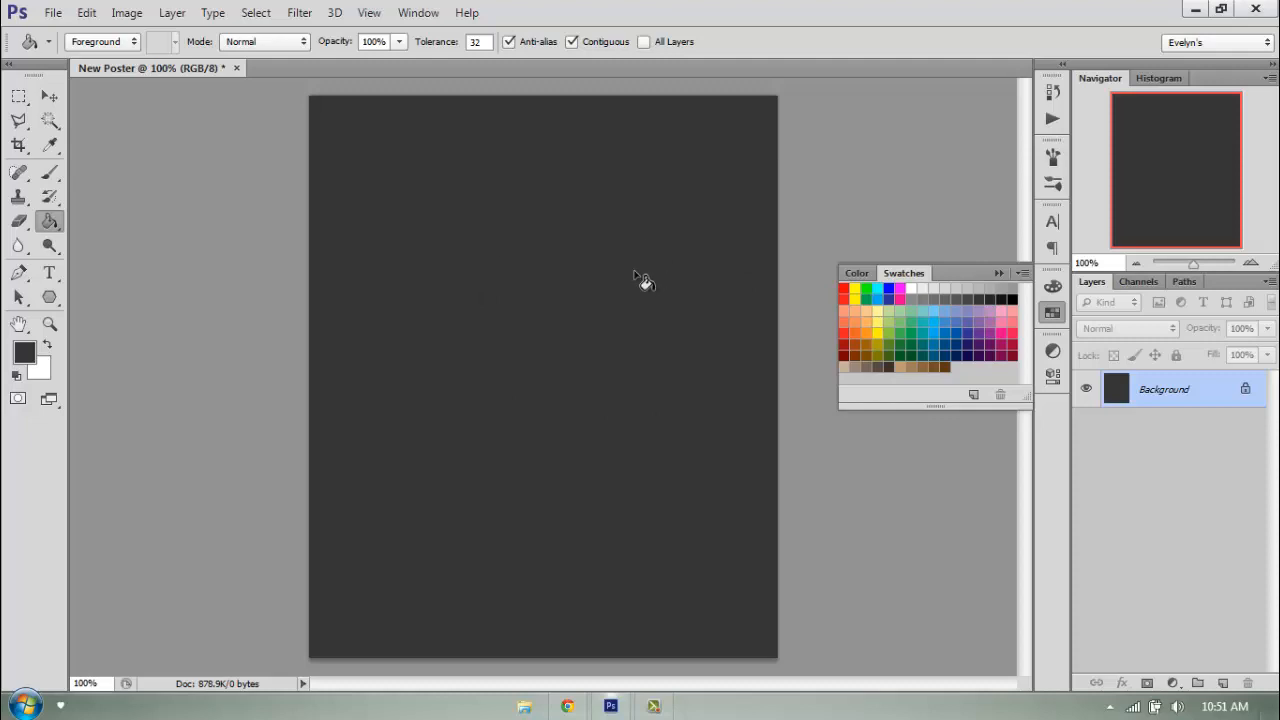
# Add a gradient fill layer above the background with the Red color label
pyautogui.click(172, 14)
pyautogui.moveTo(224, 161)
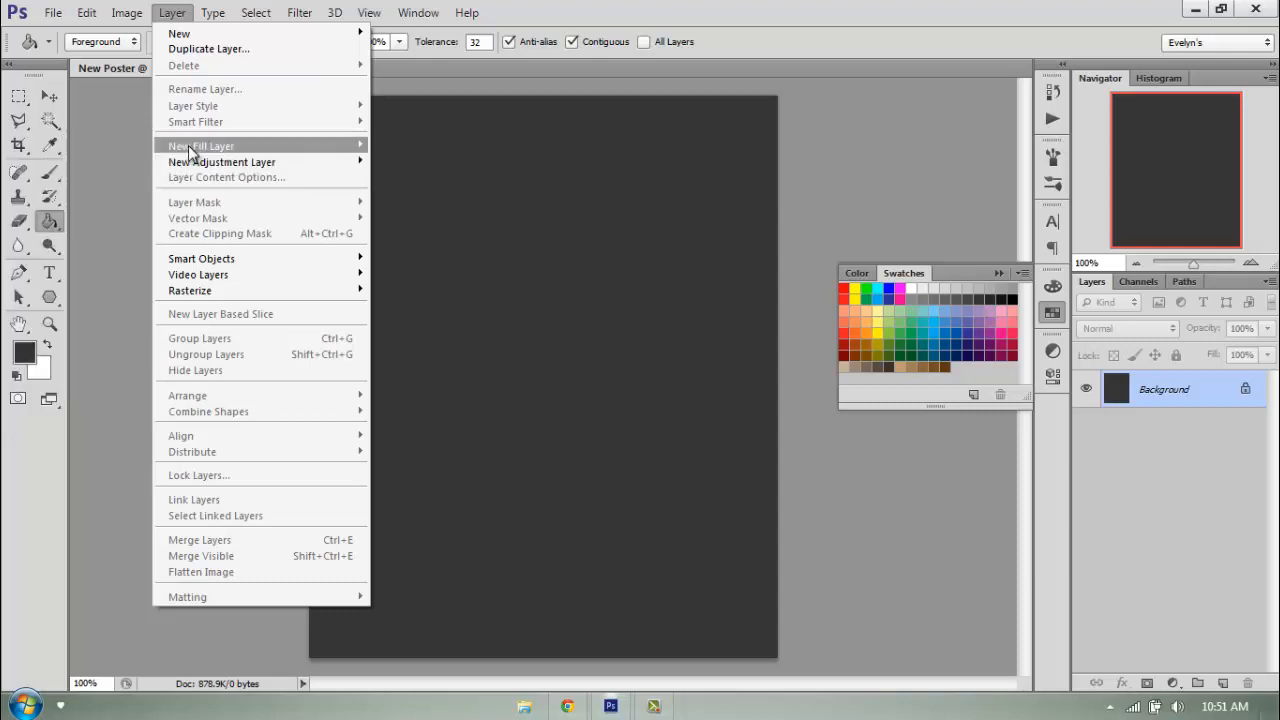
pyautogui.click(103, 161)
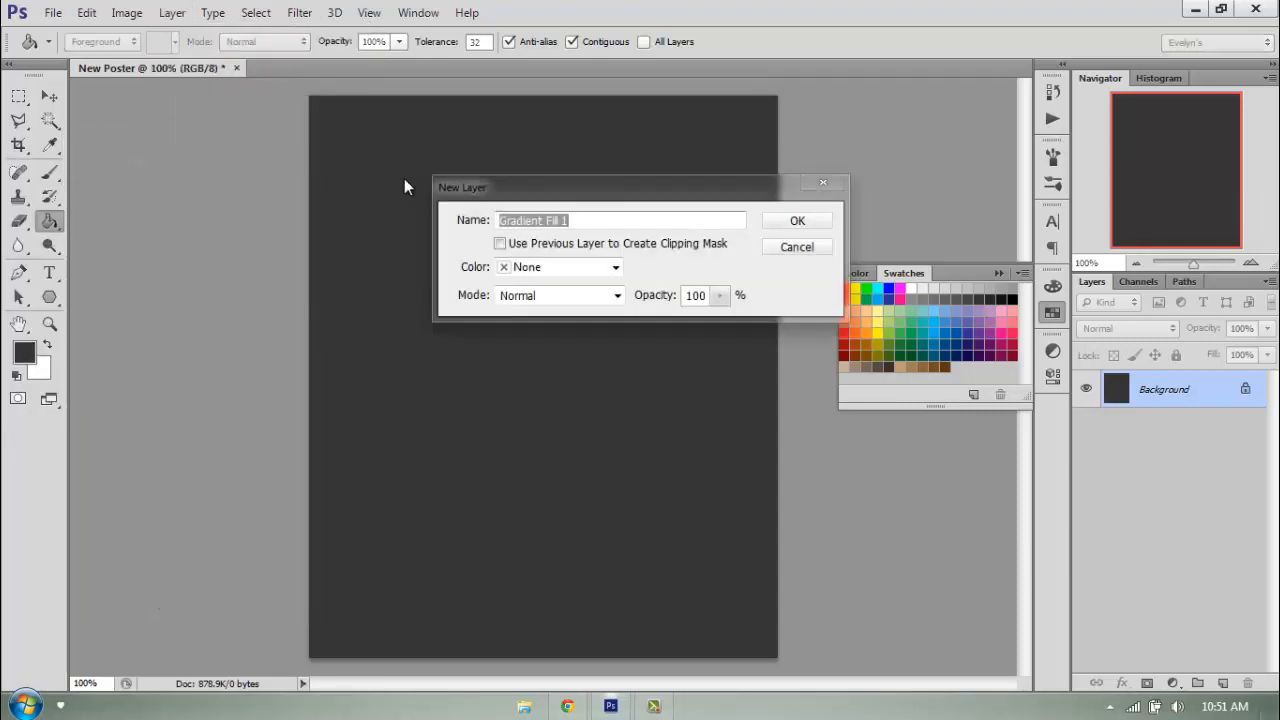
pyautogui.click(560, 268)
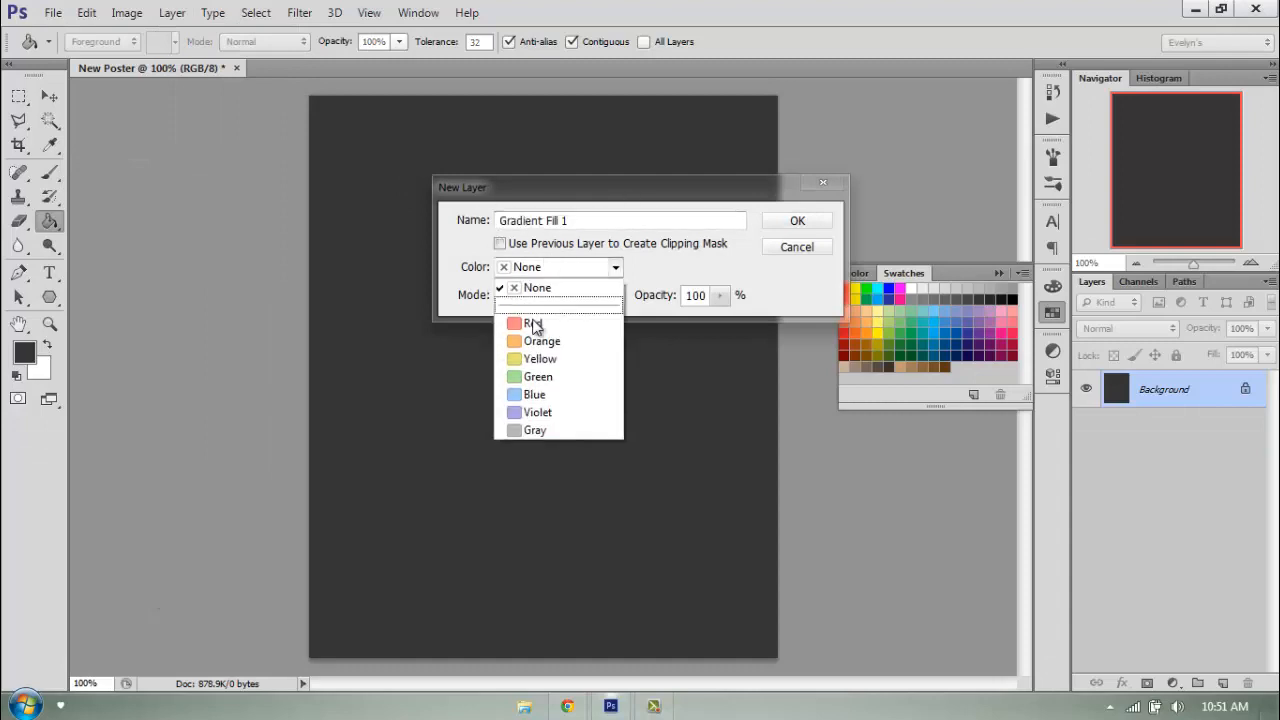
pyautogui.click(535, 324)
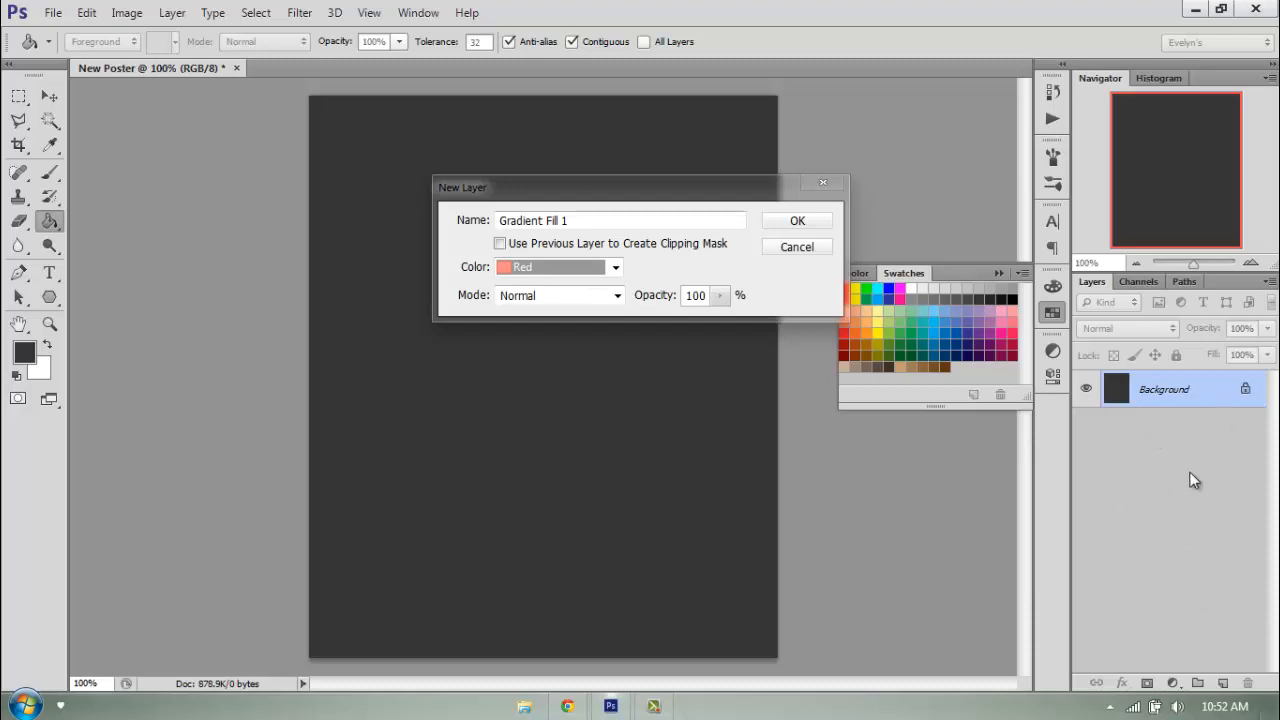
pyautogui.click(781, 228)
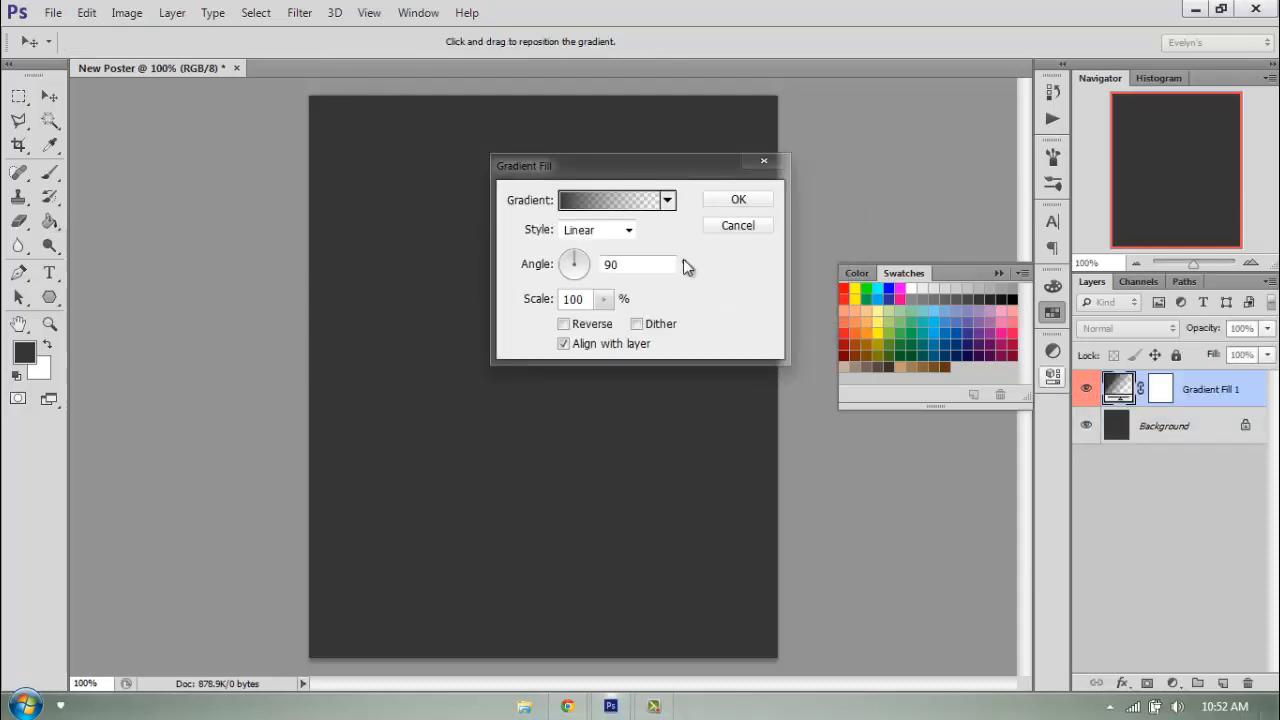
# Give the gradient fill the Black, White preset, set its style to Radial and reverse it
pyautogui.click(636, 204)
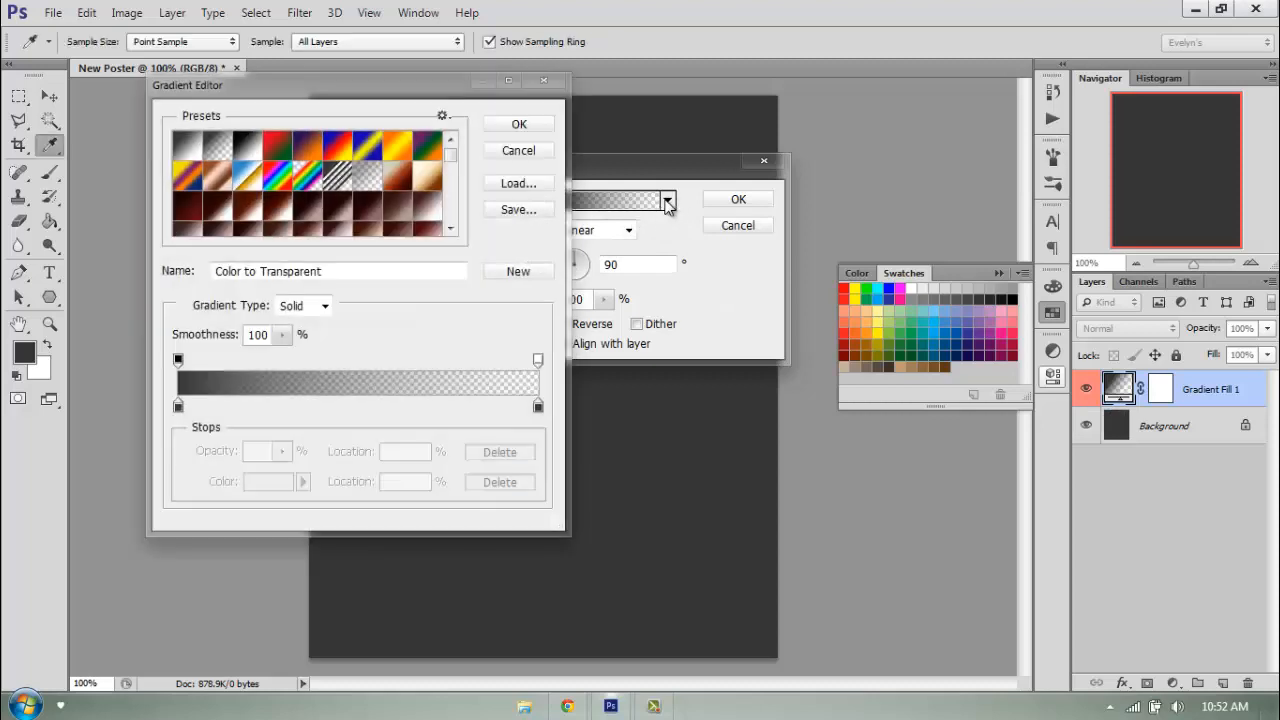
pyautogui.click(243, 148)
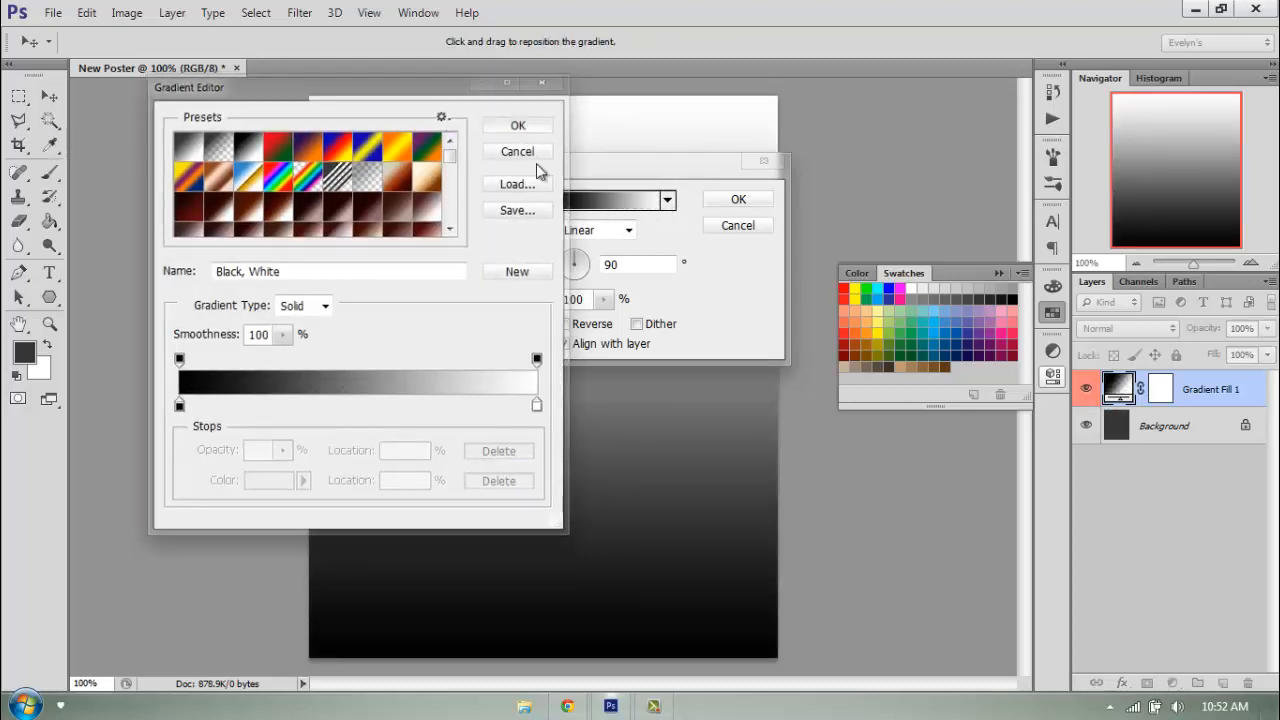
pyautogui.click(536, 162)
pyautogui.click(595, 232)
pyautogui.click(595, 258)
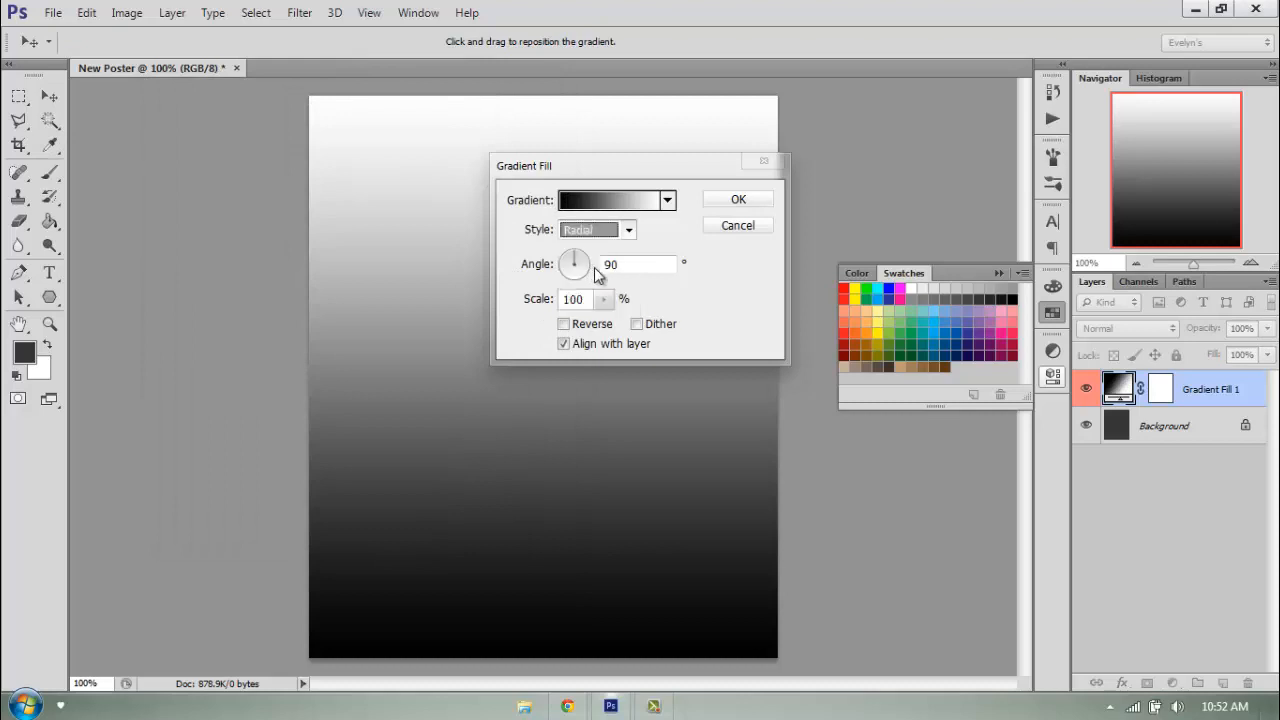
pyautogui.click(565, 324)
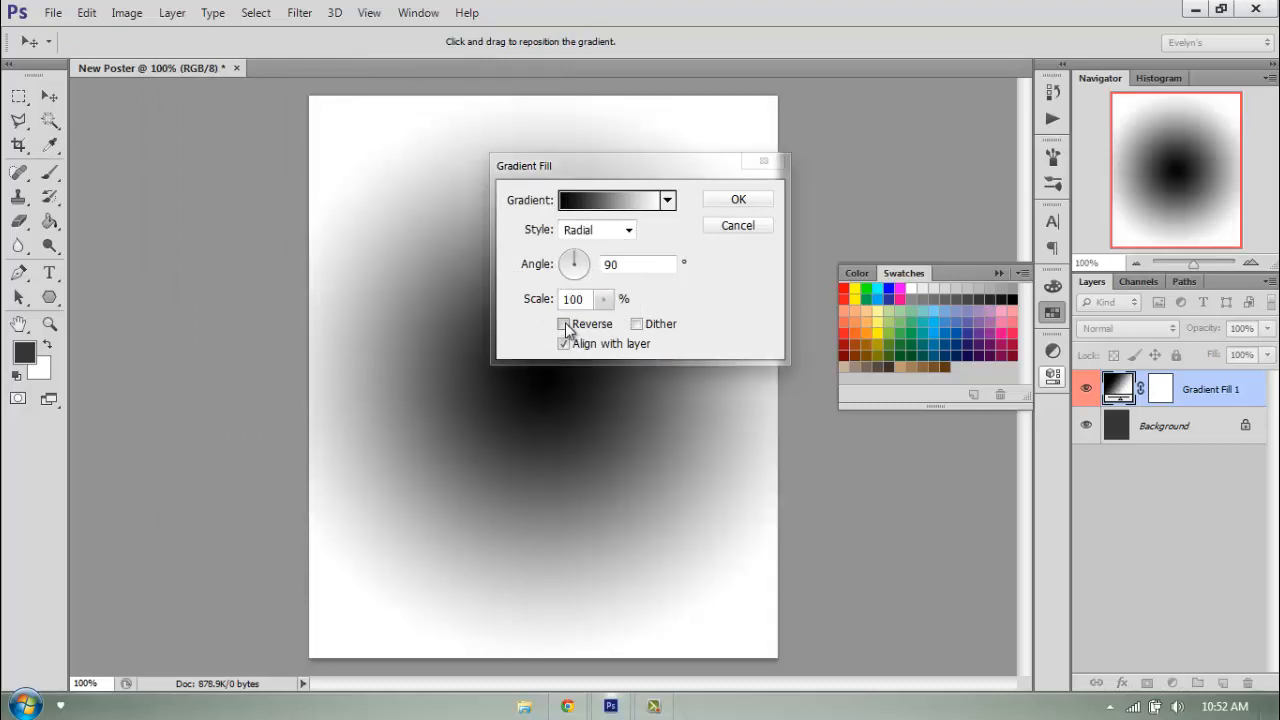
# Set the gradient fill's angle to 0° and its scale to 180%, and apply it
pyautogui.click(603, 299)
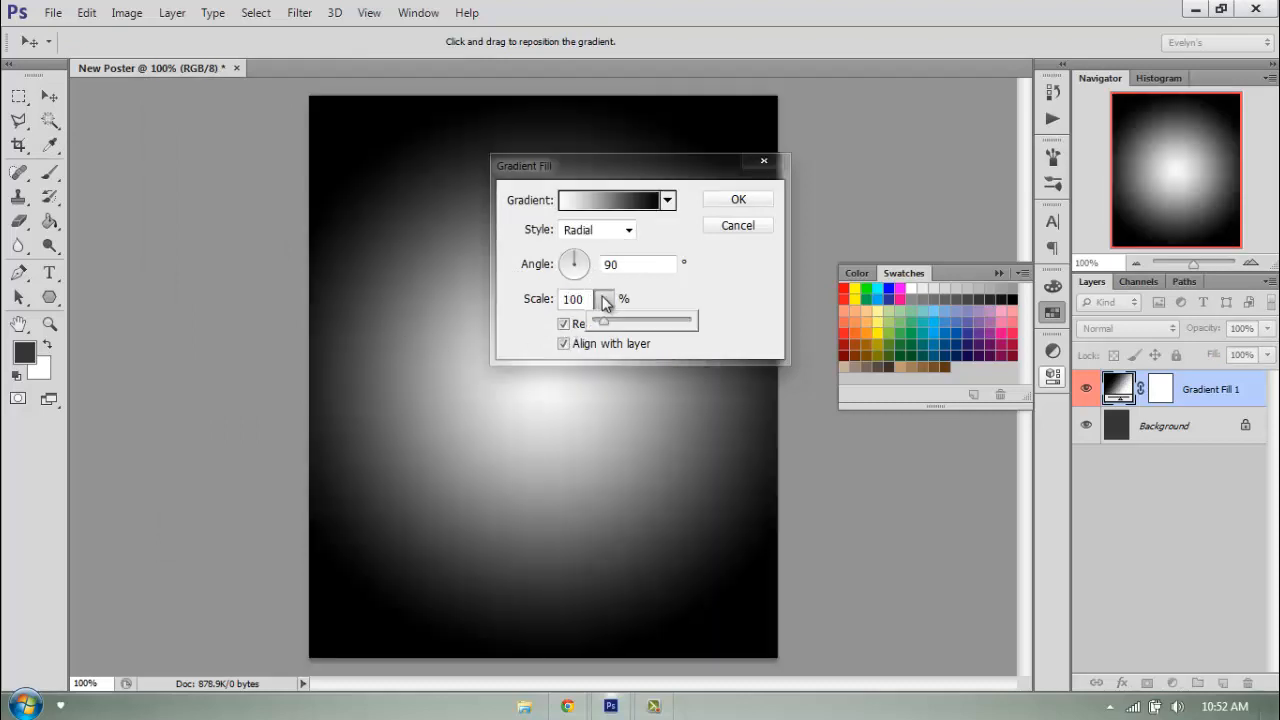
pyautogui.click(603, 299)
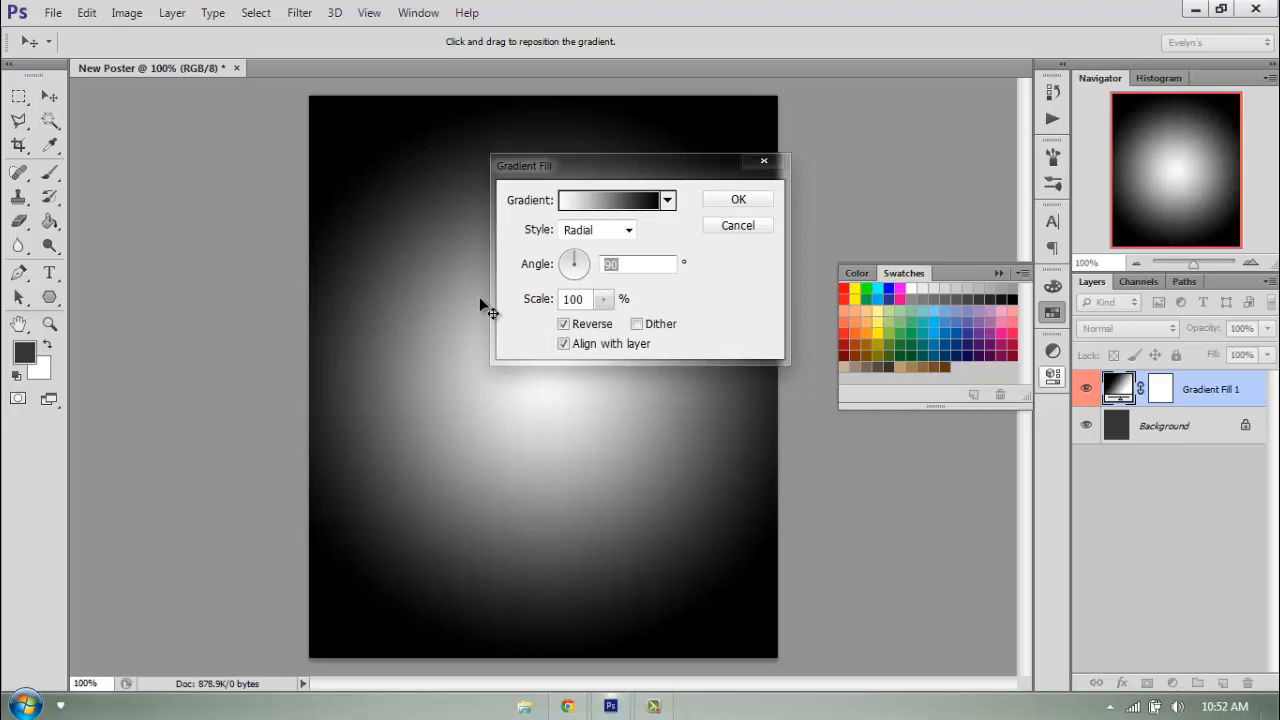
pyautogui.write('0')
pyautogui.click(603, 299)
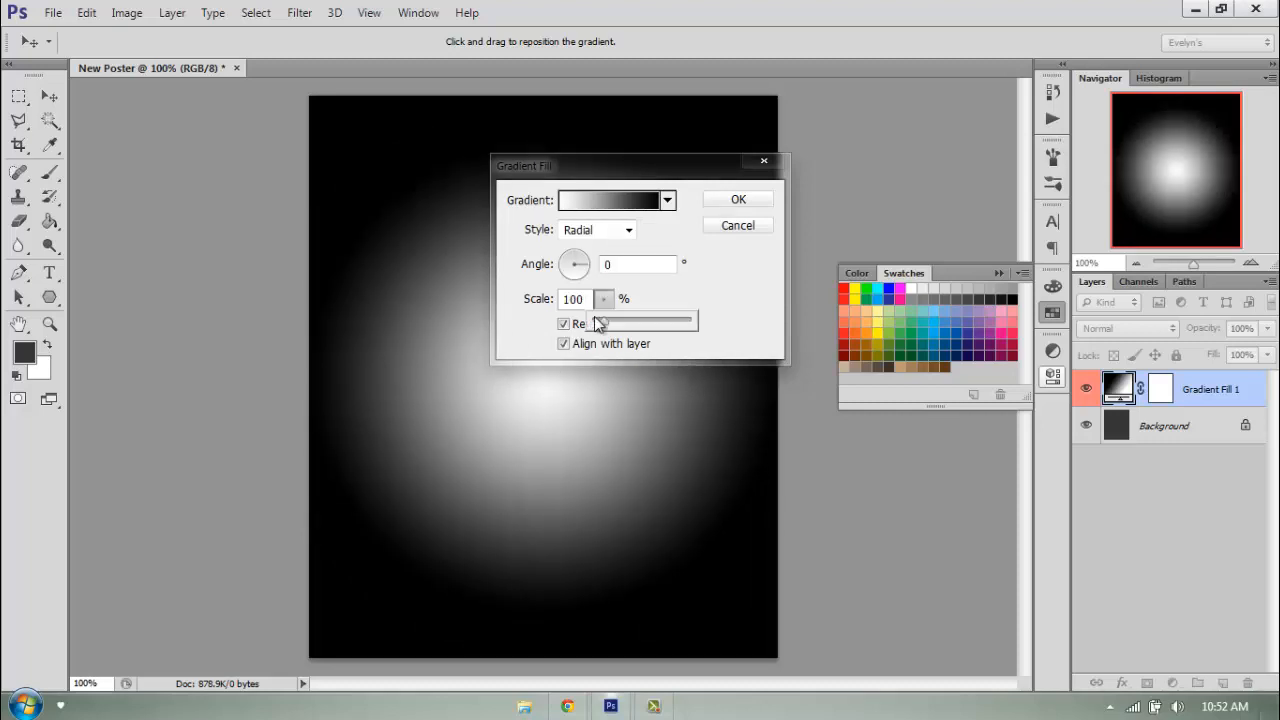
pyautogui.moveTo(600, 322); pyautogui.dragTo(614, 326)
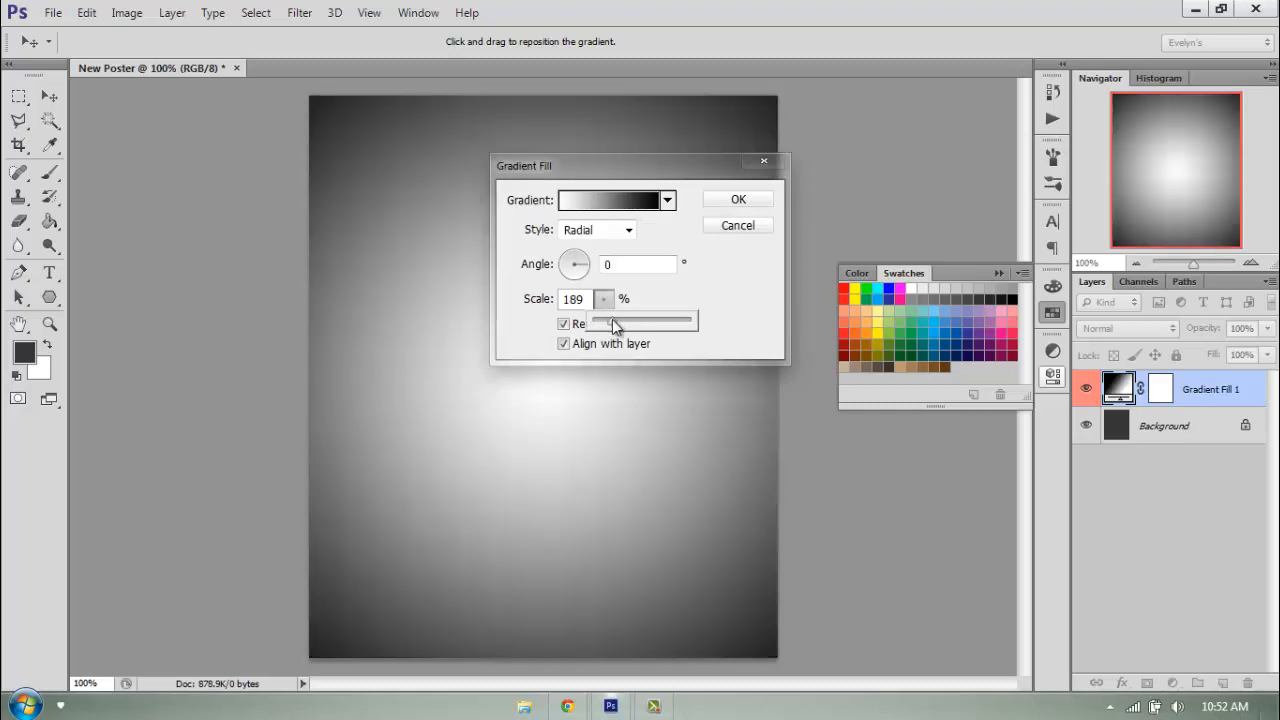
pyautogui.click(592, 299)
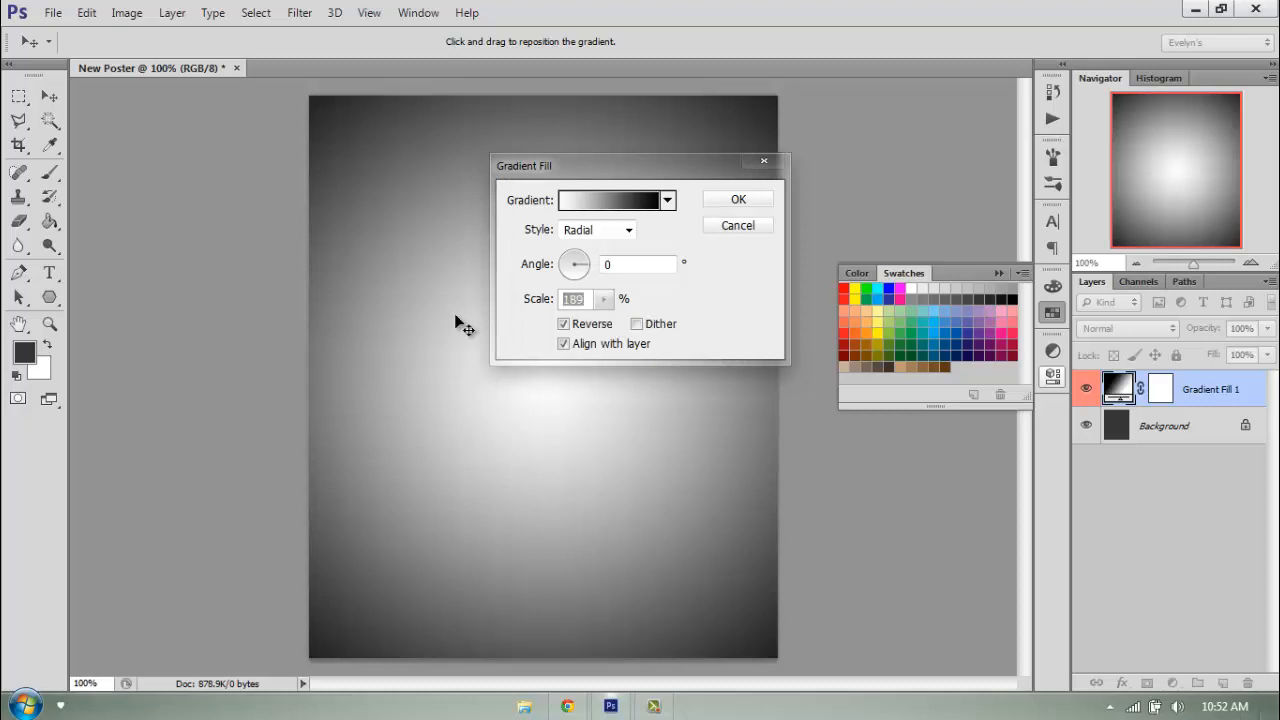
pyautogui.write('180')
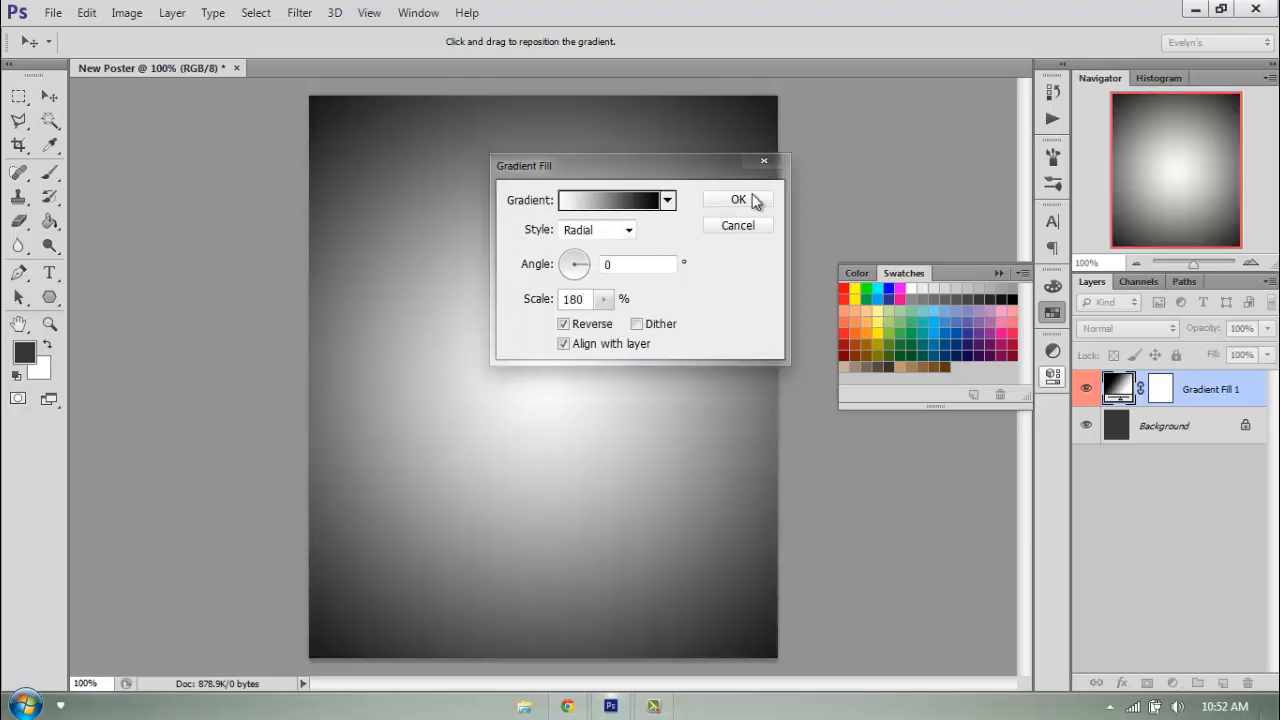
pyautogui.click(738, 200)
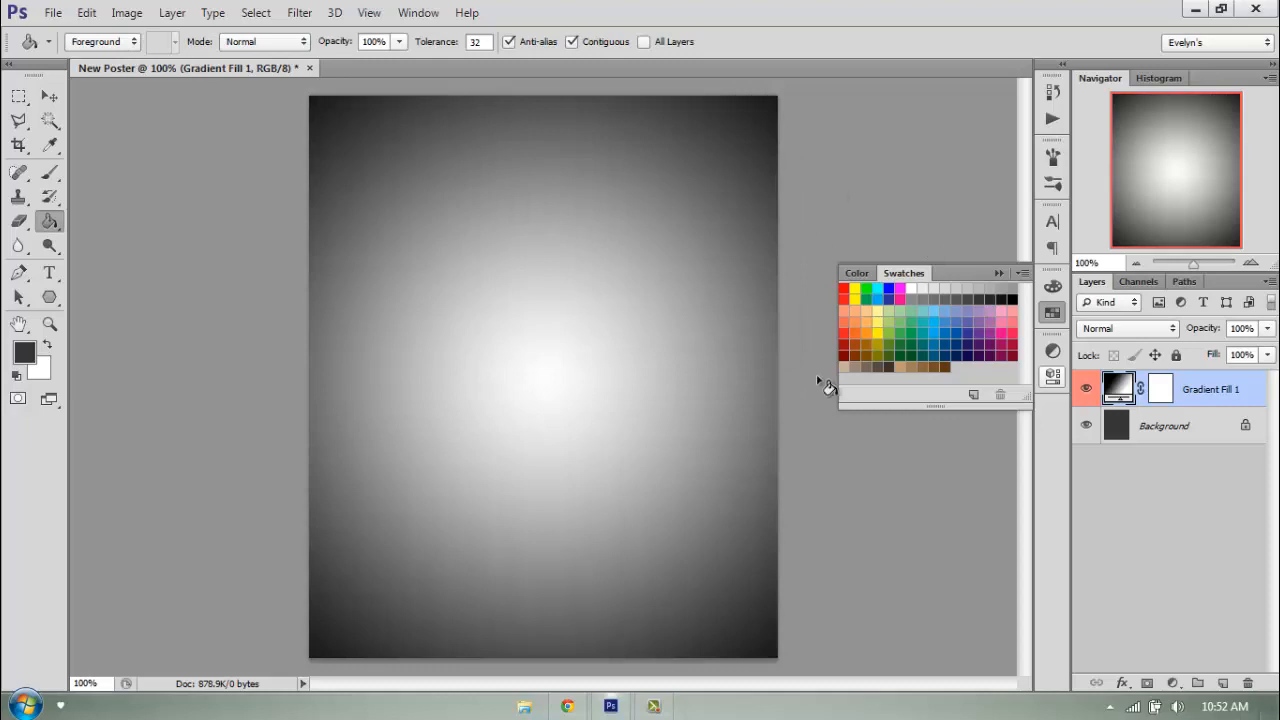
# Set the gradient fill layer's blend mode to Soft Light and collapse the color swatches
pyautogui.click(1115, 328)
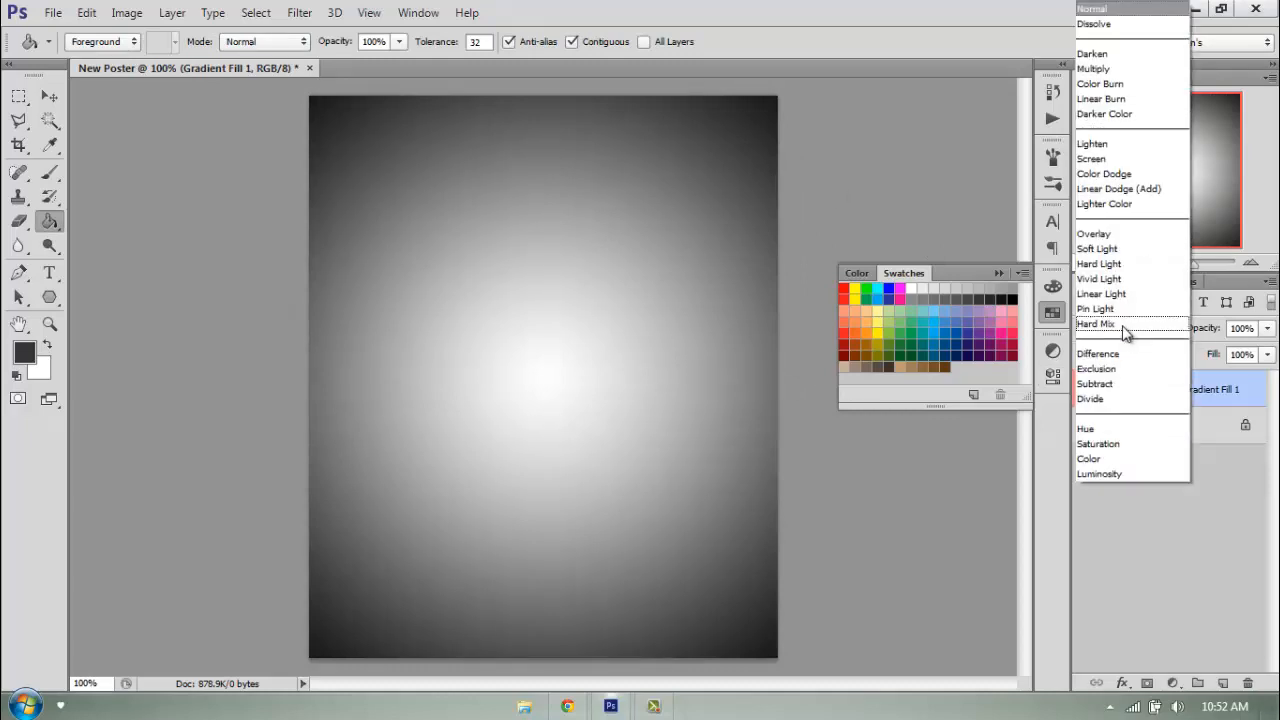
pyautogui.click(1200, 368)
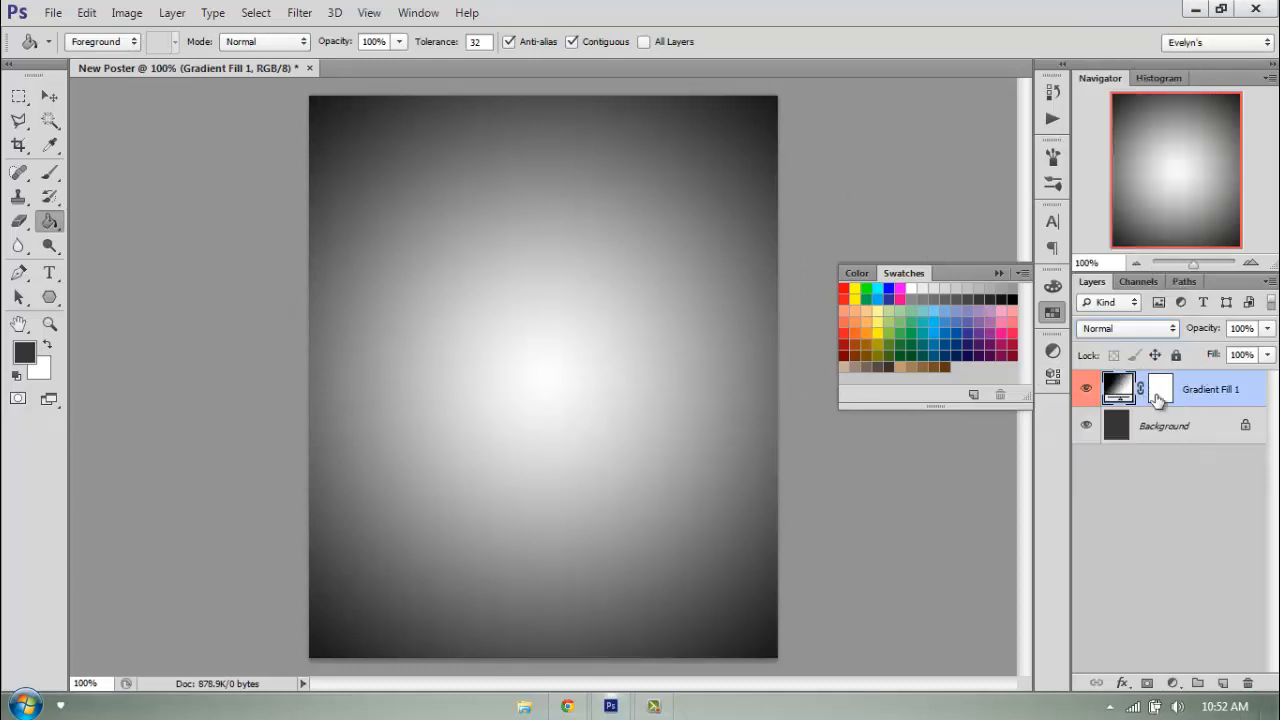
pyautogui.click(1133, 327)
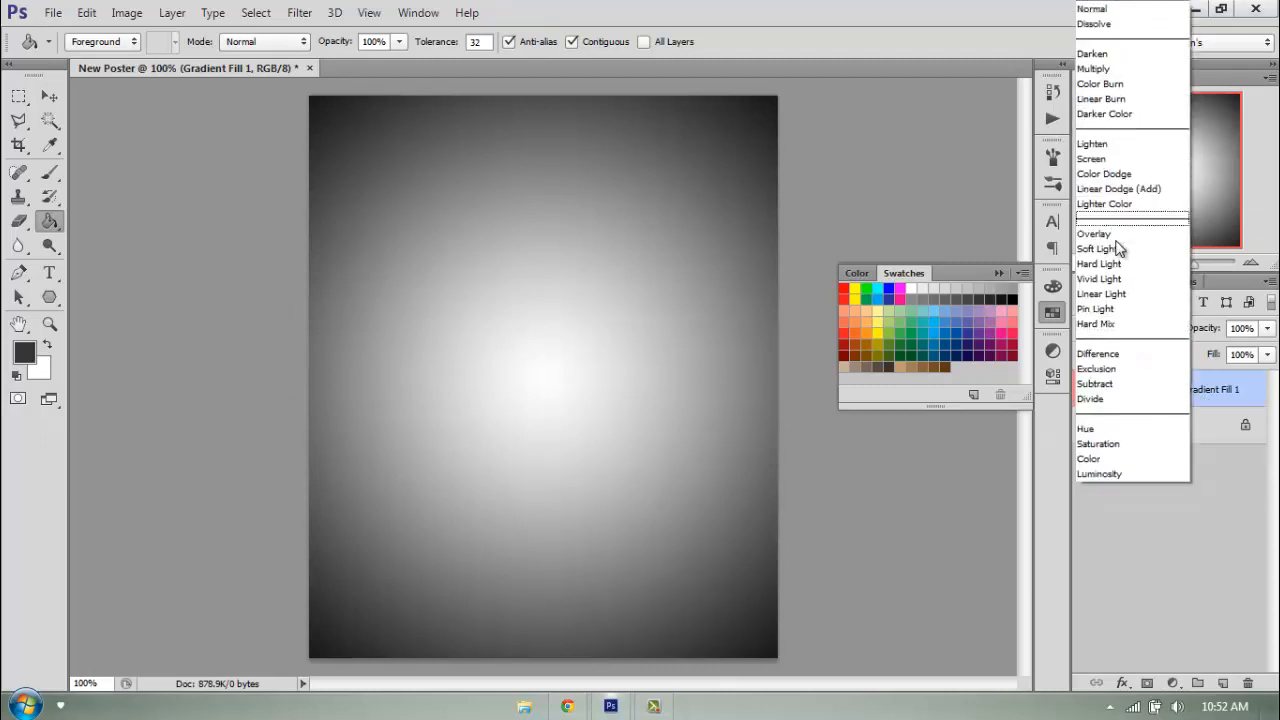
pyautogui.click(1117, 249)
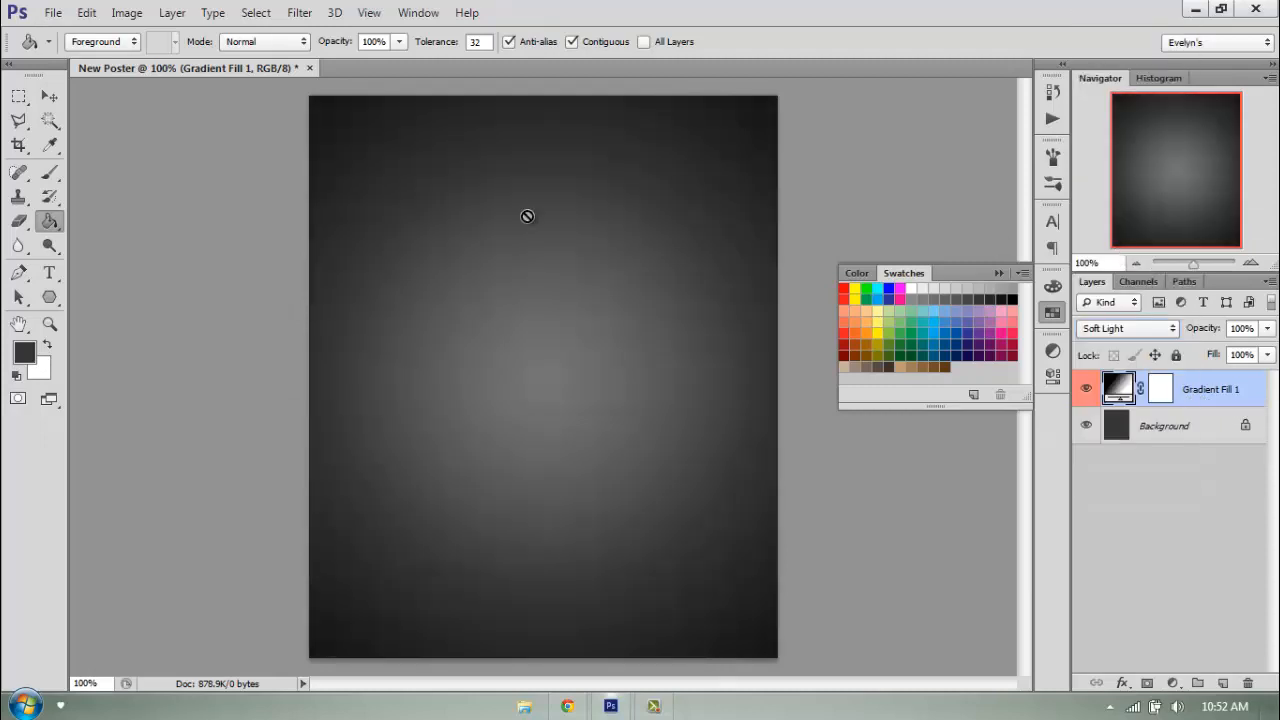
pyautogui.click(1052, 316)
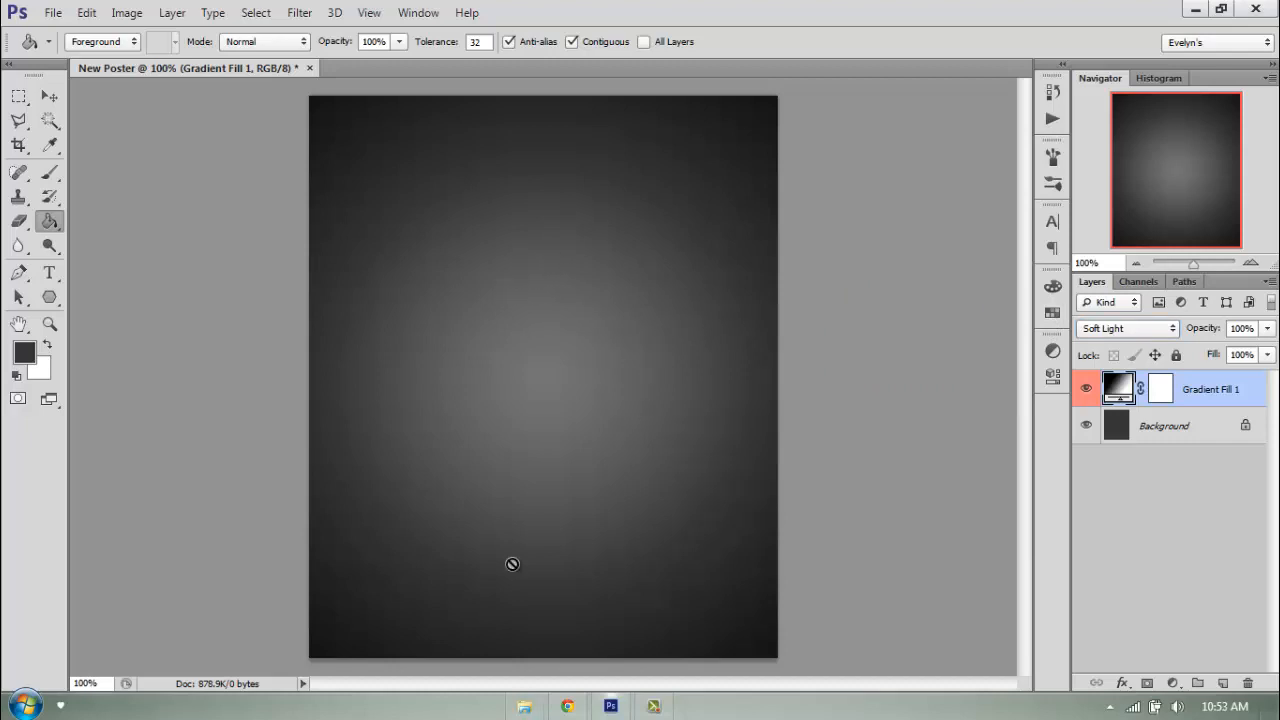
# Open the woman photo and the man-with-gun photo as separate documents beside New Poster, and pick the Move tool
pyautogui.click(523, 706)
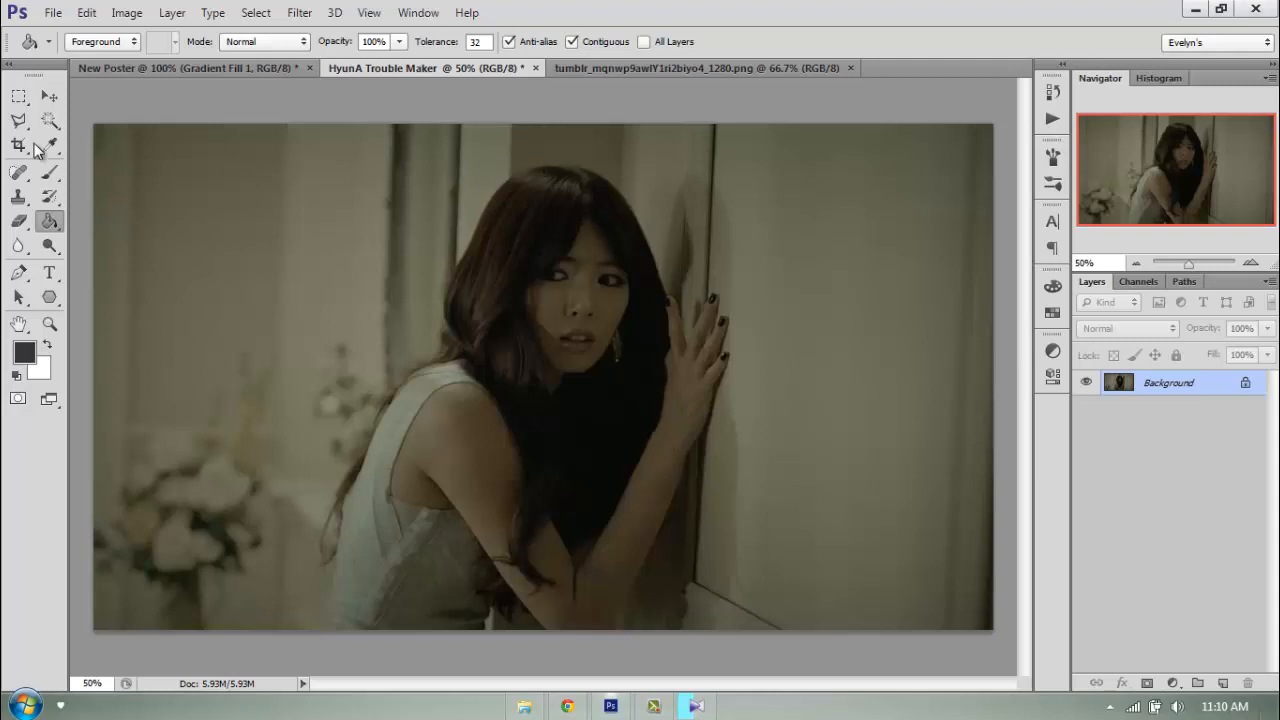
pyautogui.click(48, 100)
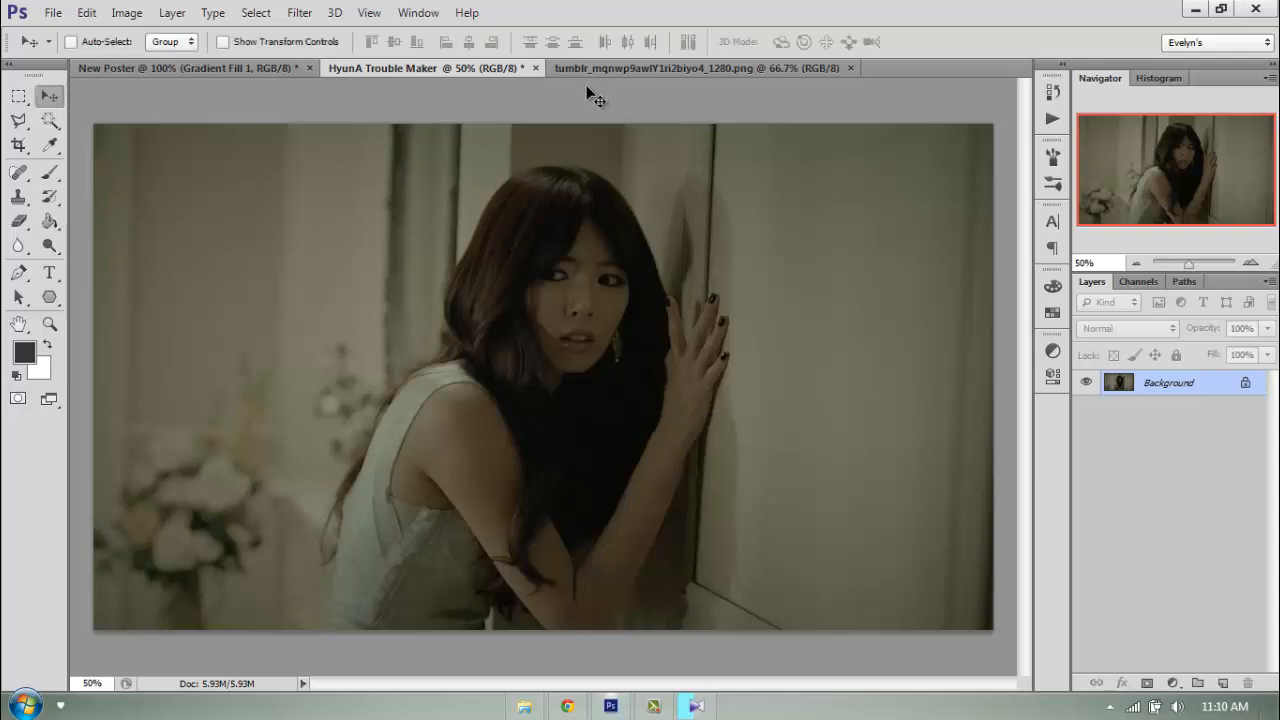
pyautogui.click(676, 69)
pyautogui.click(414, 67)
pyautogui.click(618, 66)
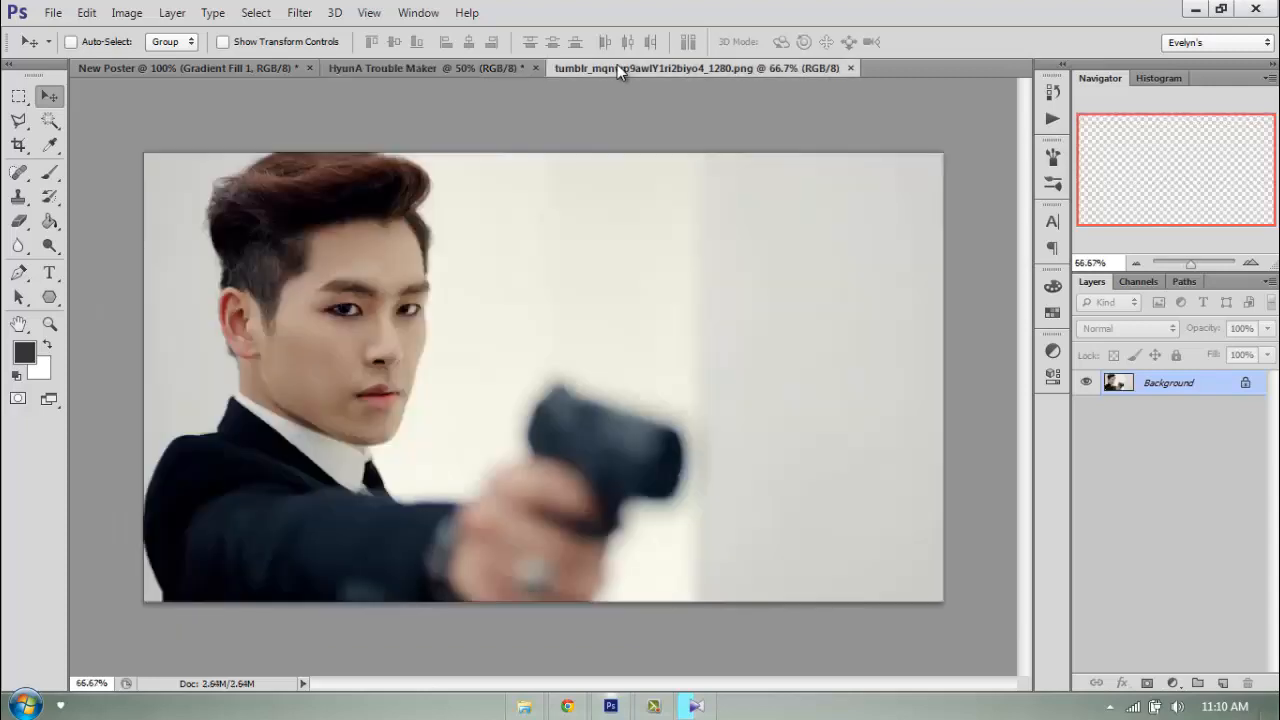
# Copy both photos into the New Poster document as new layers above the gradient fill, and close the source documents
pyautogui.click(501, 68)
pyautogui.click(628, 68)
pyautogui.click(231, 66)
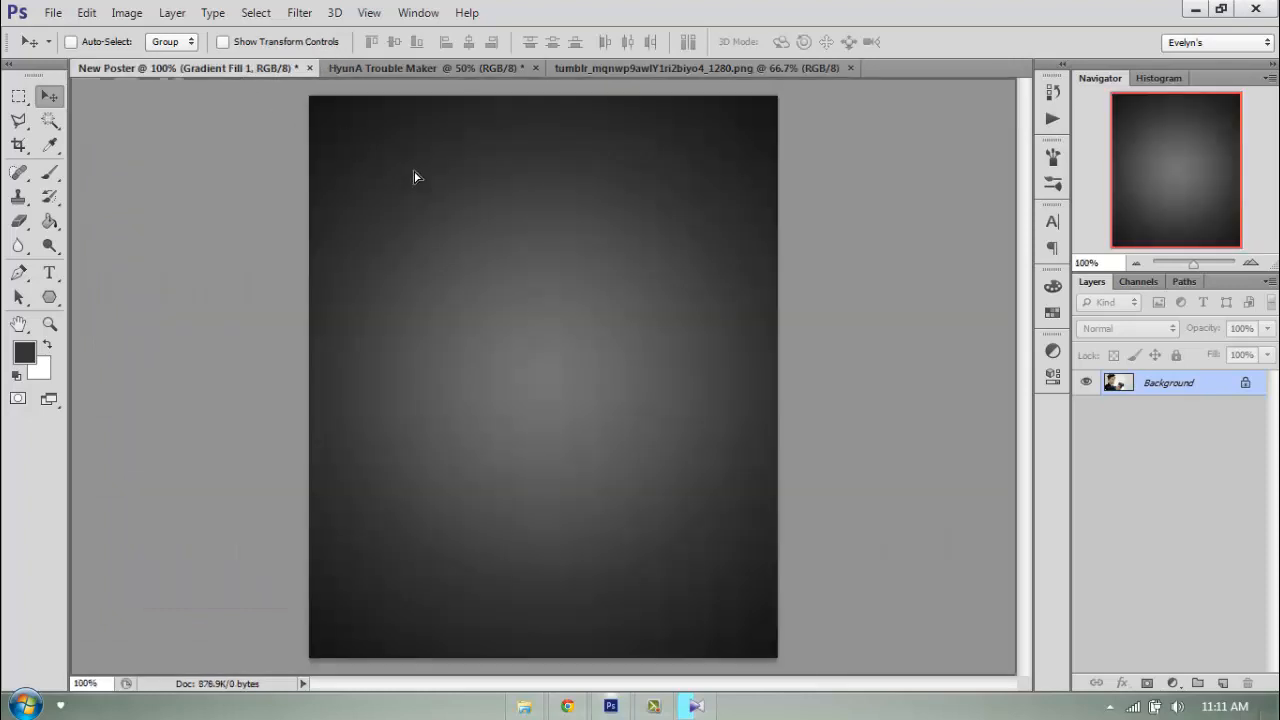
pyautogui.hotkey('ctrl', 'v')
pyautogui.click(460, 67)
pyautogui.moveTo(433, 183); pyautogui.dragTo(463, 217)
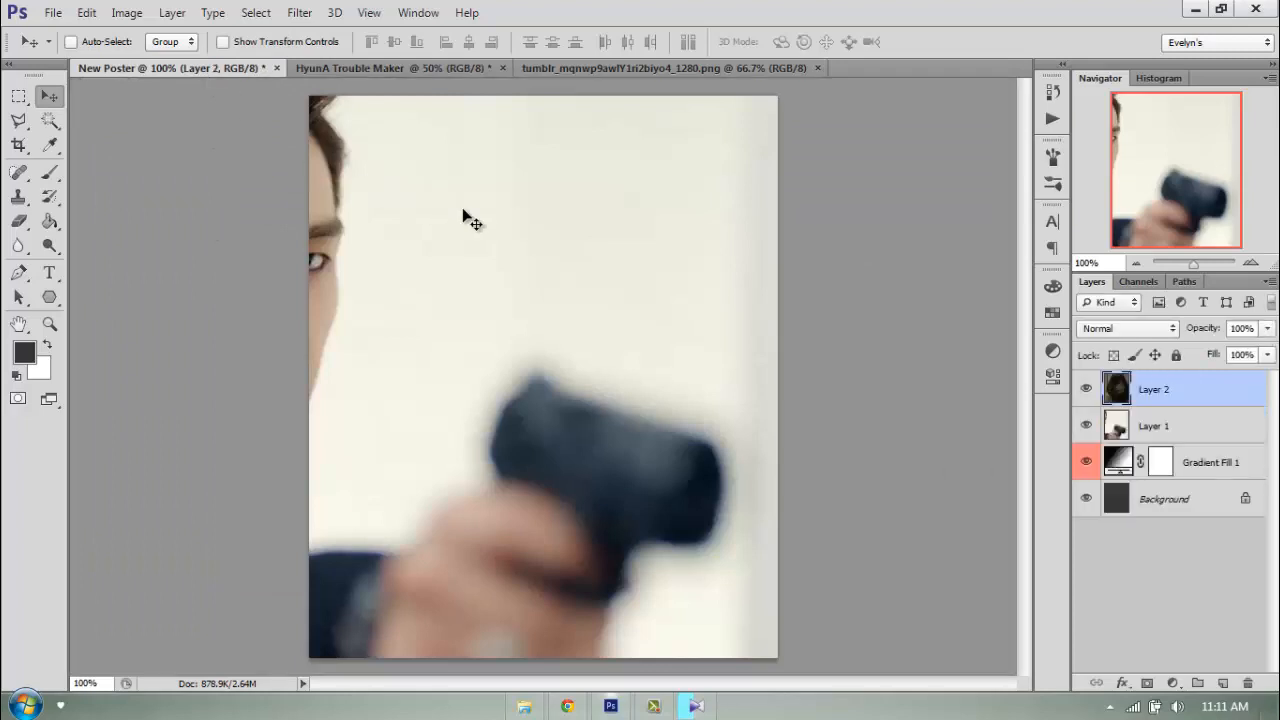
pyautogui.click(792, 72)
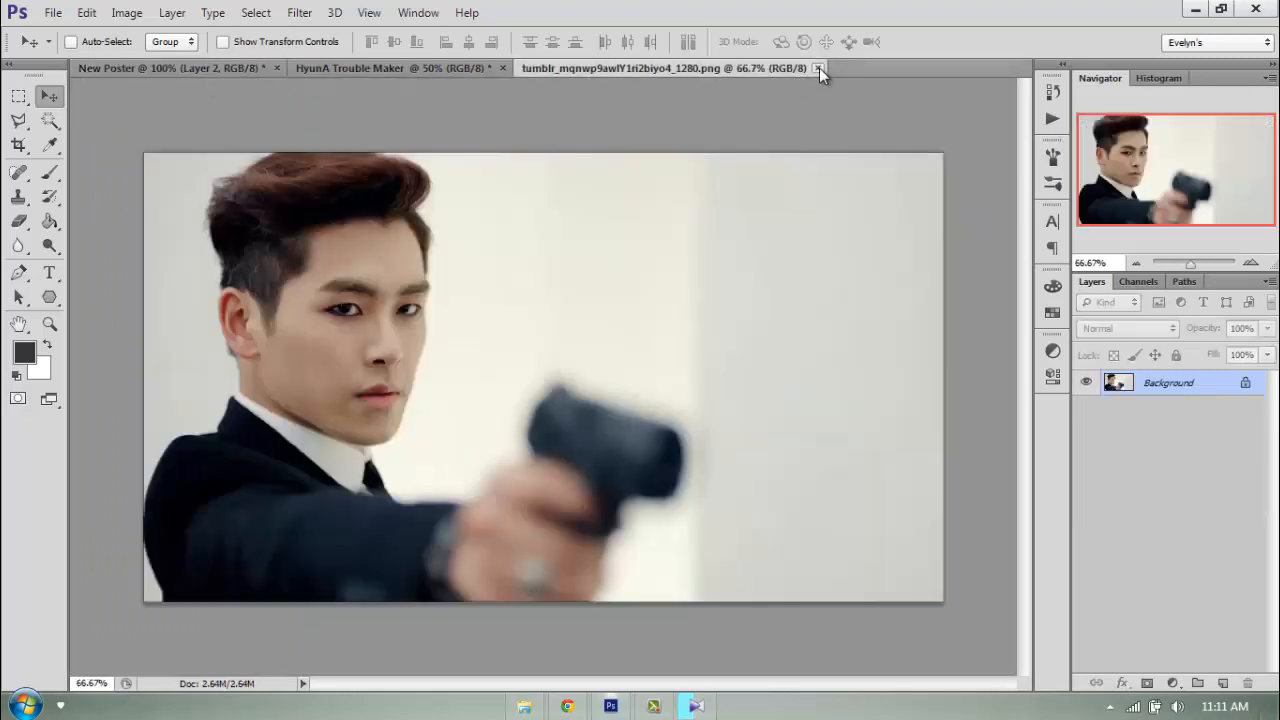
pyautogui.click(818, 67)
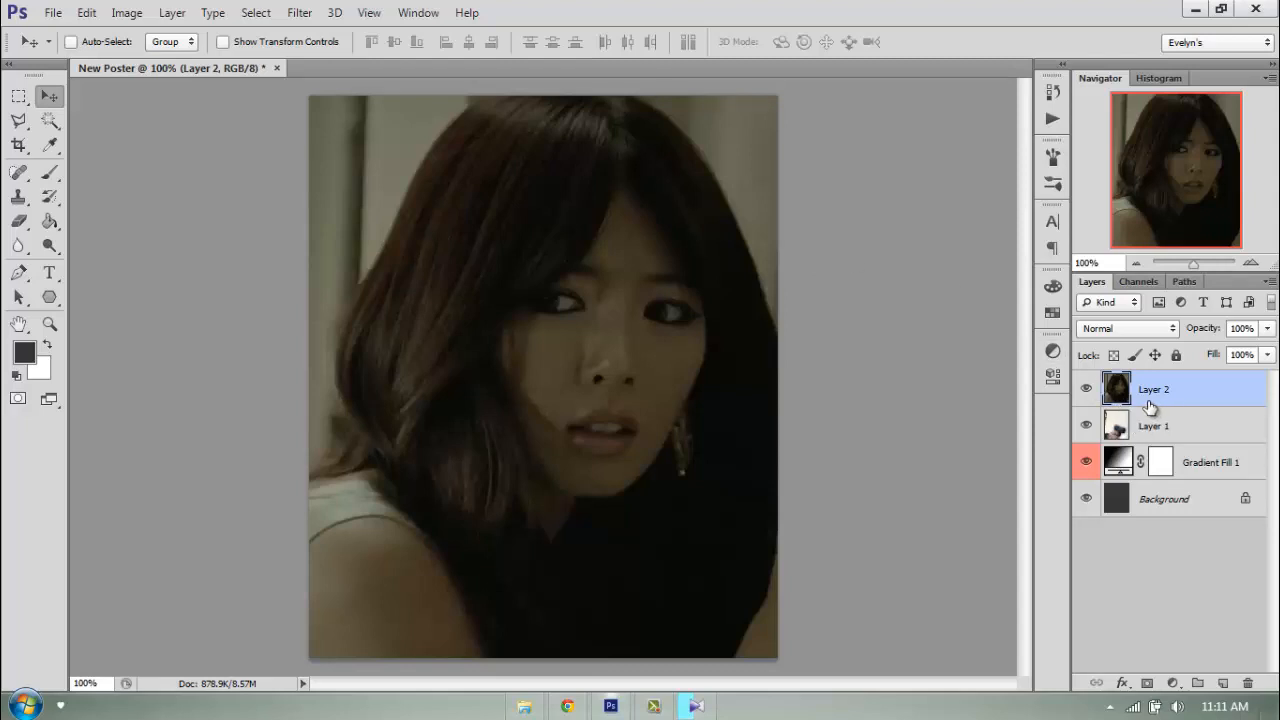
# Scale the woman photo on Layer 2 down to about half size with its width and height linked
pyautogui.hotkey('ctrl', 't')
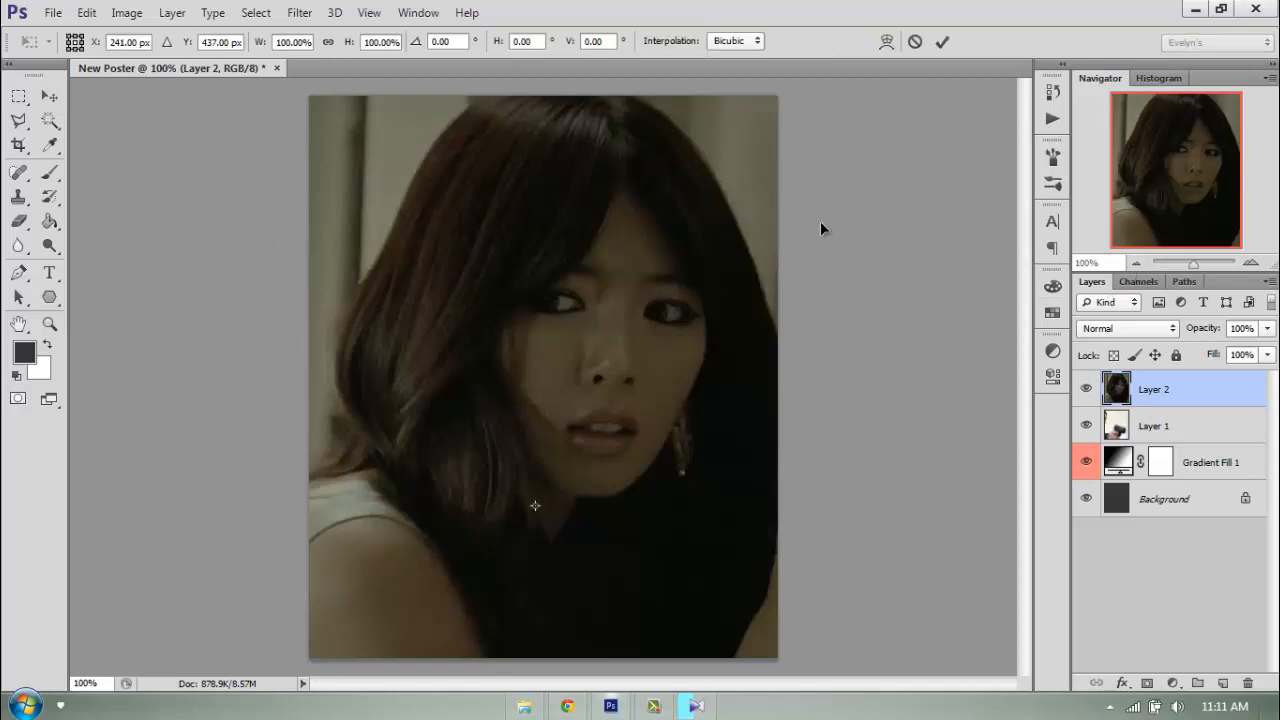
pyautogui.click(914, 42)
pyautogui.click(87, 12)
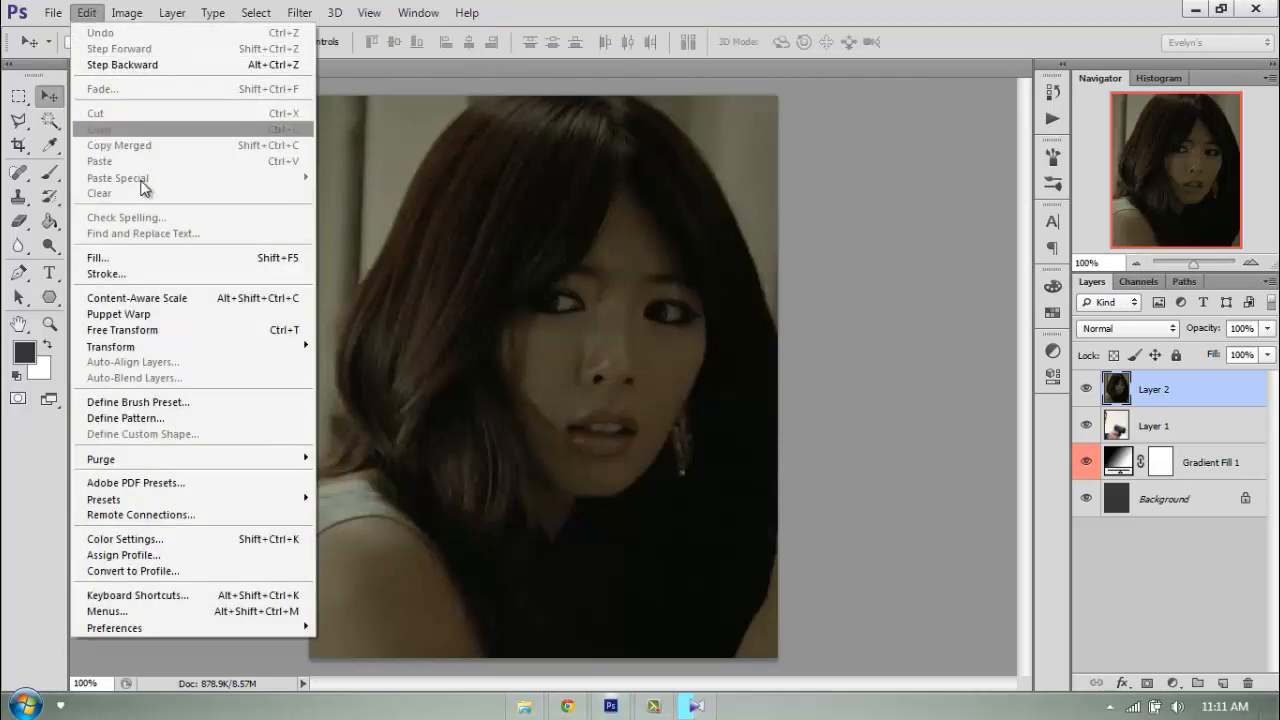
pyautogui.moveTo(156, 347)
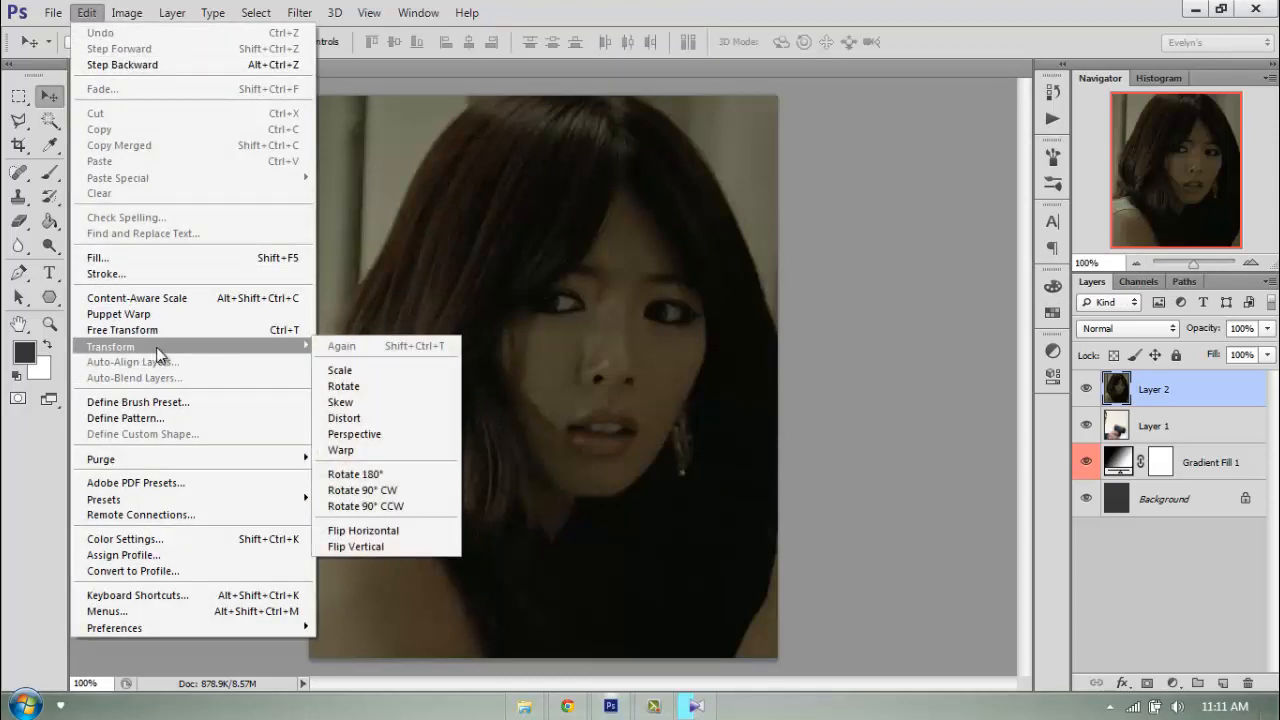
pyautogui.click(351, 370)
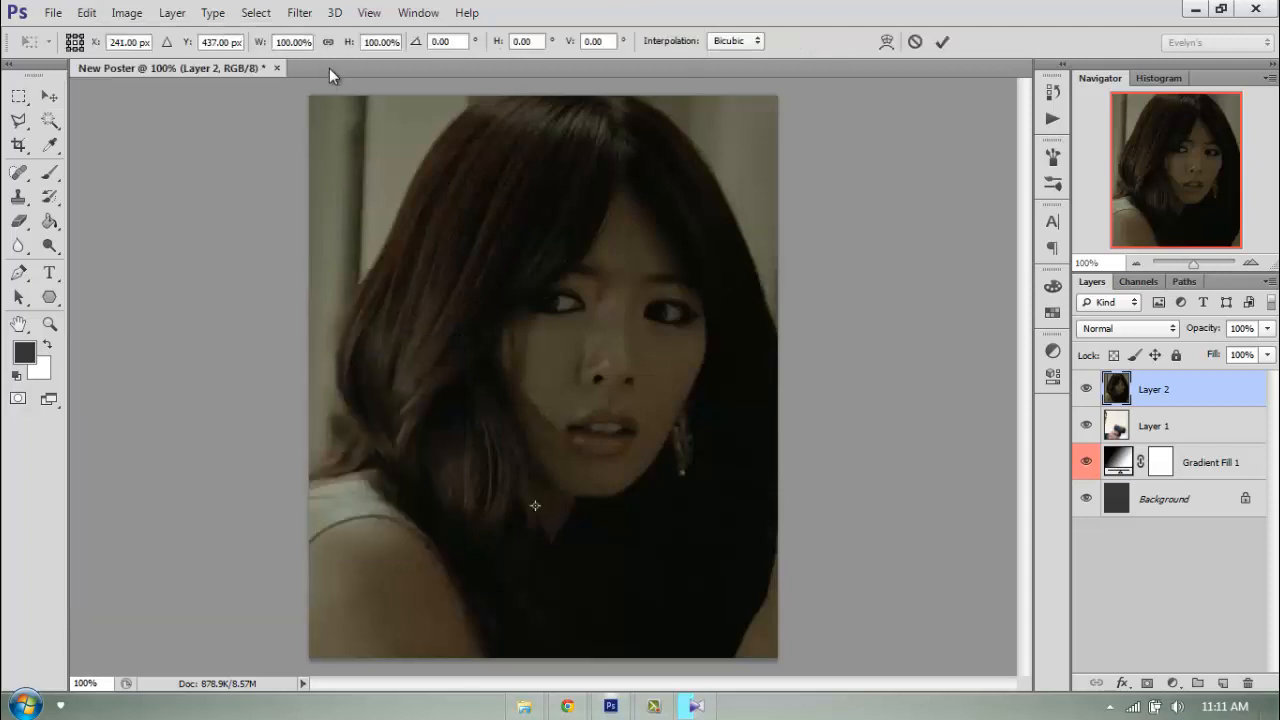
pyautogui.click(328, 42)
pyautogui.click(1135, 263)
pyautogui.click(1135, 263)
pyautogui.click(1135, 263)
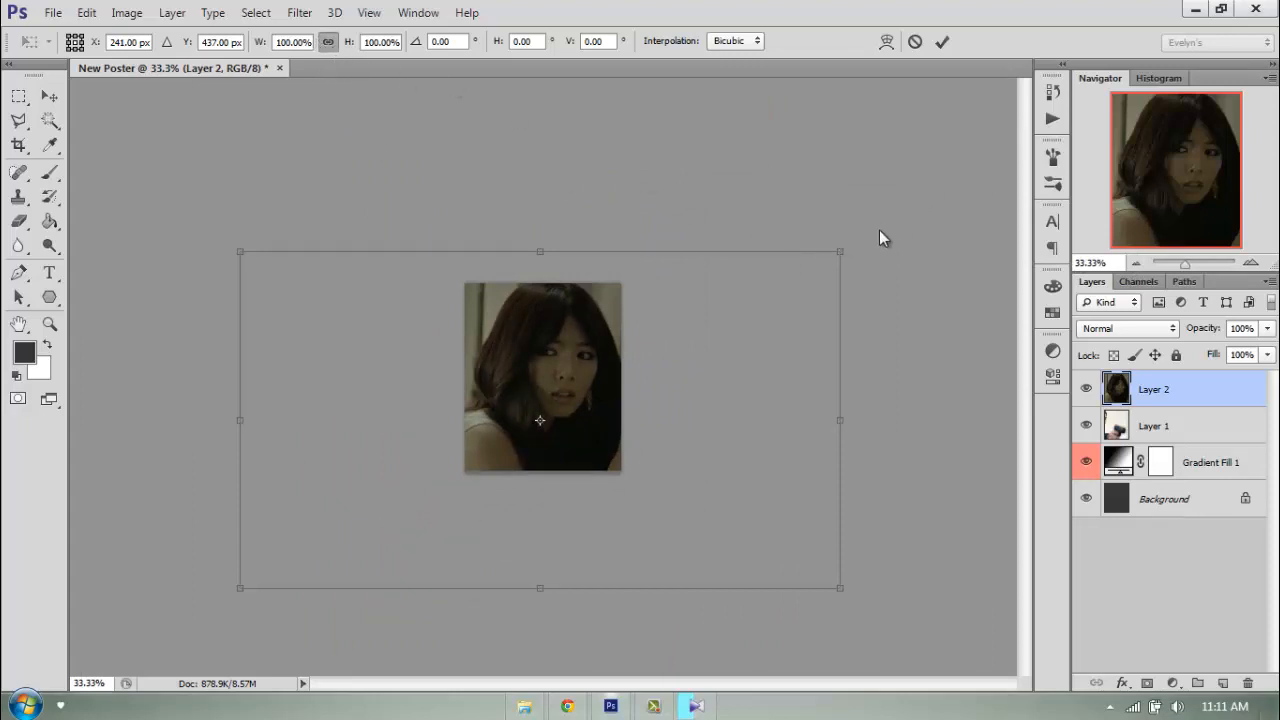
pyautogui.moveTo(845, 246); pyautogui.dragTo(670, 305)
pyautogui.moveTo(758, 265); pyautogui.dragTo(635, 314)
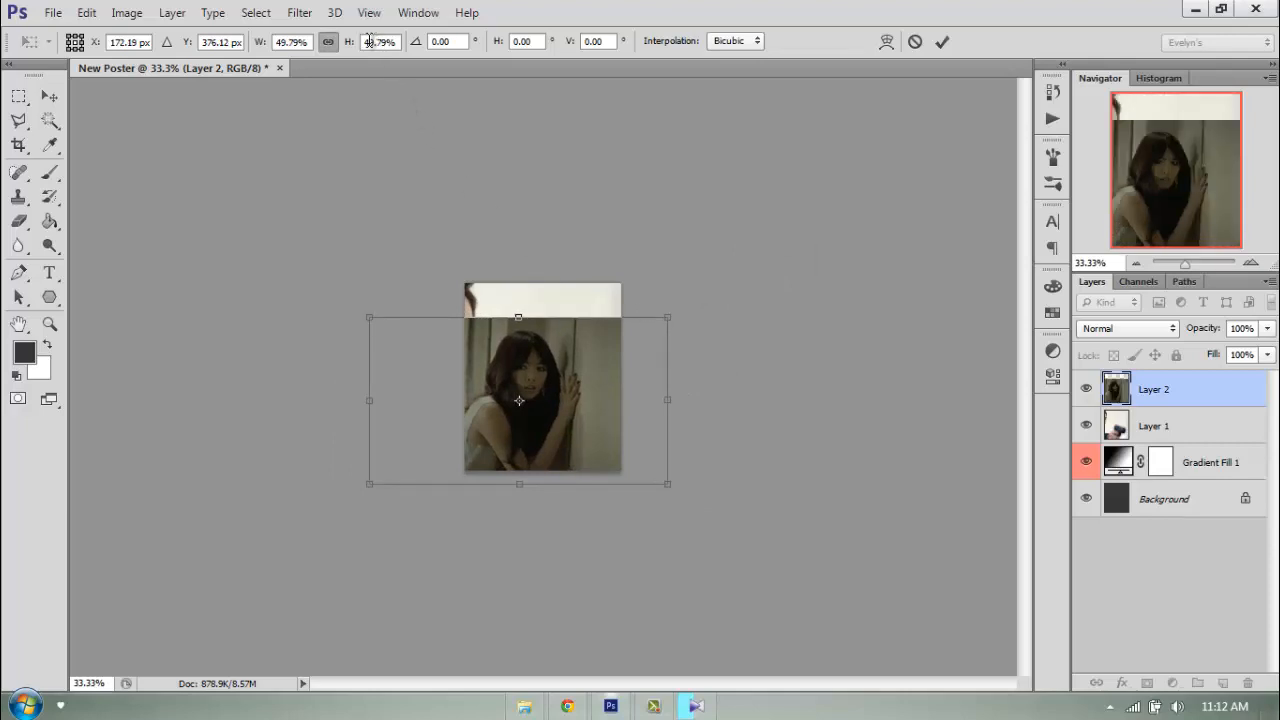
# Set the woman photo's scale to 50%, move it up and across to fill the poster's upper part, and apply the transform
pyautogui.write('50')
pyautogui.press('Return')
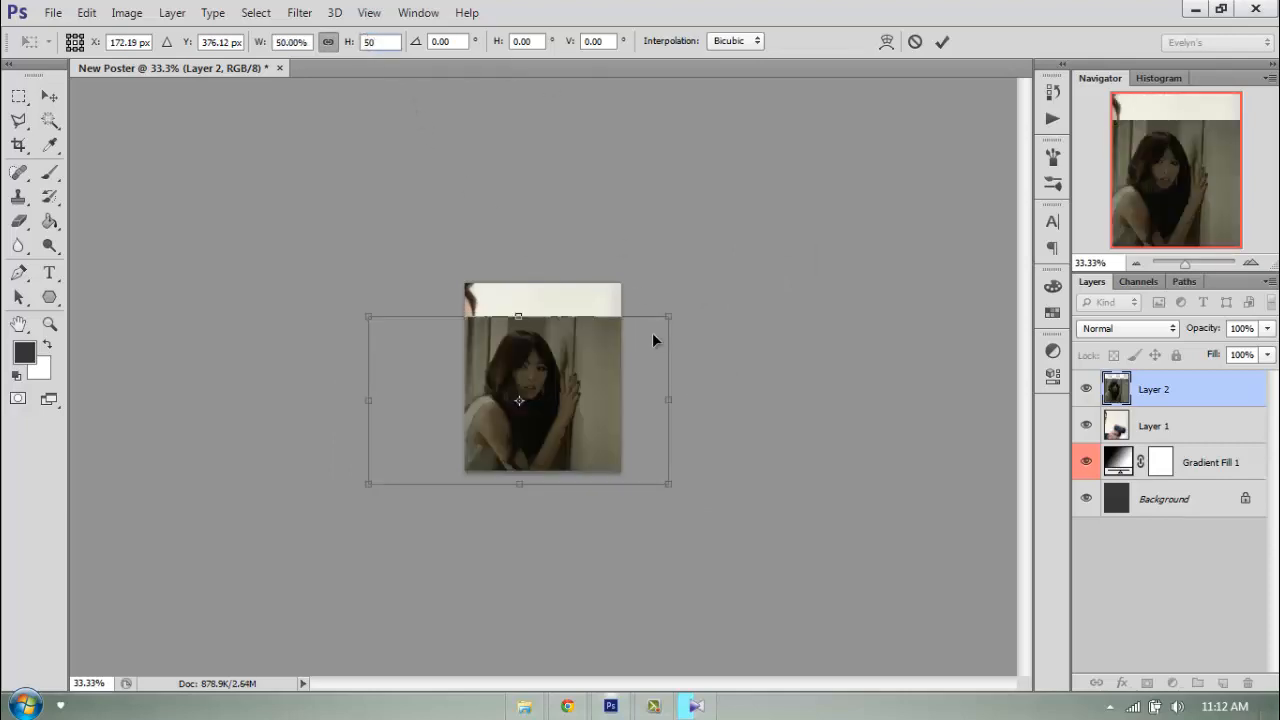
pyautogui.moveTo(587, 369); pyautogui.dragTo(627, 336)
pyautogui.click(943, 42)
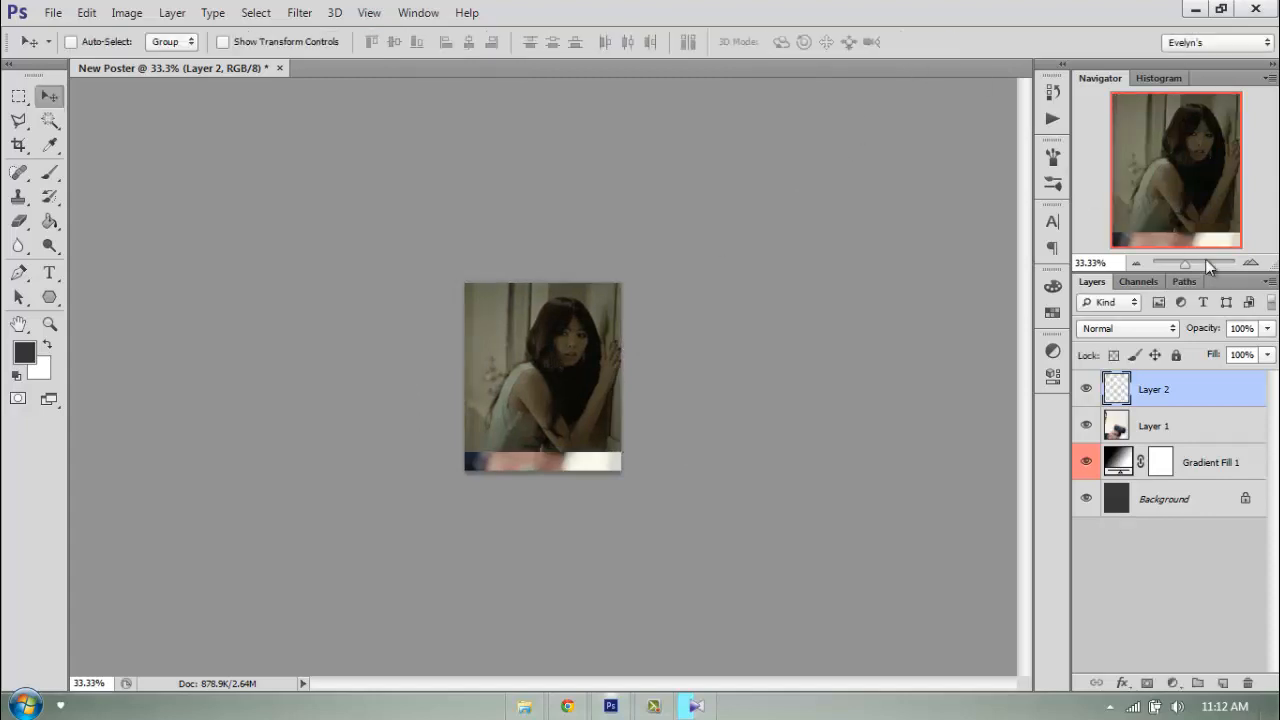
# Move Layer 1 with the man photo above Layer 2 and set its opacity to 60%
pyautogui.moveTo(1180, 430); pyautogui.dragTo(1178, 378)
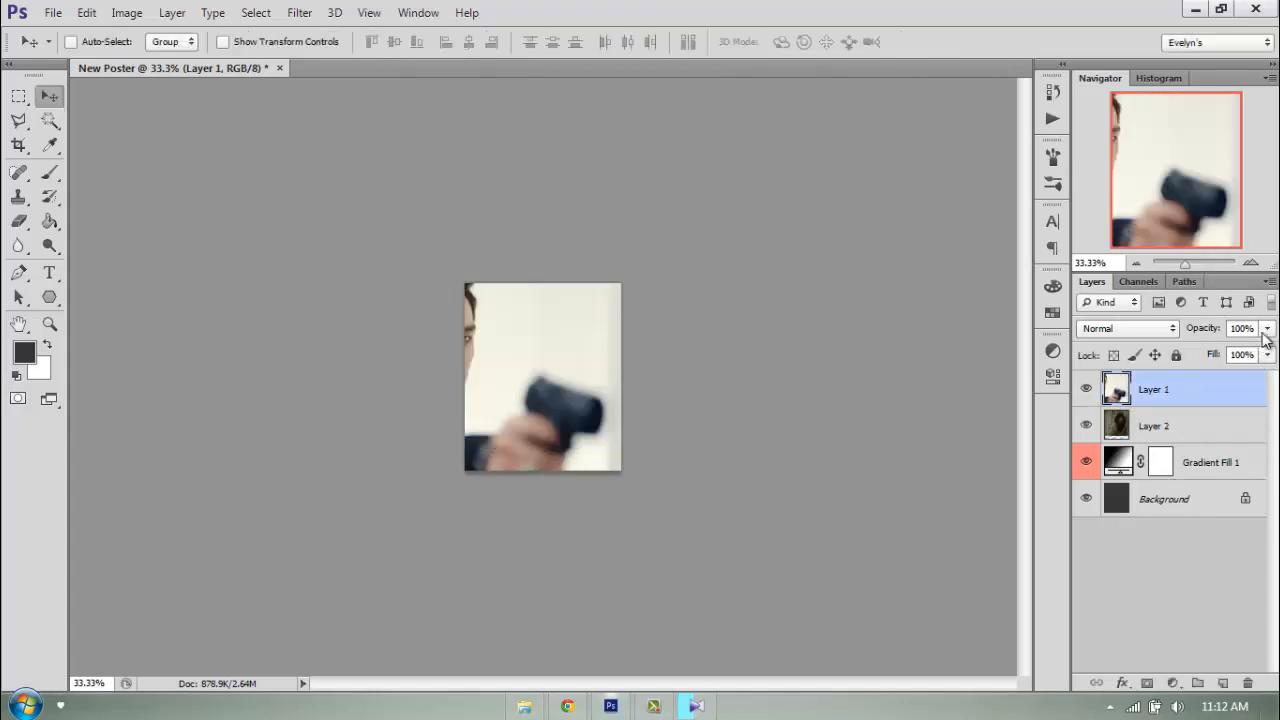
pyautogui.click(1266, 328)
pyautogui.moveTo(1229, 345); pyautogui.dragTo(1228, 347)
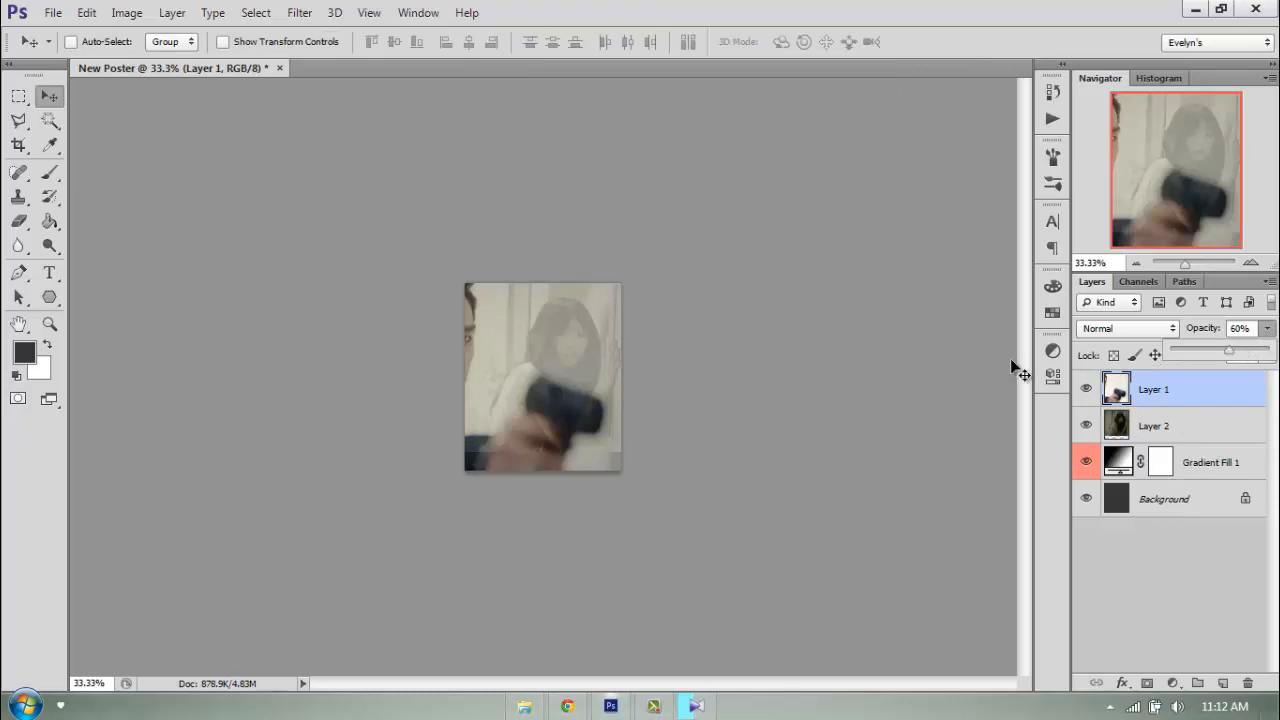
# Scale the man photo proportionally to 71%, align it to the poster's upper edge with his face inside the canvas, and apply
pyautogui.hotkey('ctrl', 't')
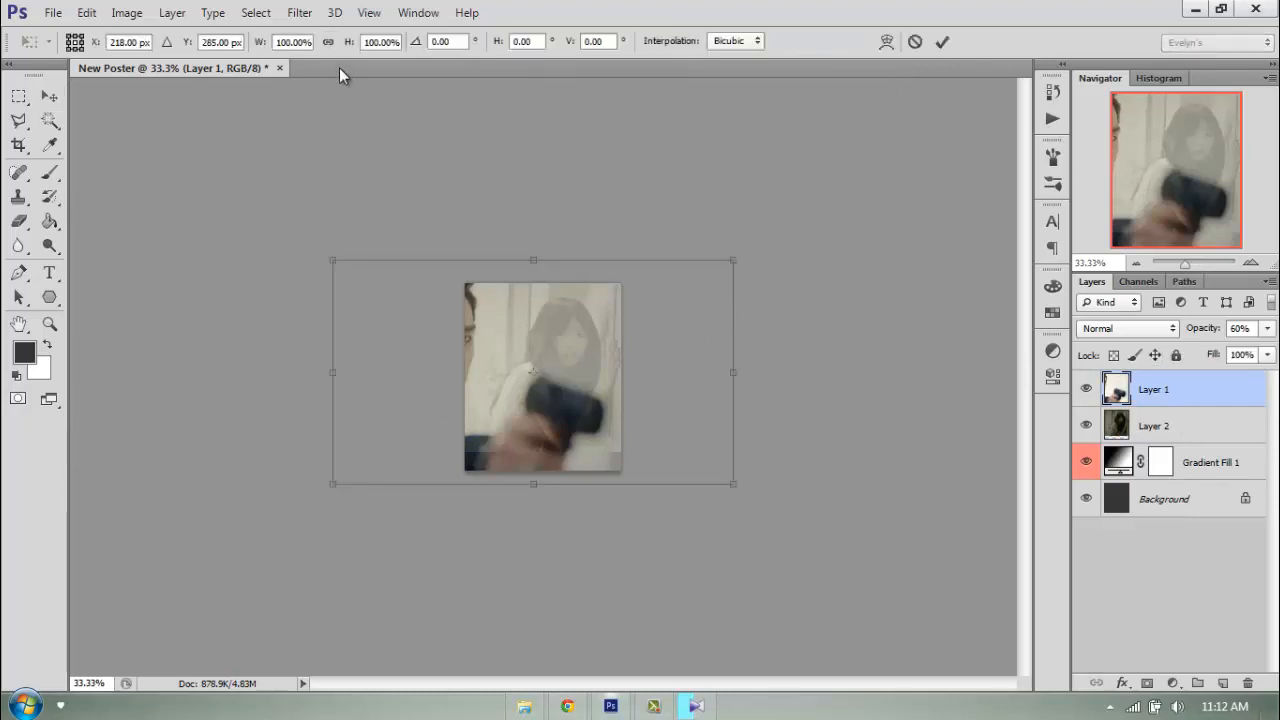
pyautogui.moveTo(345, 45); pyautogui.dragTo(318, 48)
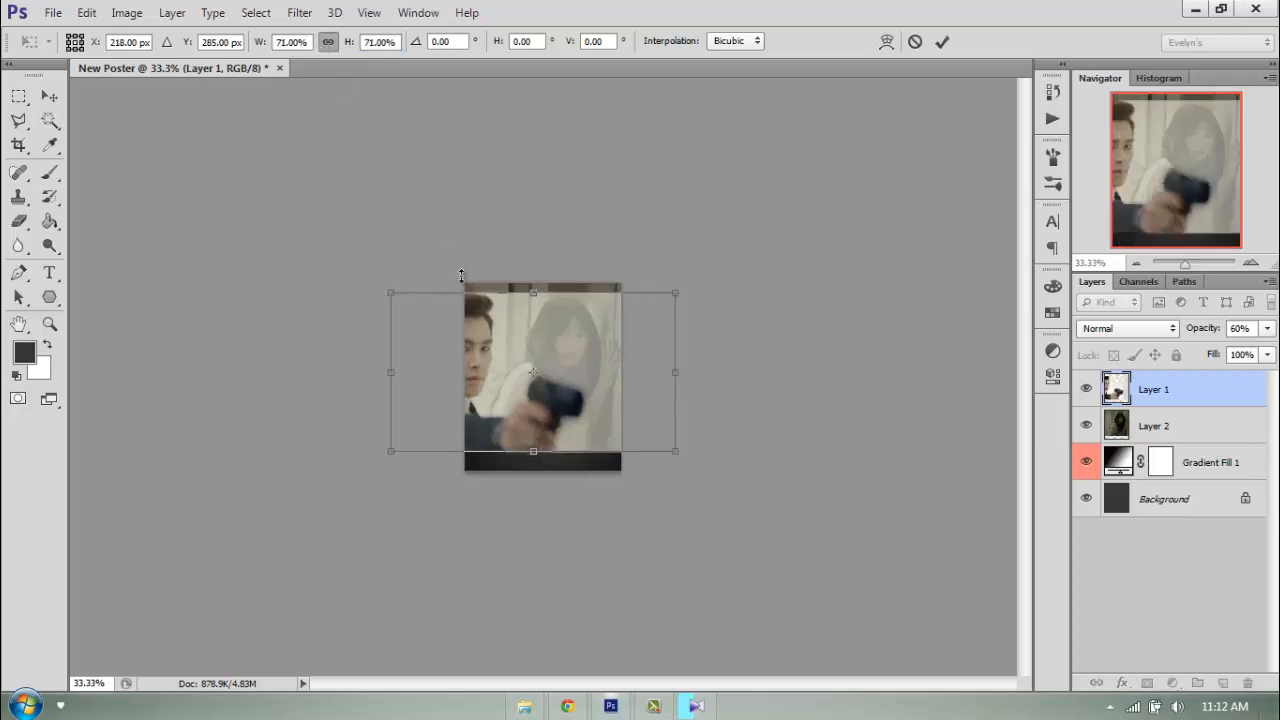
pyautogui.moveTo(535, 330); pyautogui.dragTo(553, 320)
pyautogui.click(942, 42)
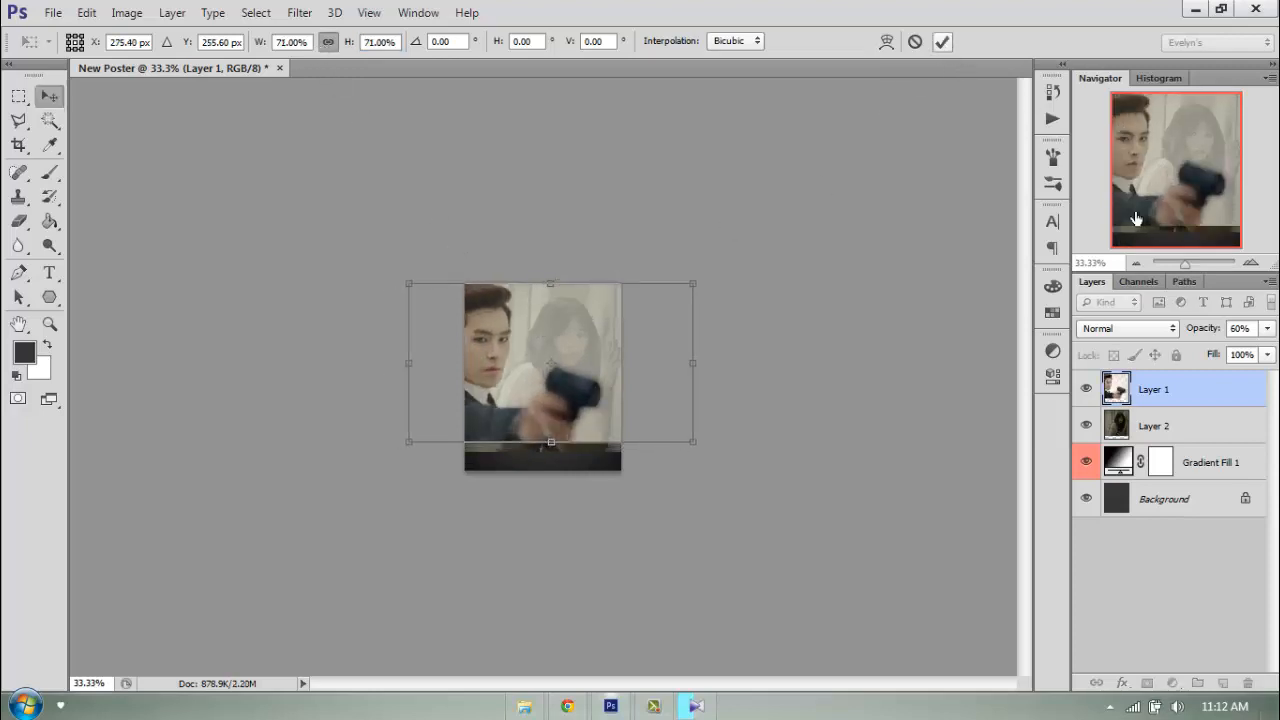
# Adjust the position of the man photo slightly and set Layer 1's opacity back to 100%
pyautogui.click(1247, 262)
pyautogui.click(1247, 262)
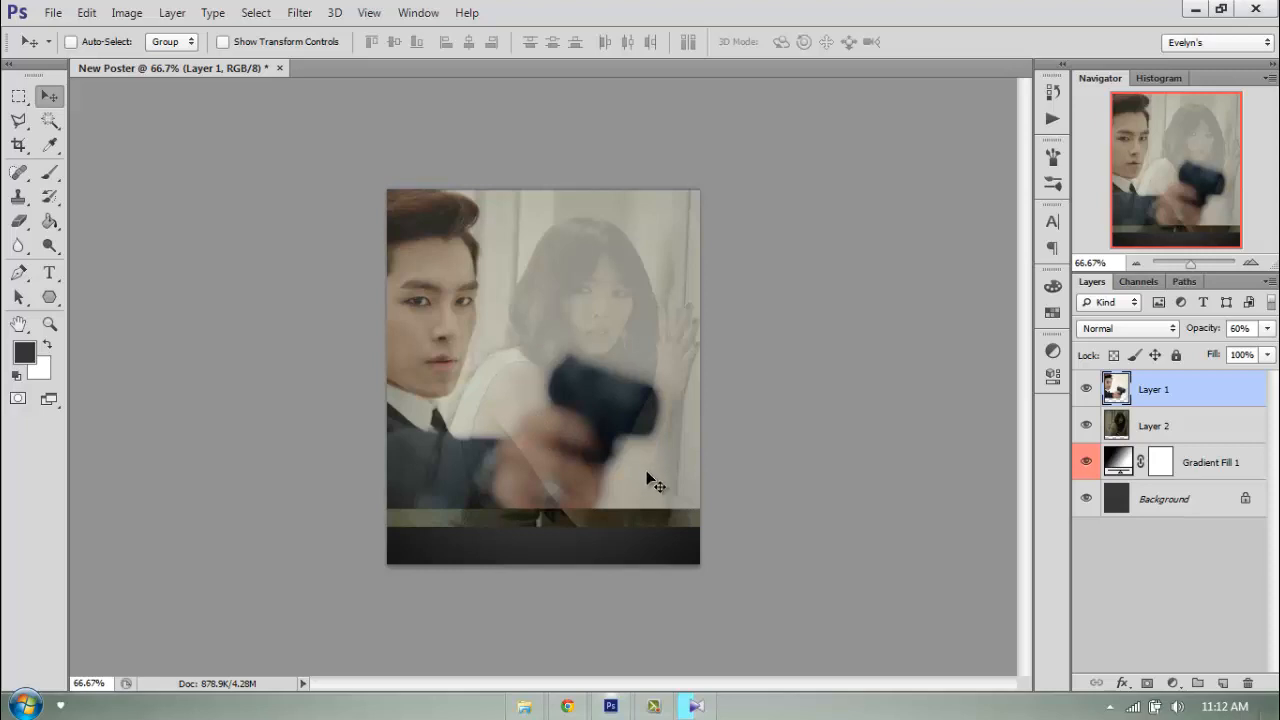
pyautogui.moveTo(608, 444)
pyautogui.mouseDown()
pyautogui.moveTo(605, 463)
pyautogui.moveTo(610, 437)
pyautogui.mouseUp()
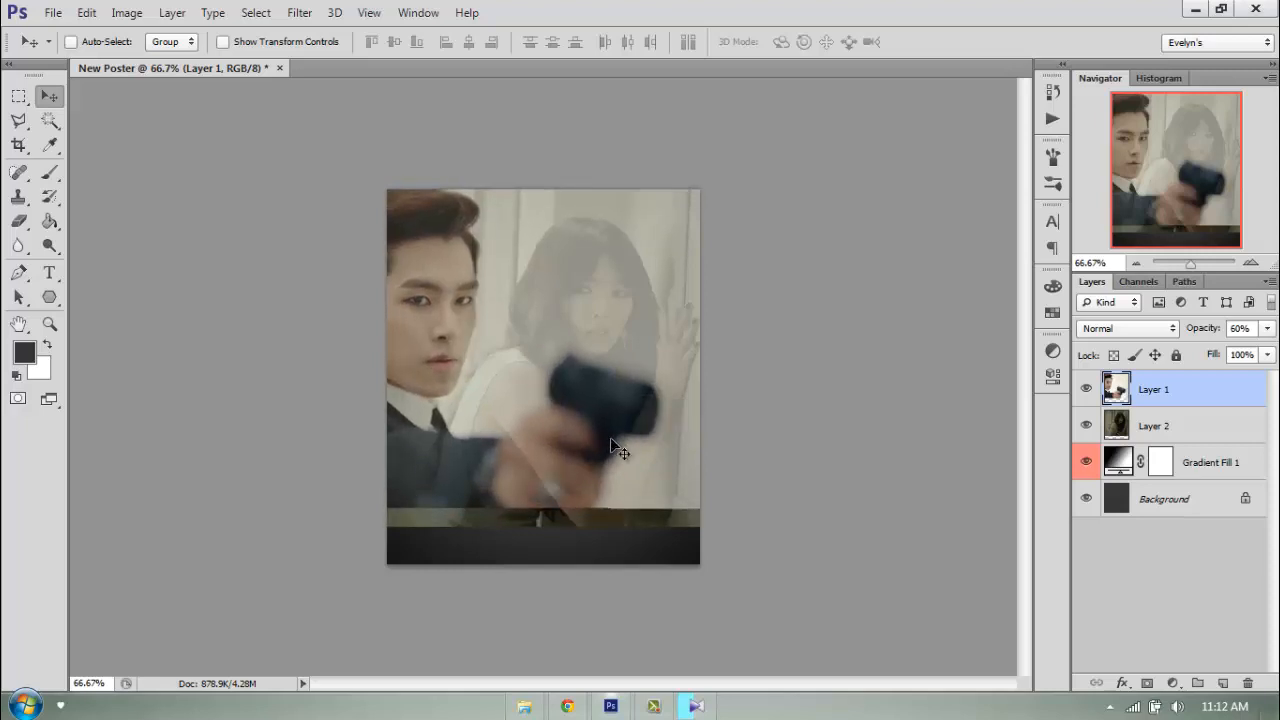
pyautogui.click(1247, 264)
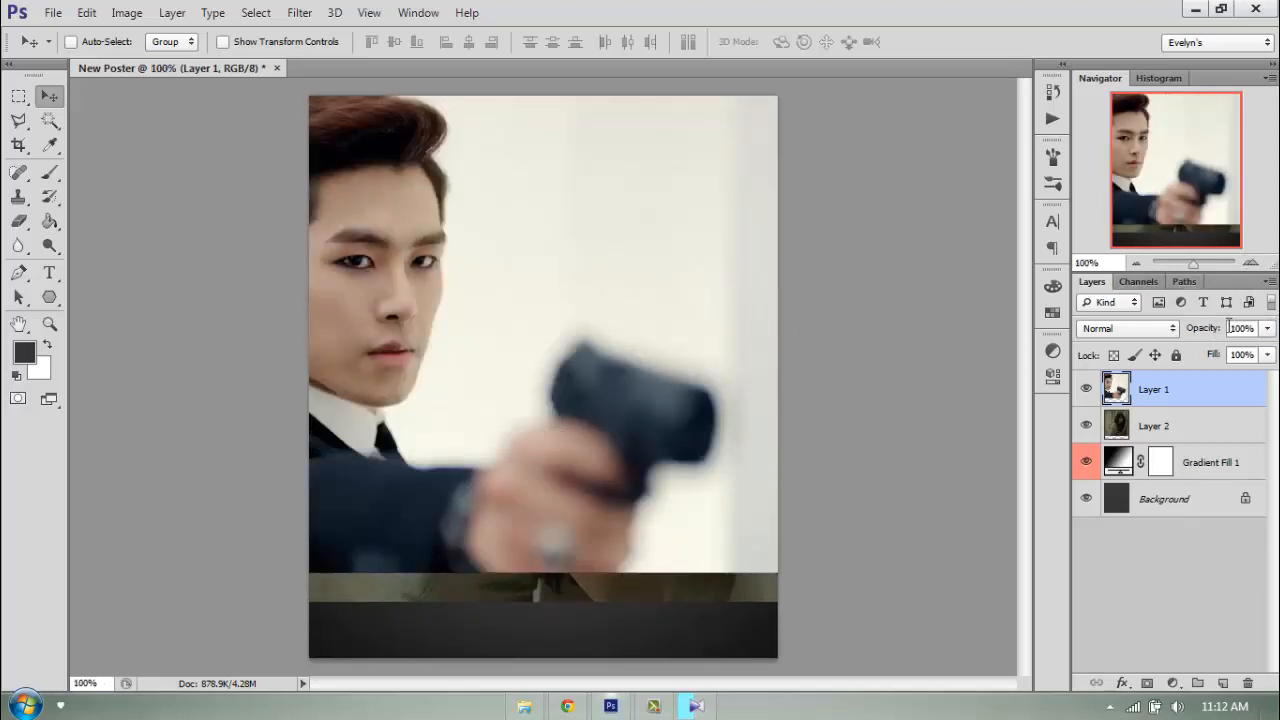
# Add a mask to Layer 1 from a Magic Wand selection of the light backdrop, and invert the mask
pyautogui.click(52, 121)
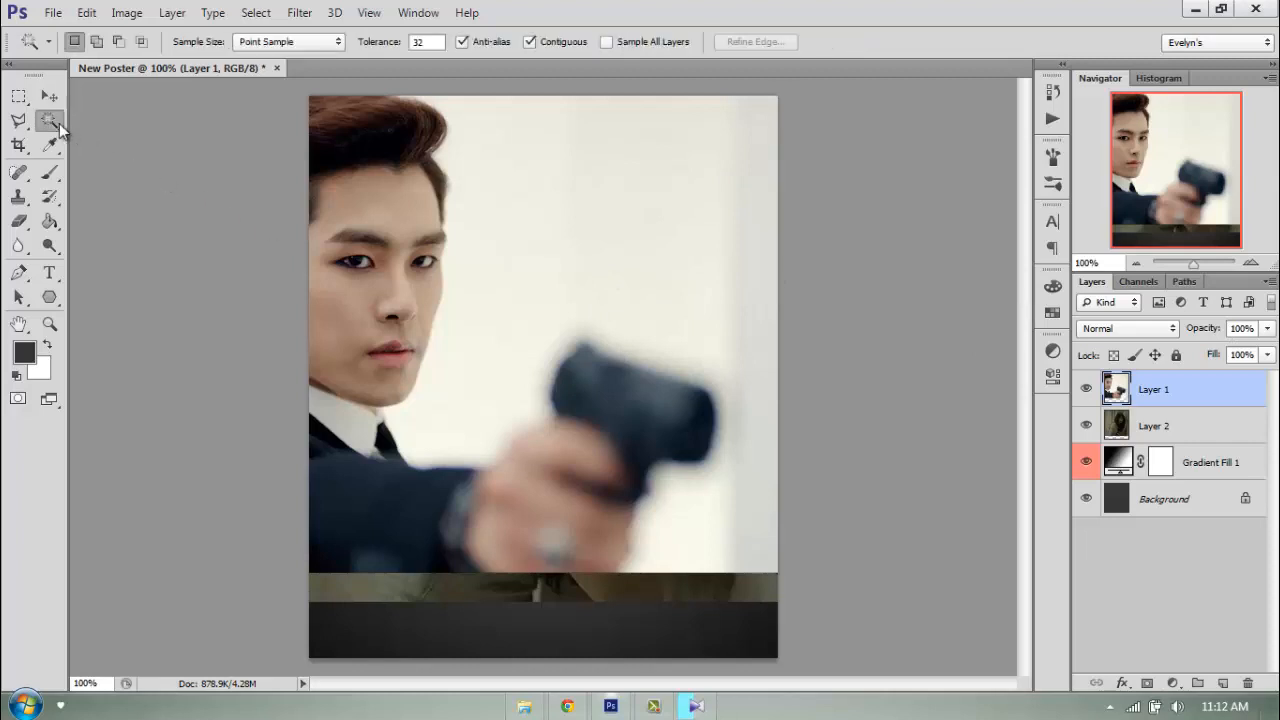
pyautogui.click(526, 176)
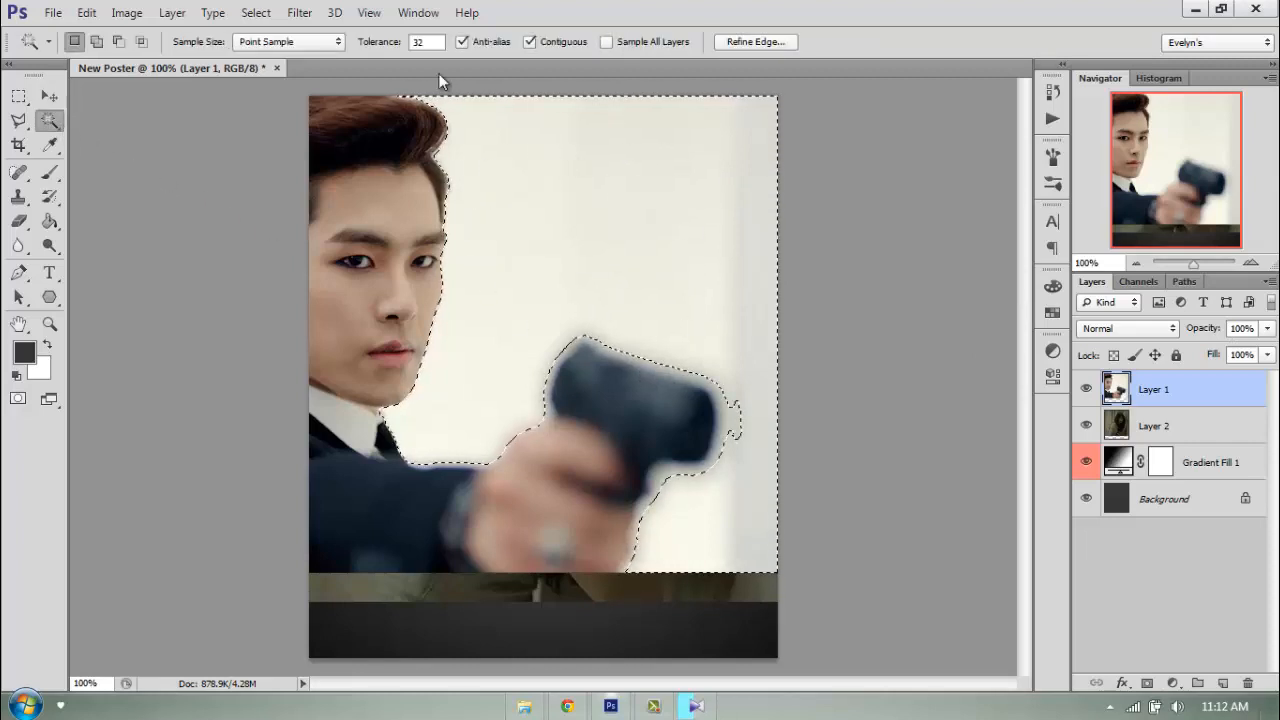
pyautogui.click(1147, 682)
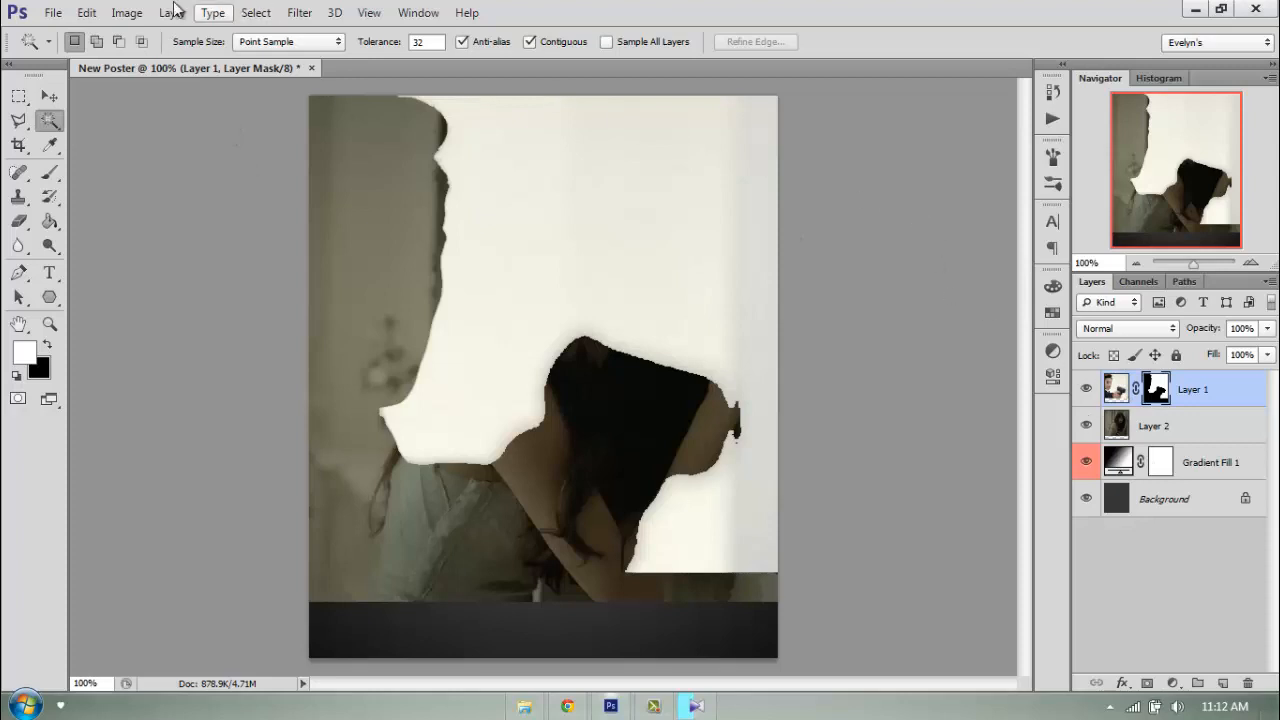
pyautogui.click(127, 12)
pyautogui.moveTo(157, 57)
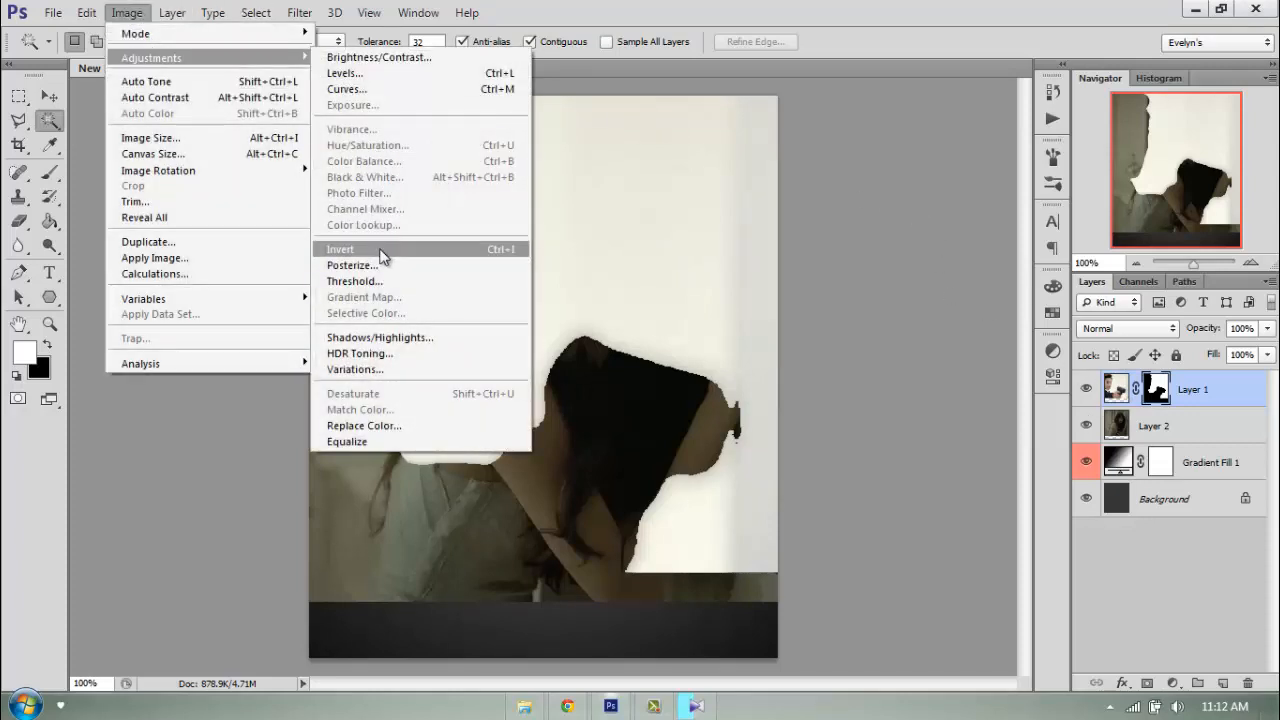
pyautogui.click(381, 250)
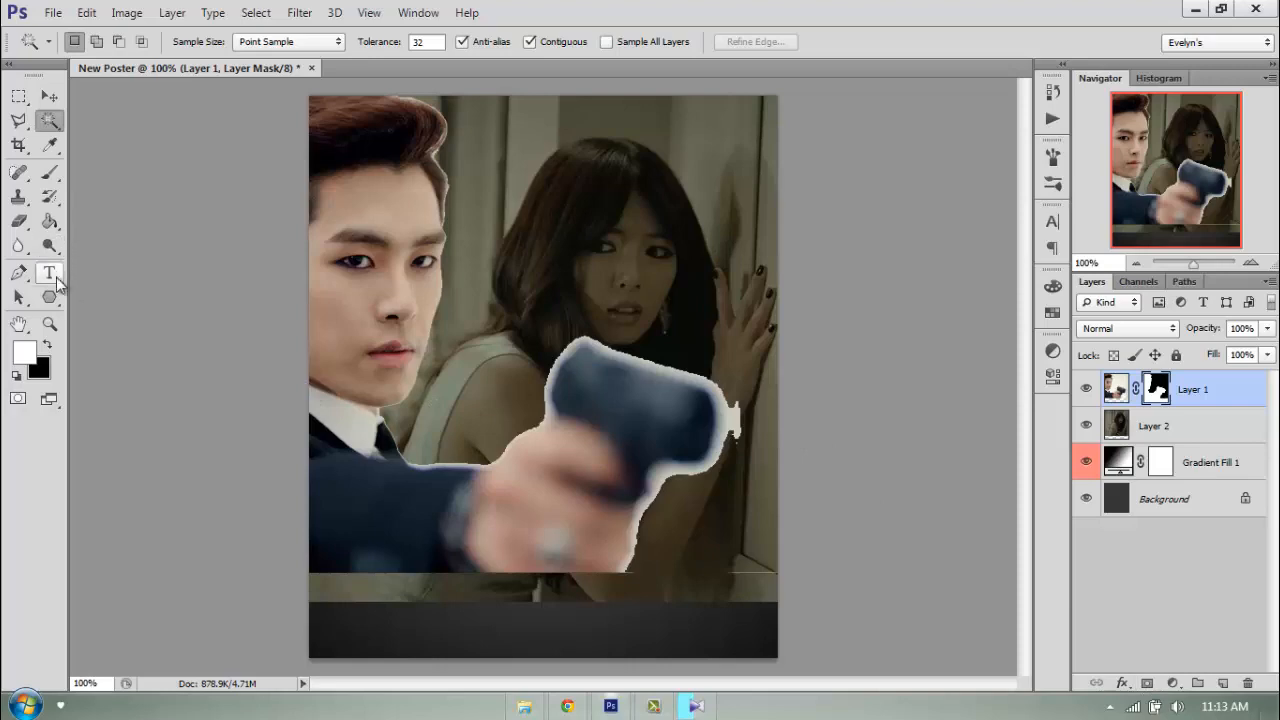
# Reset the brush presets and choose the soft round brush with a size of 162 px and 0% hardness
pyautogui.click(49, 174)
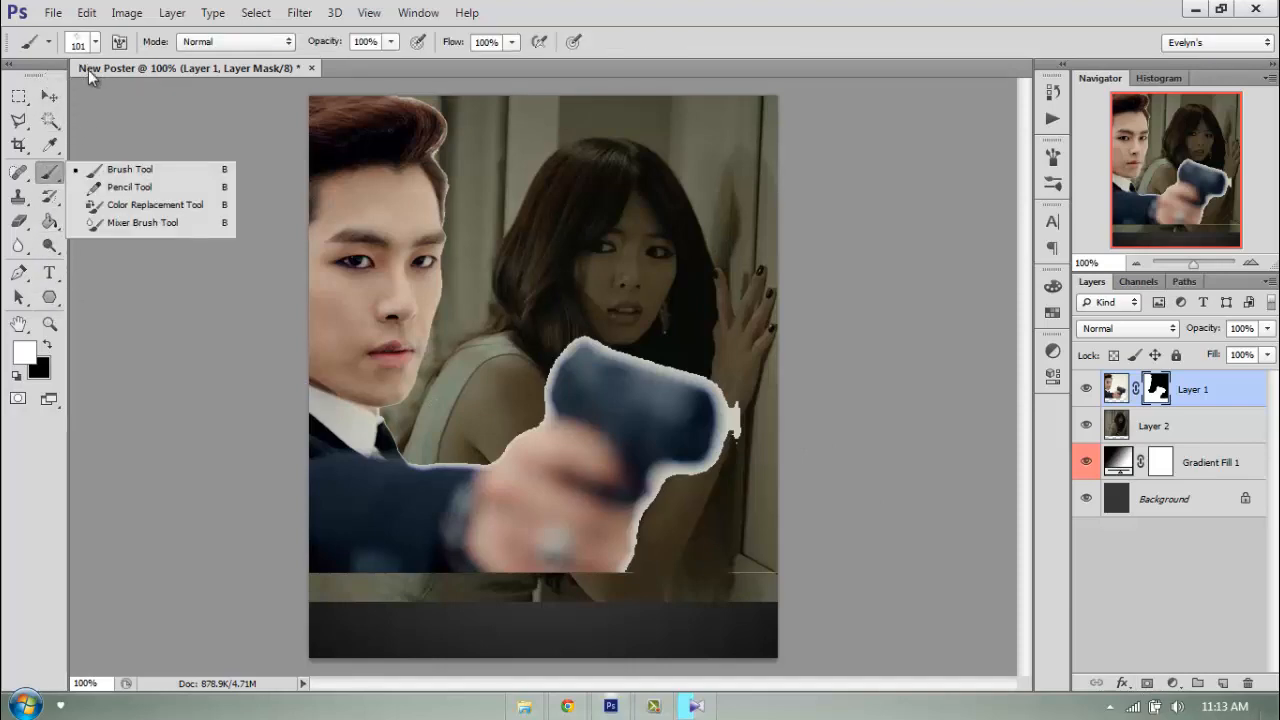
pyautogui.click(96, 45)
pyautogui.click(96, 45)
pyautogui.click(96, 45)
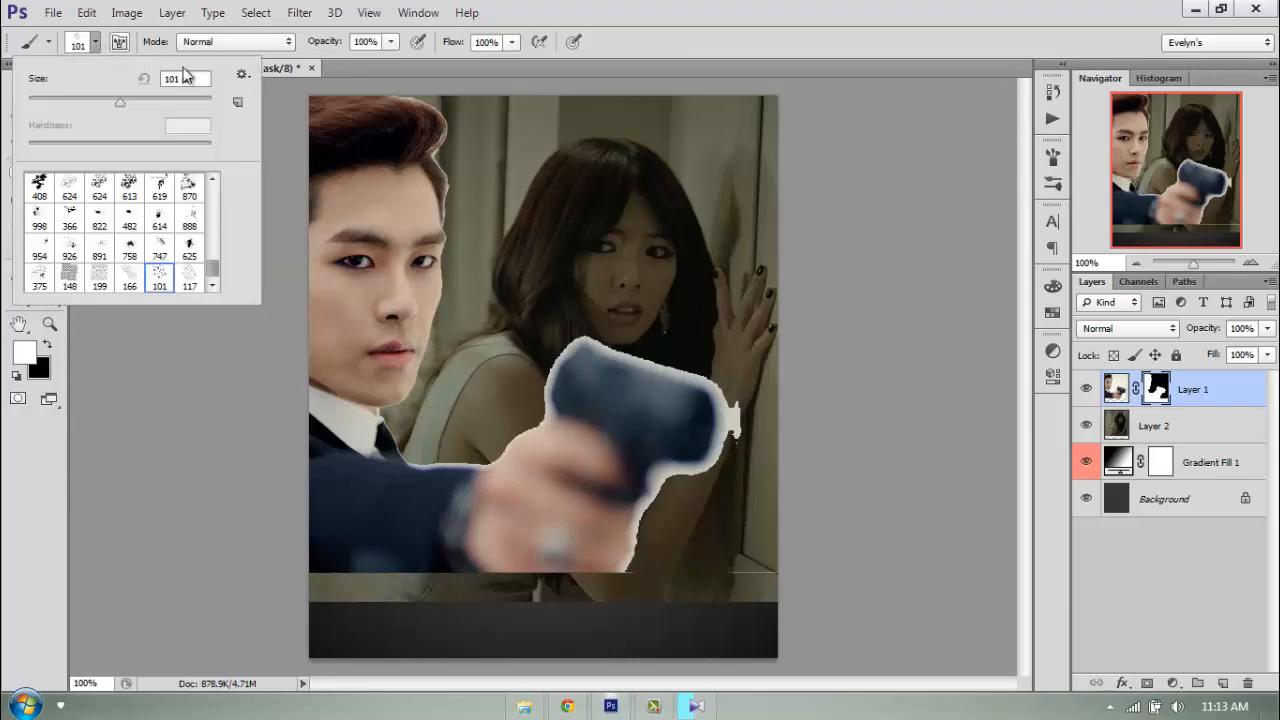
pyautogui.click(243, 76)
pyautogui.click(305, 270)
pyautogui.click(587, 280)
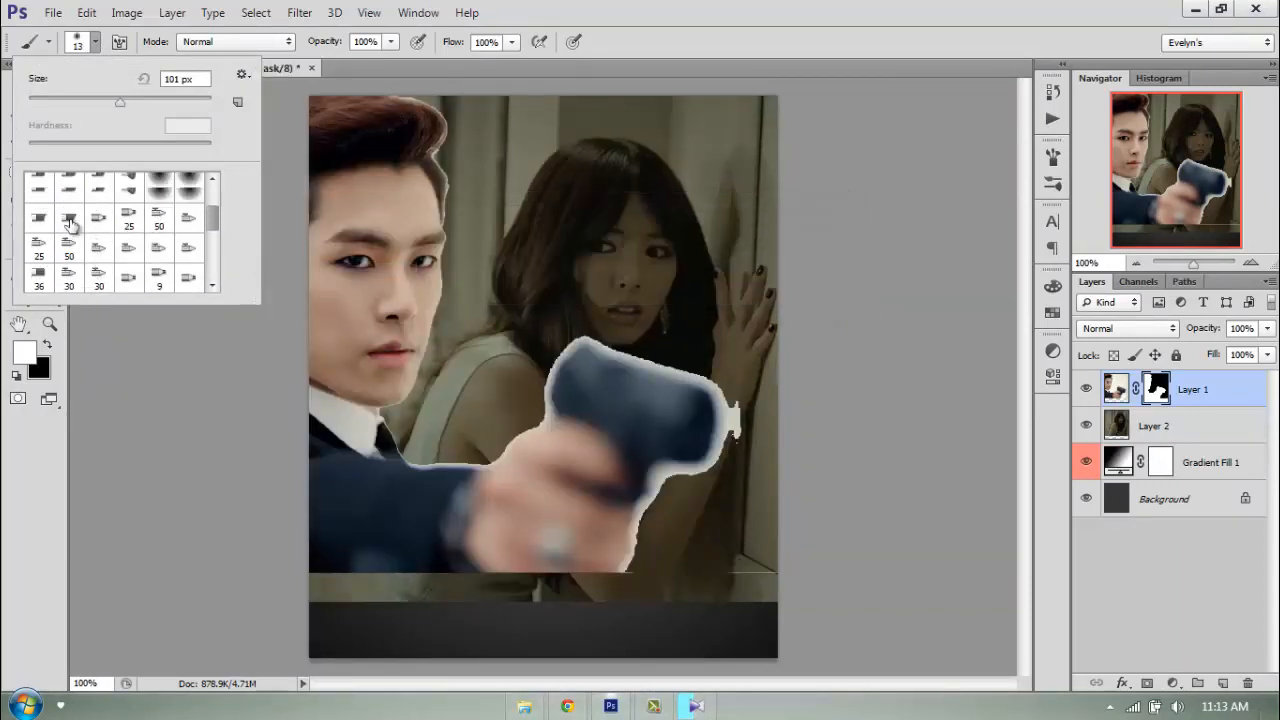
pyautogui.click(39, 186)
pyautogui.moveTo(84, 103); pyautogui.dragTo(151, 103)
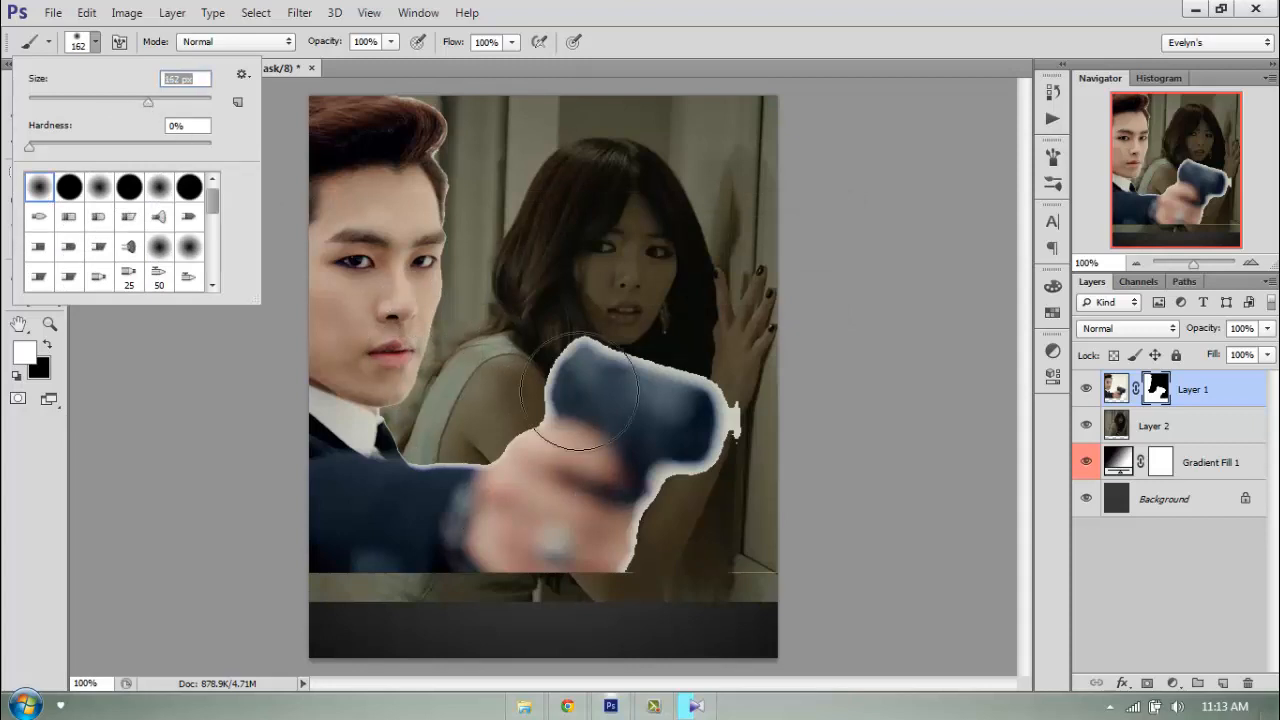
# Paint white on Layer 1's mask around the gun, the arm and the man's face to reveal a soft-edged border
pyautogui.moveTo(566, 378)
pyautogui.mouseDown()
pyautogui.moveTo(447, 454)
pyautogui.moveTo(536, 441)
pyautogui.moveTo(572, 384)
pyautogui.moveTo(643, 385)
pyautogui.moveTo(697, 412)
pyautogui.moveTo(666, 522)
pyautogui.moveTo(734, 508)
pyautogui.moveTo(765, 560)
pyautogui.mouseUp()
pyautogui.moveTo(349, 540)
pyautogui.mouseDown()
pyautogui.moveTo(423, 471)
pyautogui.moveTo(455, 260)
pyautogui.moveTo(371, 114)
pyautogui.moveTo(453, 180)
pyautogui.mouseUp()
pyautogui.moveTo(526, 420)
pyautogui.mouseDown()
pyautogui.moveTo(614, 349)
pyautogui.moveTo(729, 514)
pyautogui.moveTo(630, 517)
pyautogui.moveTo(662, 530)
pyautogui.mouseUp()
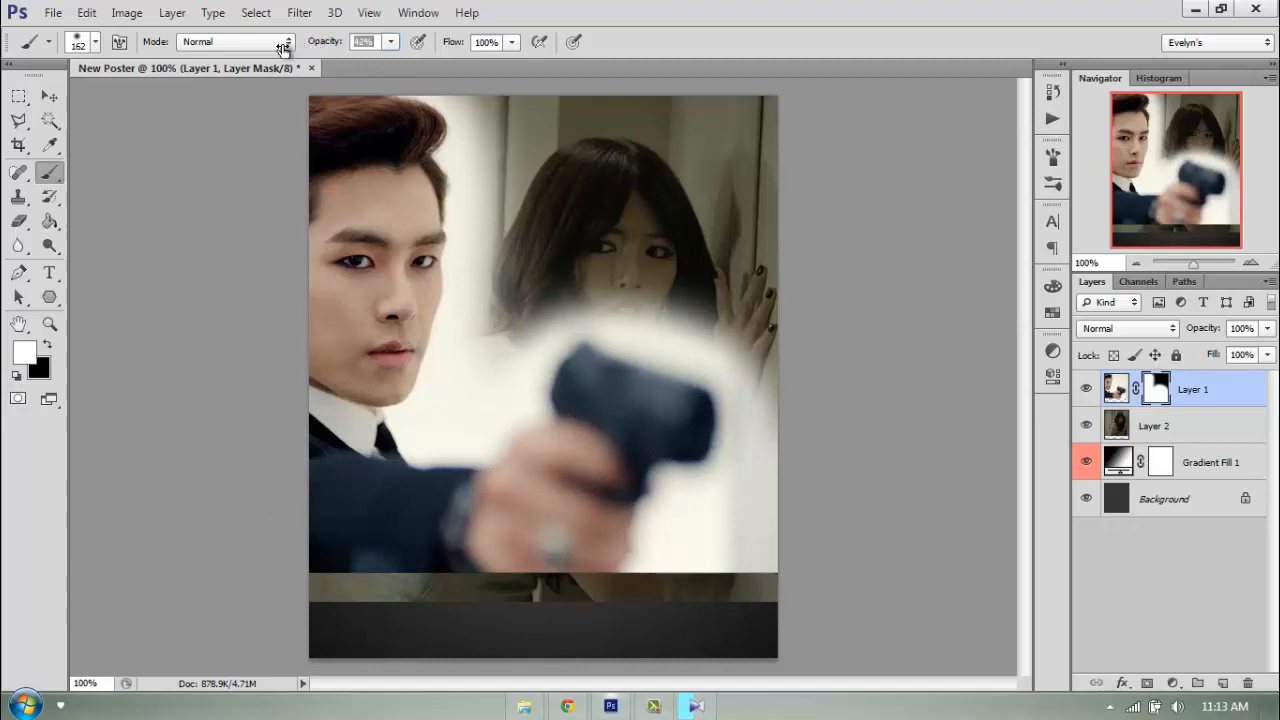
# Set the brush opacity to 26% and paint black on Layer 1's mask to fade the light backdrop and gun over the woman
pyautogui.moveTo(269, 55); pyautogui.dragTo(268, 56)
pyautogui.click(47, 348)
pyautogui.moveTo(445, 261); pyautogui.dragTo(502, 289)
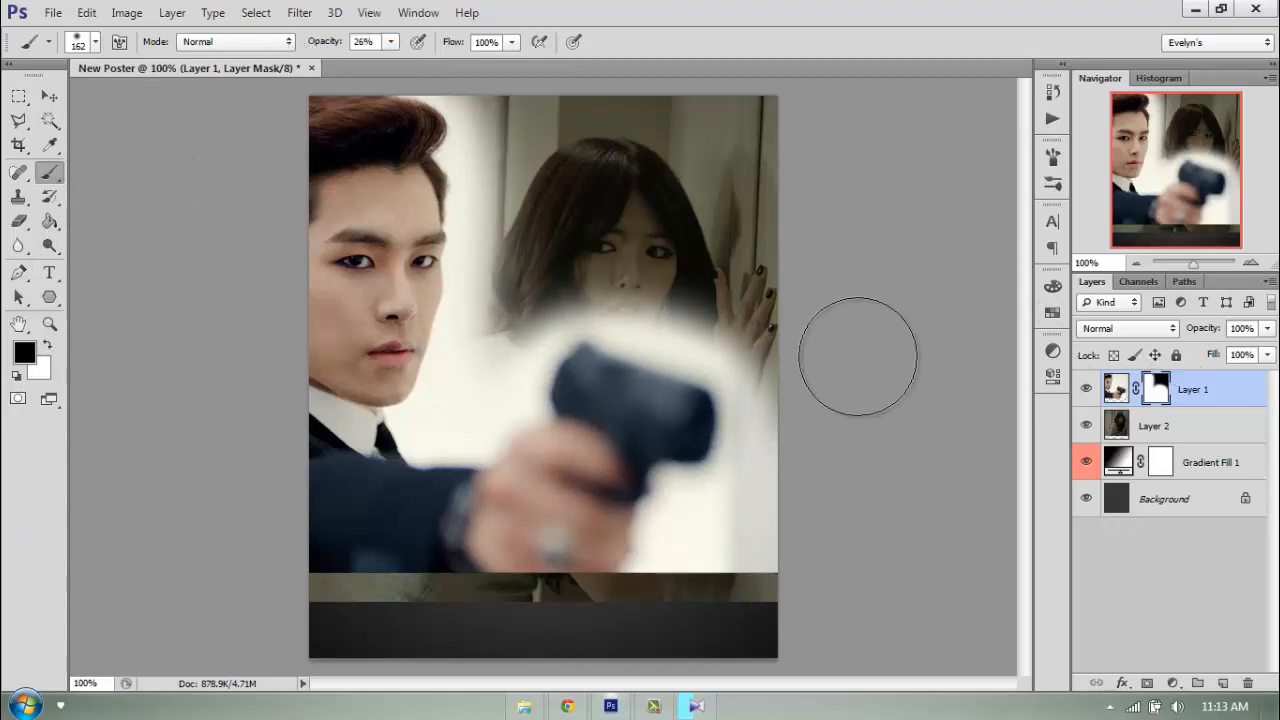
pyautogui.moveTo(539, 387)
pyautogui.mouseDown()
pyautogui.moveTo(655, 303)
pyautogui.moveTo(598, 311)
pyautogui.moveTo(755, 377)
pyautogui.moveTo(610, 300)
pyautogui.moveTo(665, 298)
pyautogui.mouseUp()
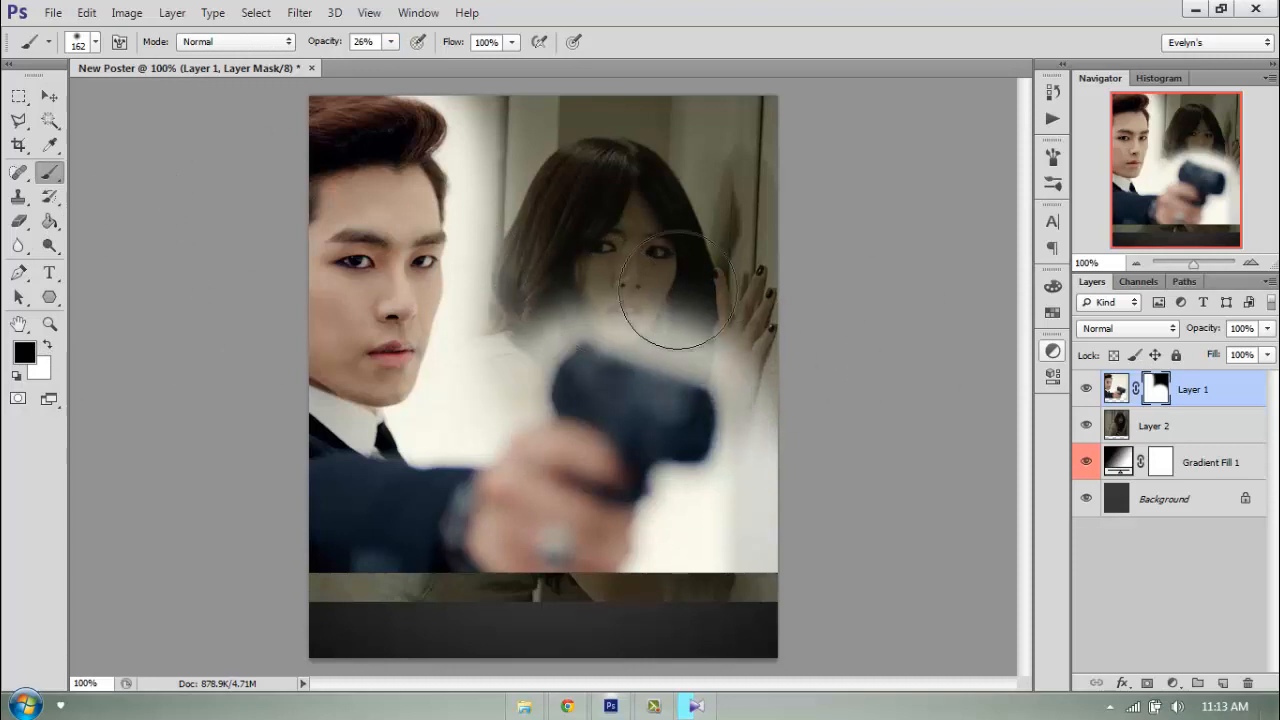
pyautogui.moveTo(700, 521)
pyautogui.mouseDown()
pyautogui.moveTo(645, 564)
pyautogui.moveTo(717, 580)
pyautogui.mouseUp()
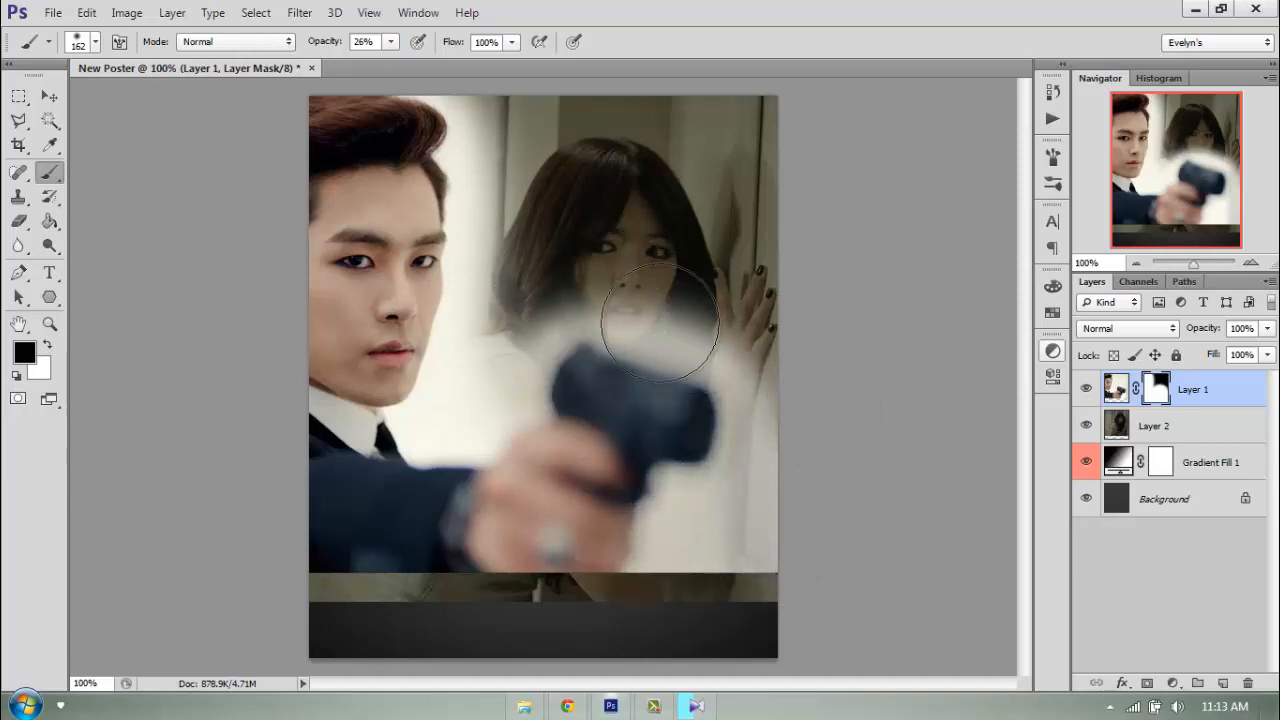
pyautogui.moveTo(704, 350)
pyautogui.mouseDown()
pyautogui.moveTo(556, 319)
pyautogui.moveTo(724, 375)
pyautogui.moveTo(622, 324)
pyautogui.moveTo(793, 362)
pyautogui.moveTo(574, 306)
pyautogui.moveTo(660, 308)
pyautogui.moveTo(574, 302)
pyautogui.moveTo(619, 302)
pyautogui.moveTo(740, 364)
pyautogui.moveTo(759, 447)
pyautogui.moveTo(728, 340)
pyautogui.moveTo(519, 355)
pyautogui.moveTo(527, 150)
pyautogui.moveTo(631, 327)
pyautogui.moveTo(650, 235)
pyautogui.moveTo(533, 377)
pyautogui.moveTo(451, 423)
pyautogui.moveTo(504, 338)
pyautogui.moveTo(545, 306)
pyautogui.moveTo(492, 381)
pyautogui.moveTo(570, 245)
pyautogui.moveTo(472, 392)
pyautogui.moveTo(546, 321)
pyautogui.moveTo(505, 219)
pyautogui.moveTo(529, 137)
pyautogui.moveTo(481, 385)
pyautogui.moveTo(638, 211)
pyautogui.moveTo(630, 241)
pyautogui.moveTo(698, 333)
pyautogui.moveTo(630, 281)
pyautogui.moveTo(651, 323)
pyautogui.mouseUp()
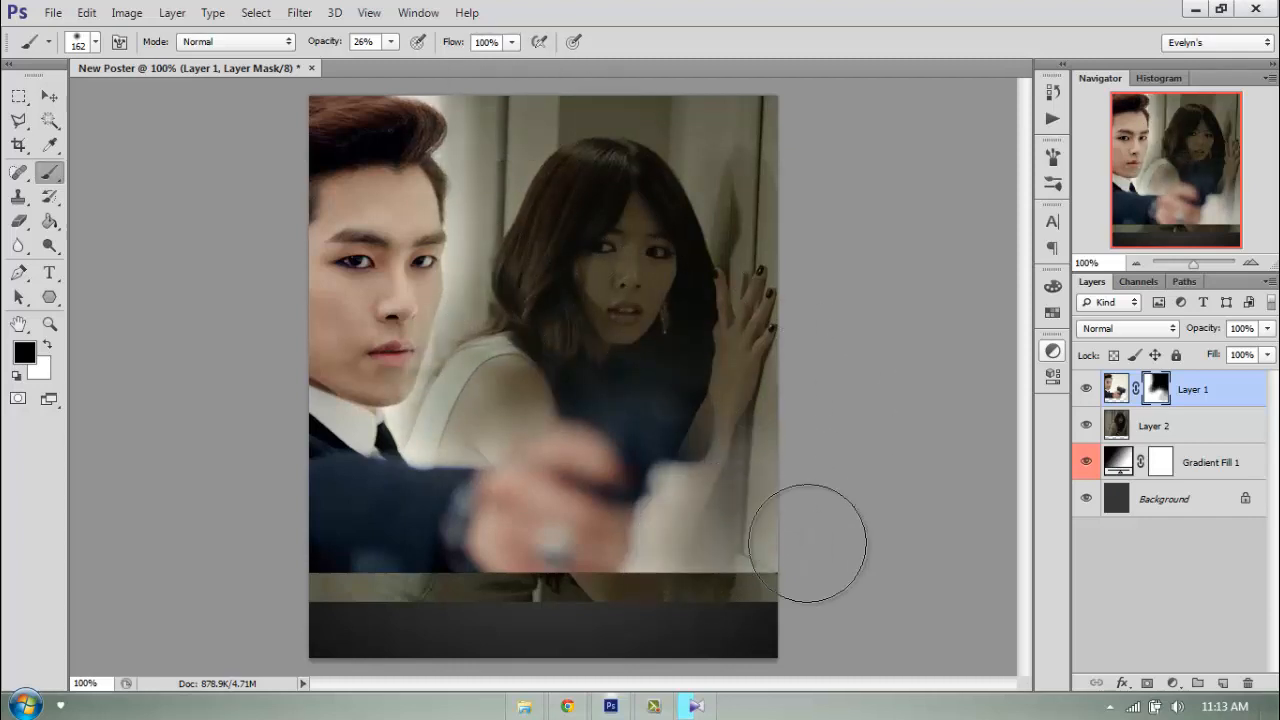
# Reduce the brush size to 45 px and paint black on the mask between the man's face and collar and the woman's shoulder
pyautogui.click(50, 323)
pyautogui.click(697, 294)
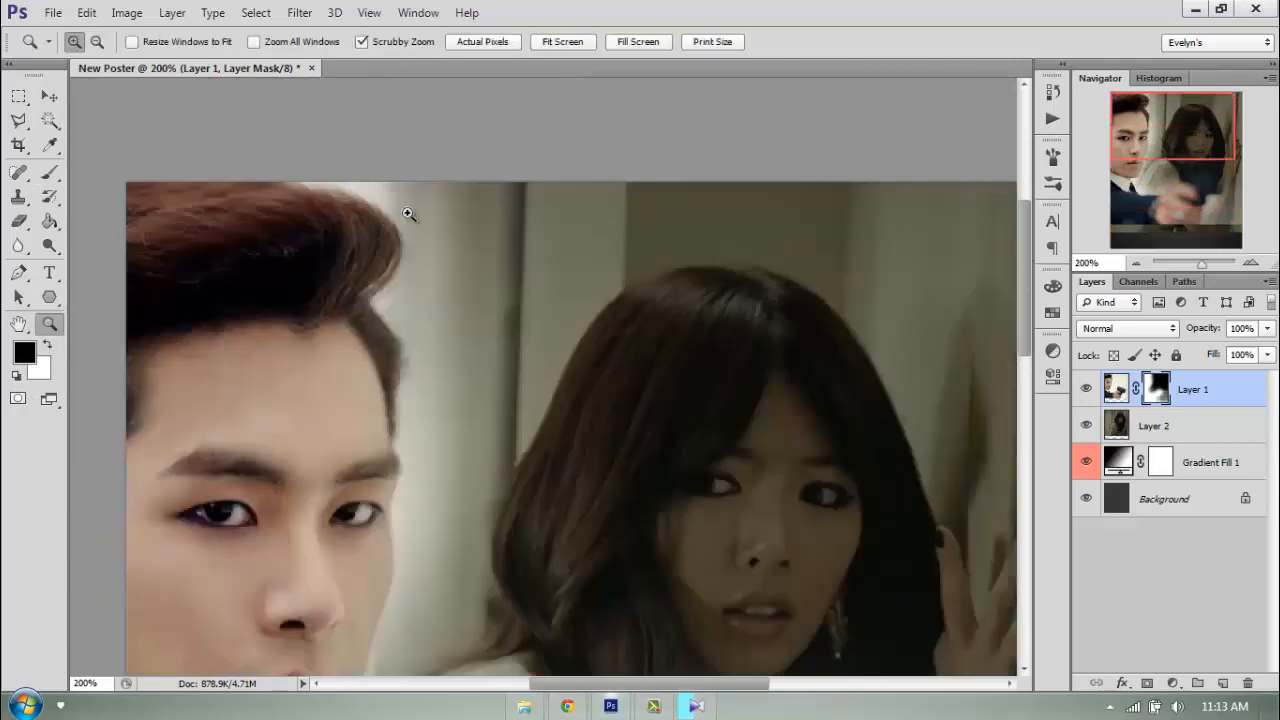
pyautogui.scroll(-5, 408, 213)
pyautogui.click(50, 171)
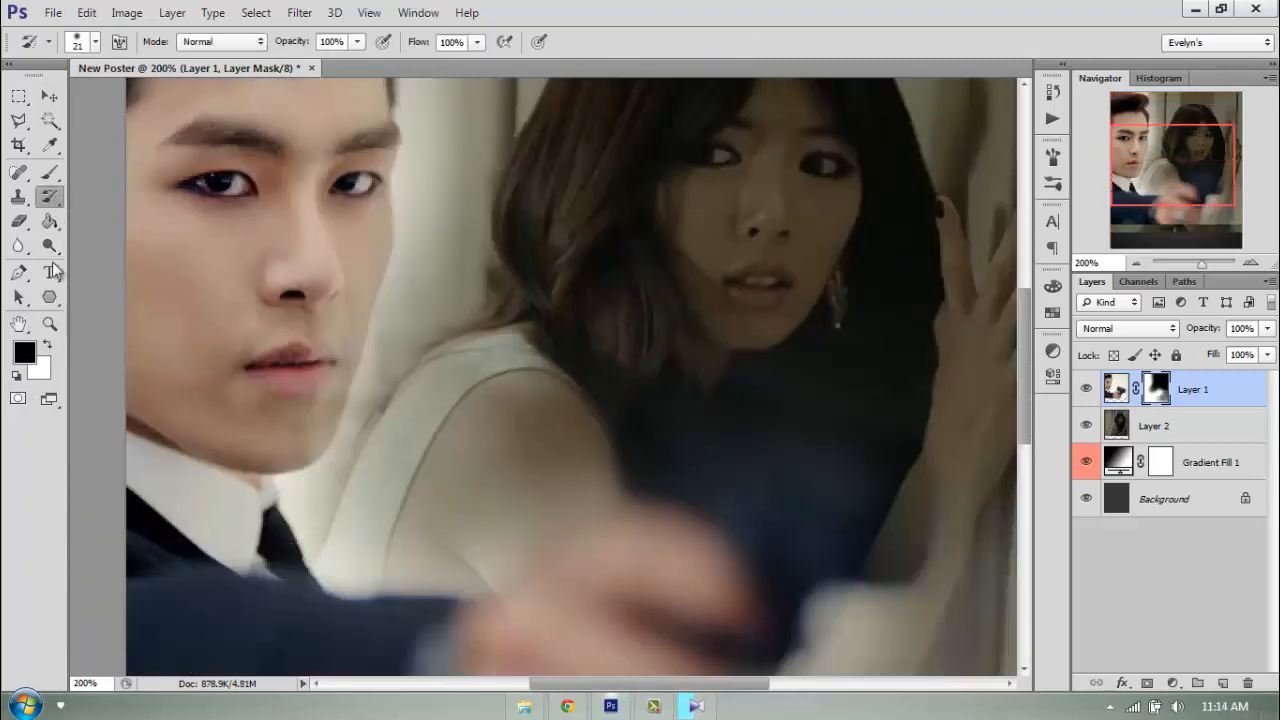
pyautogui.press('[')
pyautogui.press('[')
pyautogui.press('[')
pyautogui.press('[')
pyautogui.press('[')
pyautogui.press('[')
pyautogui.press('[')
pyautogui.press('[')
pyautogui.press('[')
pyautogui.moveTo(339, 554)
pyautogui.mouseDown()
pyautogui.moveTo(426, 407)
pyautogui.moveTo(398, 416)
pyautogui.moveTo(484, 367)
pyautogui.moveTo(630, 316)
pyautogui.moveTo(532, 336)
pyautogui.moveTo(375, 441)
pyautogui.moveTo(418, 313)
pyautogui.moveTo(334, 514)
pyautogui.mouseUp()
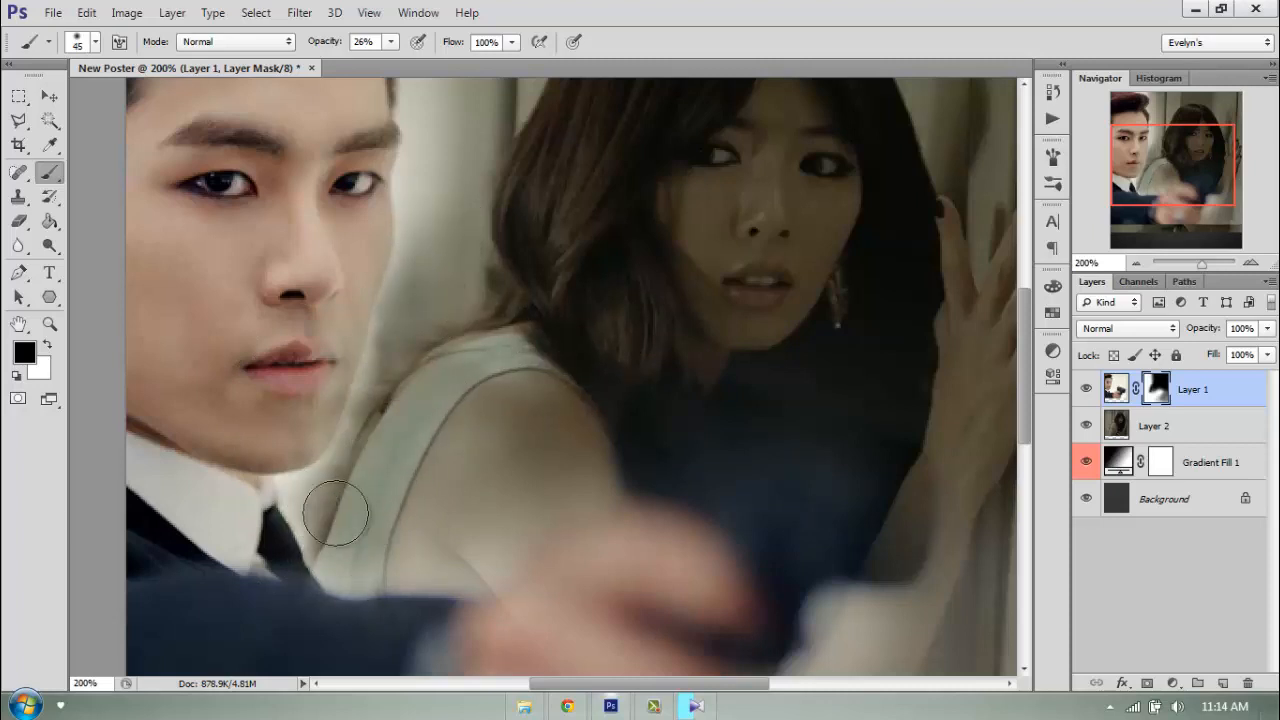
# Paint black on Layer 1's mask around the blurred hand and the woman's lower arm to soften the remaining light backdrop
pyautogui.press('space')
pyautogui.moveTo(666, 435); pyautogui.dragTo(534, 277)
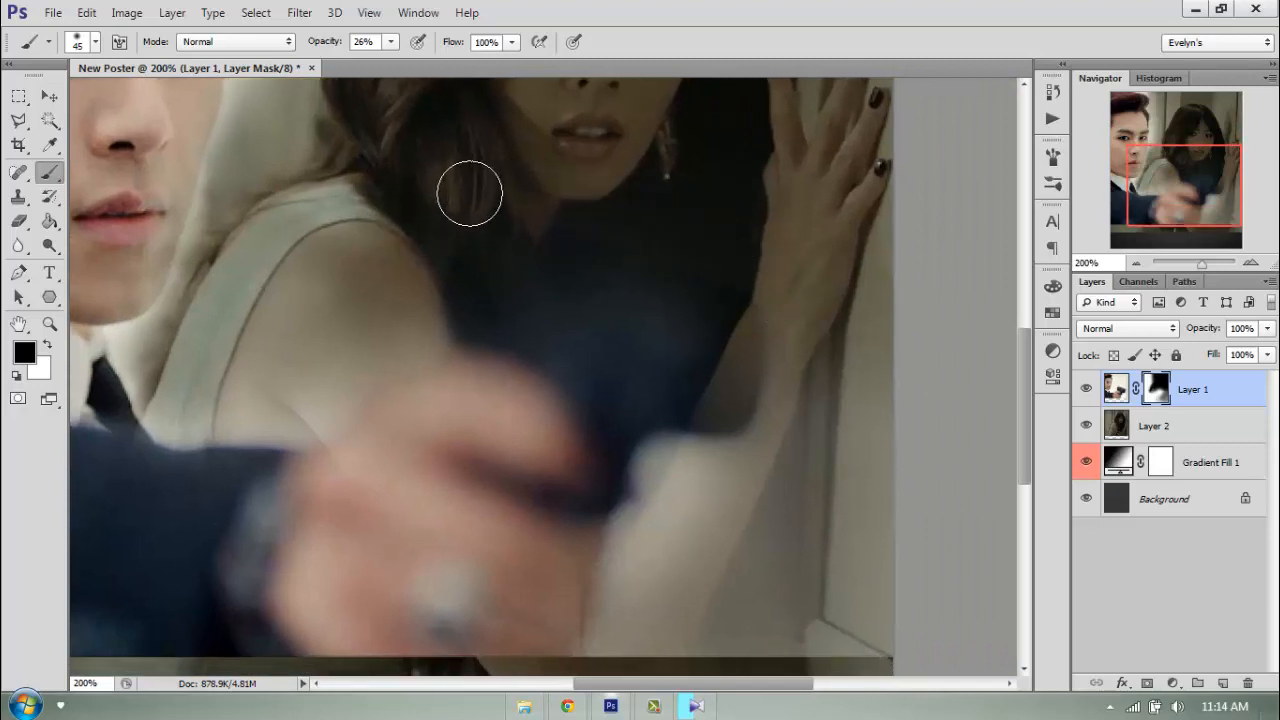
pyautogui.moveTo(364, 334)
pyautogui.mouseDown()
pyautogui.moveTo(280, 406)
pyautogui.moveTo(402, 339)
pyautogui.moveTo(277, 323)
pyautogui.mouseUp()
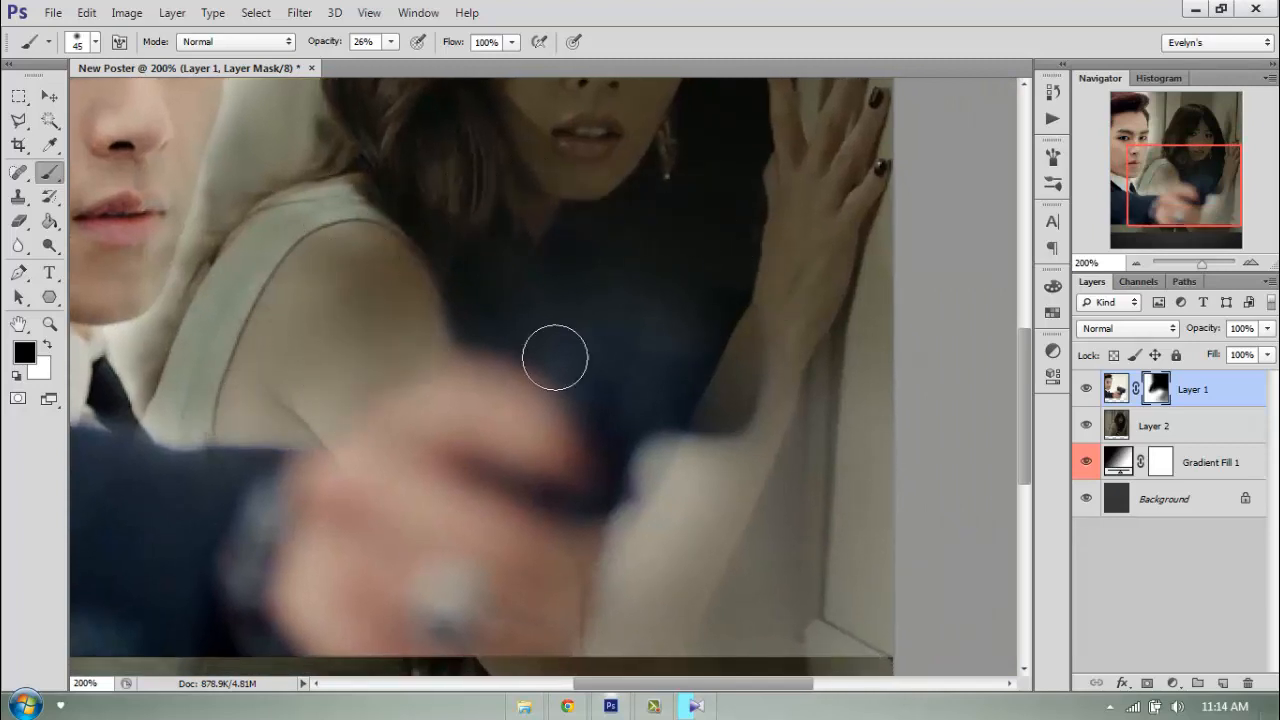
pyautogui.press('space')
pyautogui.moveTo(555, 357)
pyautogui.mouseDown()
pyautogui.moveTo(540, 152)
pyautogui.moveTo(574, 425)
pyautogui.moveTo(573, 408)
pyautogui.moveTo(683, 277)
pyautogui.moveTo(723, 276)
pyautogui.moveTo(702, 317)
pyautogui.mouseUp()
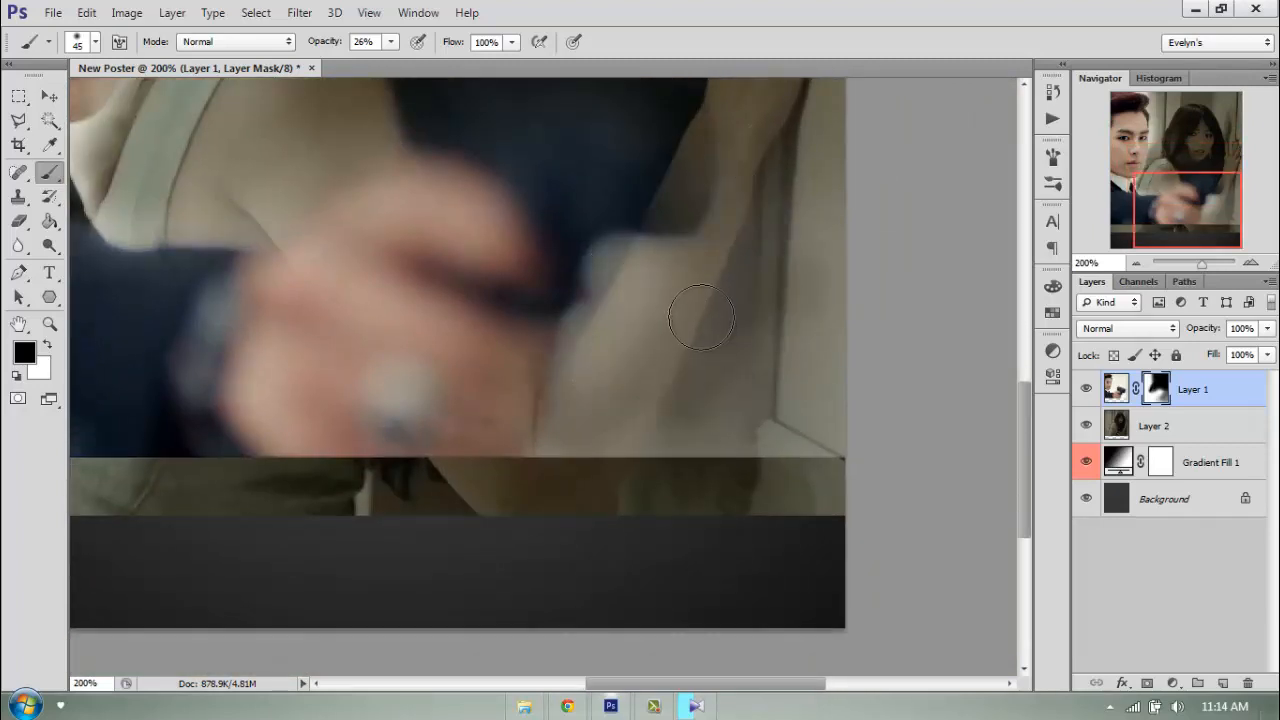
pyautogui.moveTo(632, 443)
pyautogui.mouseDown()
pyautogui.moveTo(682, 477)
pyautogui.moveTo(822, 446)
pyautogui.mouseUp()
pyautogui.moveTo(604, 456)
pyautogui.mouseDown()
pyautogui.moveTo(587, 375)
pyautogui.moveTo(617, 287)
pyautogui.moveTo(864, 260)
pyautogui.moveTo(646, 323)
pyautogui.moveTo(677, 416)
pyautogui.moveTo(782, 487)
pyautogui.moveTo(815, 277)
pyautogui.moveTo(777, 220)
pyautogui.mouseUp()
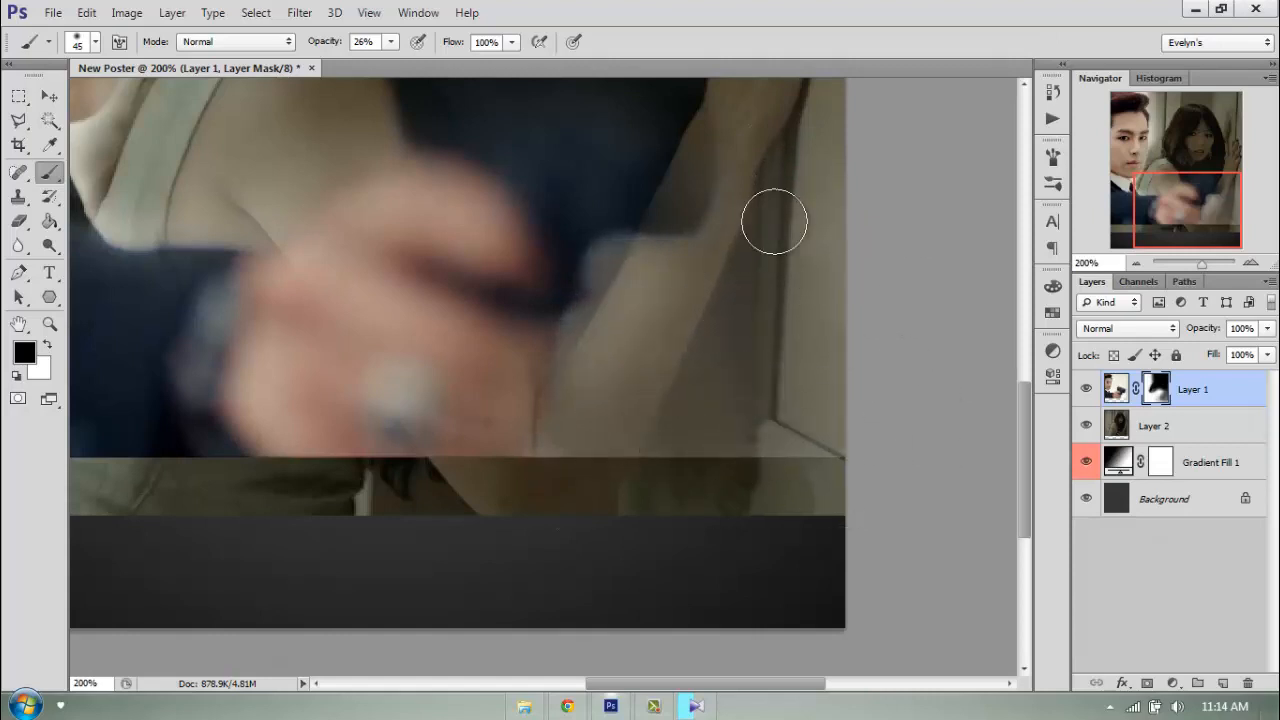
pyautogui.click(1135, 263)
pyautogui.click(1135, 263)
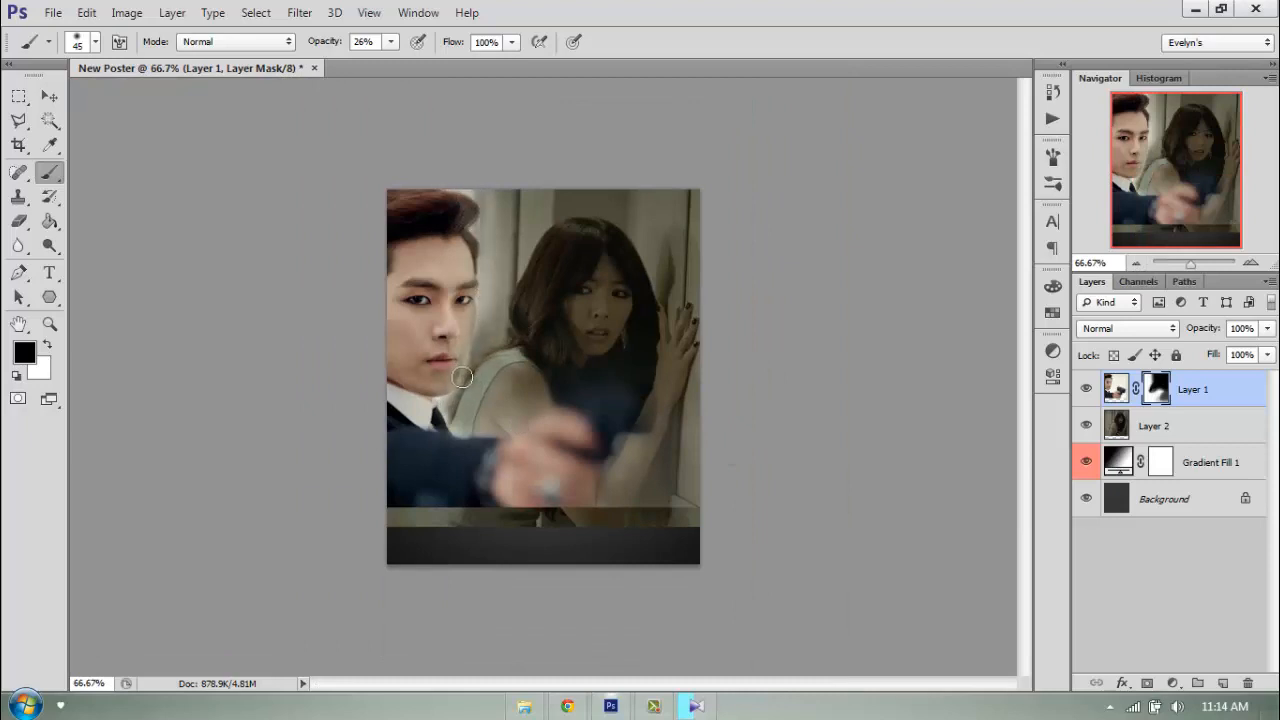
pyautogui.press('x')
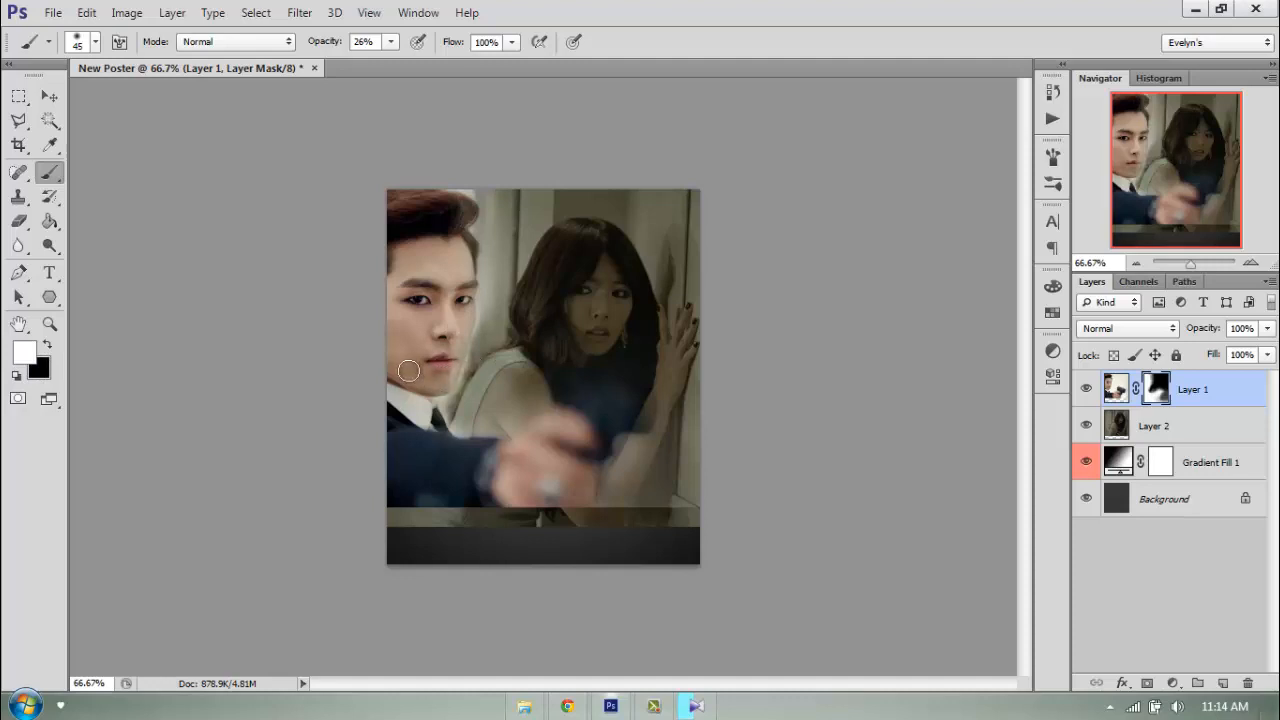
pyautogui.hotkey('ctrl', 't')
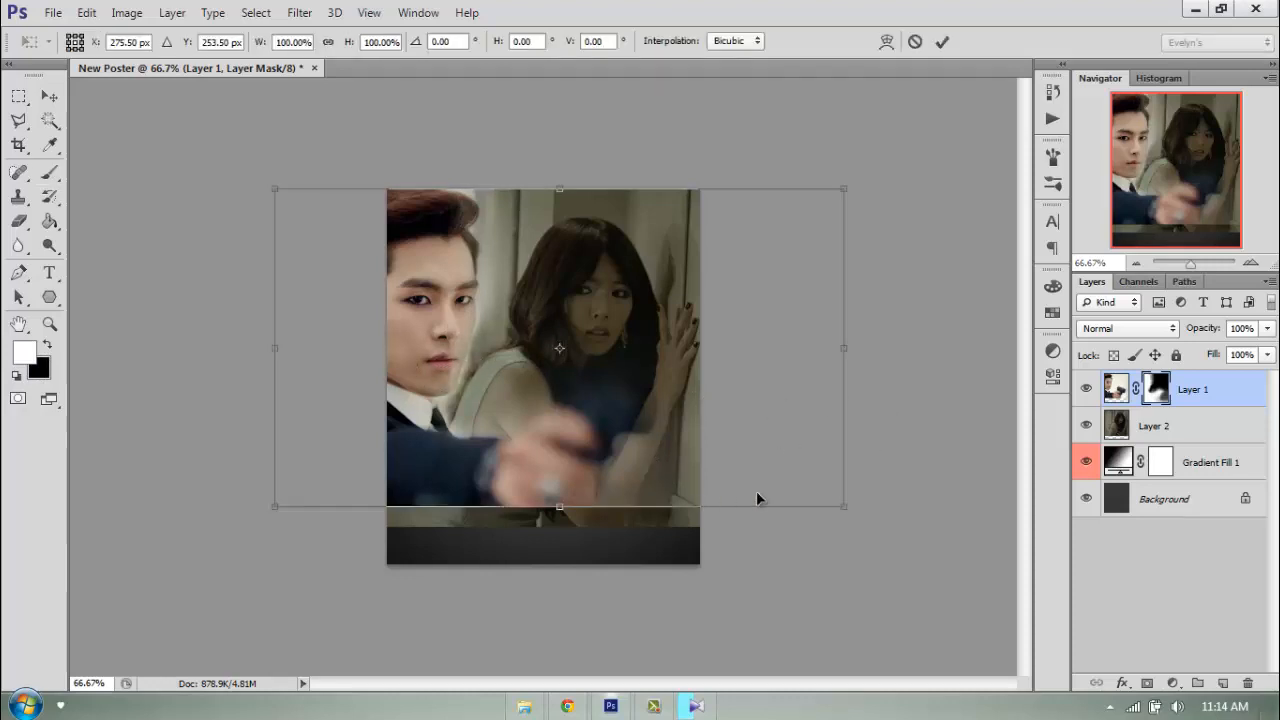
pyautogui.click(913, 43)
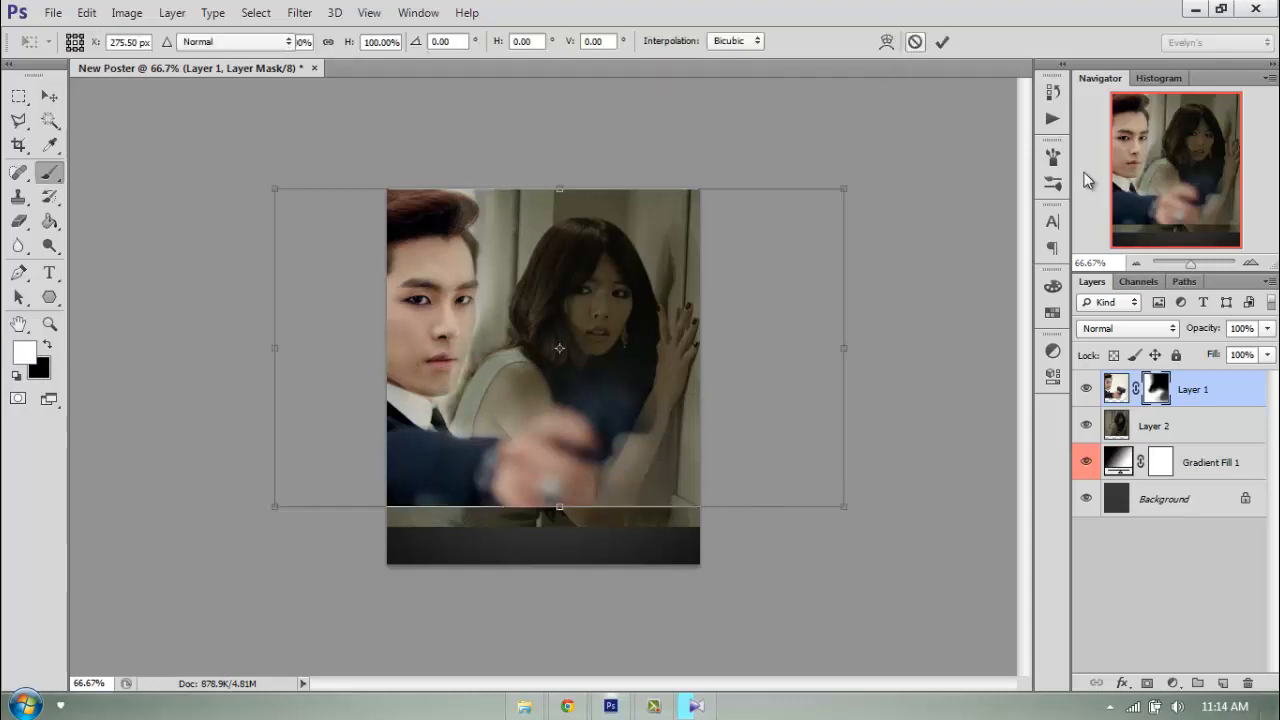
# Scale Layer 1 and Layer 2 together proportionally to 85.65% and align them with the canvas's top edge at X 337.91 px, Y 232.11 px
pyautogui.click(1218, 388)
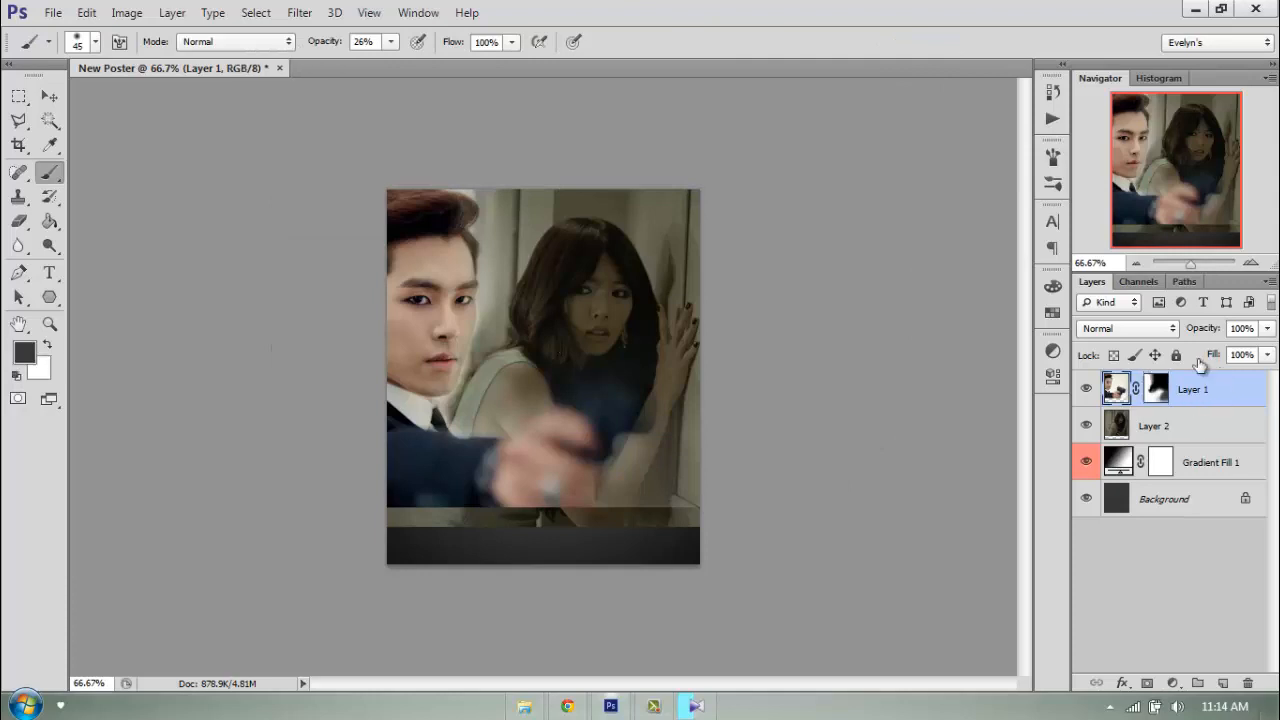
pyautogui.keyDown('shift'); pyautogui.click(1203, 427); pyautogui.keyUp('shift')
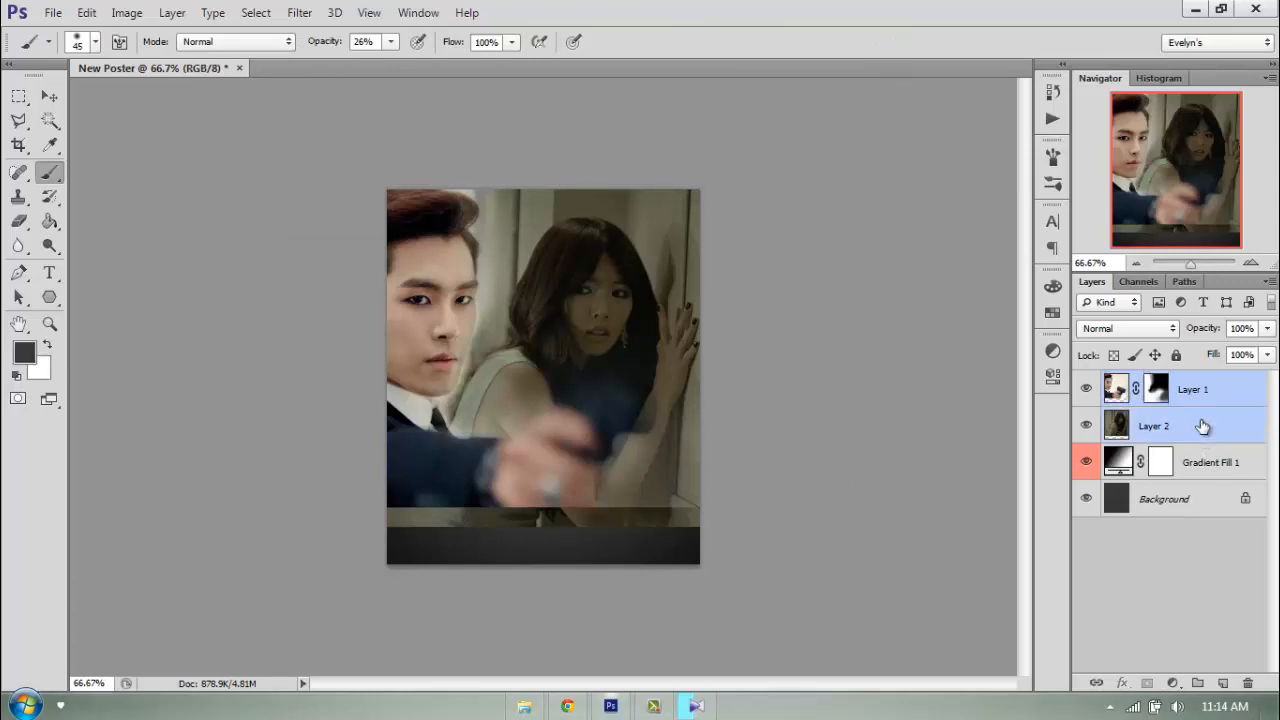
pyautogui.hotkey('ctrl', 't')
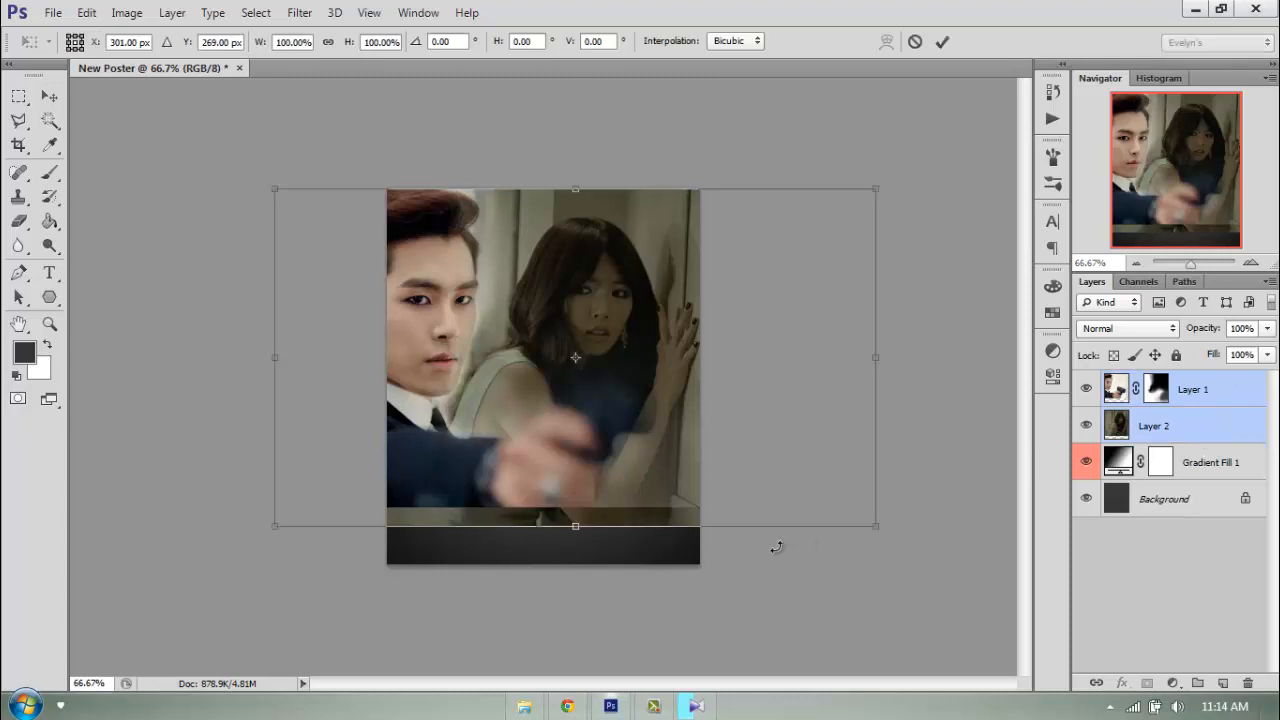
pyautogui.moveTo(870, 528); pyautogui.dragTo(717, 436)
pyautogui.moveTo(627, 385); pyautogui.dragTo(696, 397)
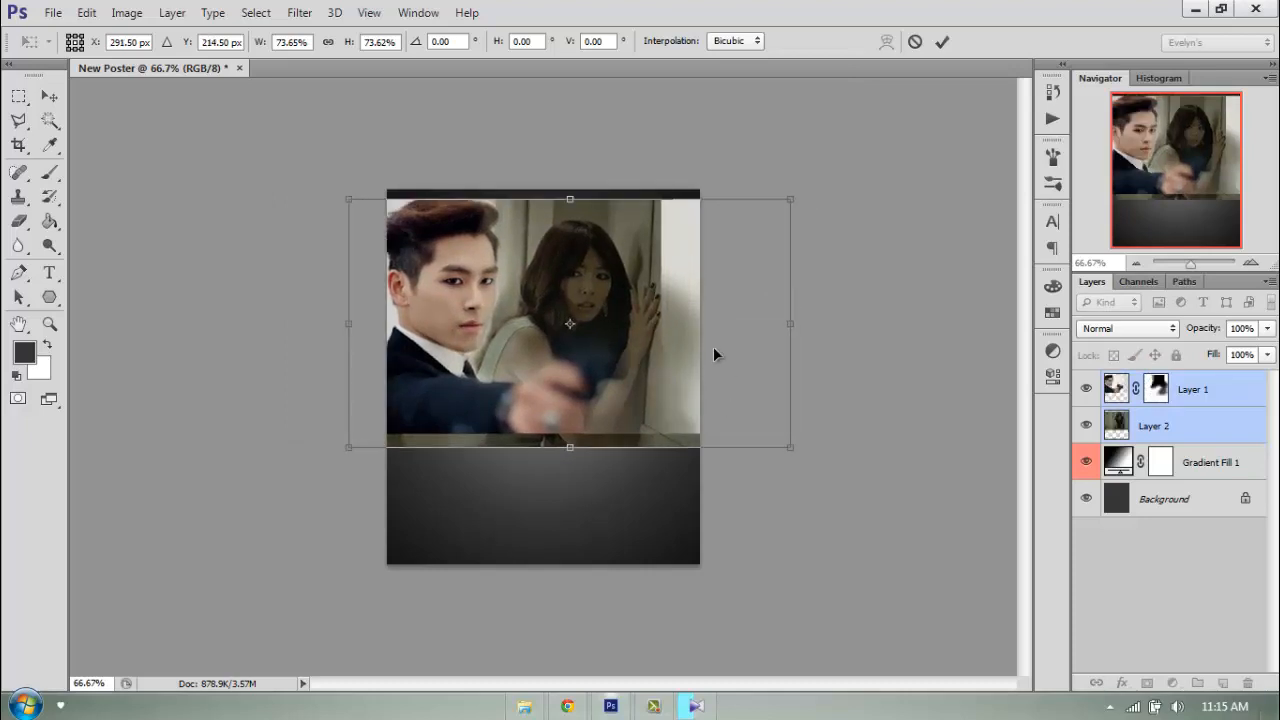
pyautogui.click(327, 44)
pyautogui.moveTo(340, 47)
pyautogui.mouseDown()
pyautogui.moveTo(329, 45)
pyautogui.moveTo(358, 52)
pyautogui.mouseUp()
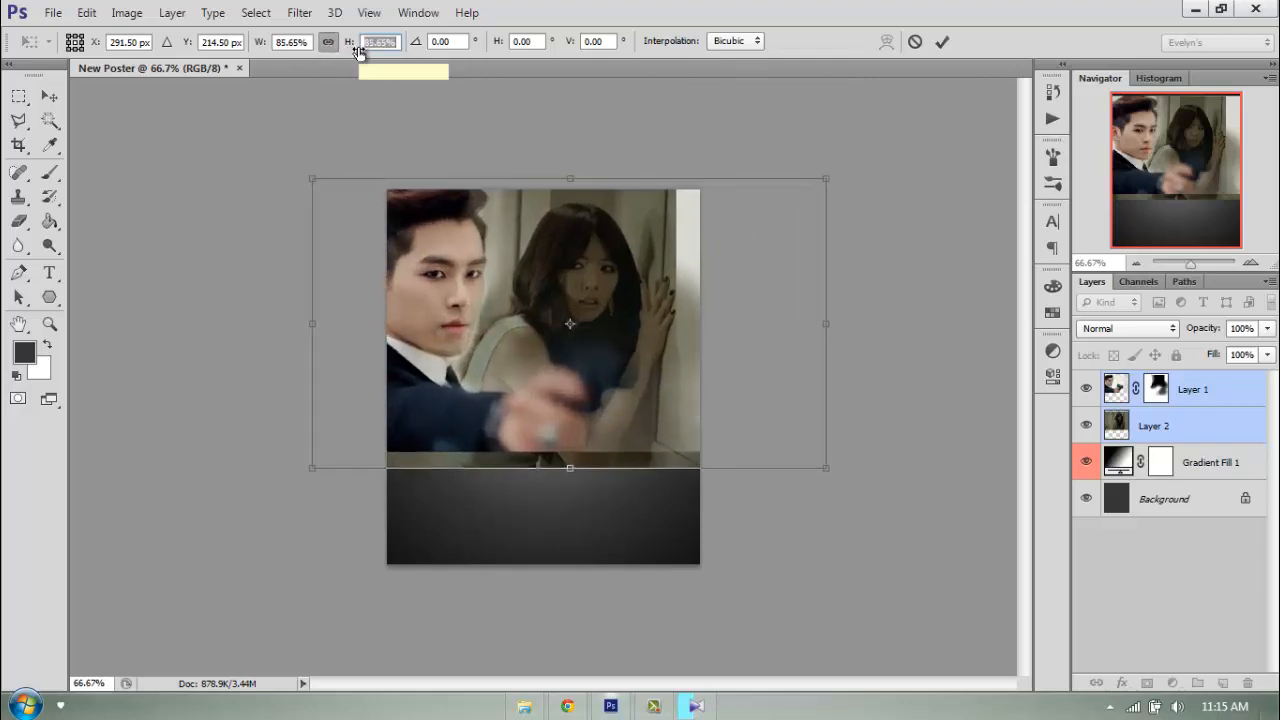
pyautogui.moveTo(636, 311); pyautogui.dragTo(662, 321)
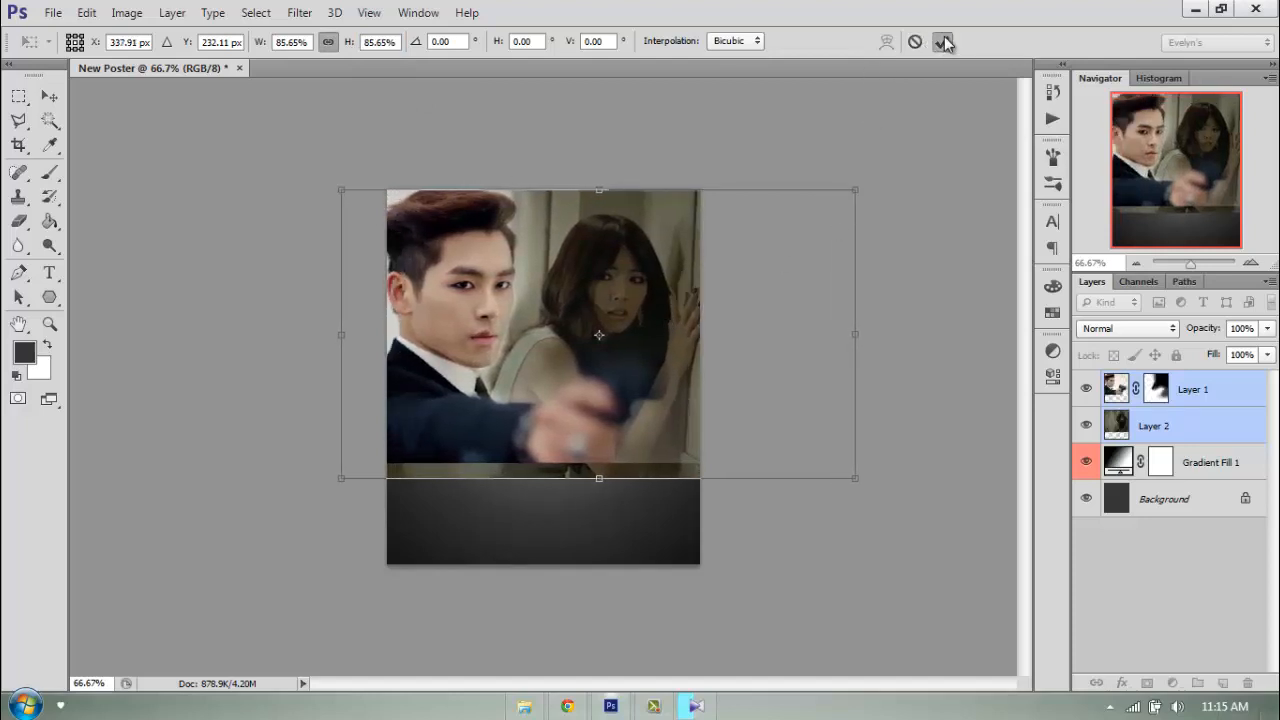
pyautogui.press('b')
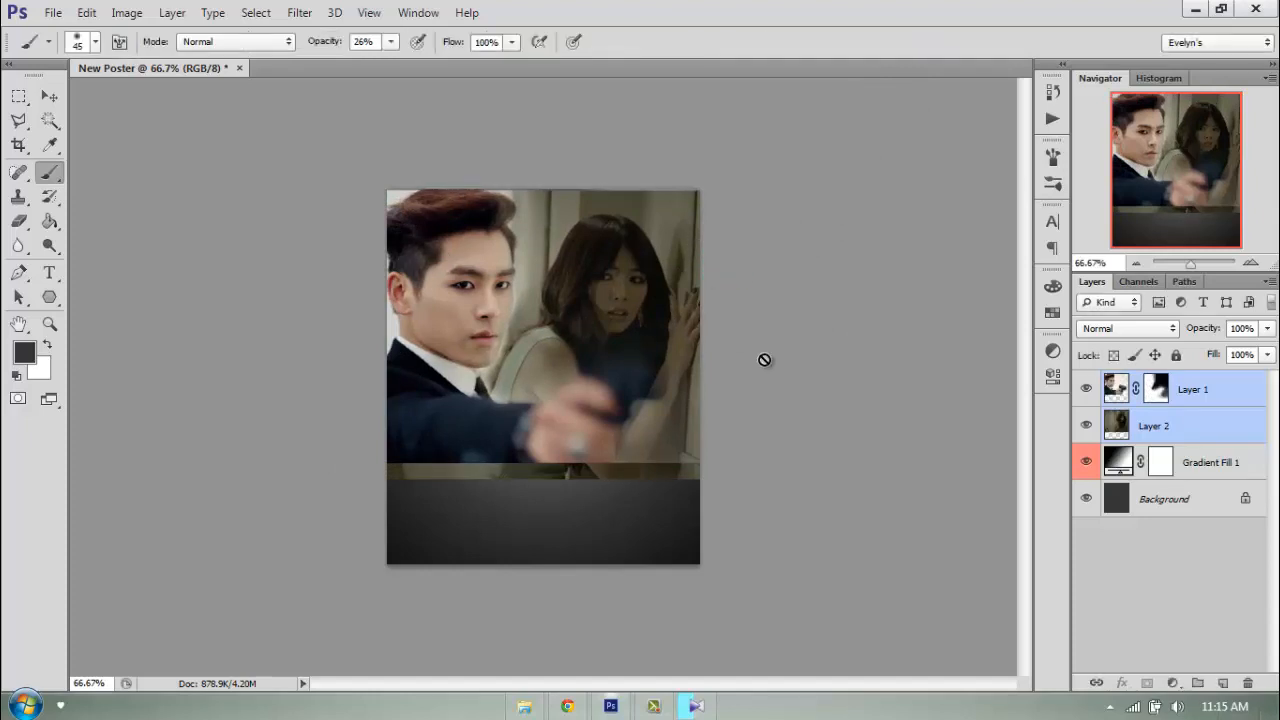
# Switch to Windows Explorer and open the Textures Black and White folder inside TEXTURES on the F: drive
pyautogui.click(524, 706)
pyautogui.click(240, 527)
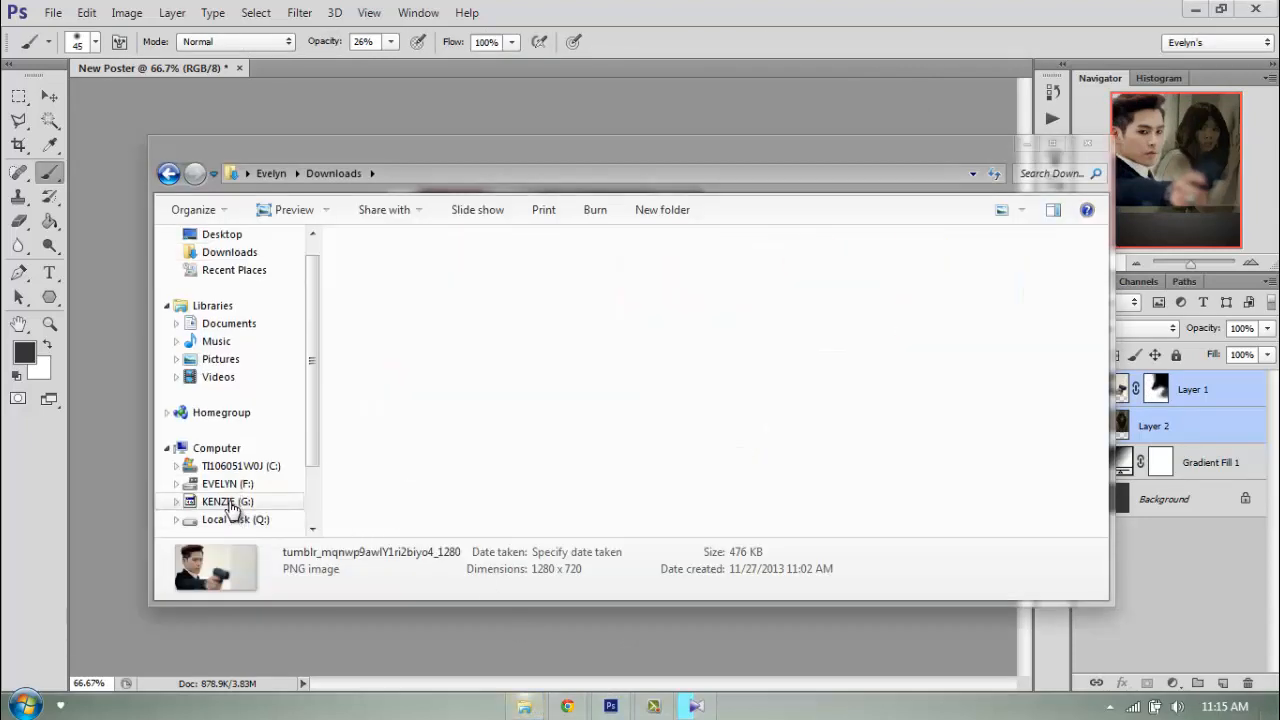
pyautogui.click(225, 483)
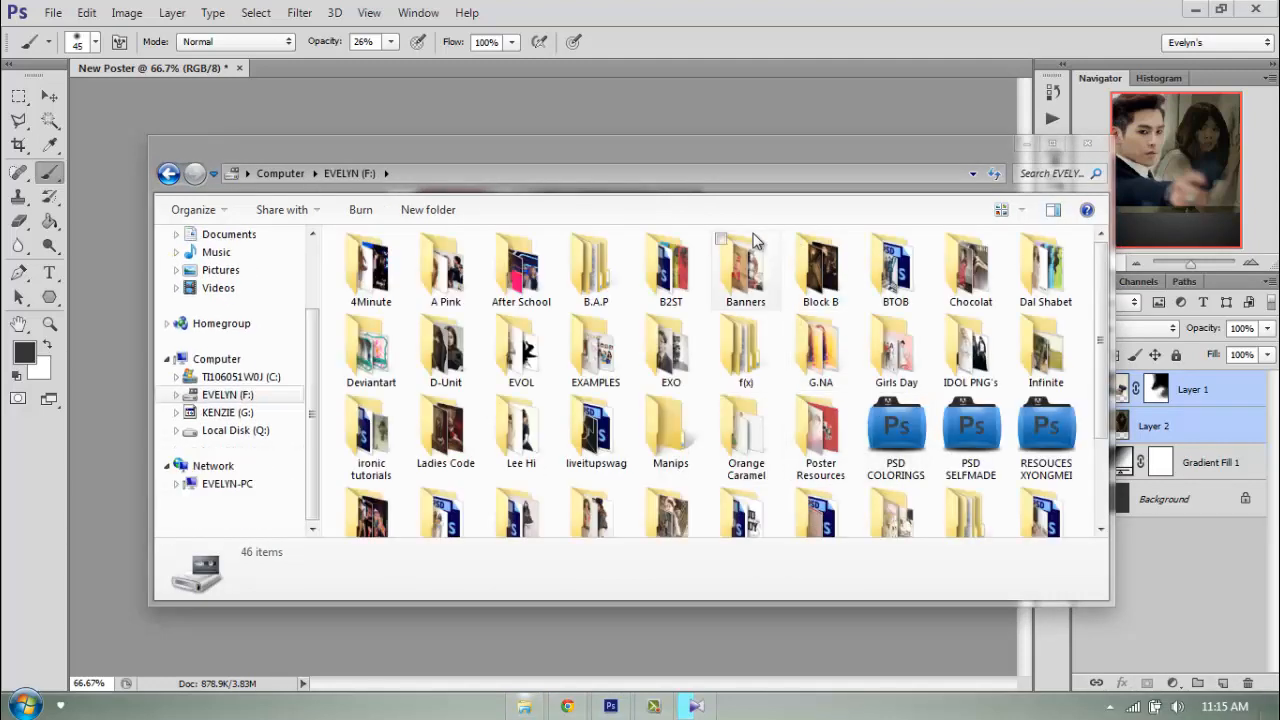
pyautogui.click(878, 448)
pyautogui.scroll(-2, 869, 458)
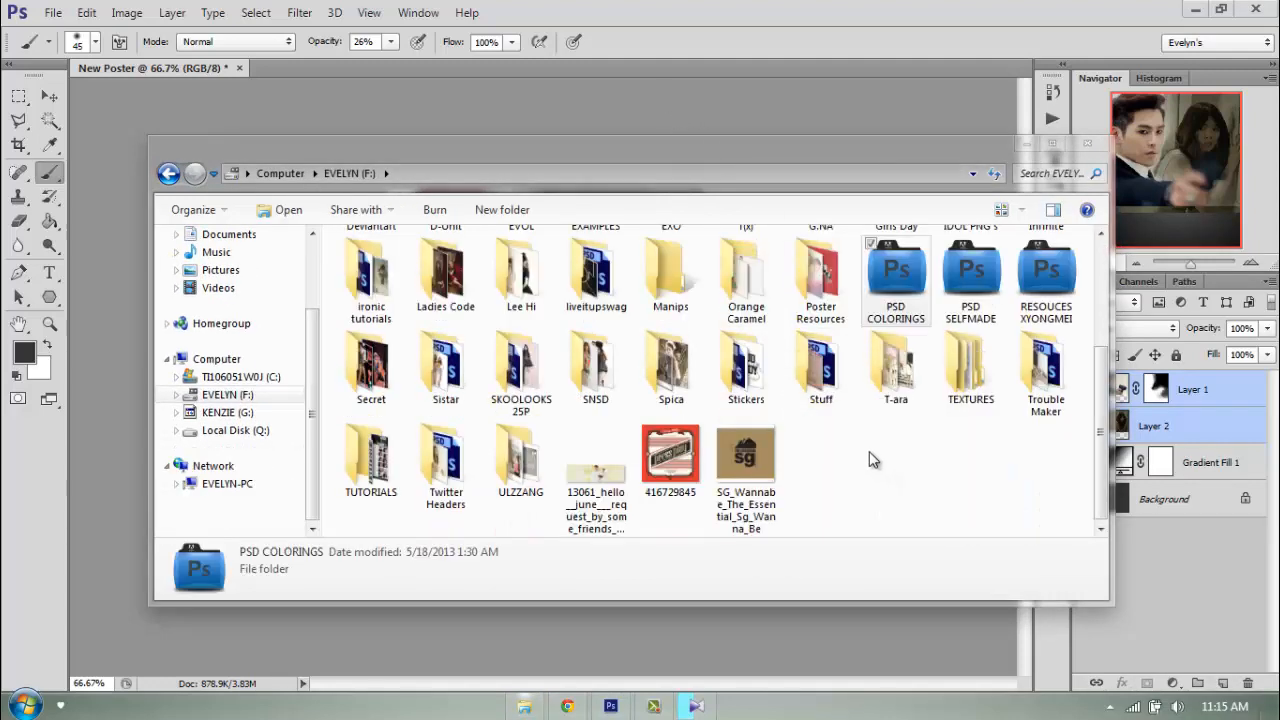
pyautogui.doubleClick(966, 372)
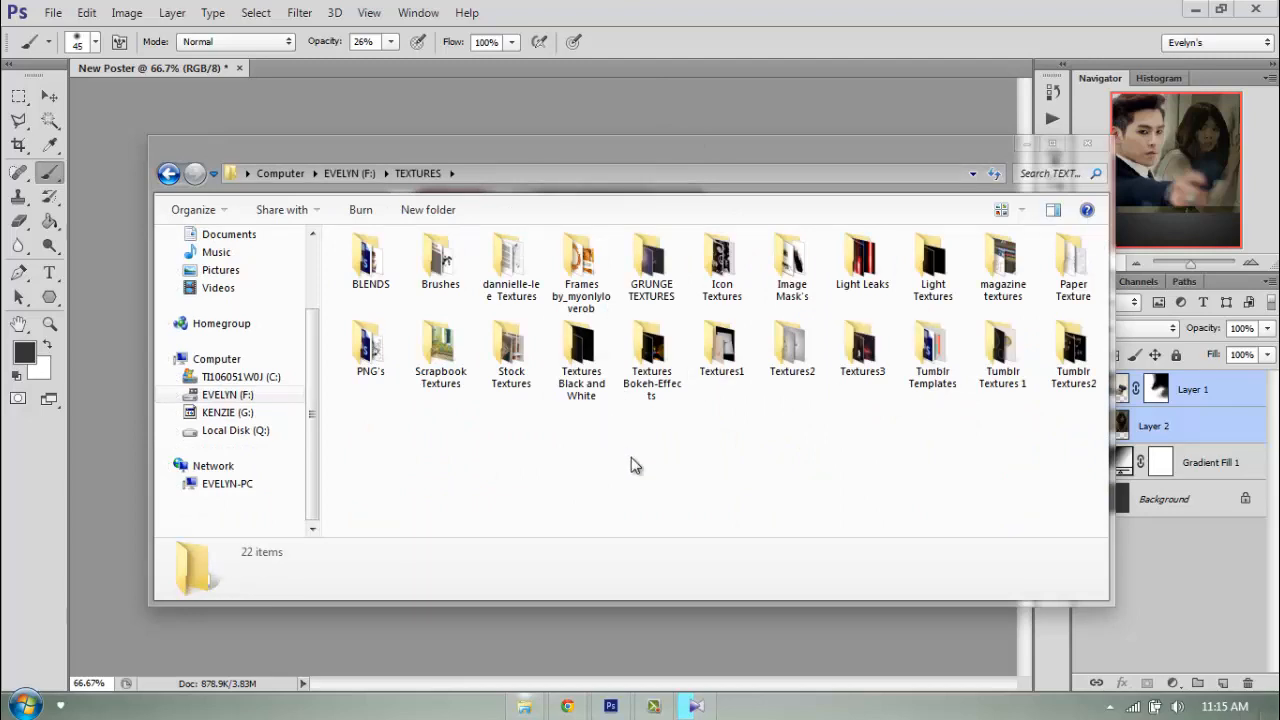
pyautogui.doubleClick(591, 385)
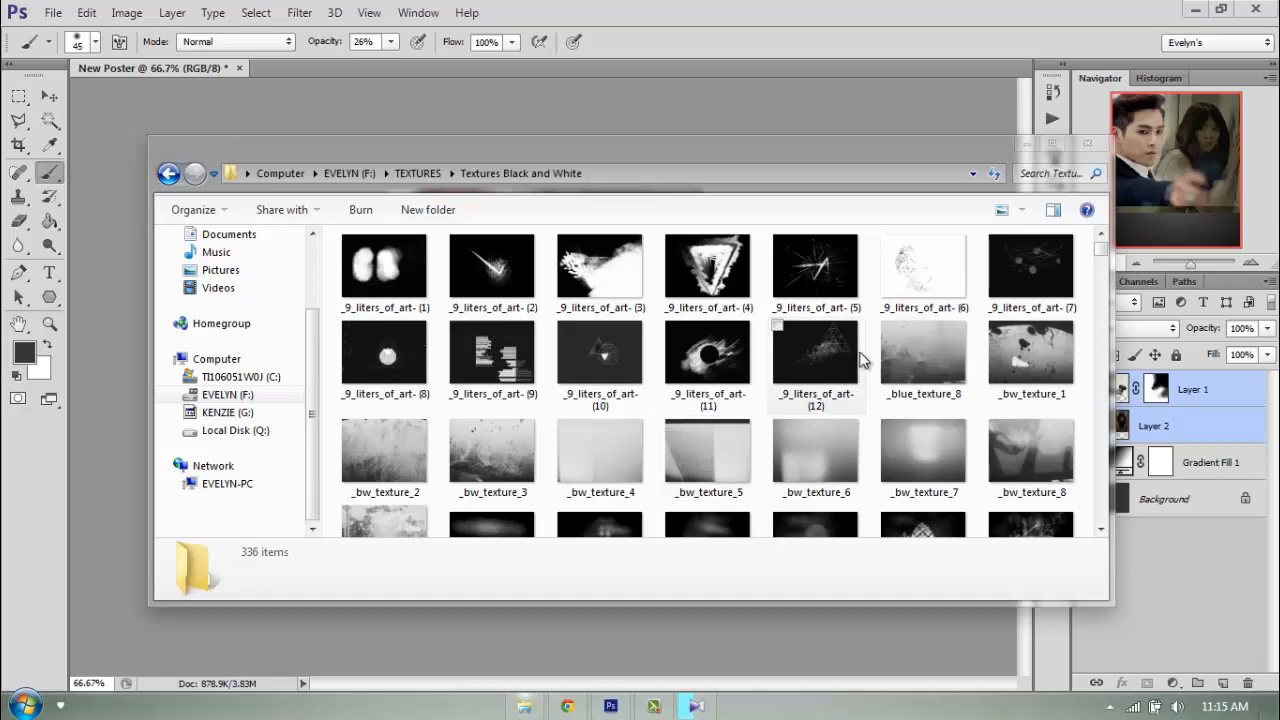
# Find the _bw_texture_5 image in the folder and open it in Photoshop as a separate document
pyautogui.scroll(-5, 862, 362)
pyautogui.scroll(3, 676, 409)
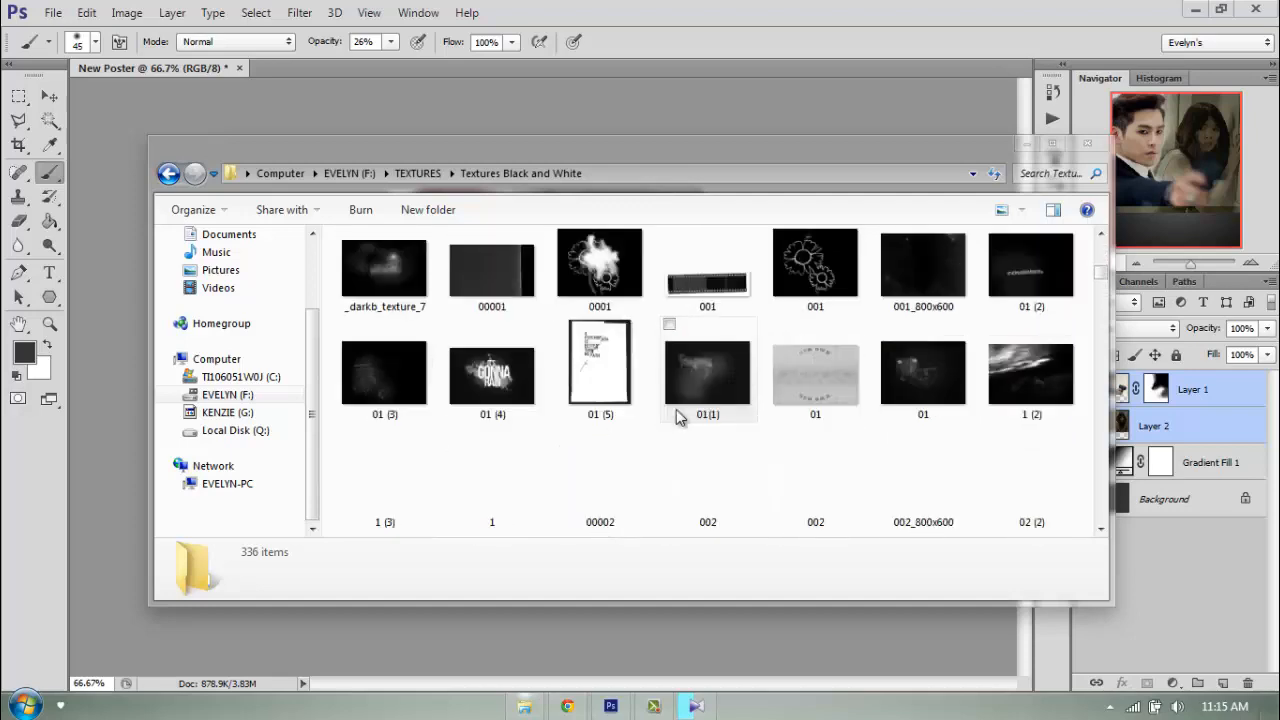
pyautogui.scroll(2, 853, 383)
pyautogui.moveTo(704, 448); pyautogui.dragTo(583, 63)
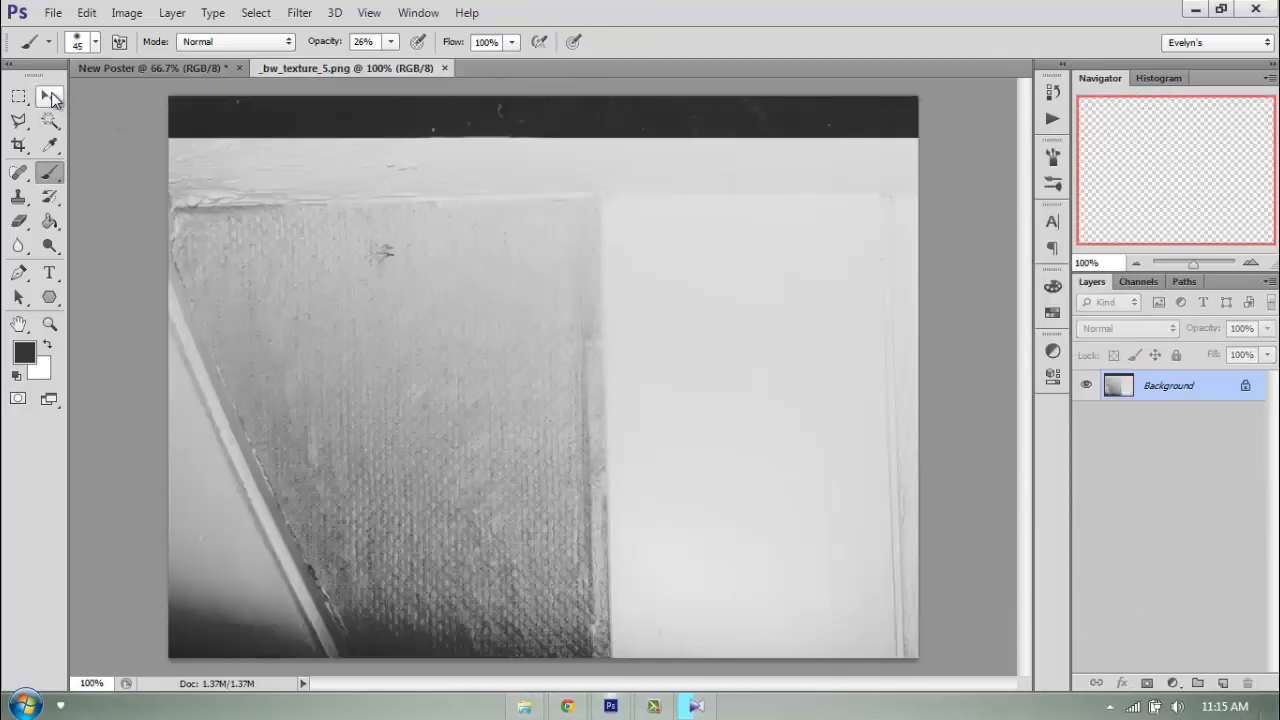
# Move the texture into the New Poster document as the top layer covering the canvas and set its blend mode to Soft Light
pyautogui.click(49, 95)
pyautogui.moveTo(165, 70); pyautogui.dragTo(578, 305)
pyautogui.moveTo(555, 352)
pyautogui.mouseDown()
pyautogui.moveTo(596, 308)
pyautogui.moveTo(585, 276)
pyautogui.moveTo(566, 378)
pyautogui.moveTo(564, 359)
pyautogui.mouseUp()
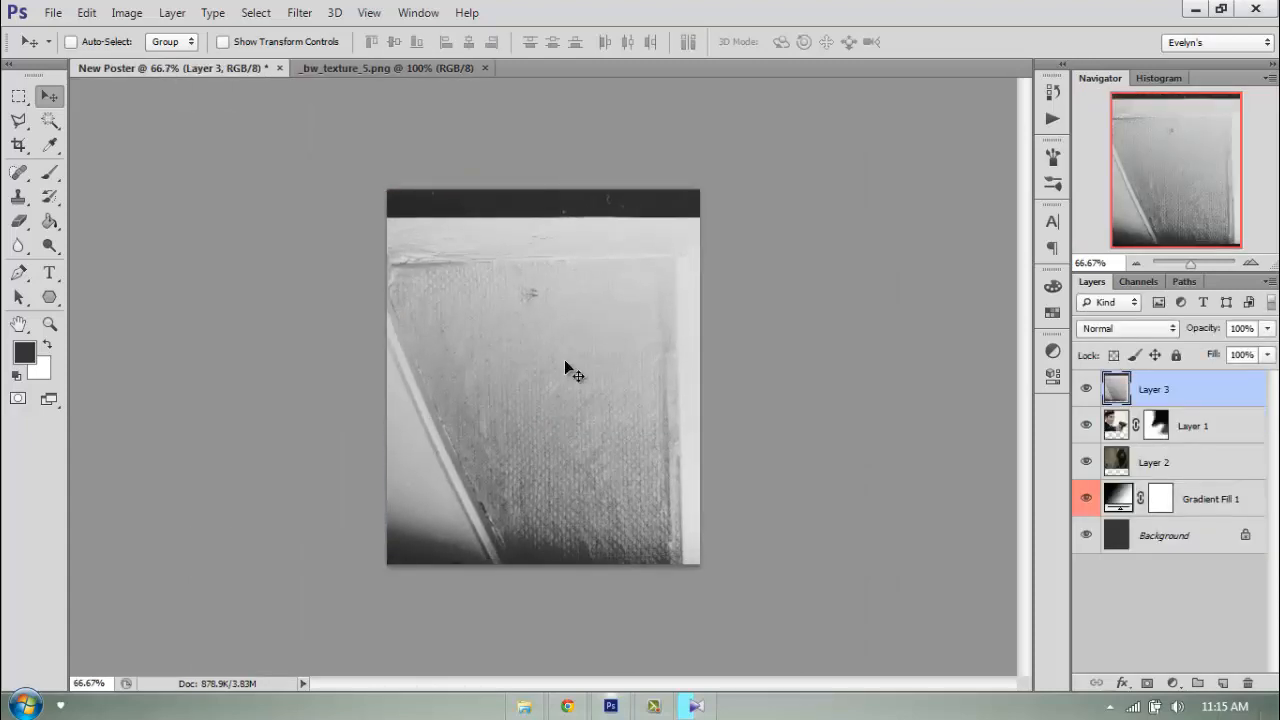
pyautogui.click(1128, 328)
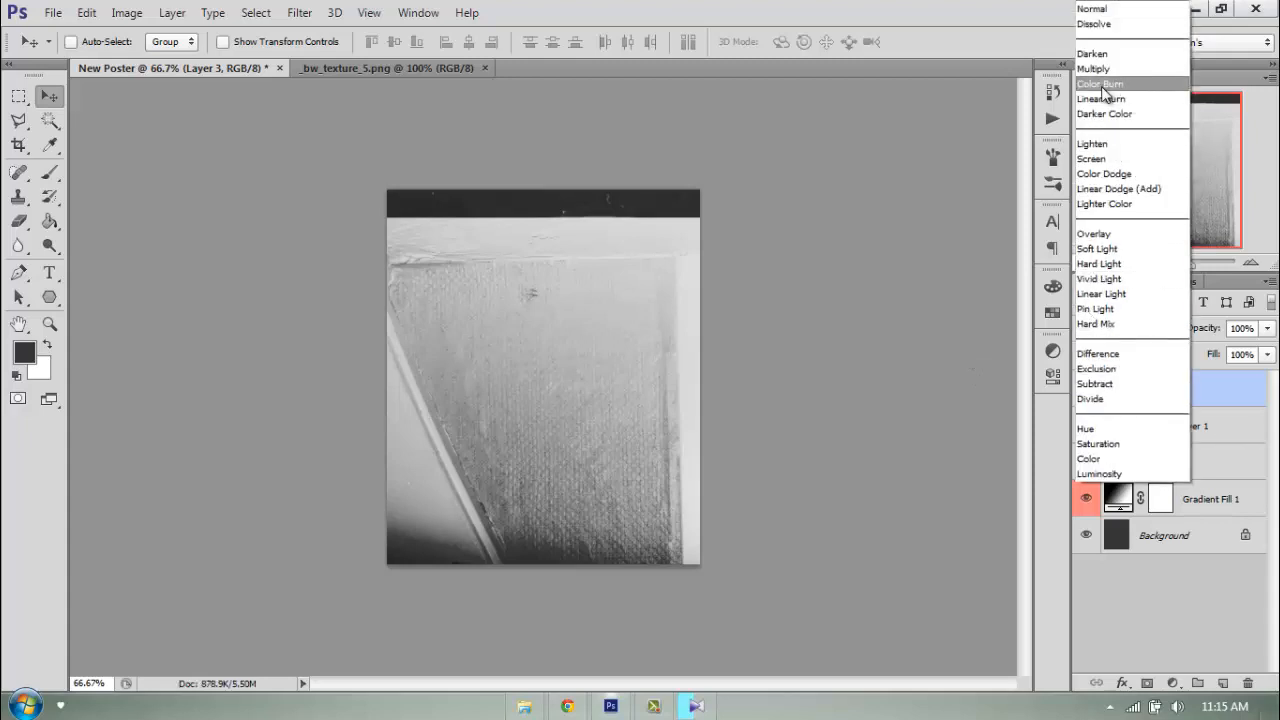
pyautogui.click(1106, 250)
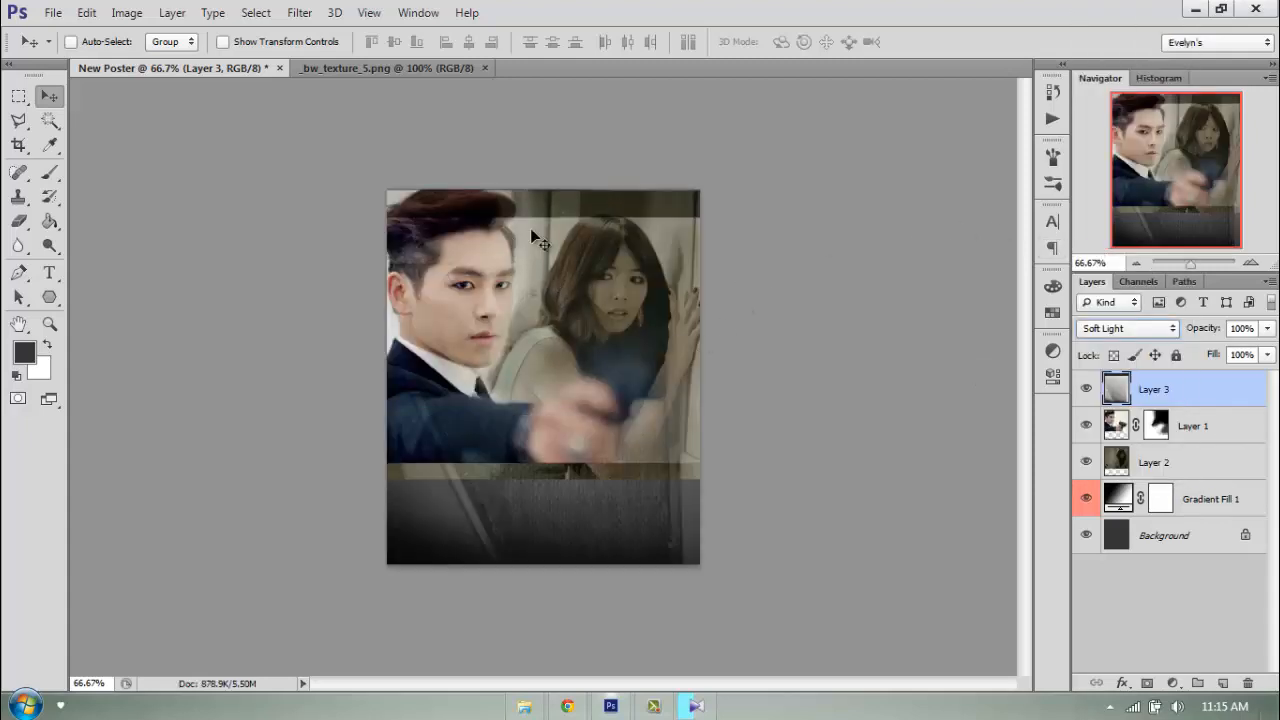
# Hide Layer 3 and sample a skin tone from the man's forehead on Layer 1 as the foreground color
pyautogui.click(1086, 389)
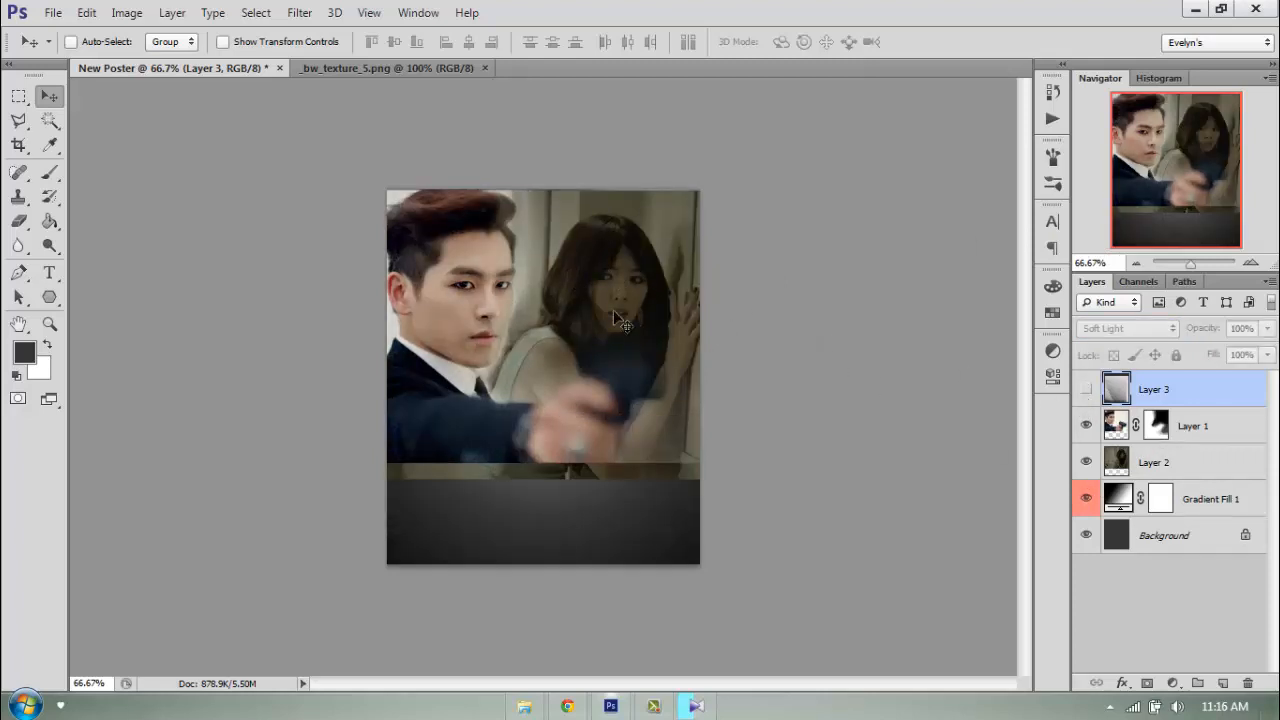
pyautogui.click(1138, 462)
pyautogui.click(49, 145)
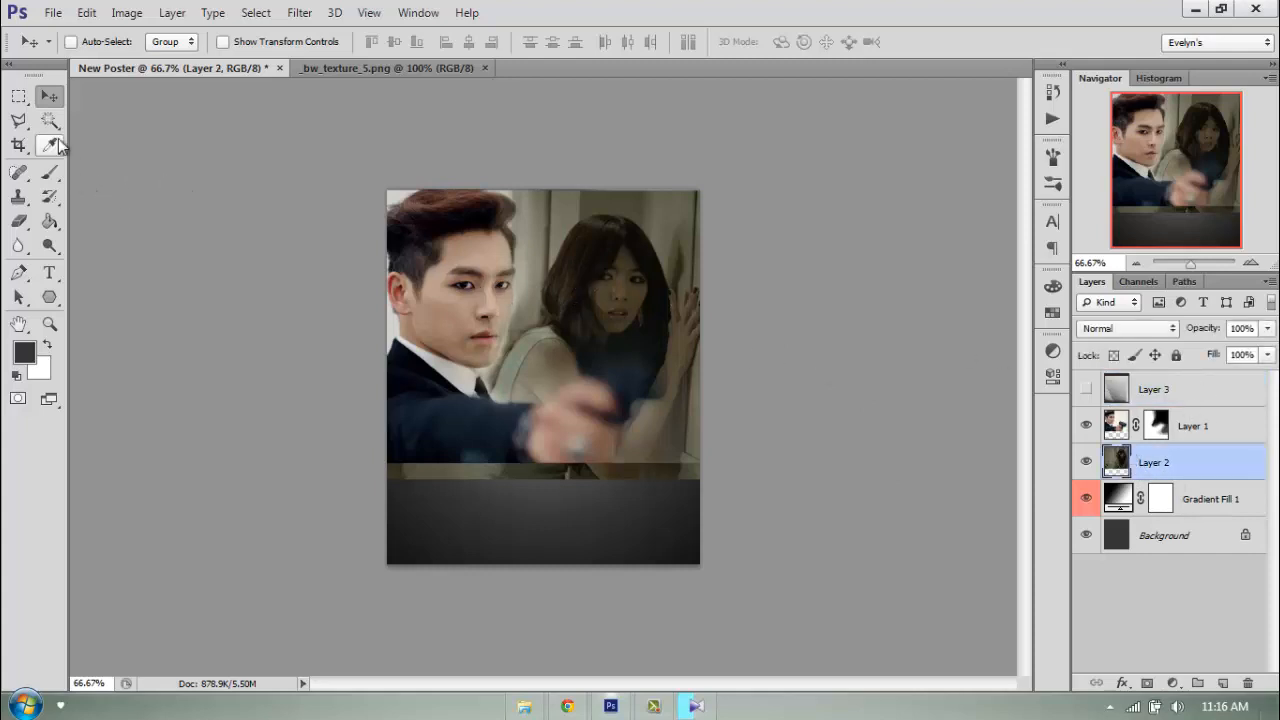
pyautogui.click(462, 251)
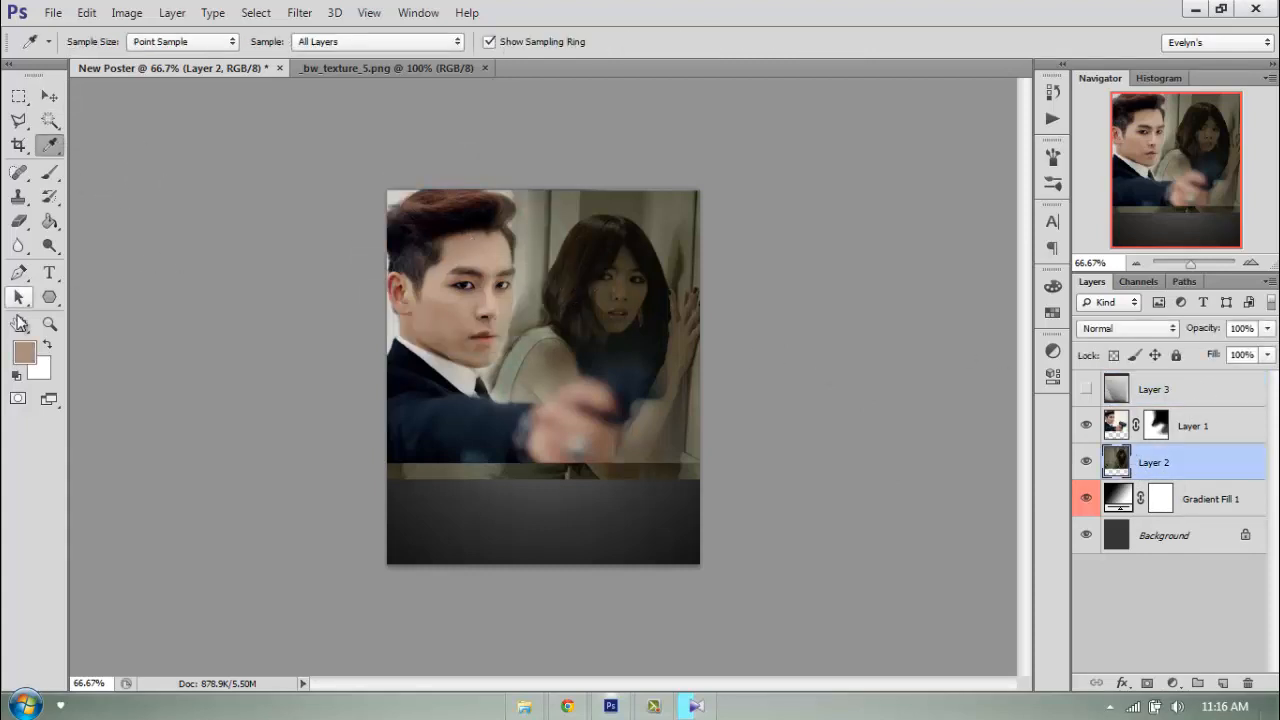
pyautogui.click(428, 281)
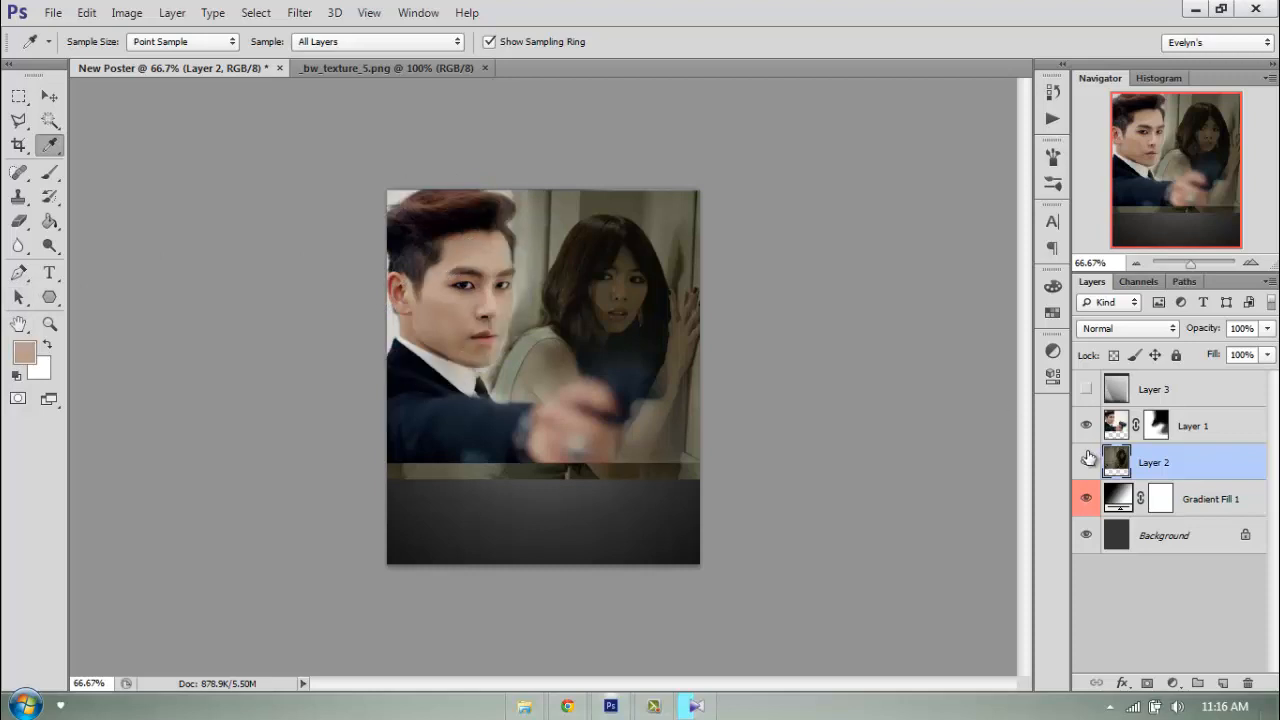
pyautogui.click(1117, 429)
pyautogui.click(450, 277)
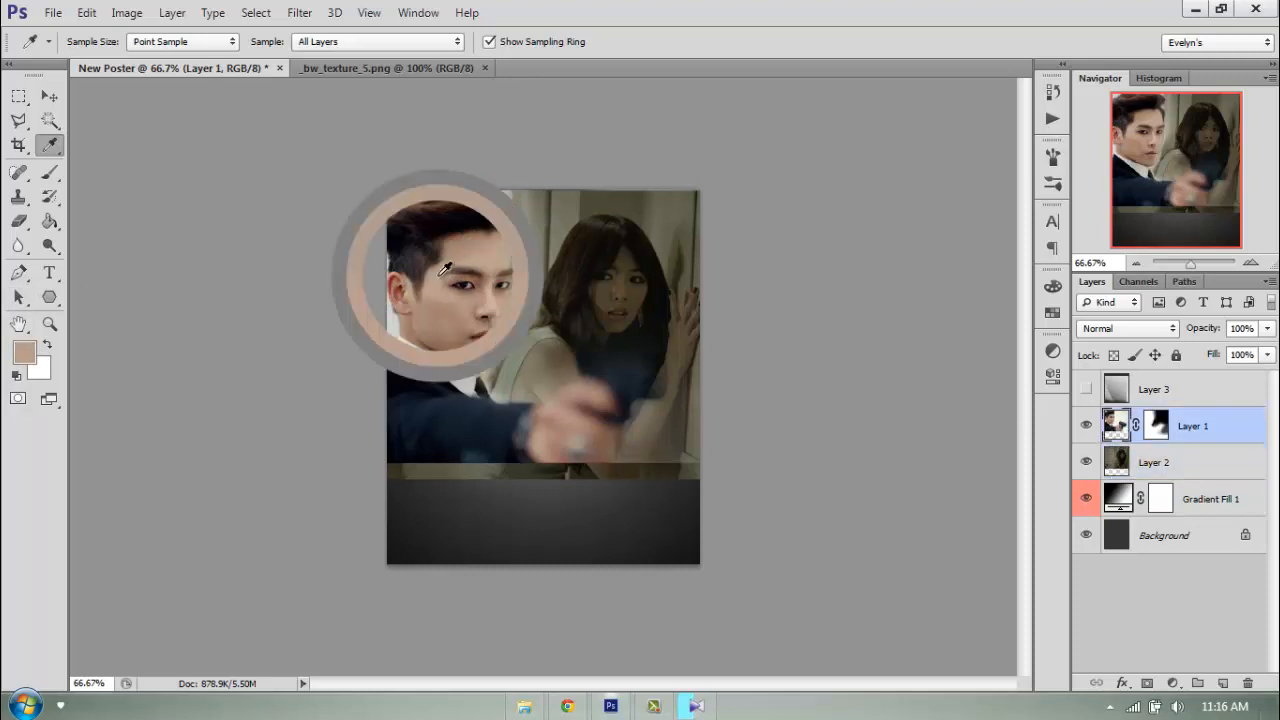
pyautogui.click(460, 258)
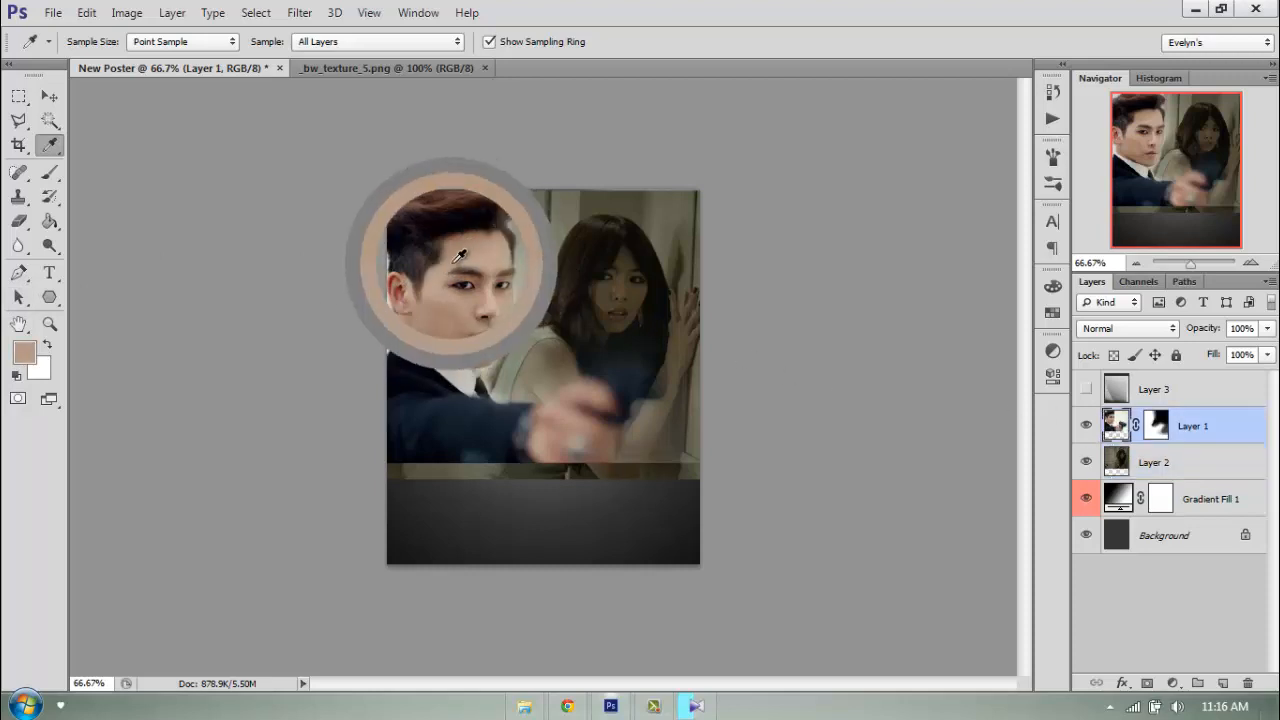
# Change the sampled foreground skin tone to a lighter, less saturated beige
pyautogui.click(33, 359)
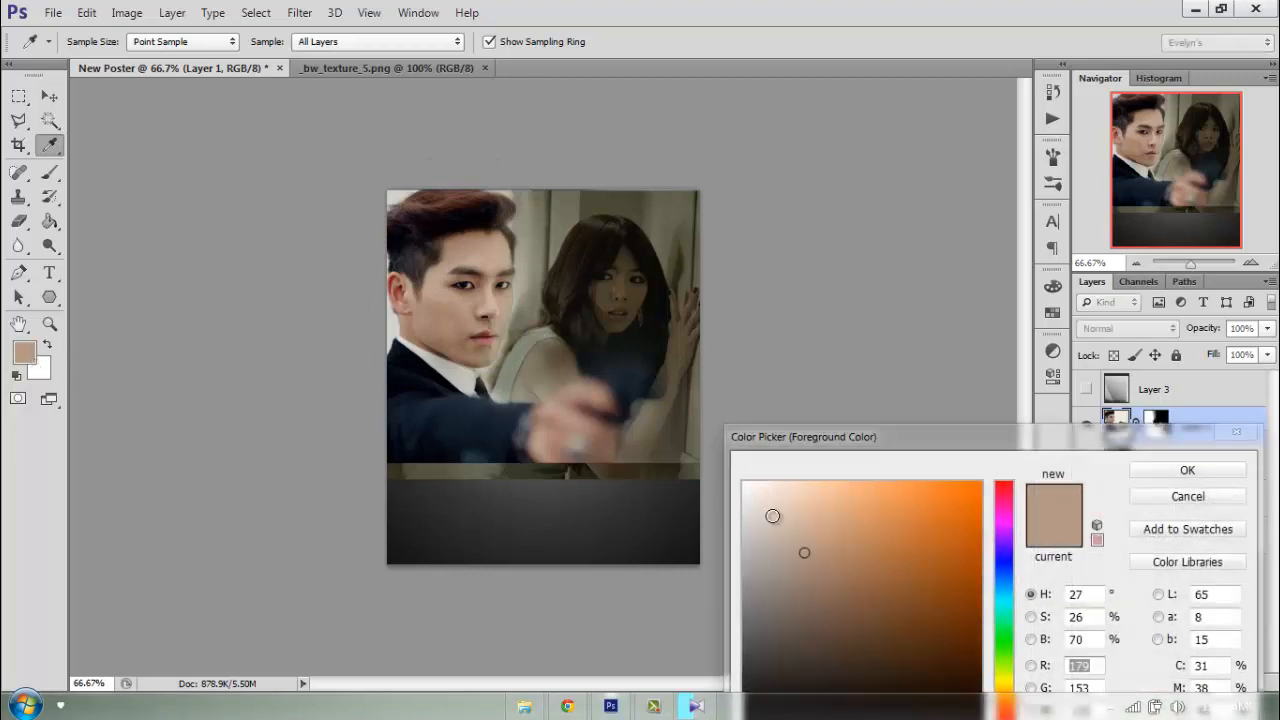
pyautogui.click(772, 516)
pyautogui.click(1181, 471)
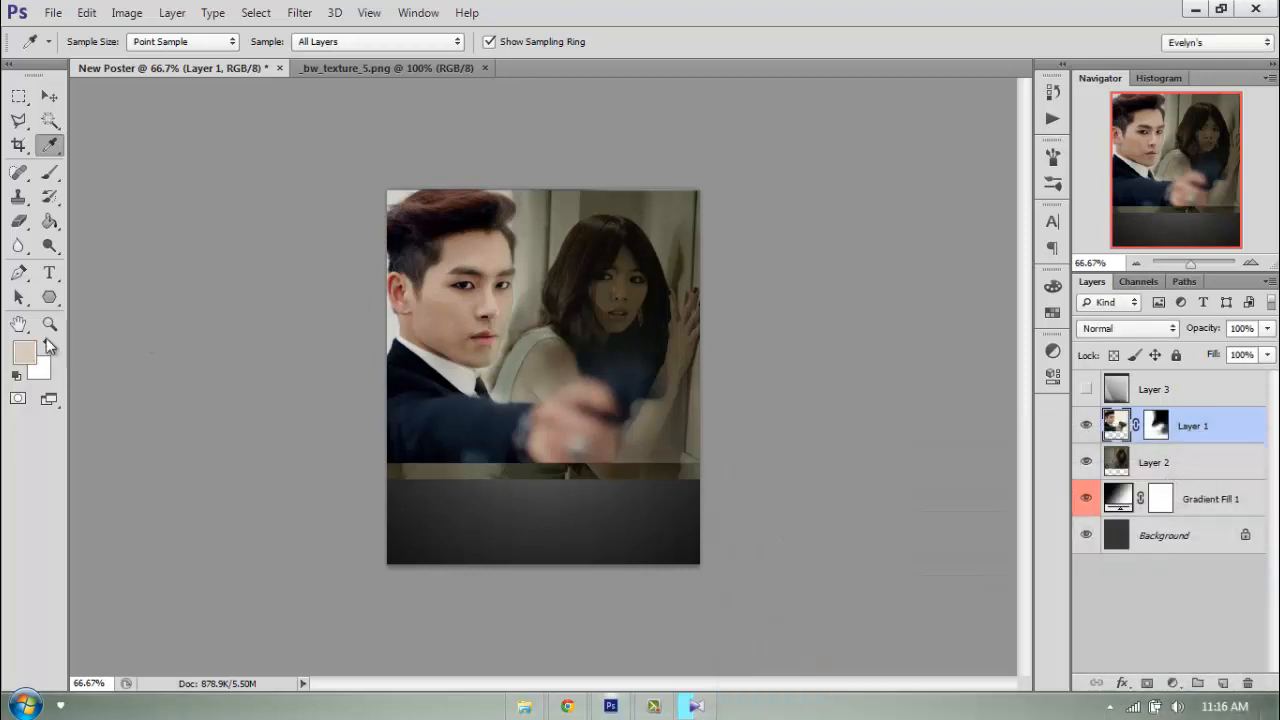
# Swap the beige to the background color, then sample a dark brown from the woman's face as foreground and lighten it
pyautogui.click(46, 342)
pyautogui.click(615, 285)
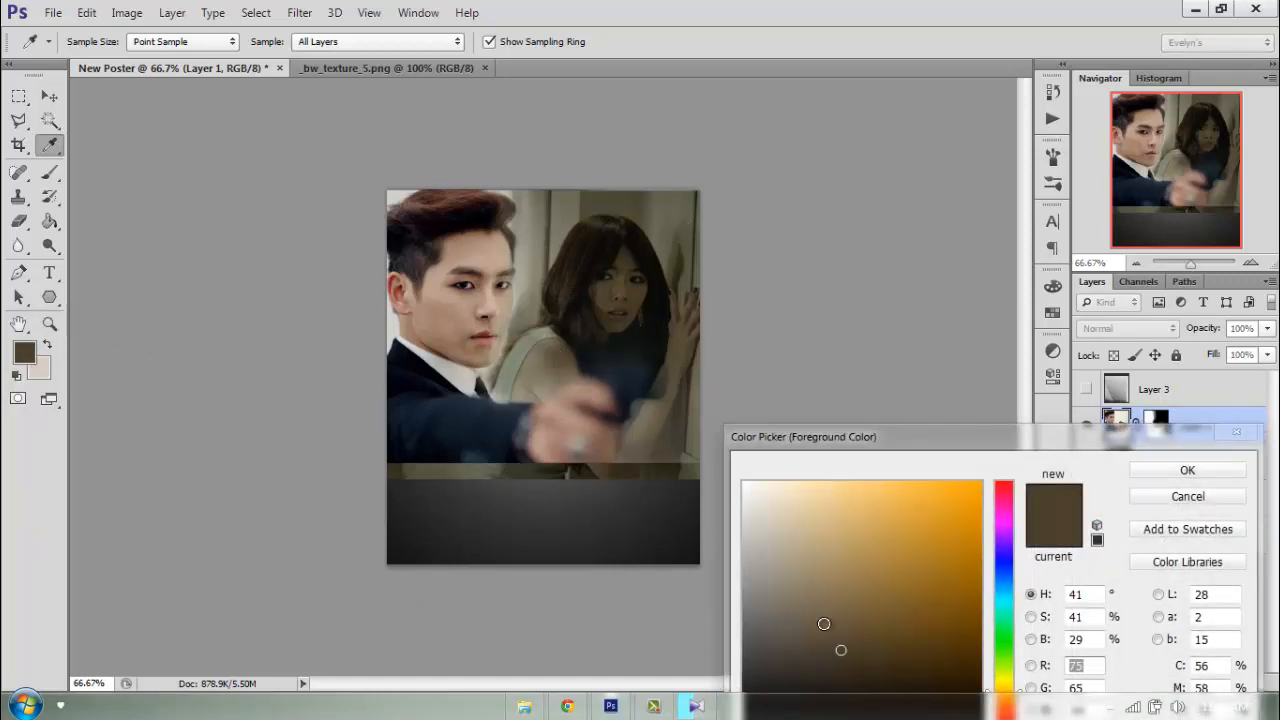
pyautogui.click(811, 613)
pyautogui.click(1149, 472)
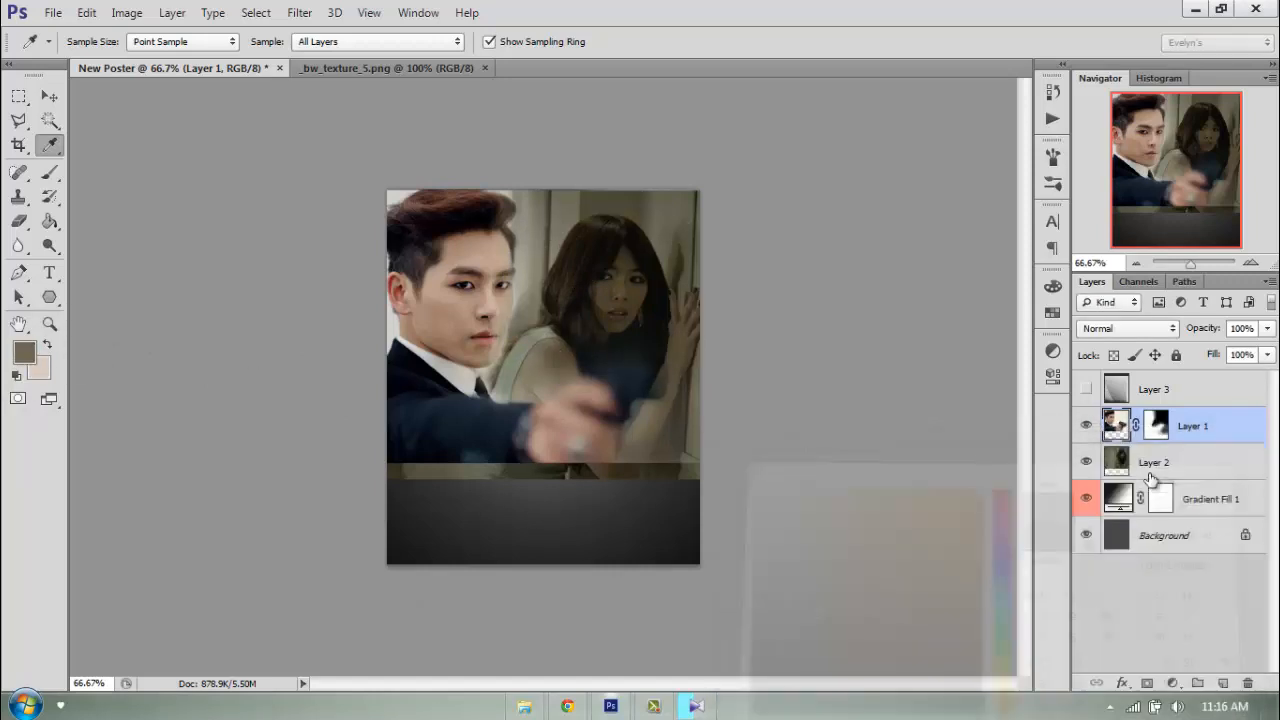
# Add a brown-to-beige Gradient Map adjustment above Layer 1 and set its blend mode to Soft Light
pyautogui.click(1174, 682)
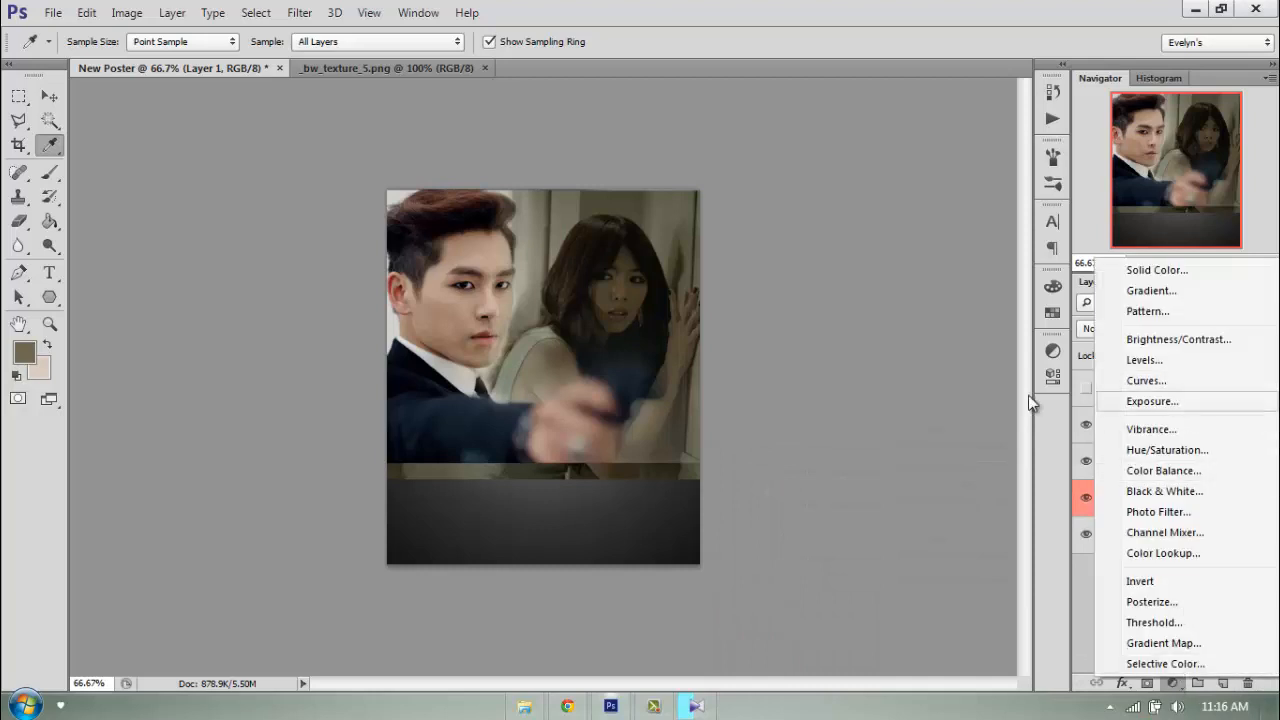
pyautogui.click(1006, 586)
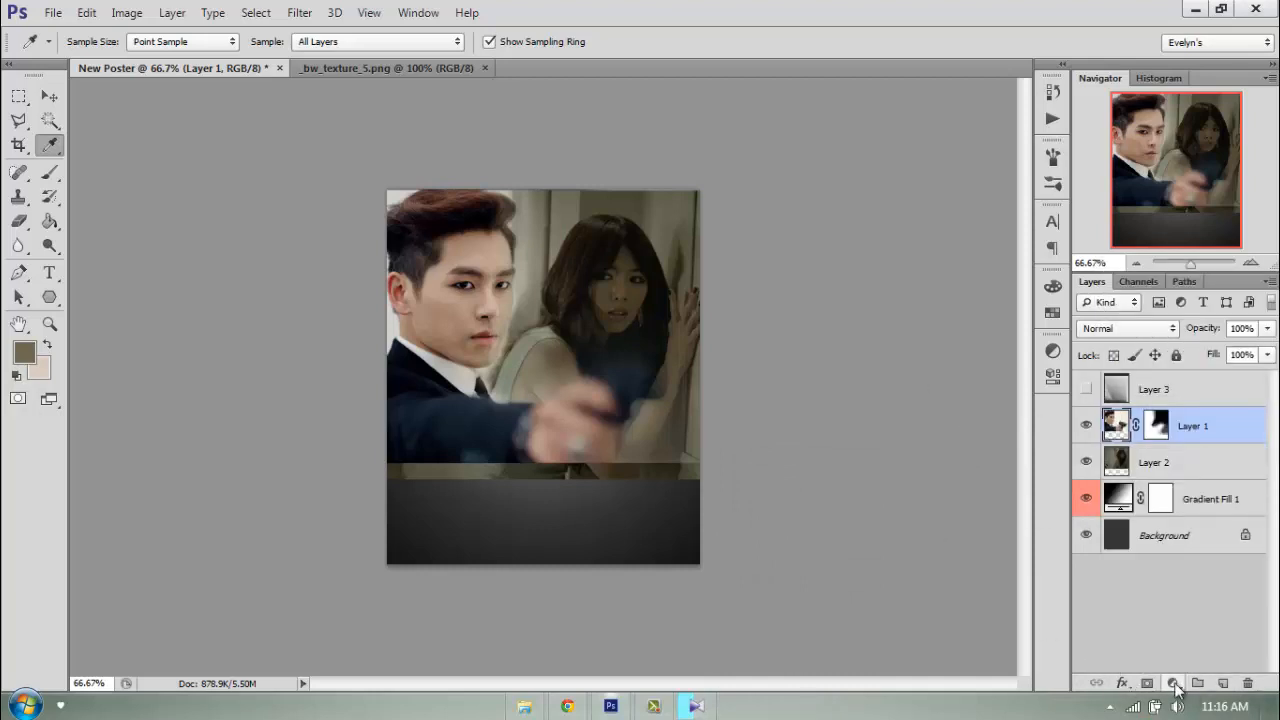
pyautogui.click(1174, 684)
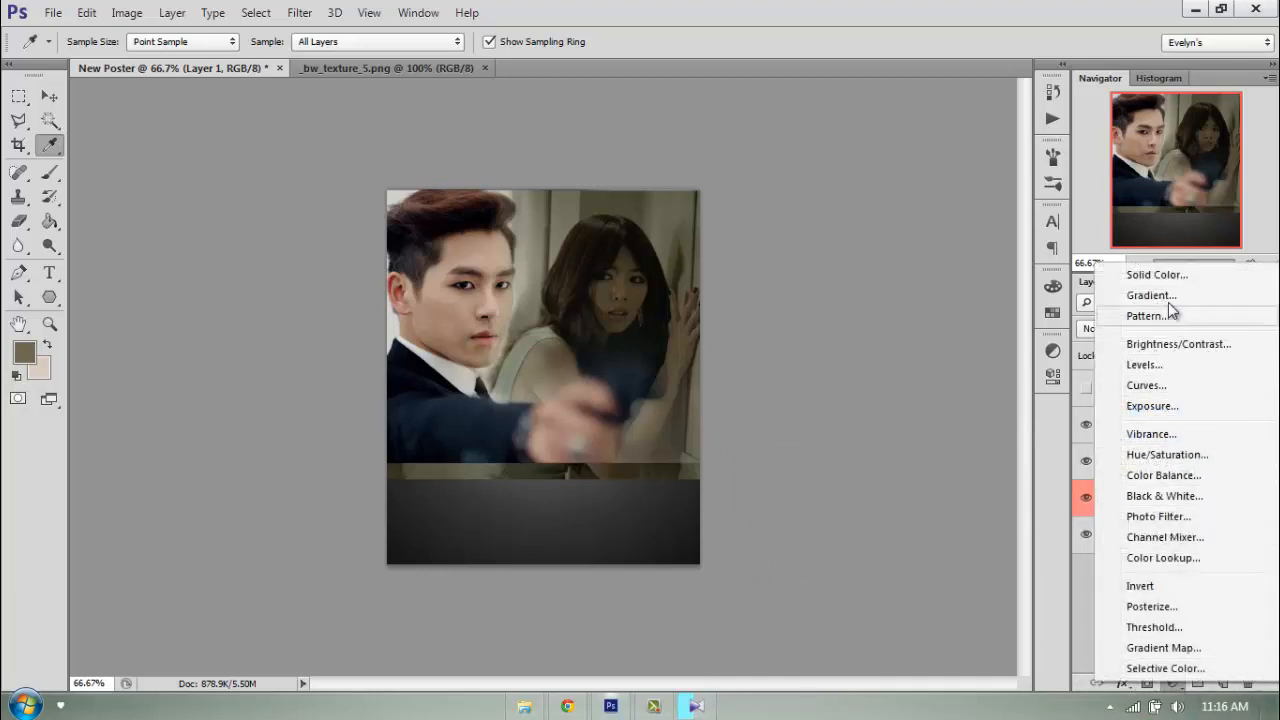
pyautogui.click(1185, 648)
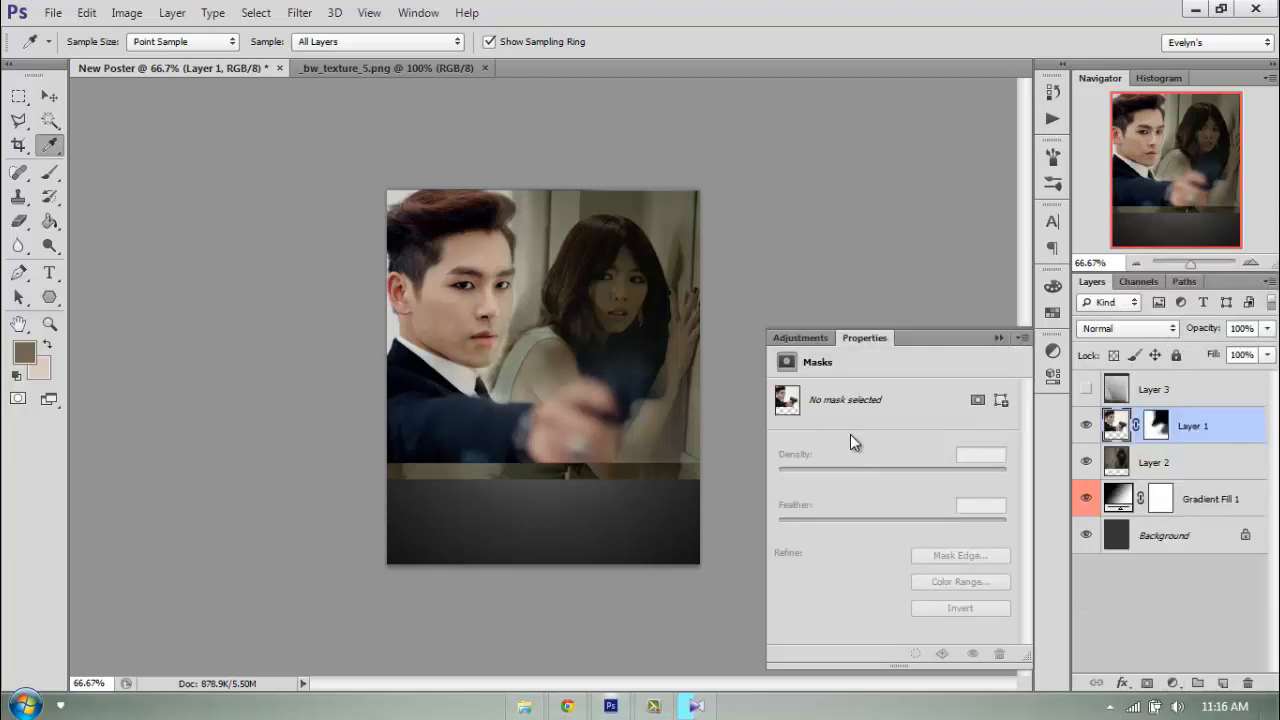
pyautogui.click(1118, 337)
pyautogui.click(1100, 257)
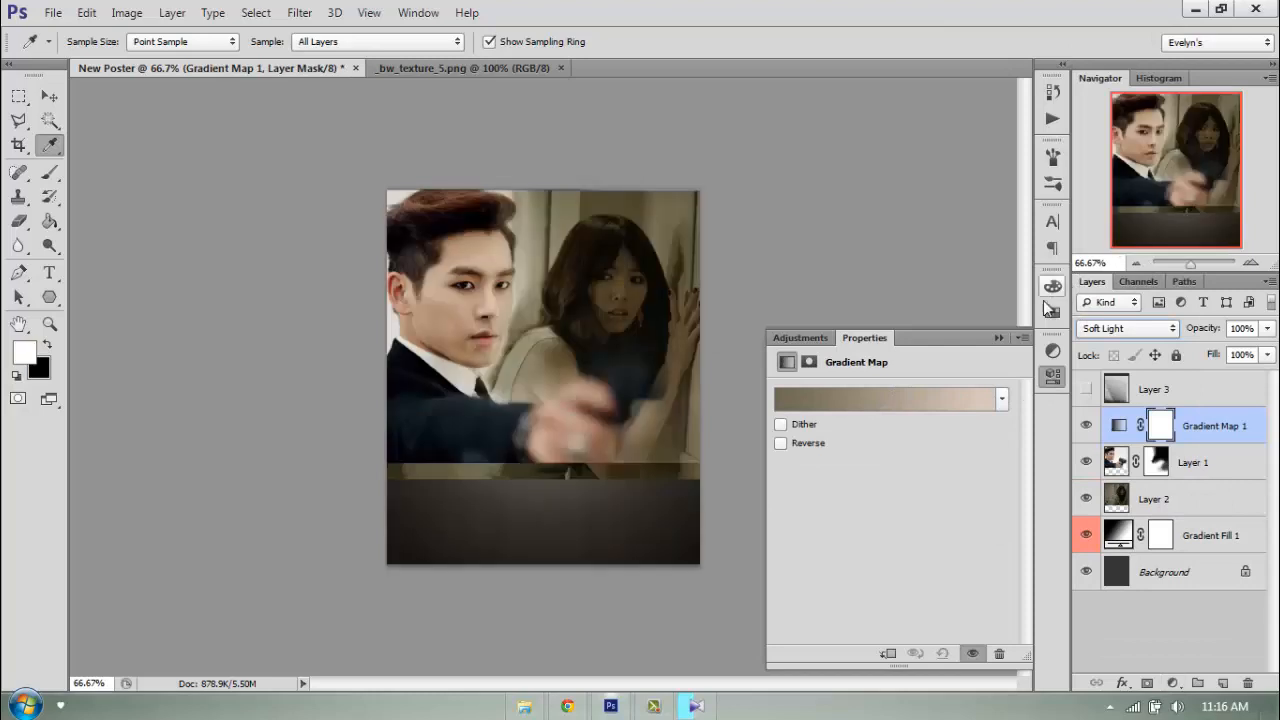
# Add a Brightness/Contrast adjustment above Layer 2 with Brightness 83 and Contrast -29, and clip it to that layer
pyautogui.click(1140, 500)
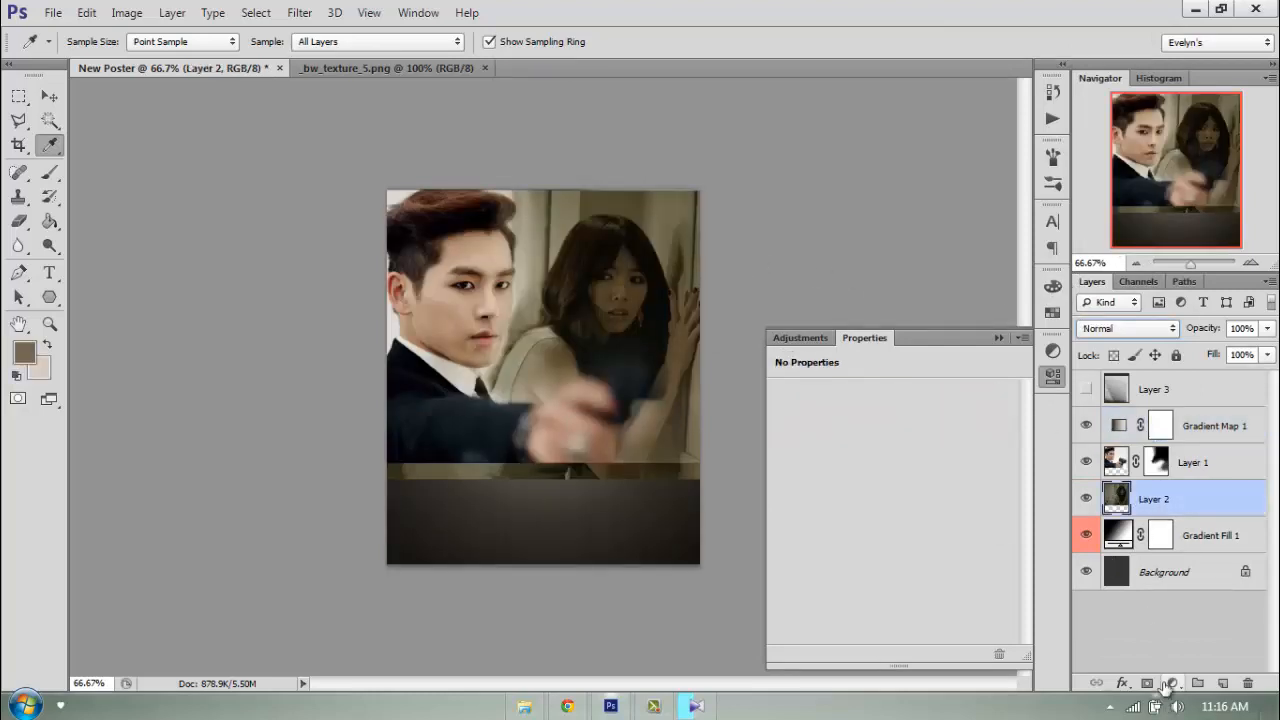
pyautogui.click(1172, 683)
pyautogui.click(1150, 343)
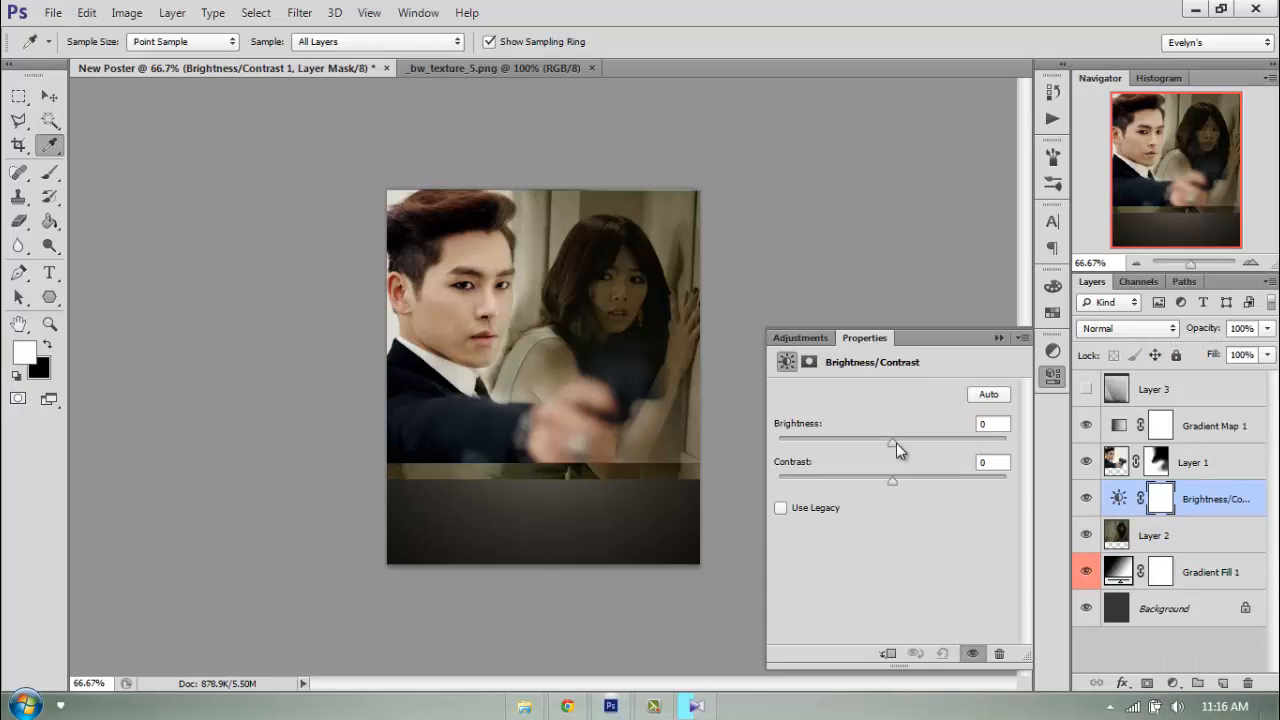
pyautogui.moveTo(896, 443); pyautogui.dragTo(833, 489)
pyautogui.rightClick(1222, 499)
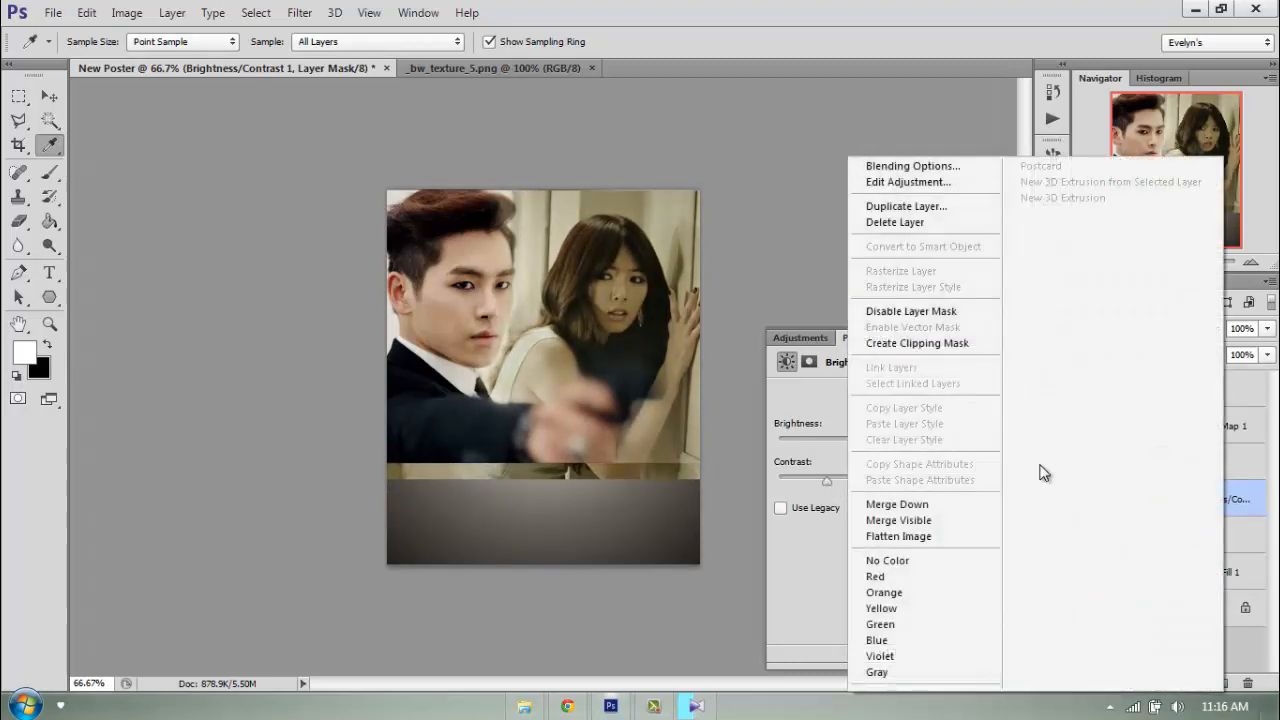
pyautogui.click(923, 345)
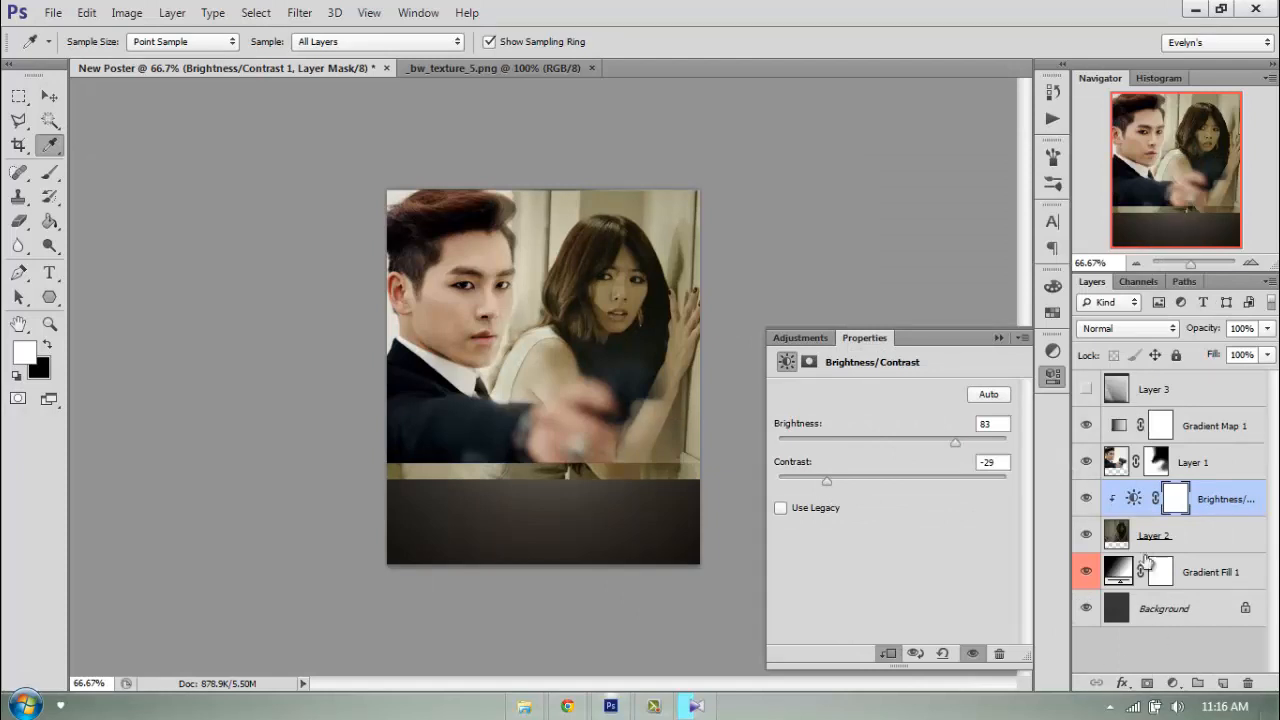
# Add a Vibrance adjustment of +64 above the Brightness/Contrast layer, followed by a Selective Color adjustment above it
pyautogui.click(1175, 682)
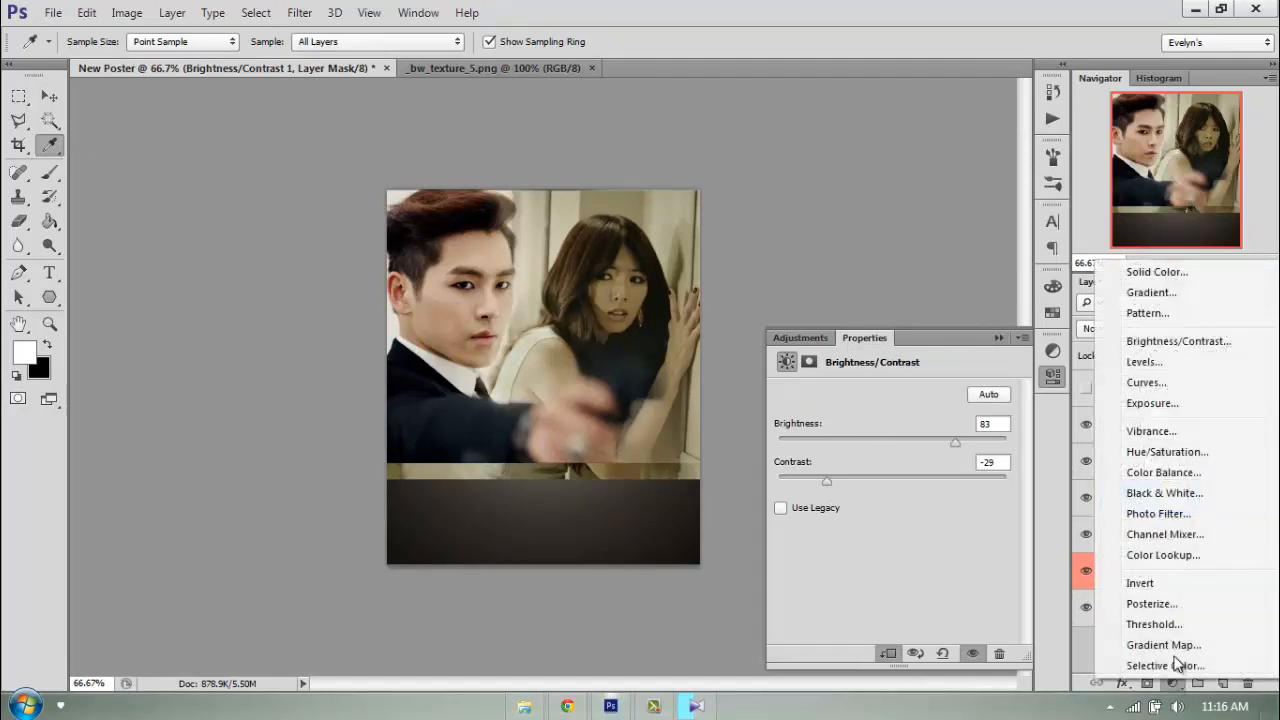
pyautogui.click(1152, 431)
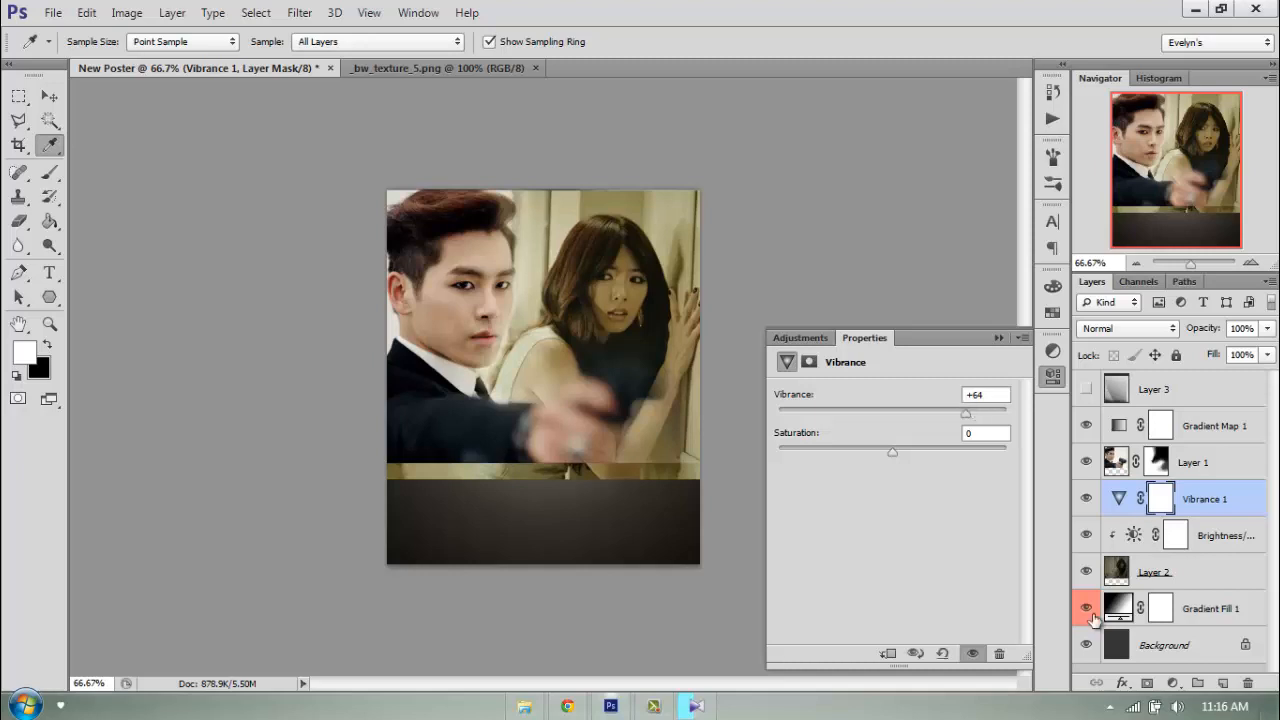
pyautogui.click(1172, 683)
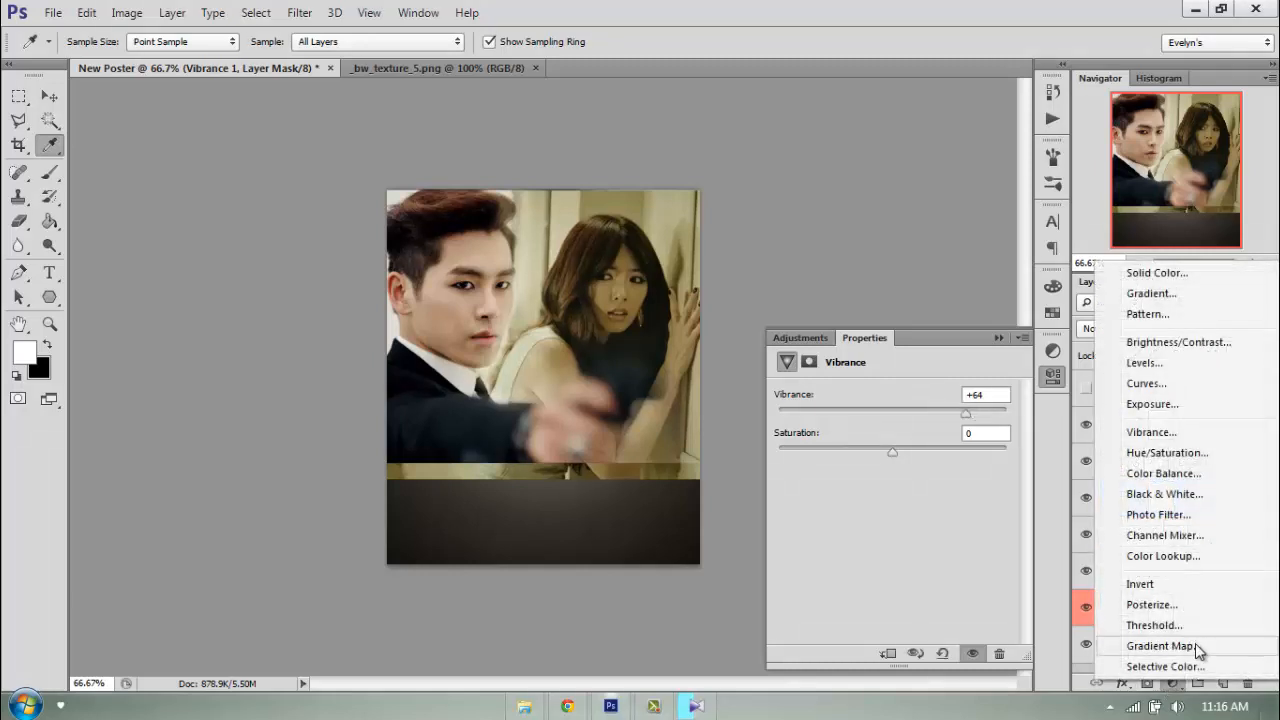
pyautogui.click(1195, 666)
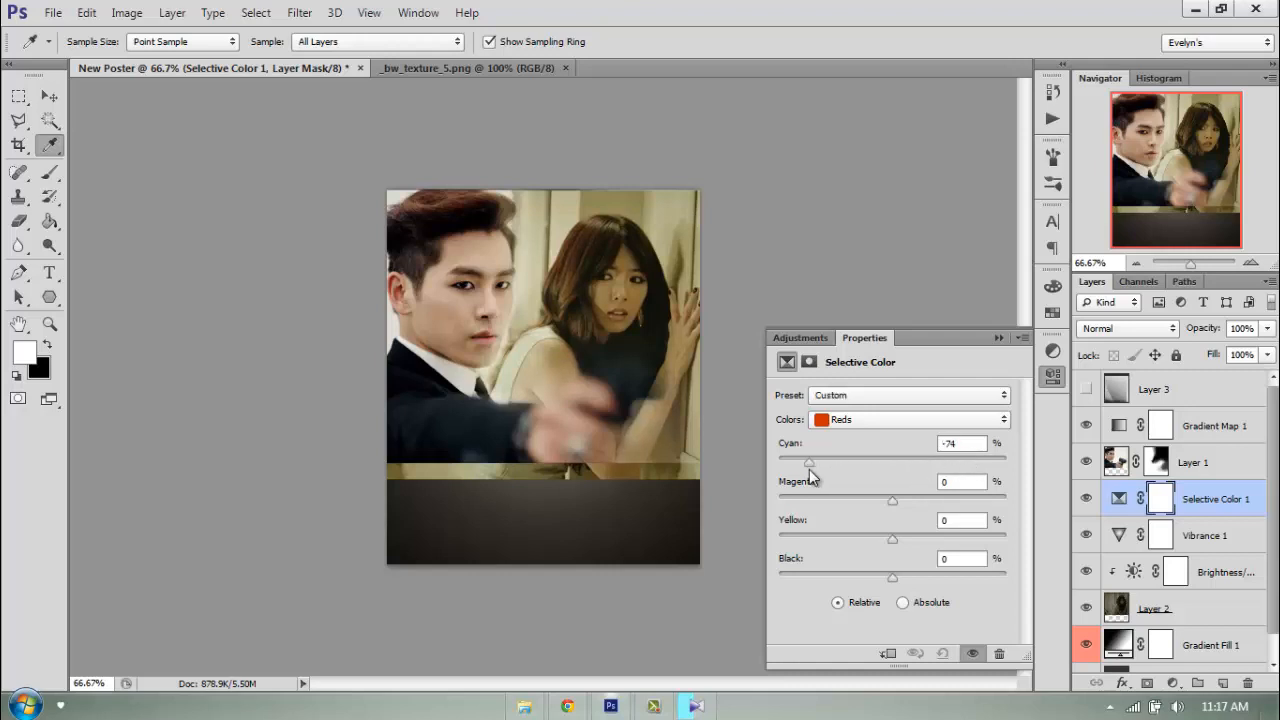
# For Reds in the Selective Color adjustment, set Cyan -100%, Magenta +65% and Yellow -56%, and adjust Black
pyautogui.moveTo(809, 469); pyautogui.dragTo(775, 470)
pyautogui.moveTo(839, 496); pyautogui.dragTo(830, 535)
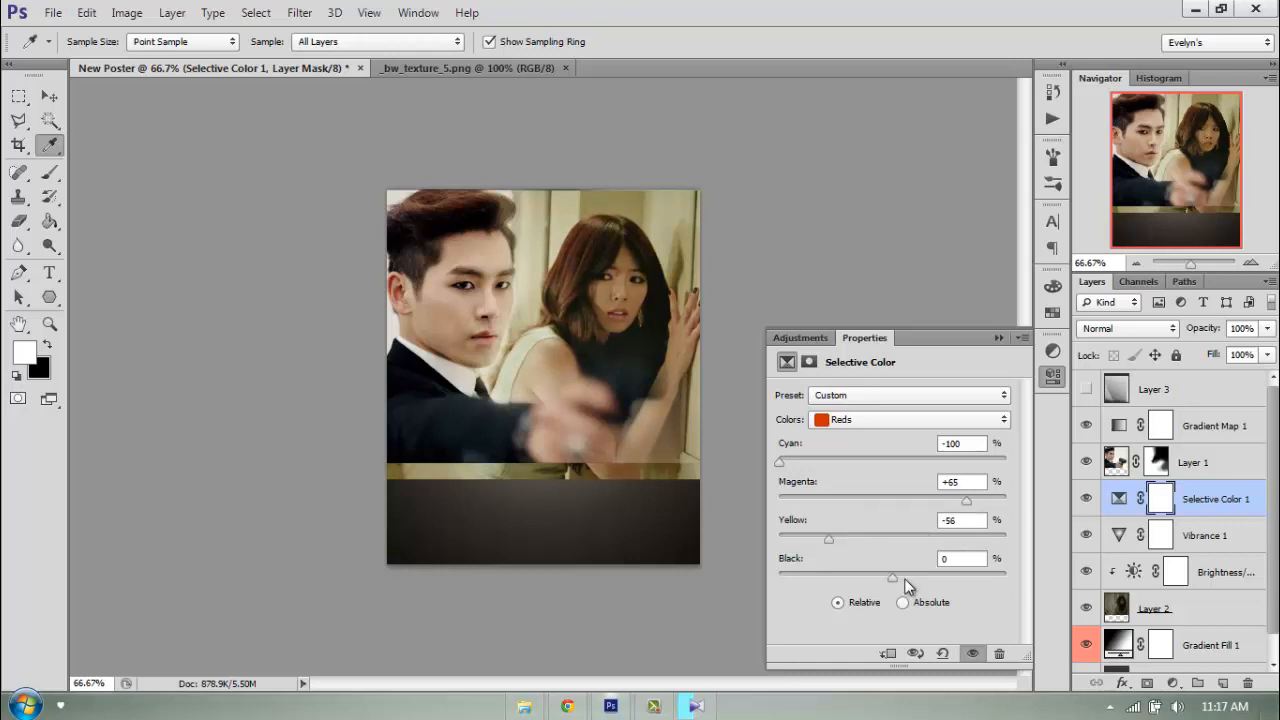
pyautogui.moveTo(905, 578); pyautogui.dragTo(938, 578)
pyautogui.moveTo(845, 582); pyautogui.dragTo(813, 580)
pyautogui.moveTo(948, 585); pyautogui.dragTo(966, 585)
# Adjust the Yellows in the Selective Color adjustment, lowering their Black amount slightly
pyautogui.click(853, 419)
pyautogui.click(855, 447)
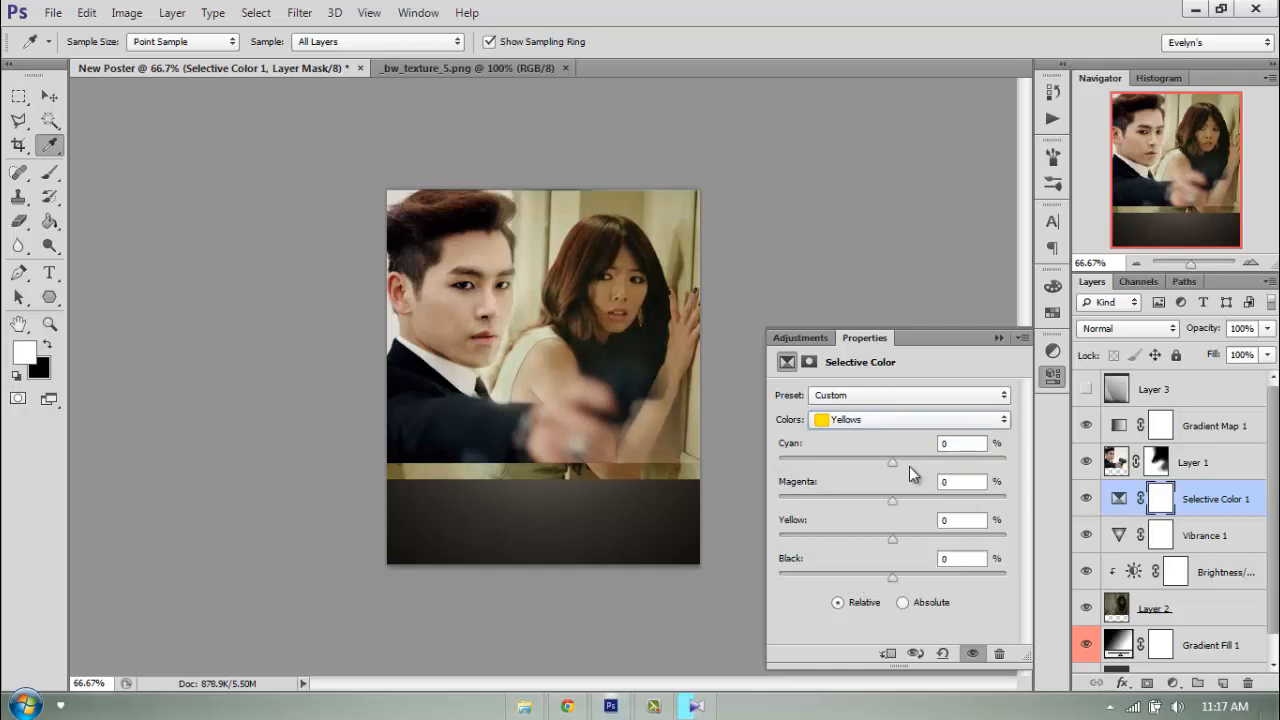
pyautogui.moveTo(905, 470); pyautogui.dragTo(868, 572)
# For Neutrals in the Selective Color adjustment, set Cyan -8%, Magenta -2%, Yellow -6% and Black -6%
pyautogui.click(895, 428)
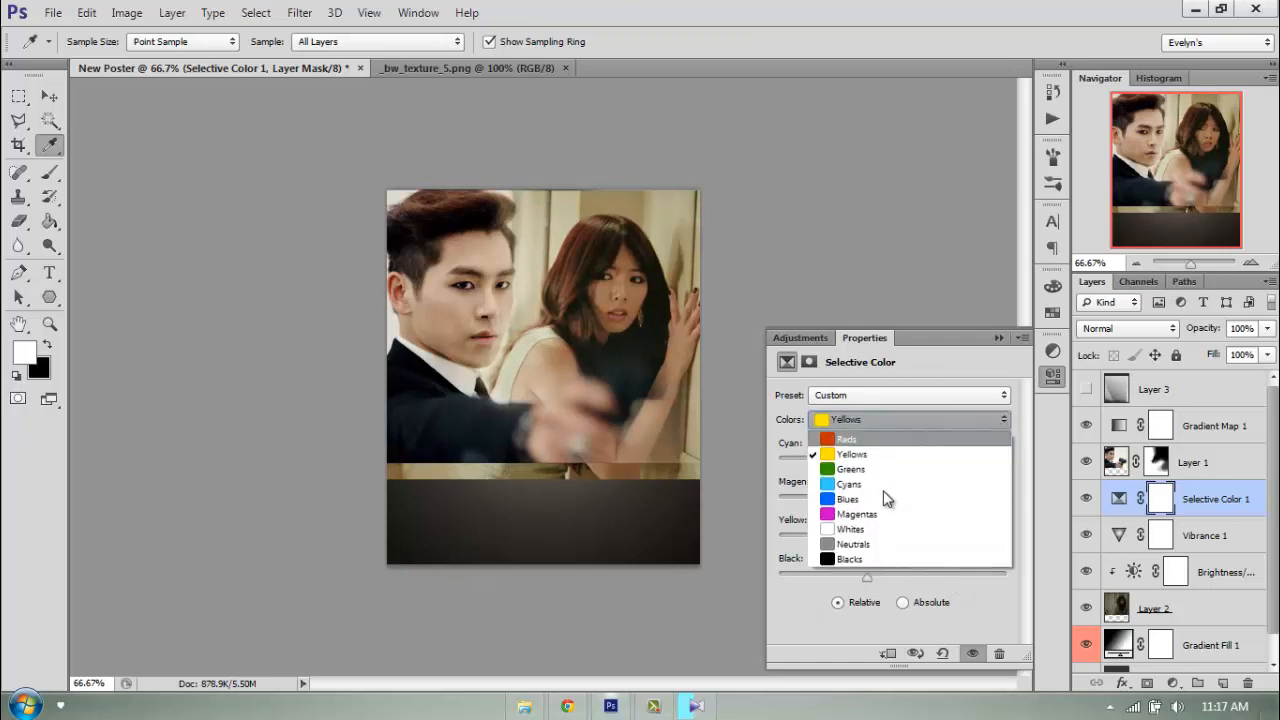
pyautogui.click(863, 551)
pyautogui.moveTo(899, 461); pyautogui.dragTo(886, 537)
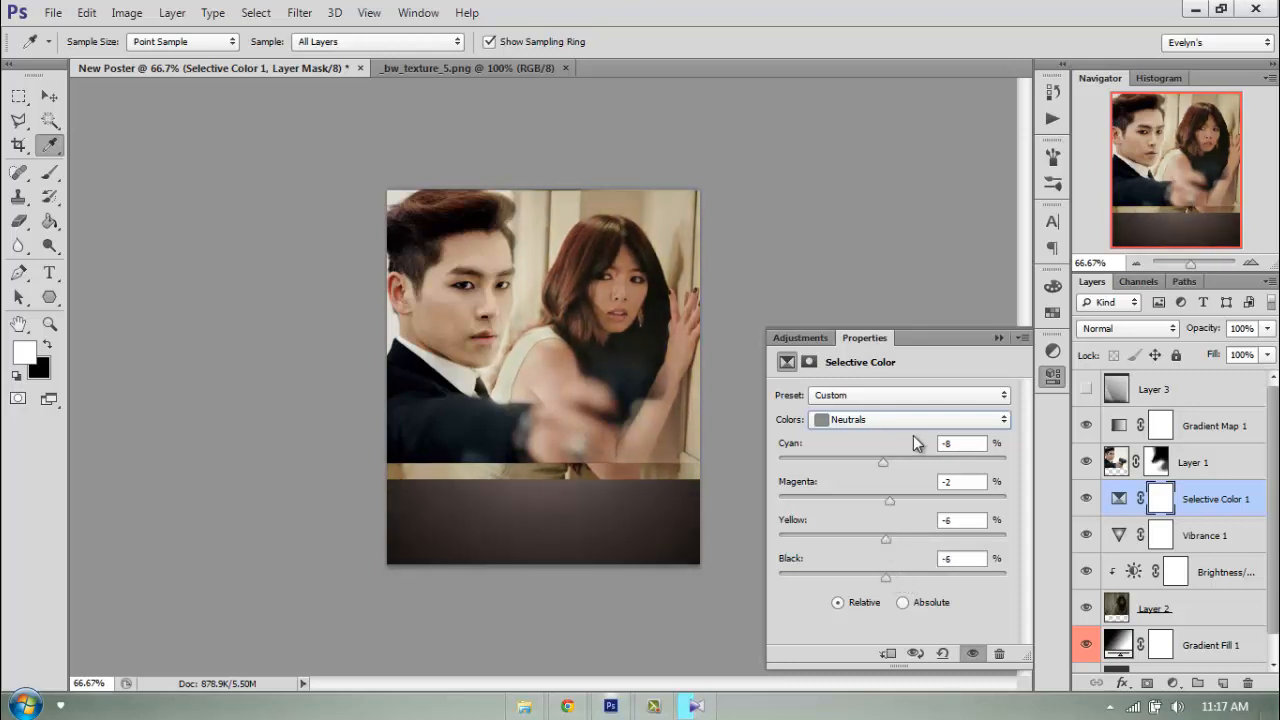
# For Blacks in the Selective Color adjustment, set Cyan +16% and Magenta +5%, and fine-tune Yellow and Black
pyautogui.click(913, 421)
pyautogui.click(897, 552)
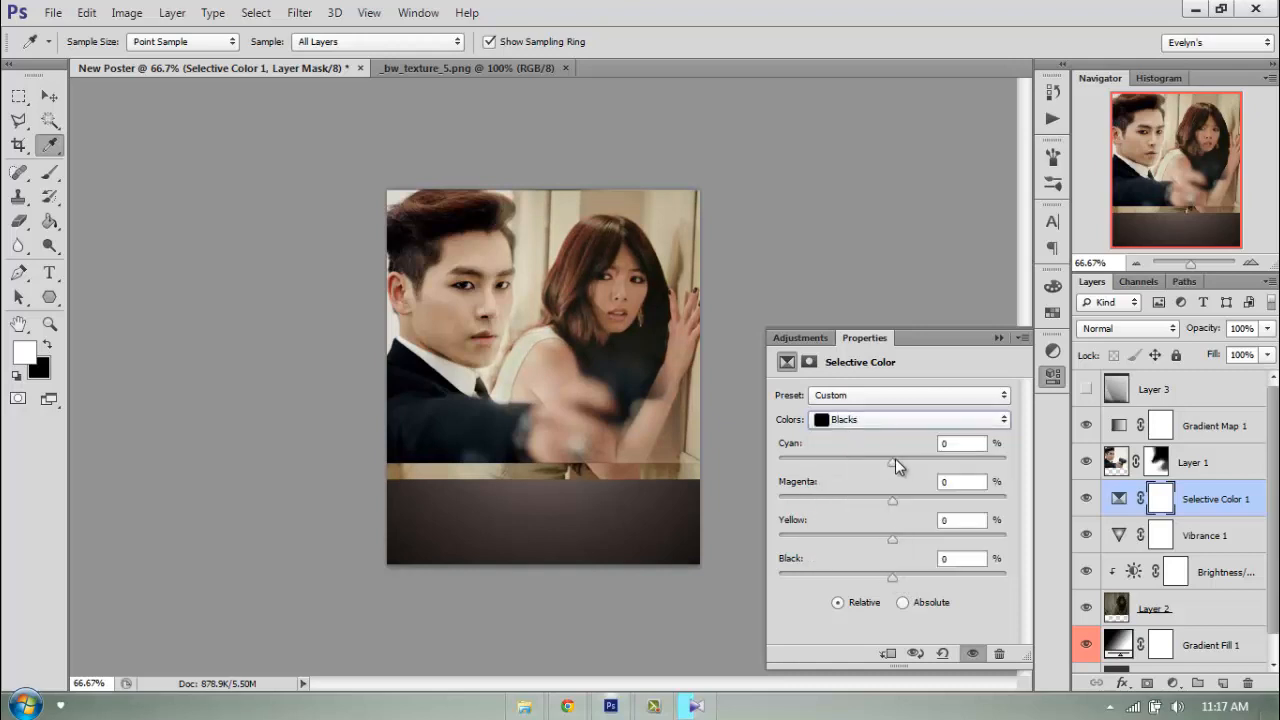
pyautogui.moveTo(895, 463); pyautogui.dragTo(911, 462)
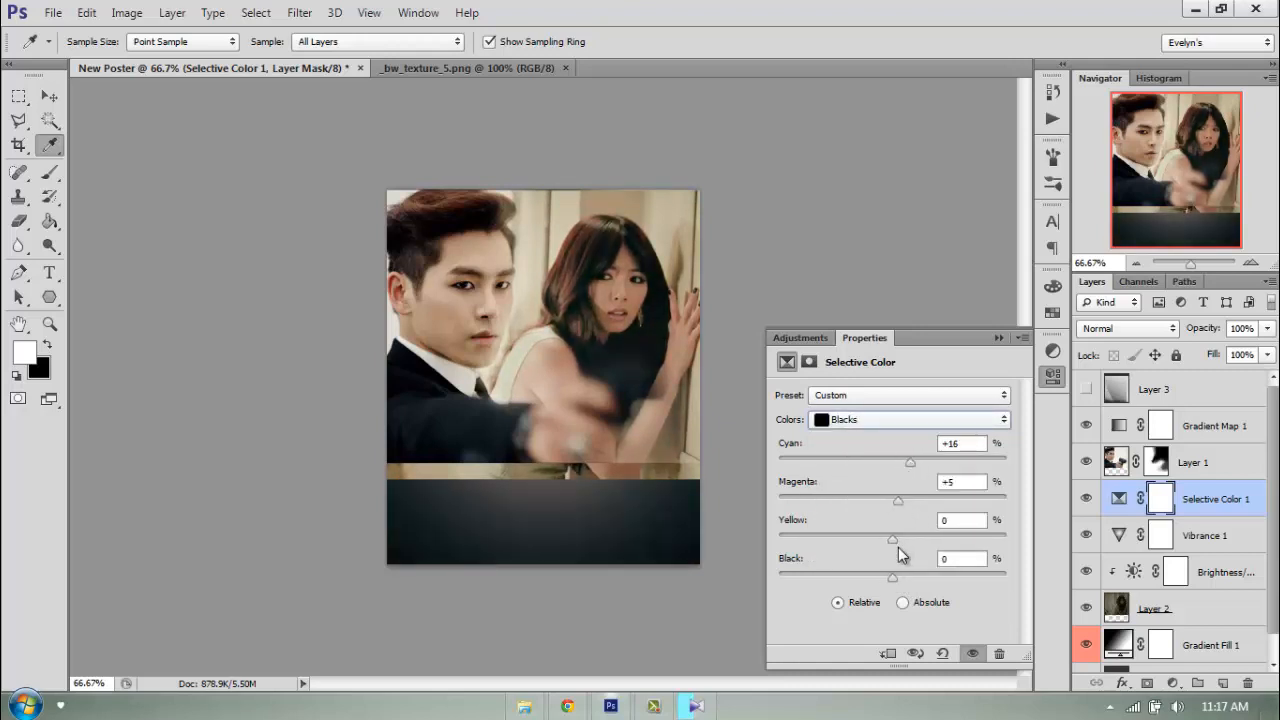
pyautogui.moveTo(897, 540); pyautogui.dragTo(895, 576)
pyautogui.click(1052, 376)
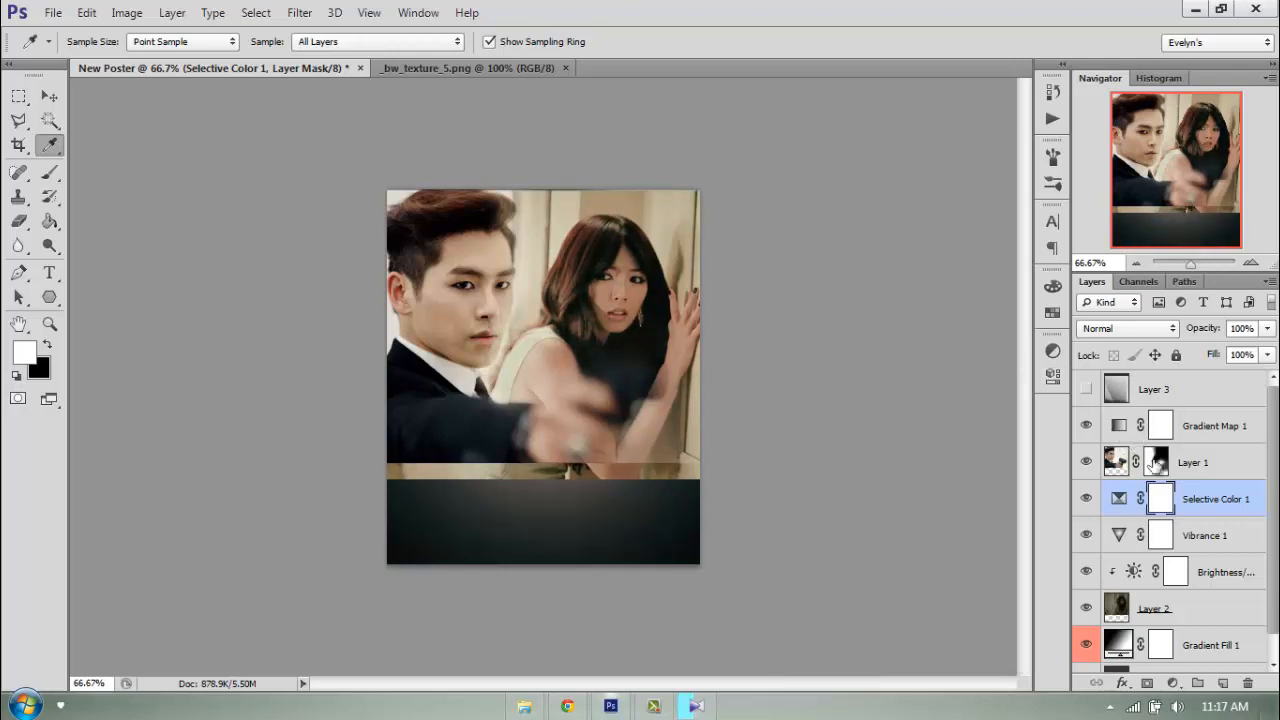
# Clip the Vibrance and Selective Color adjustments to Layer 2
pyautogui.keyDown('alt'); pyautogui.click(1218, 553); pyautogui.keyUp('alt')
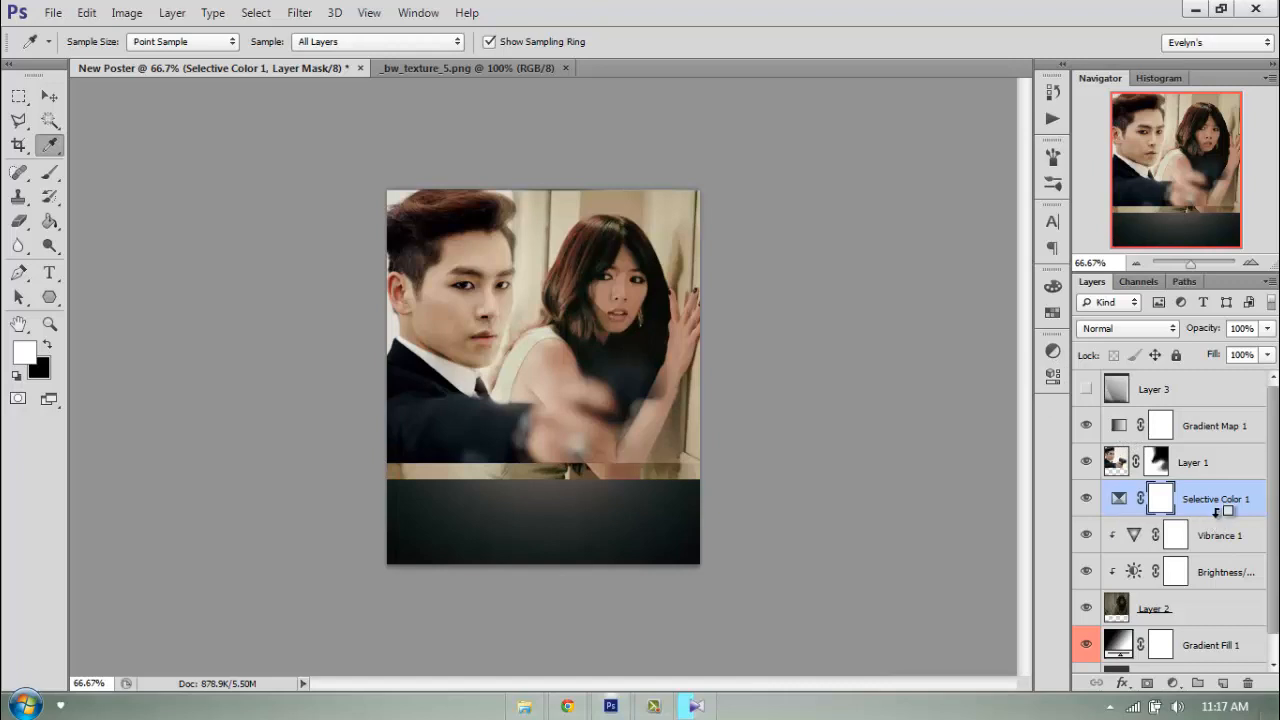
pyautogui.keyDown('alt'); pyautogui.click(1220, 511); pyautogui.keyUp('alt')
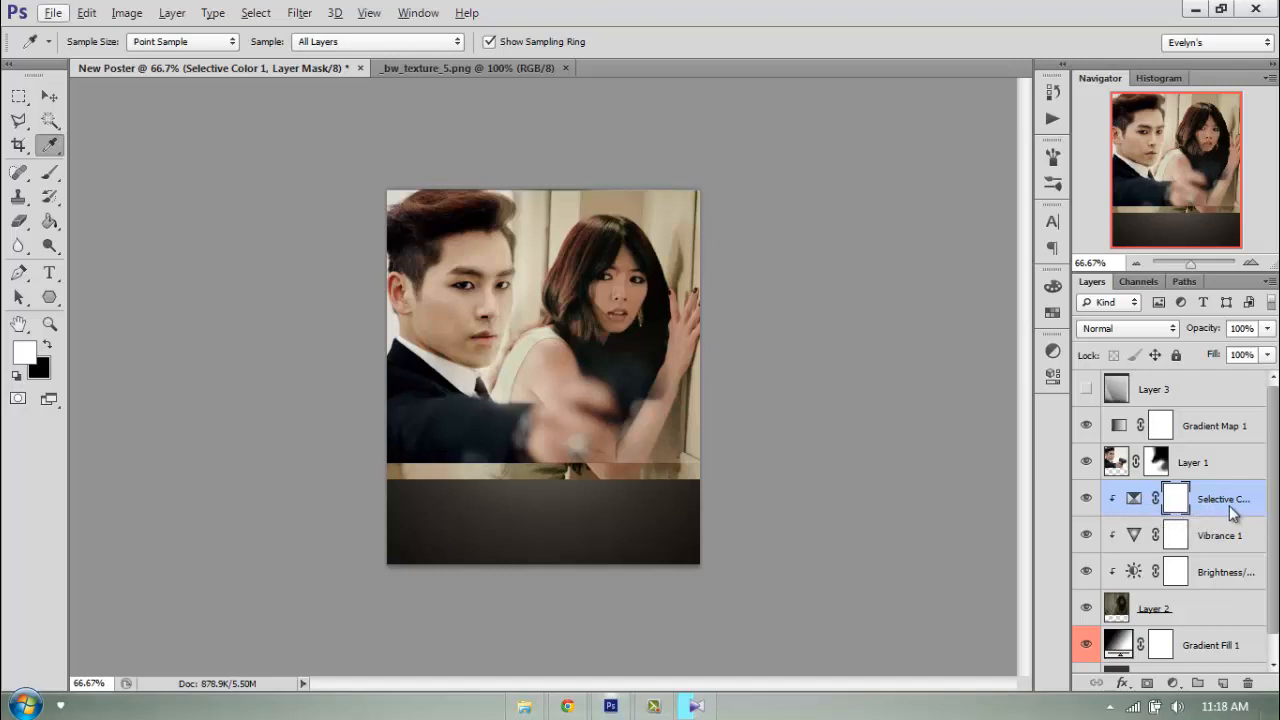
pyautogui.rightClick(1230, 512)
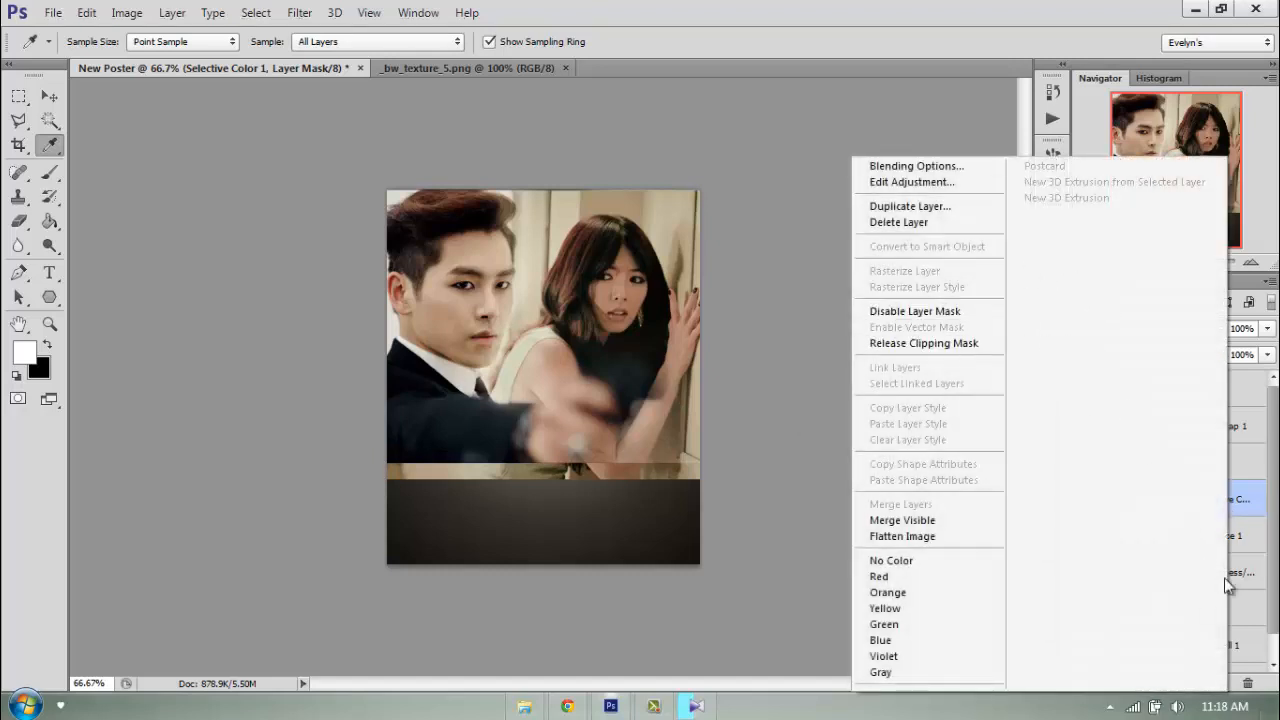
pyautogui.click(1260, 494)
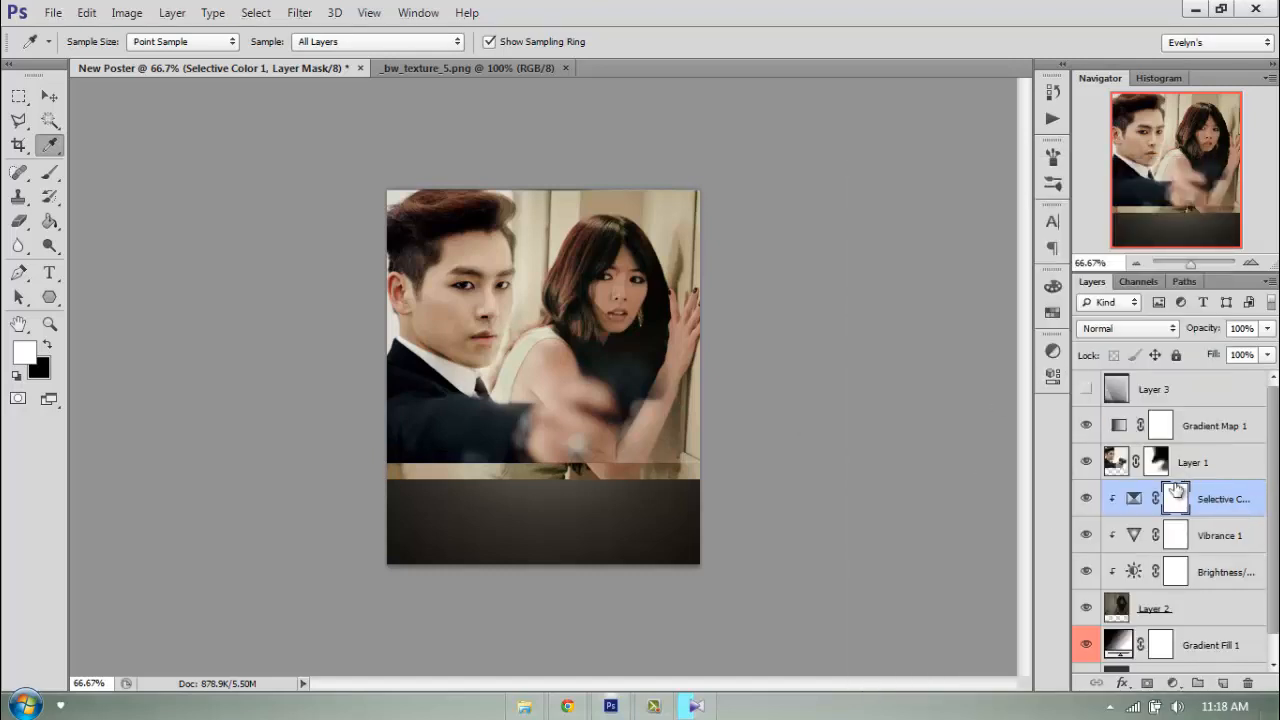
# Toggle the visibility of Gradient Map 1 to compare the poster with and without it
pyautogui.click(1087, 427)
pyautogui.click(1087, 427)
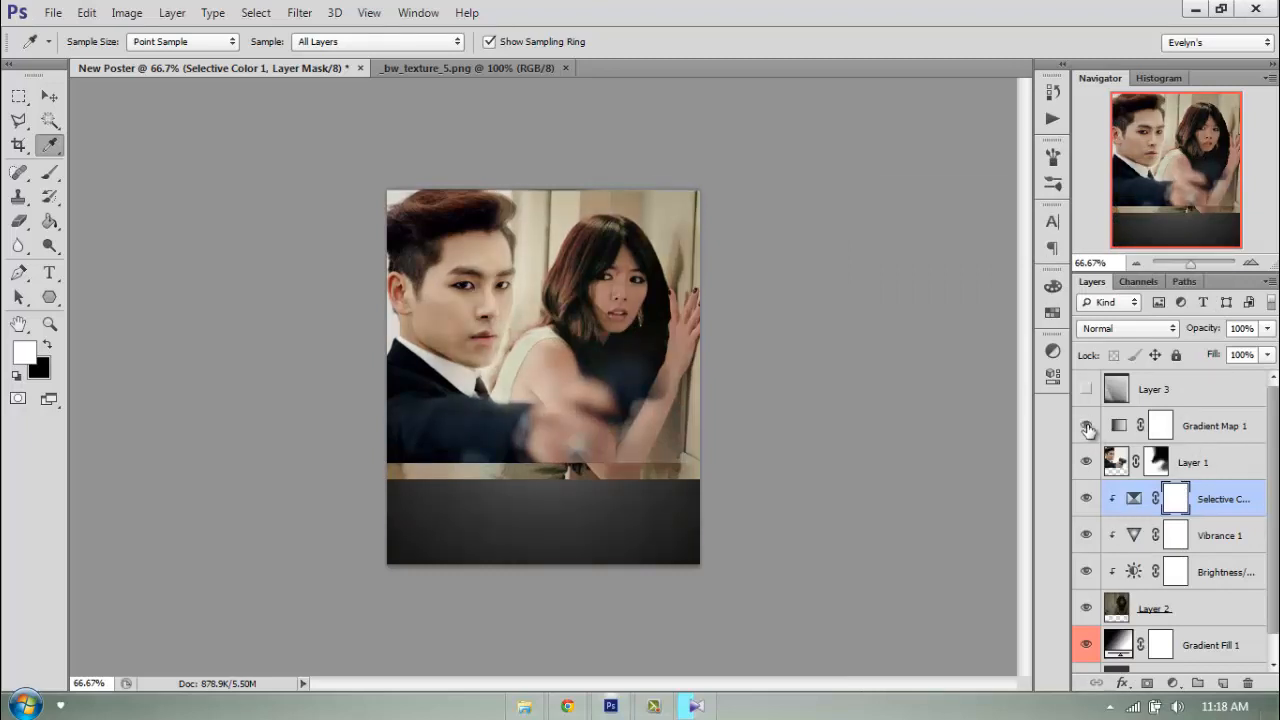
# Add a second Gradient Map adjustment layer and move it above Gradient Map 1
pyautogui.click(1175, 684)
pyautogui.click(1171, 646)
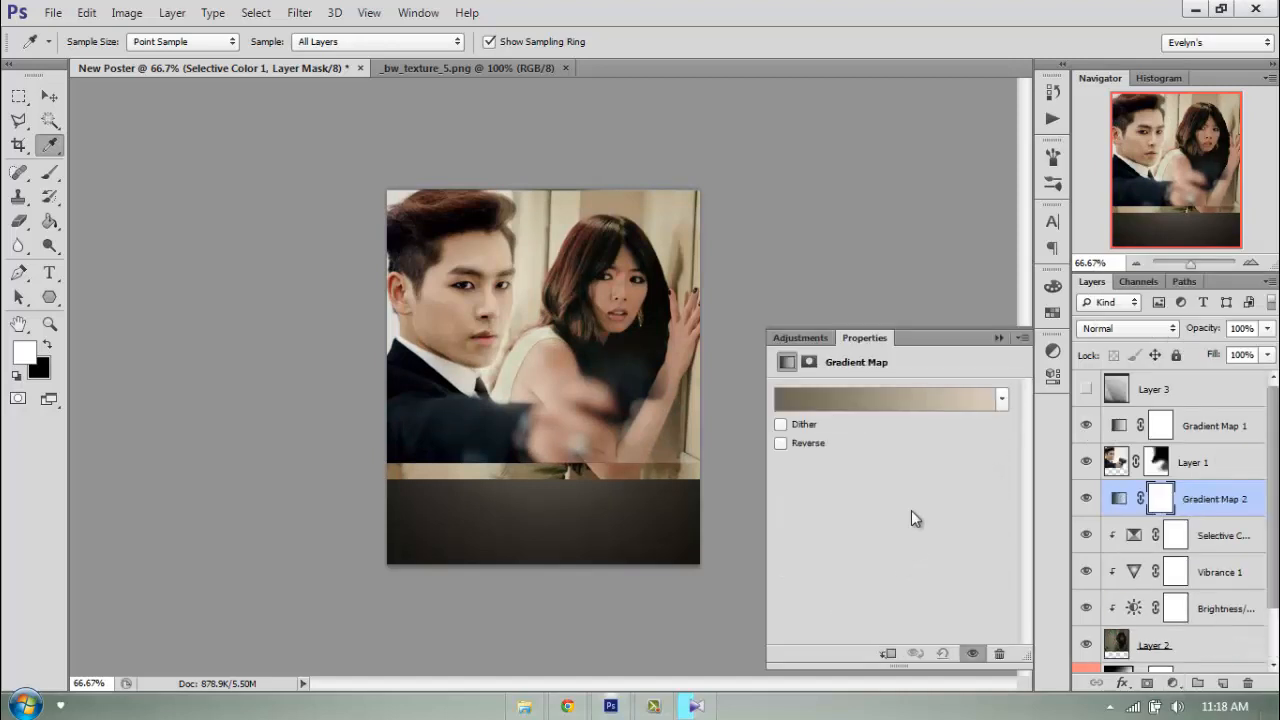
pyautogui.click(1002, 400)
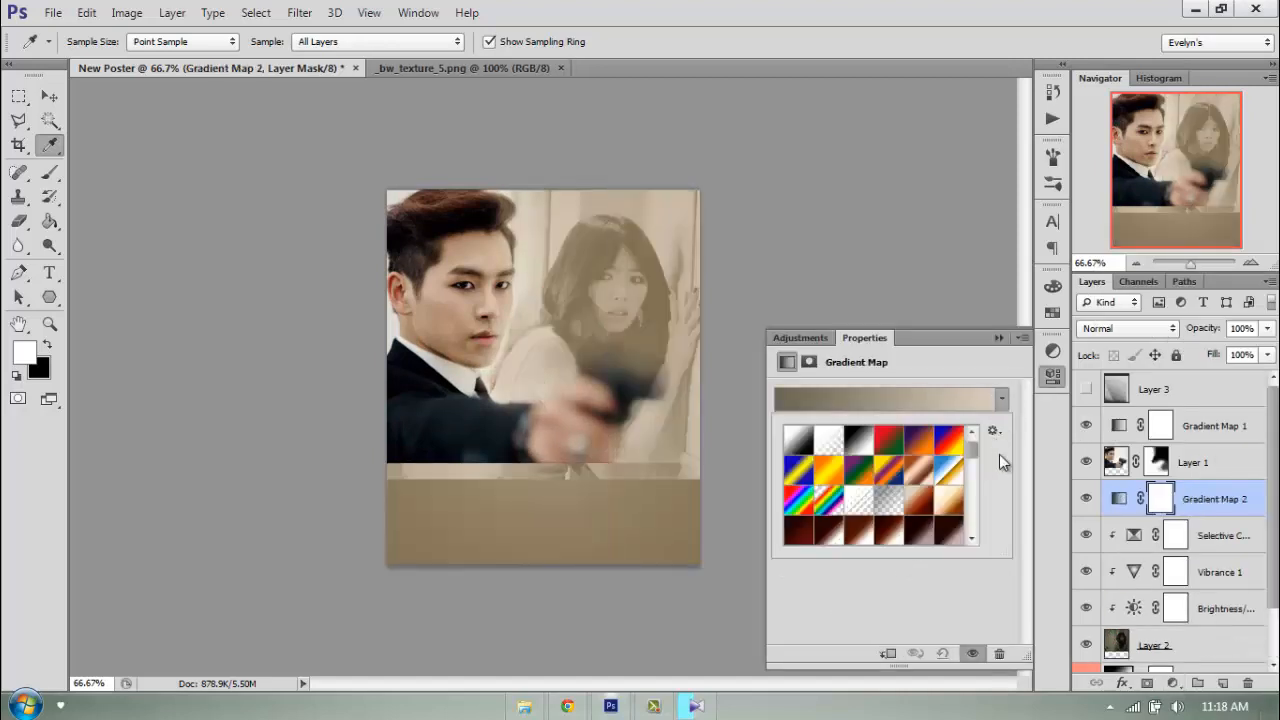
pyautogui.click(1192, 469)
pyautogui.moveTo(1206, 497); pyautogui.dragTo(1190, 412)
pyautogui.click(1118, 428)
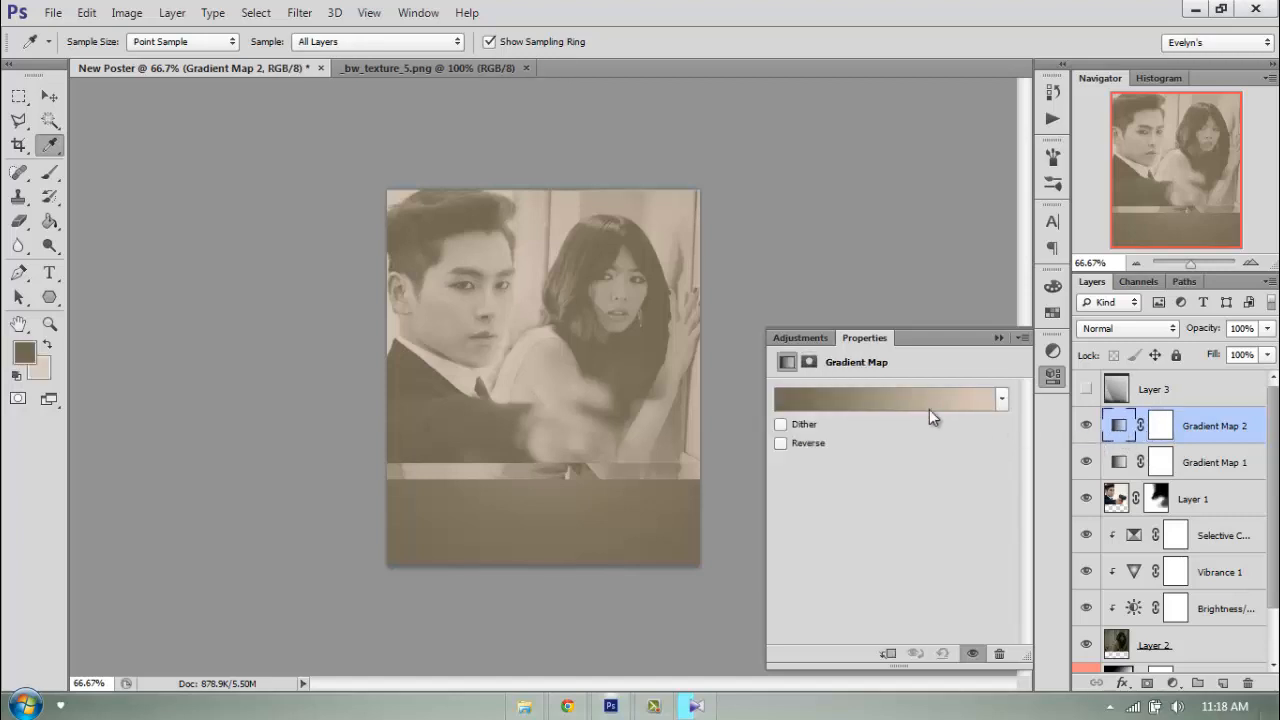
# Apply a dark grey to near-white preset gradient to Gradient Map 2 to turn the poster black and white
pyautogui.click(937, 400)
pyautogui.click(451, 227)
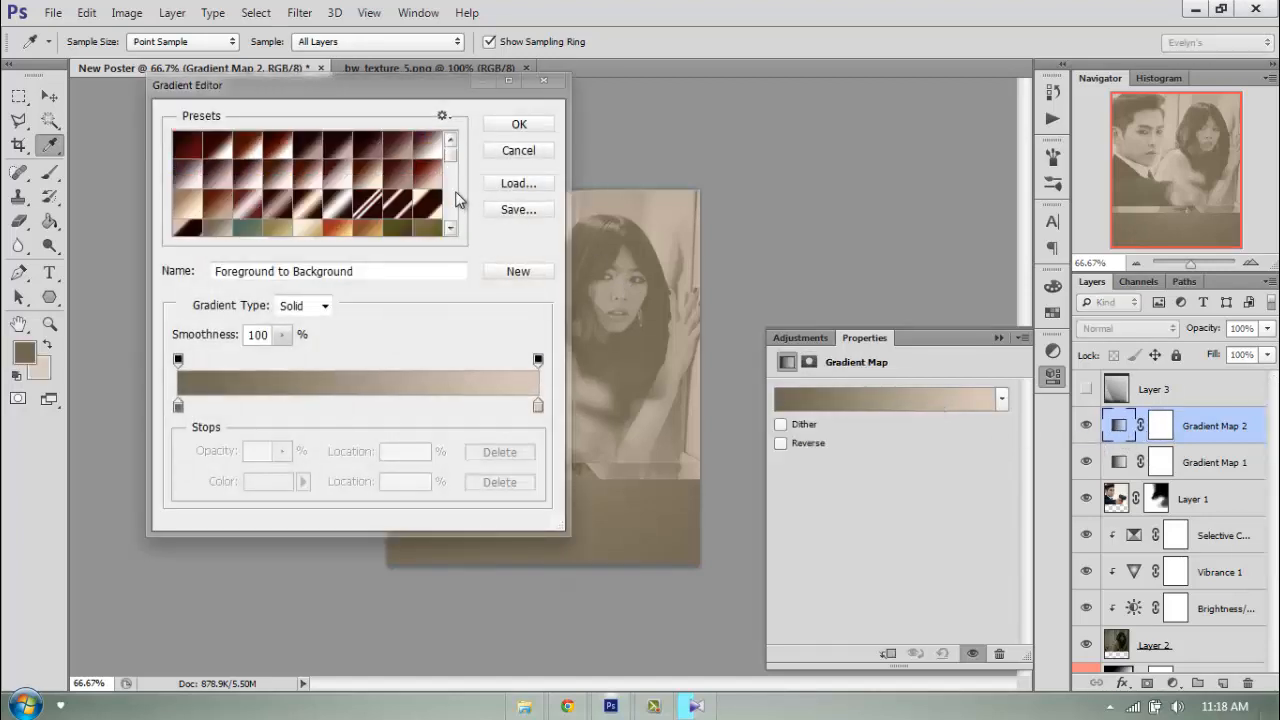
pyautogui.click(403, 200)
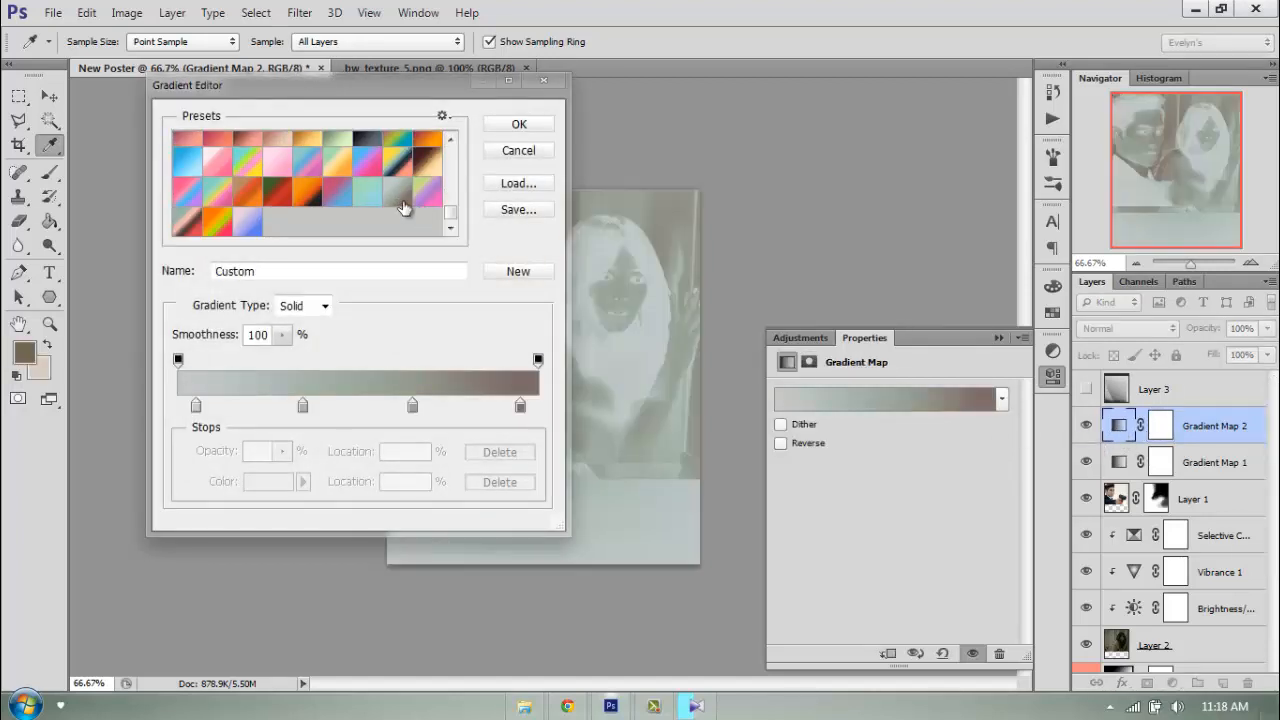
pyautogui.scroll(2, 383, 201)
pyautogui.scroll(-2, 383, 201)
pyautogui.click(331, 203)
pyautogui.click(303, 203)
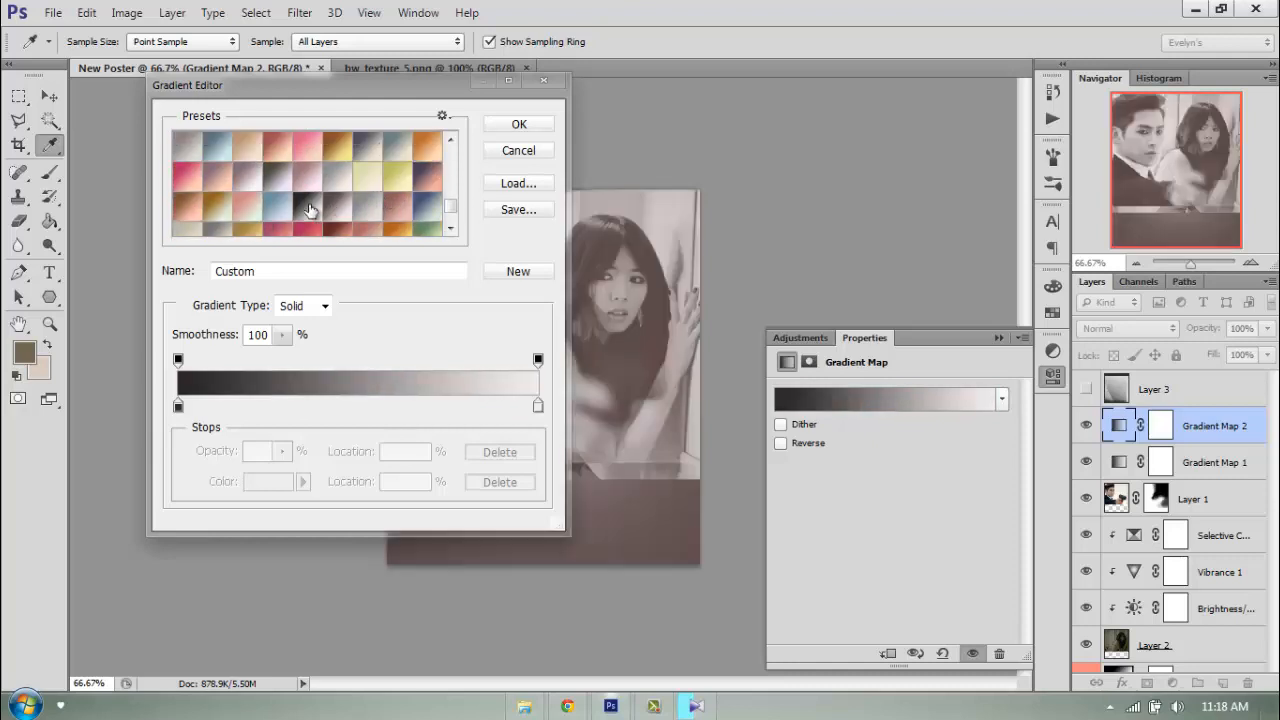
pyautogui.scroll(3, 390, 198)
pyautogui.click(516, 125)
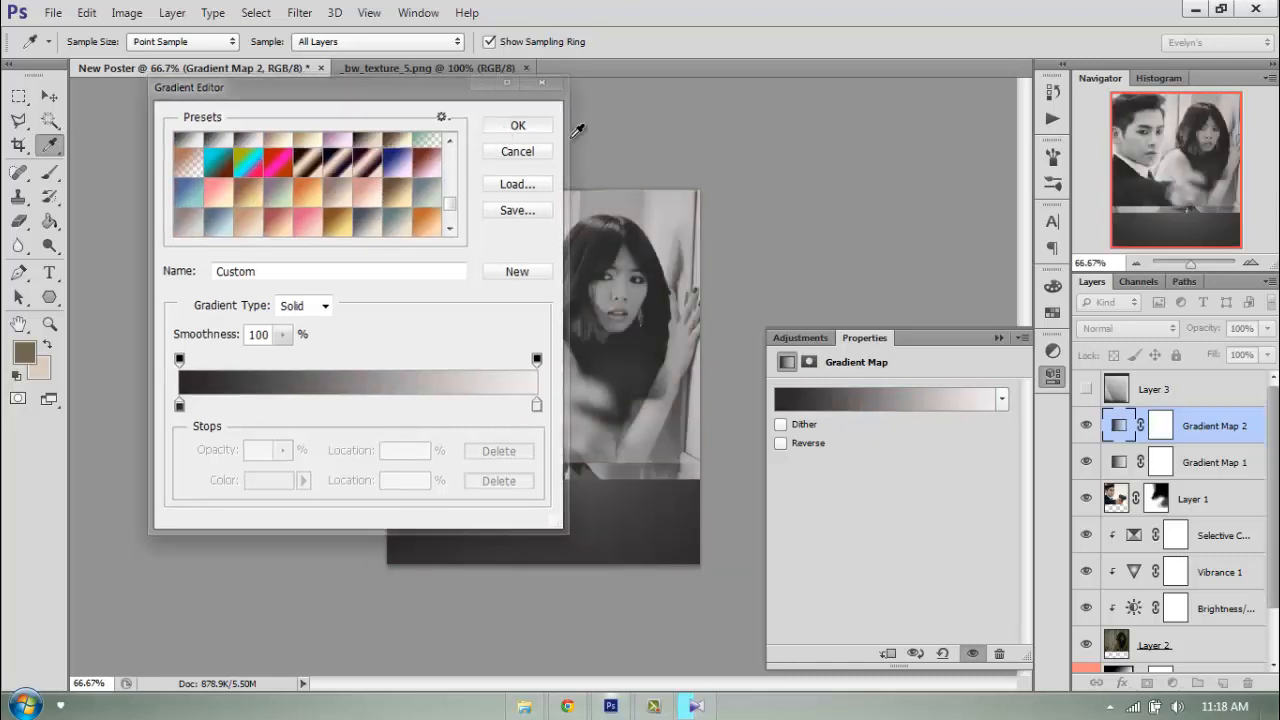
pyautogui.click(1049, 380)
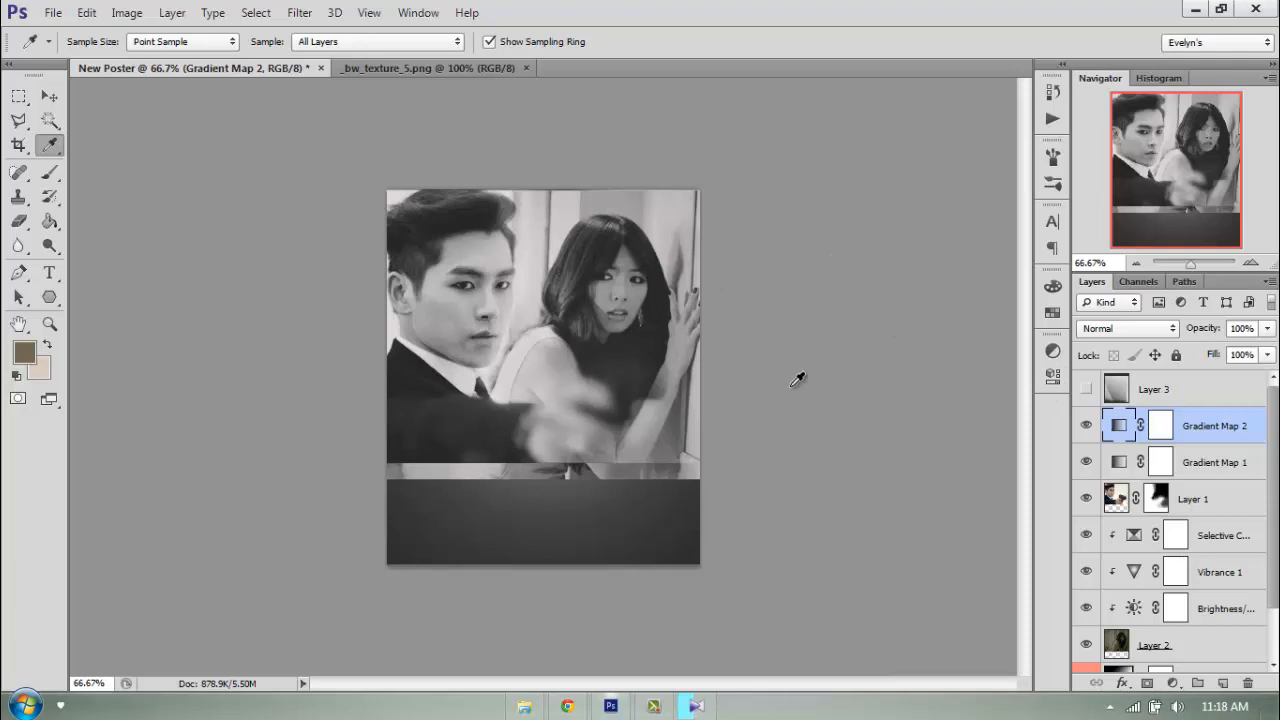
# Touch up Layer 1's mask around the outstretched hand and the woman's forearm with a soft brush at 26% opacity
pyautogui.click(49, 325)
pyautogui.click(563, 388)
pyautogui.click(692, 388)
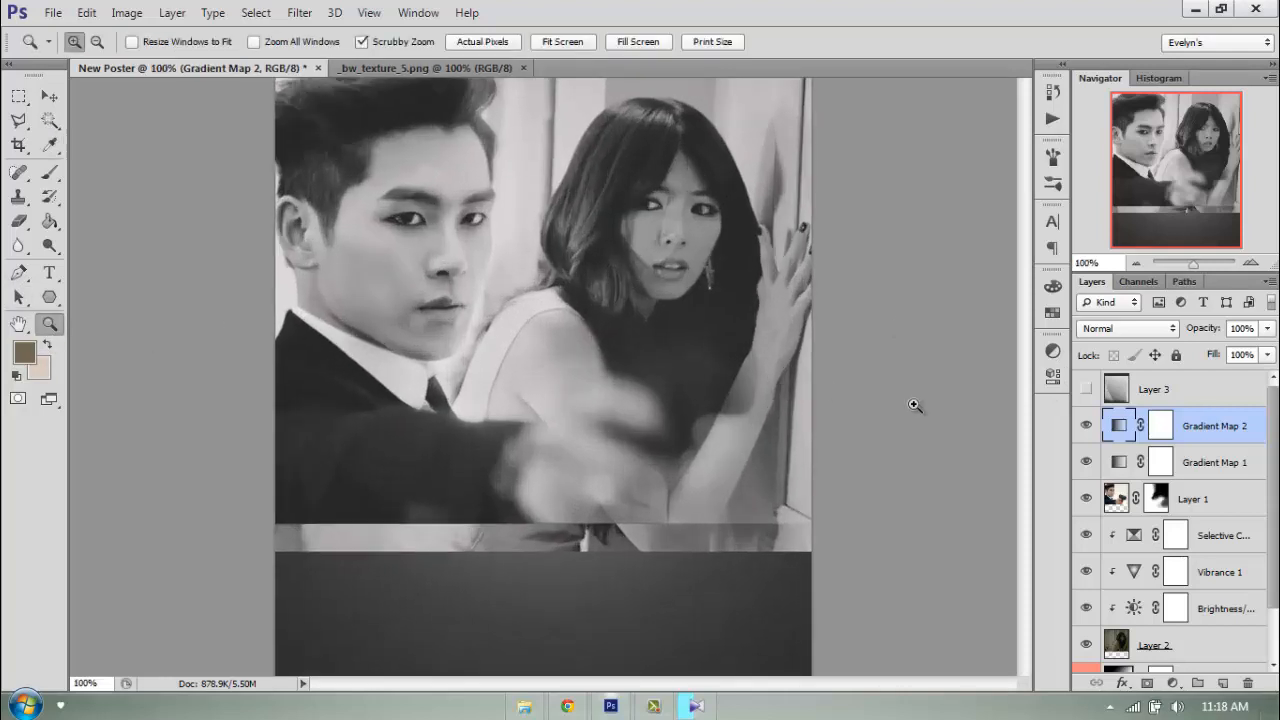
pyautogui.click(1152, 497)
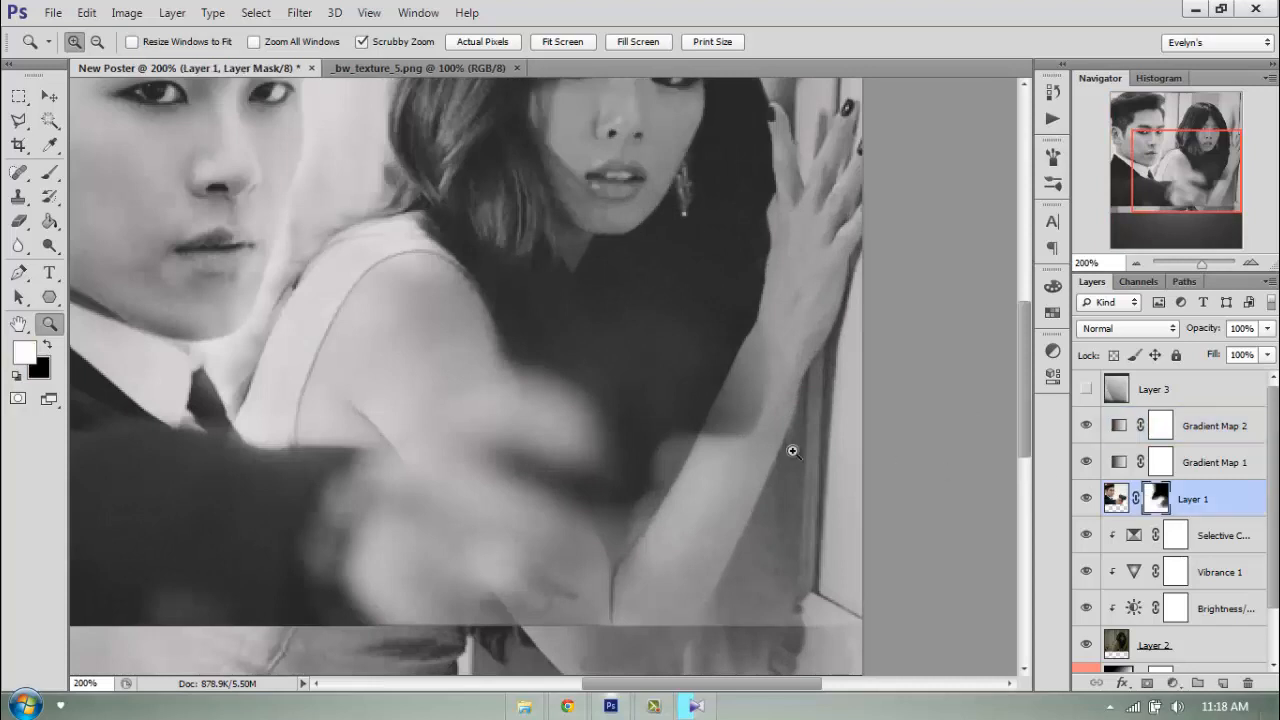
pyautogui.press('b')
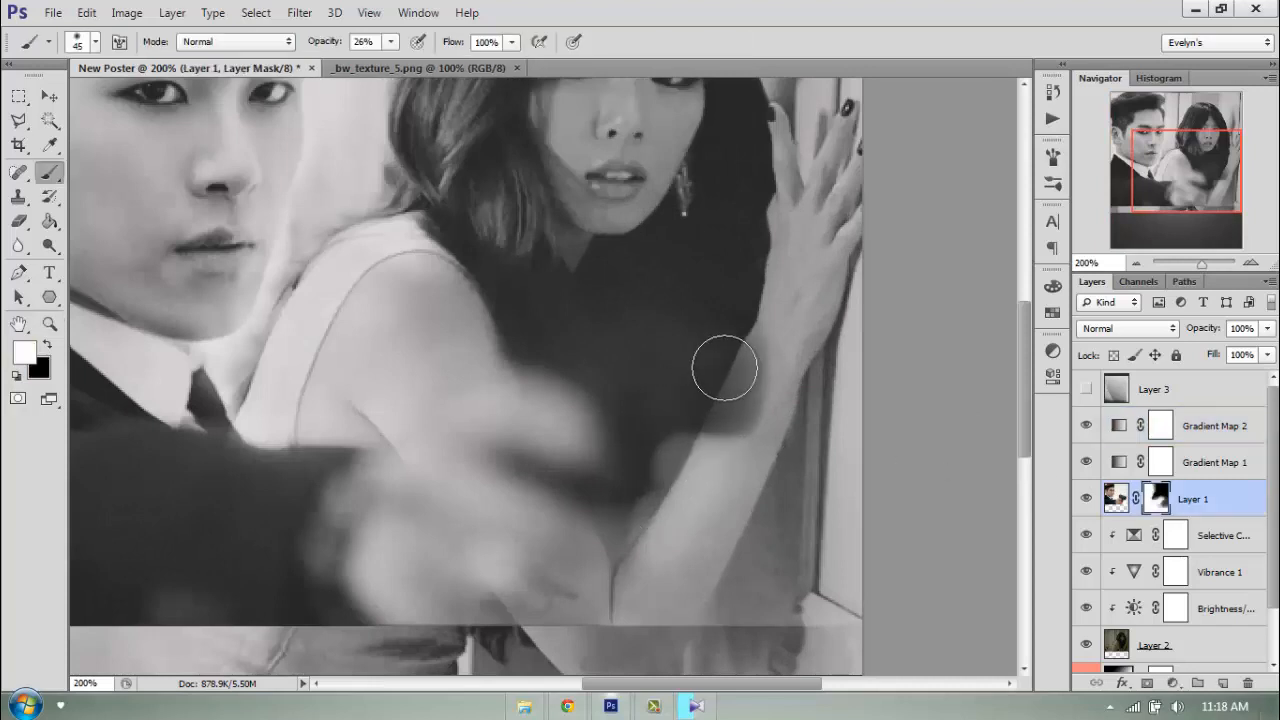
pyautogui.moveTo(737, 350)
pyautogui.mouseDown()
pyautogui.moveTo(696, 342)
pyautogui.moveTo(729, 363)
pyautogui.mouseUp()
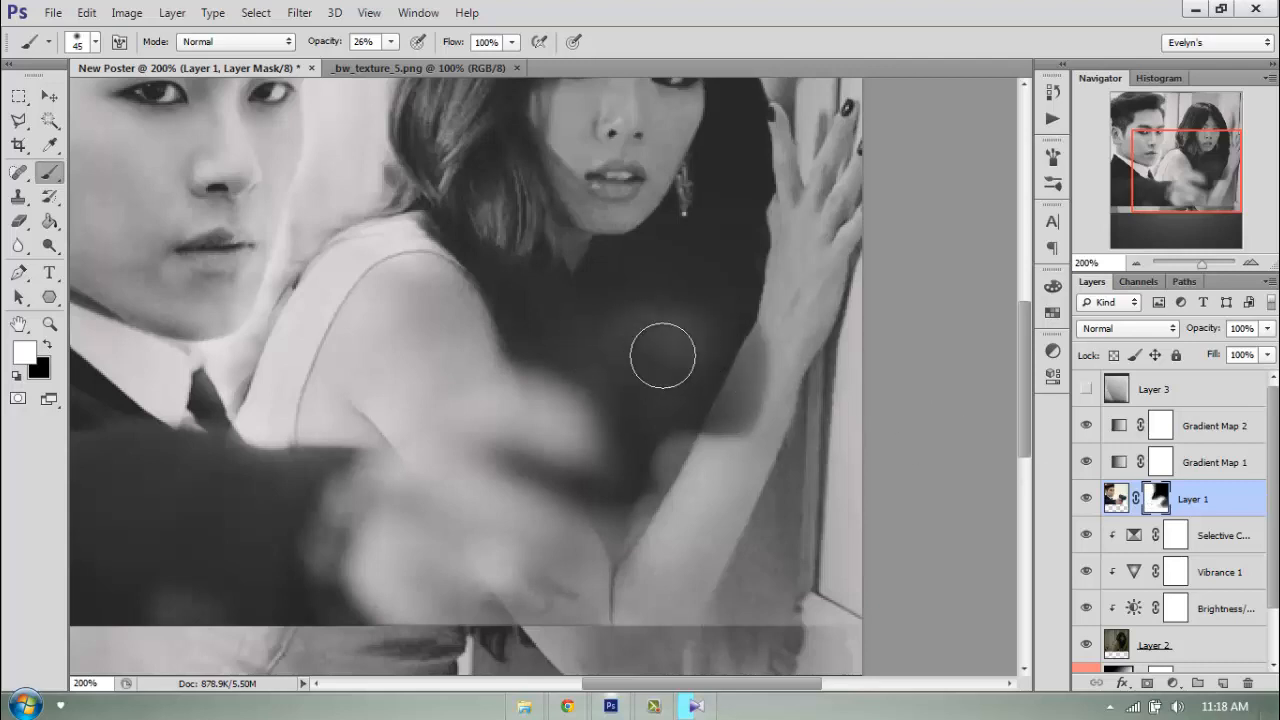
pyautogui.moveTo(660, 354)
pyautogui.mouseDown()
pyautogui.moveTo(735, 379)
pyautogui.moveTo(612, 451)
pyautogui.moveTo(724, 409)
pyautogui.moveTo(740, 348)
pyautogui.moveTo(640, 346)
pyautogui.moveTo(726, 368)
pyautogui.mouseUp()
pyautogui.click(743, 350)
pyautogui.press('x')
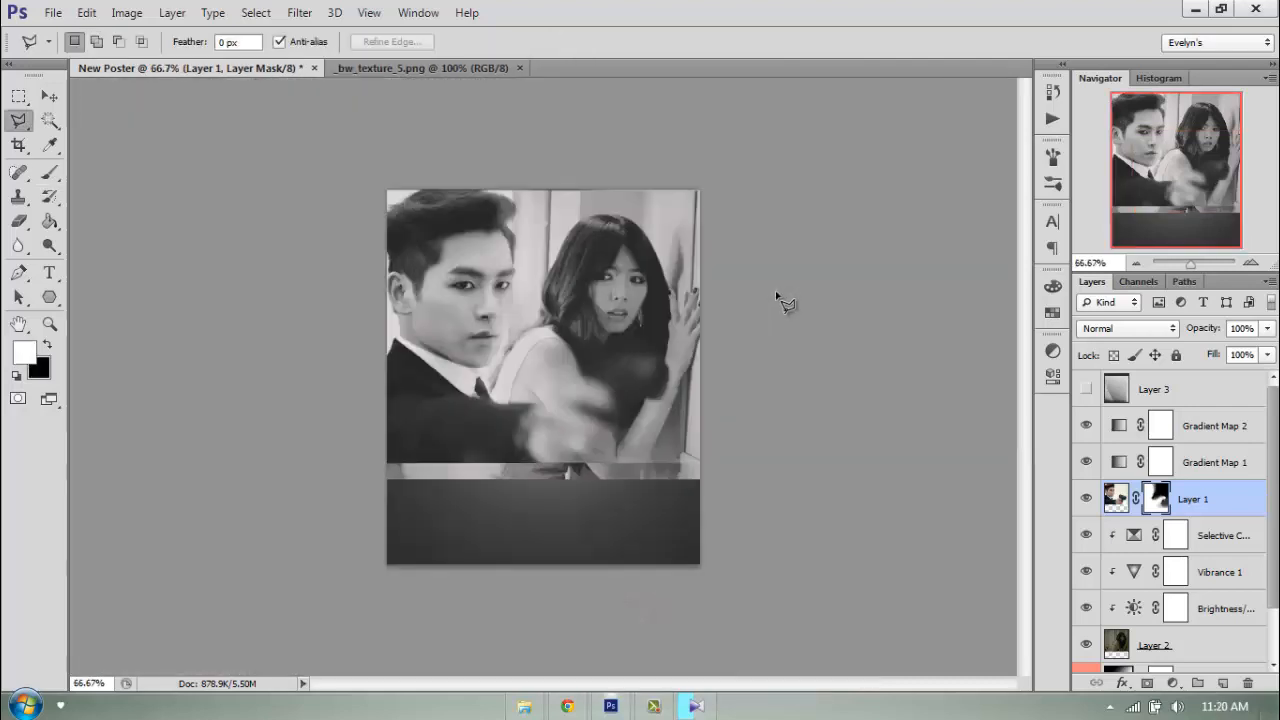
# Look through the Textures Black and White folder for a texture, including the film strip 002, and return to the poster
pyautogui.click(524, 706)
pyautogui.scroll(-5, 615, 470)
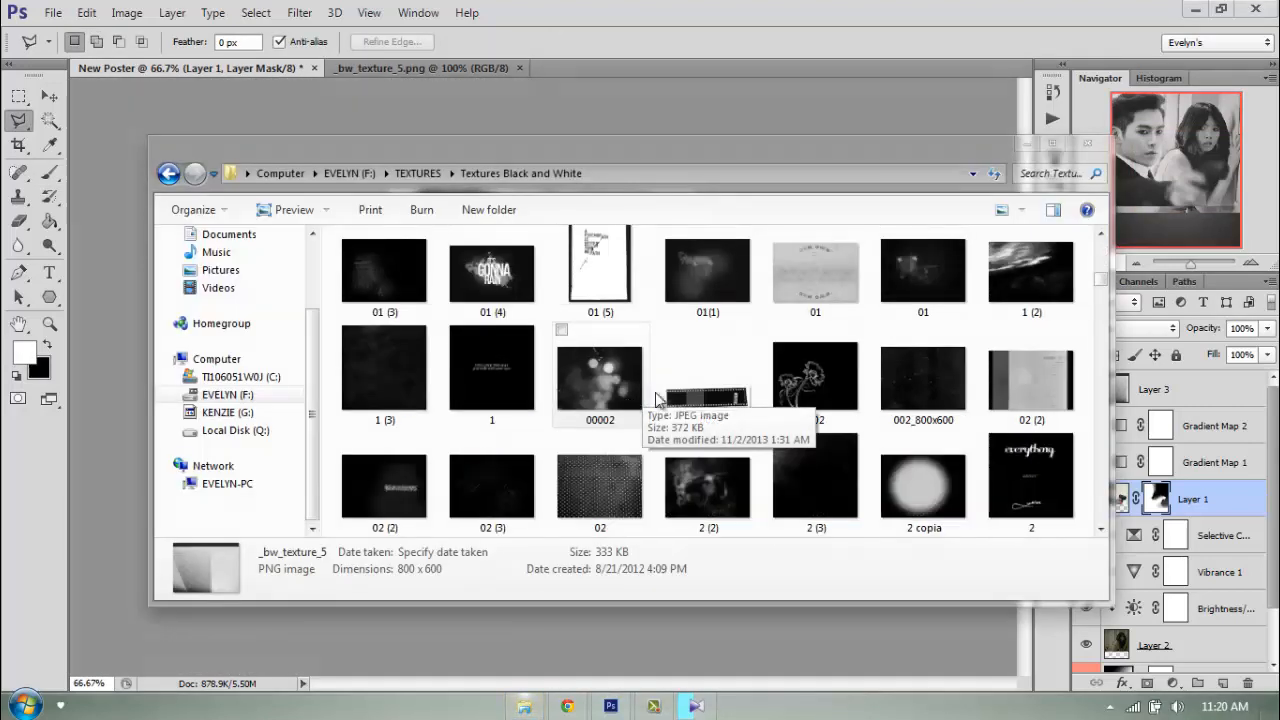
pyautogui.click(703, 404)
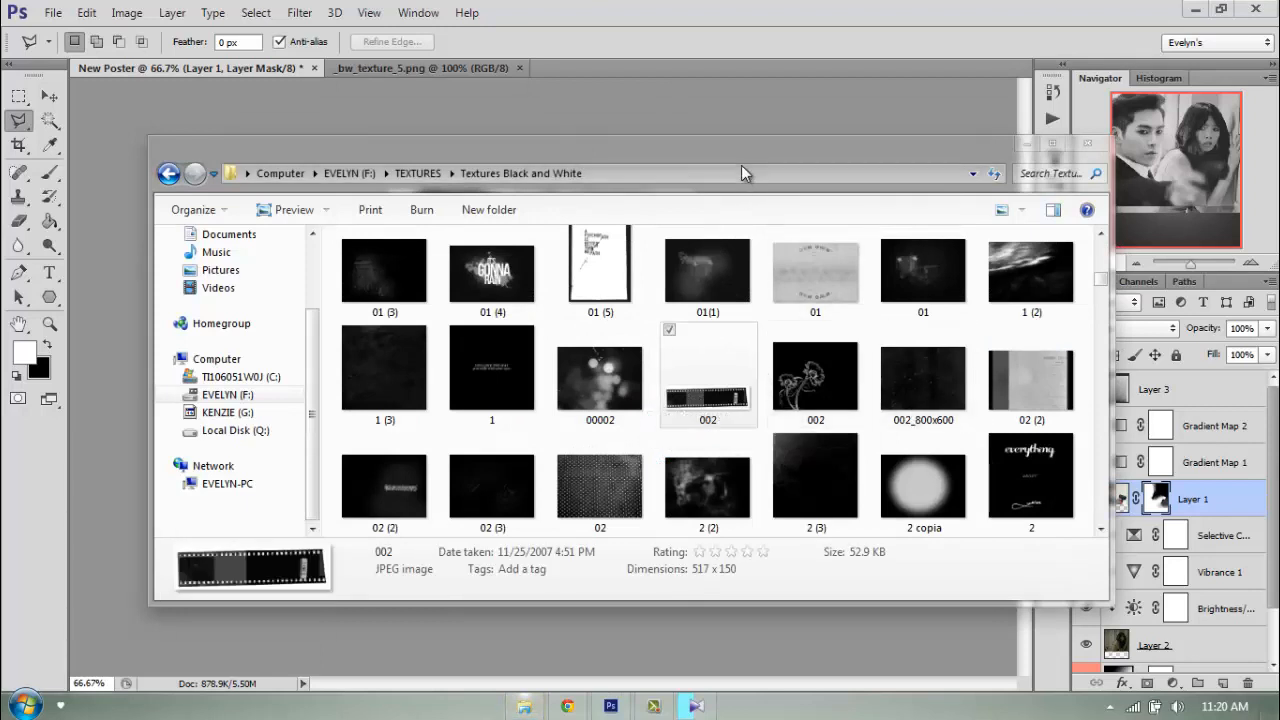
pyautogui.click(563, 86)
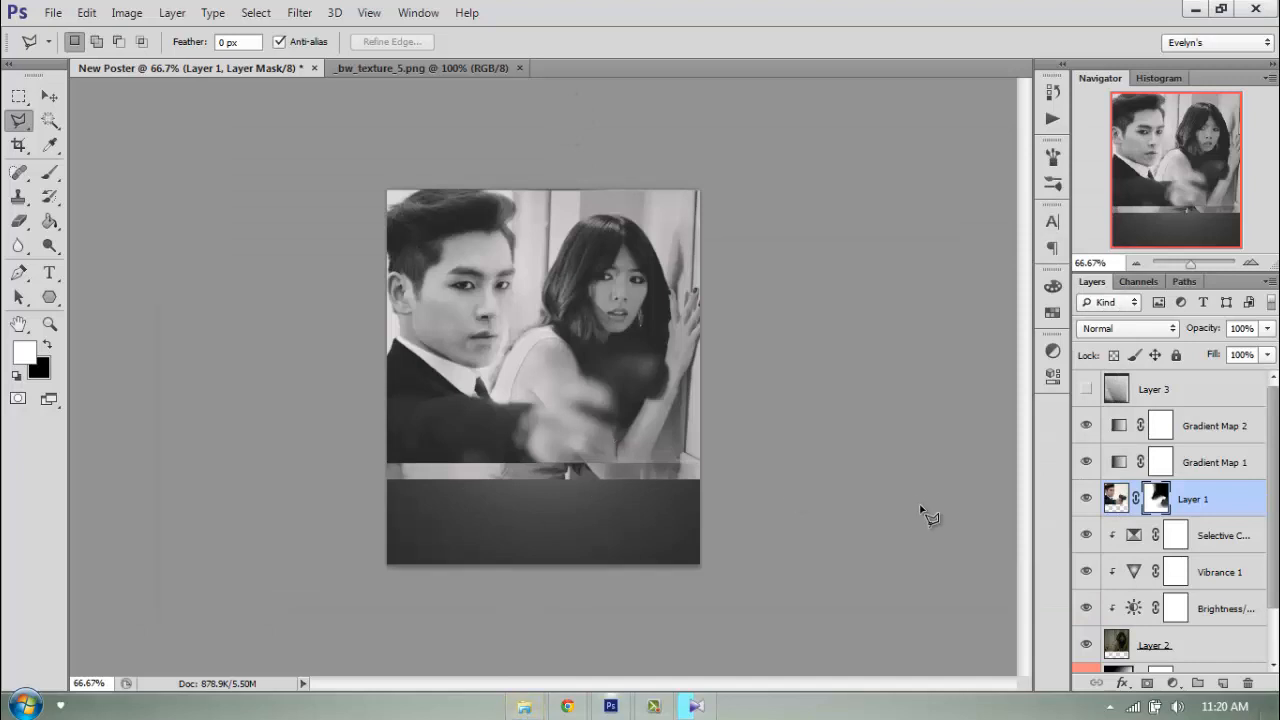
# Try to fade the lower edge of Layer 1 by drawing a black-to-transparent linear gradient on its mask
pyautogui.click(50, 172)
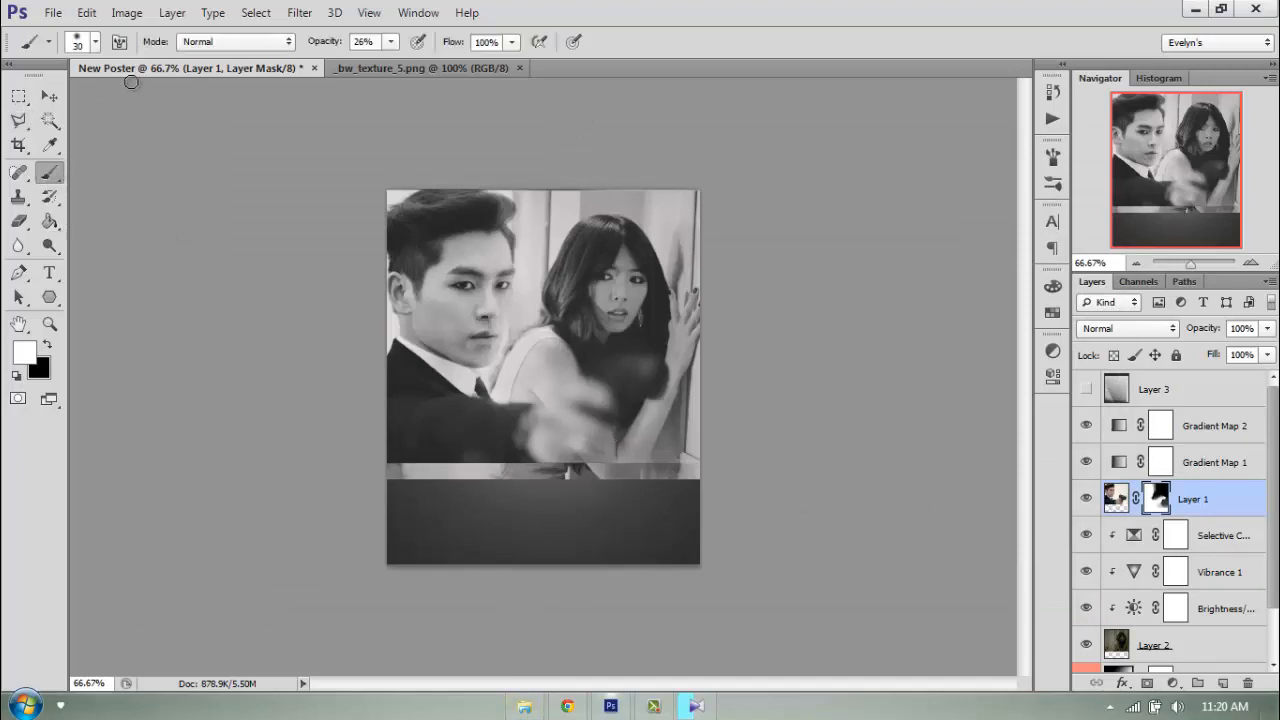
pyautogui.moveTo(55, 222); pyautogui.dragTo(115, 220)
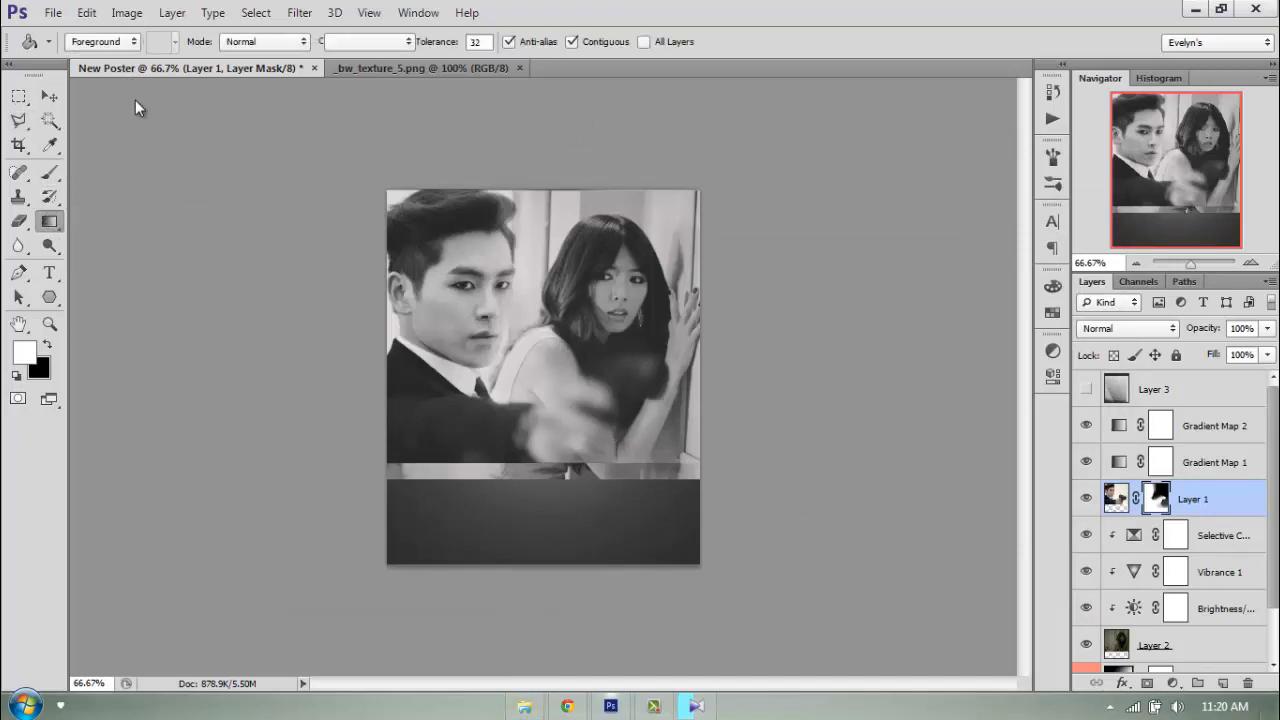
pyautogui.click(134, 43)
pyautogui.click(60, 80)
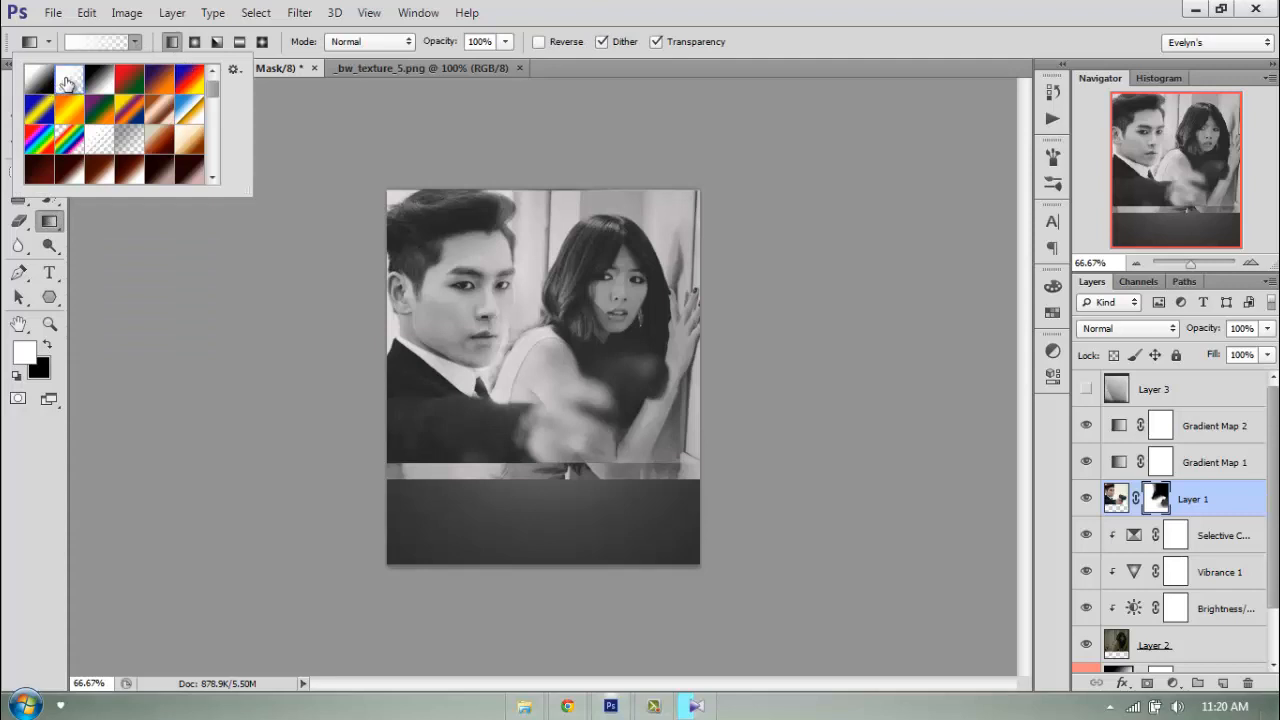
pyautogui.click(45, 345)
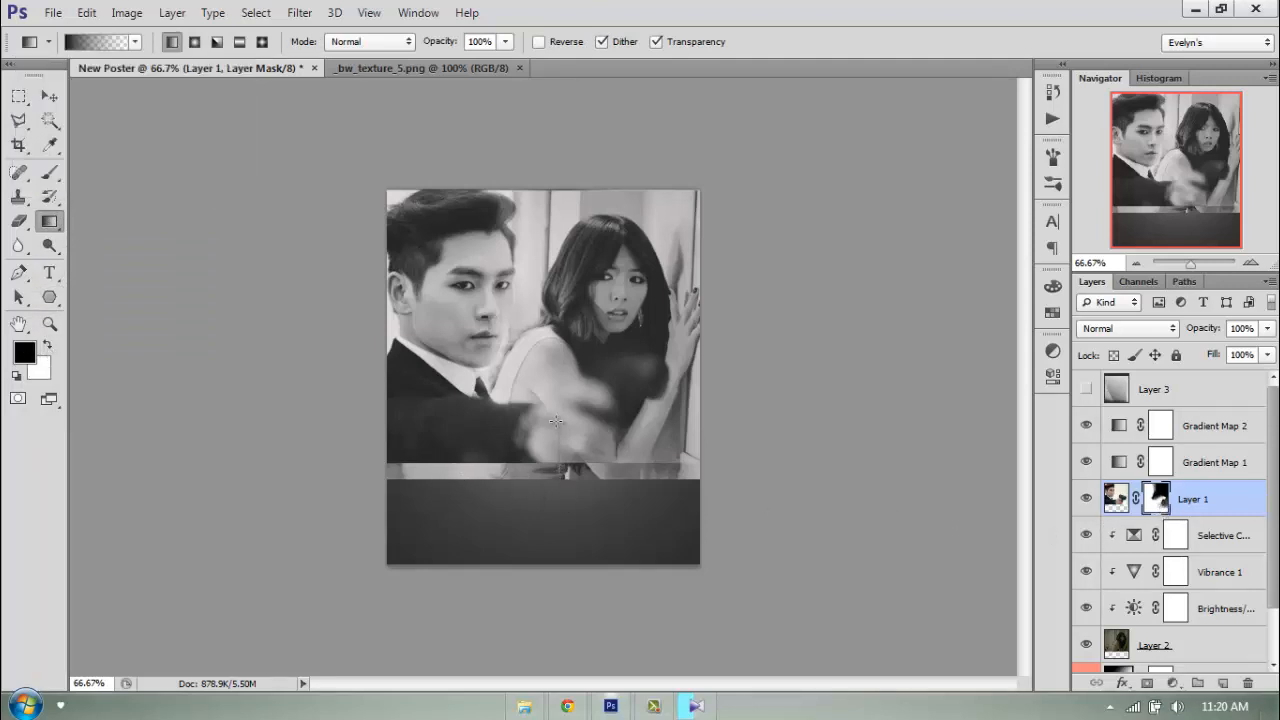
pyautogui.moveTo(556, 418); pyautogui.dragTo(556, 417)
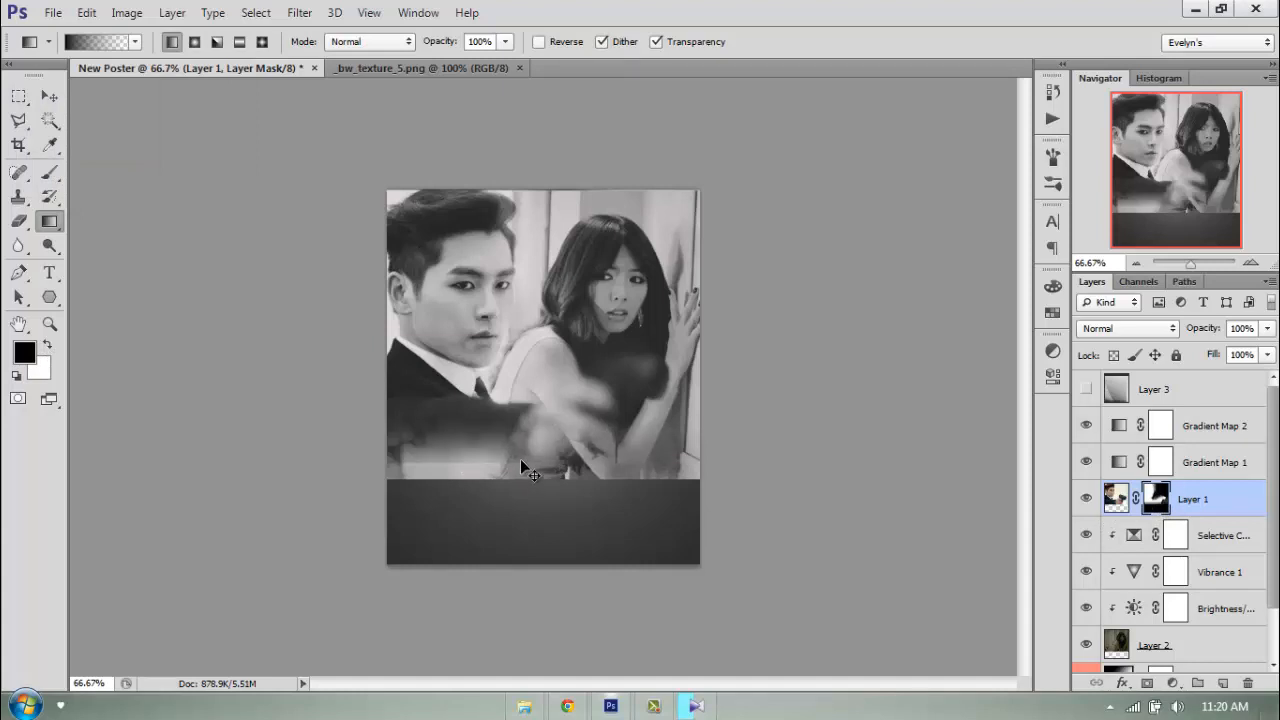
pyautogui.moveTo(520, 459); pyautogui.dragTo(522, 470)
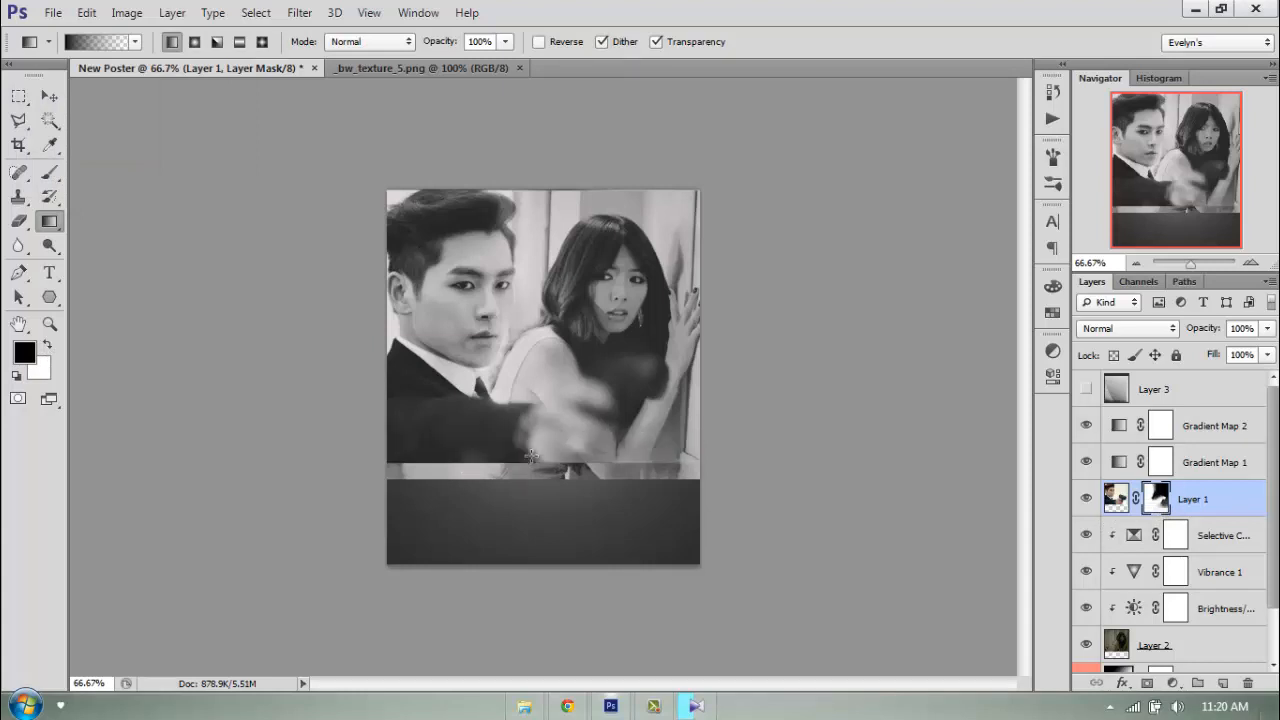
# Find the black band and striped texture 6 in the Textures Black and White folder and open it in Photoshop
pyautogui.click(522, 708)
pyautogui.scroll(-2, 781, 423)
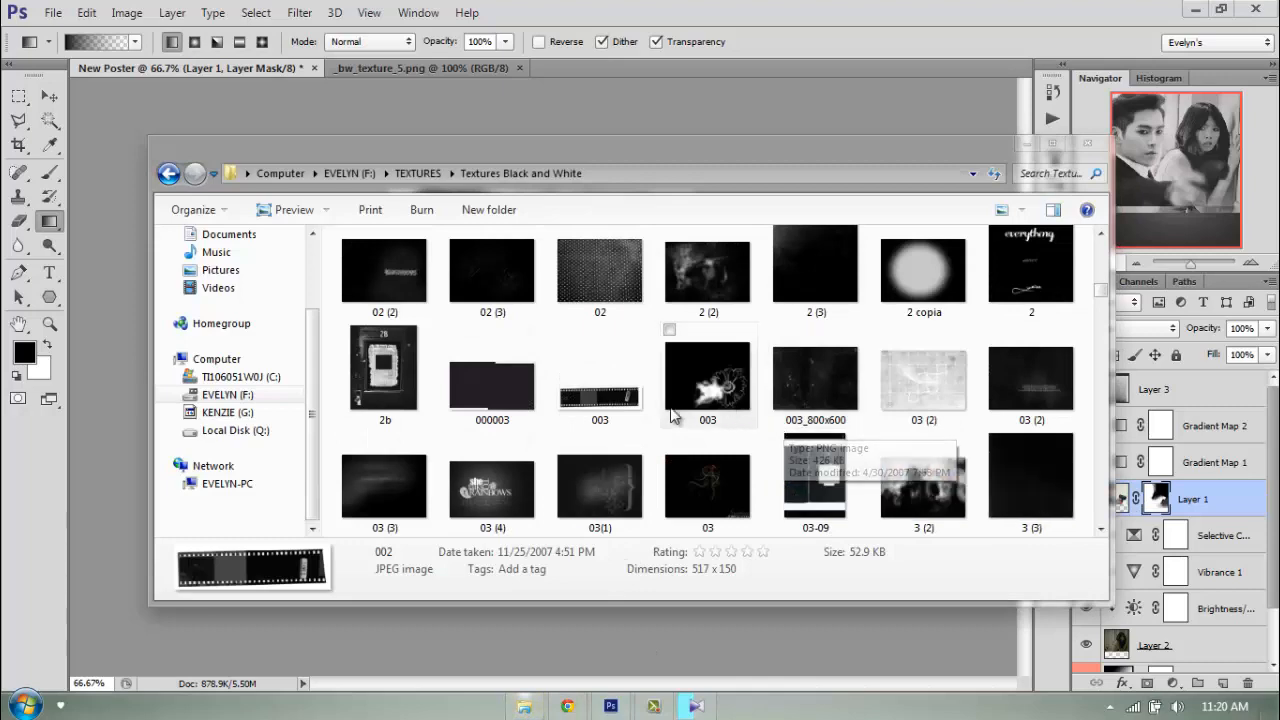
pyautogui.scroll(1, 672, 416)
pyautogui.scroll(-4, 820, 400)
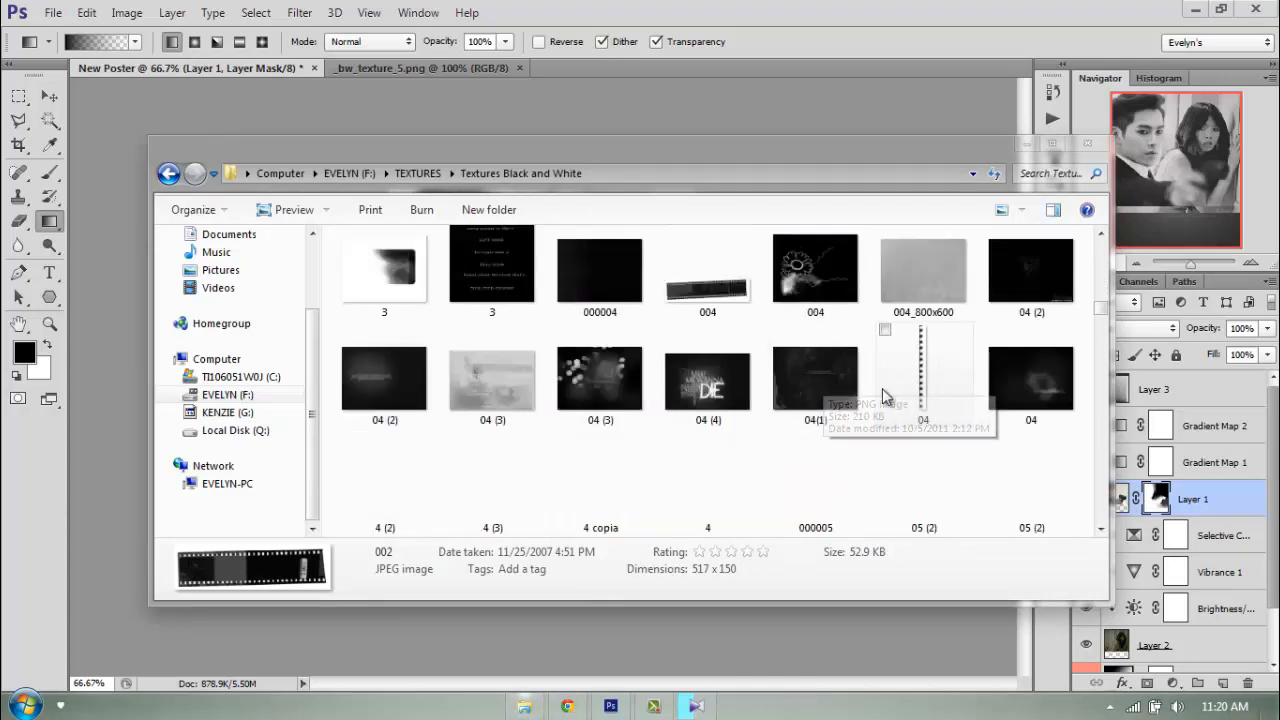
pyautogui.scroll(-2, 576, 400)
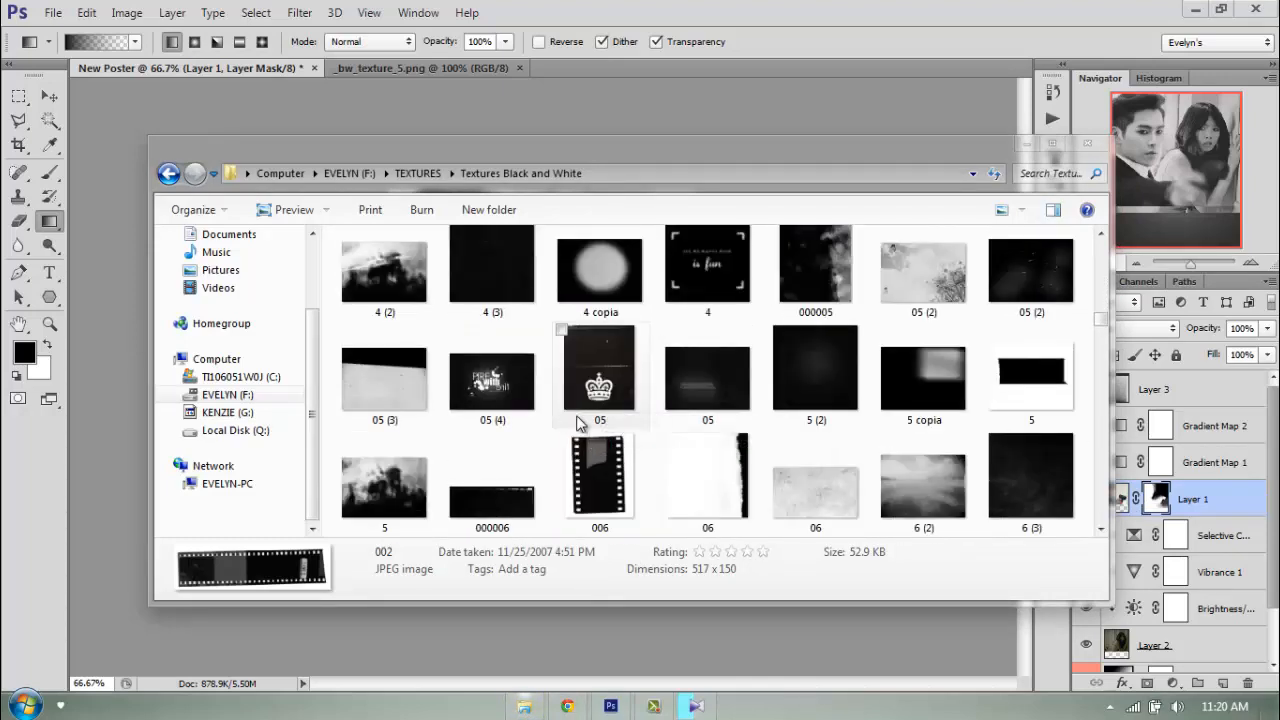
pyautogui.scroll(2, 685, 455)
pyautogui.scroll(-2, 720, 470)
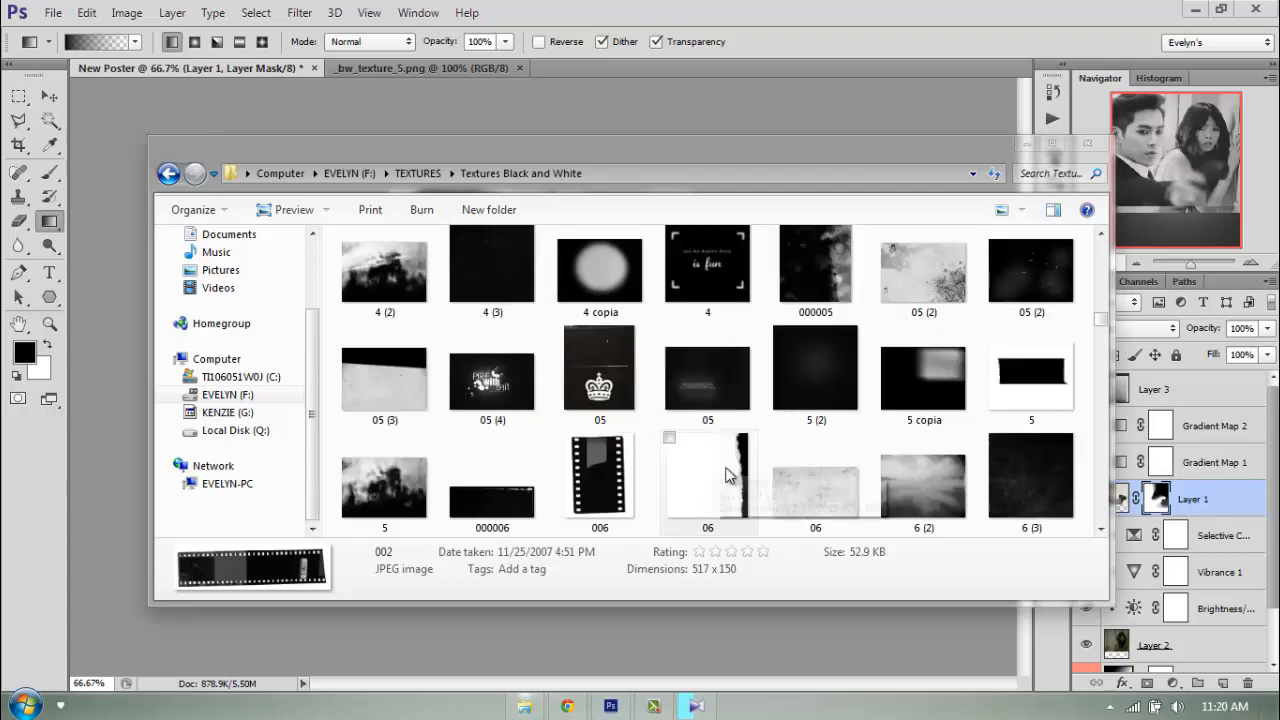
pyautogui.moveTo(530, 493); pyautogui.dragTo(620, 385)
pyautogui.scroll(-8, 689, 369)
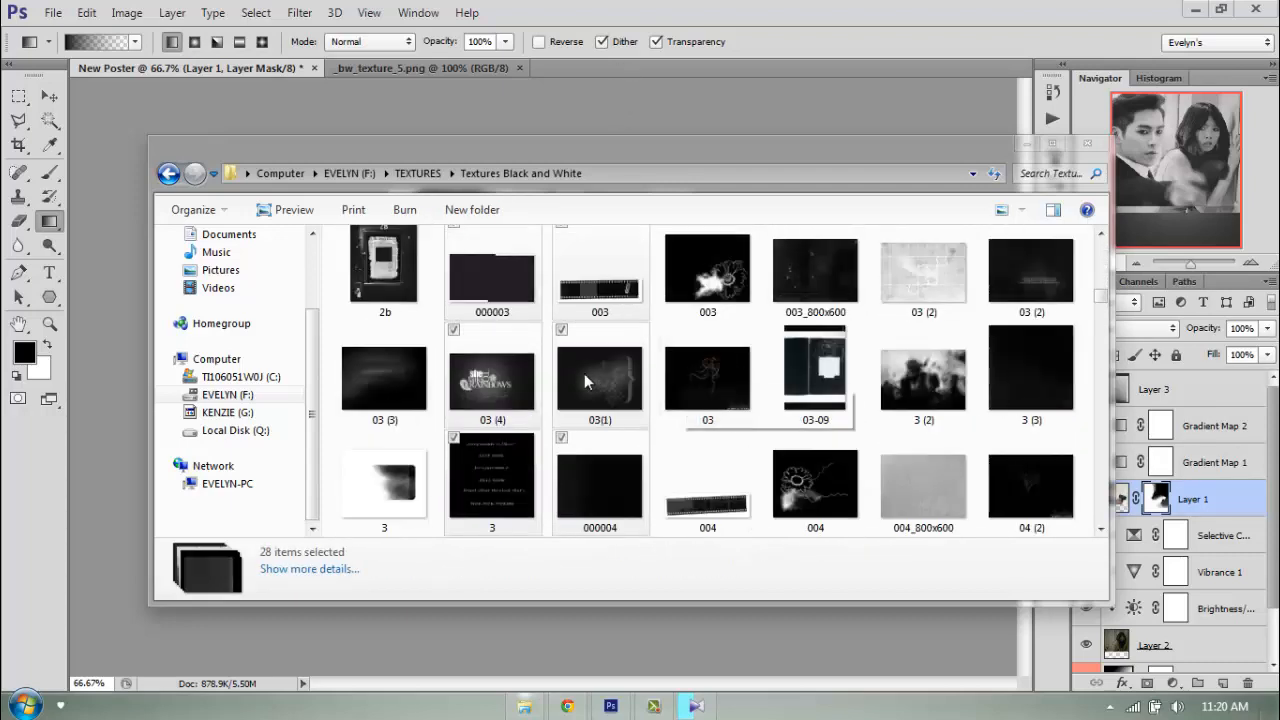
pyautogui.click(728, 380)
pyautogui.scroll(-2, 760, 385)
pyautogui.scroll(-10, 786, 387)
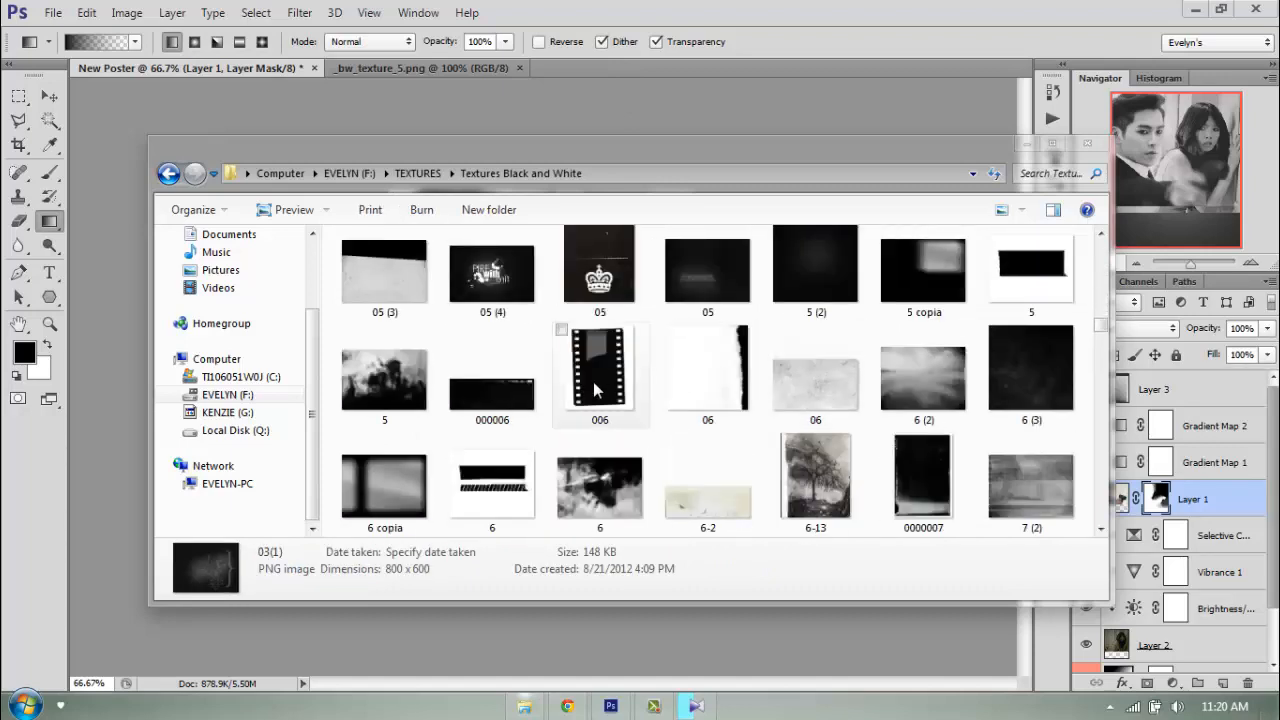
pyautogui.scroll(3, 558, 400)
pyautogui.moveTo(491, 278); pyautogui.dragTo(584, 68)
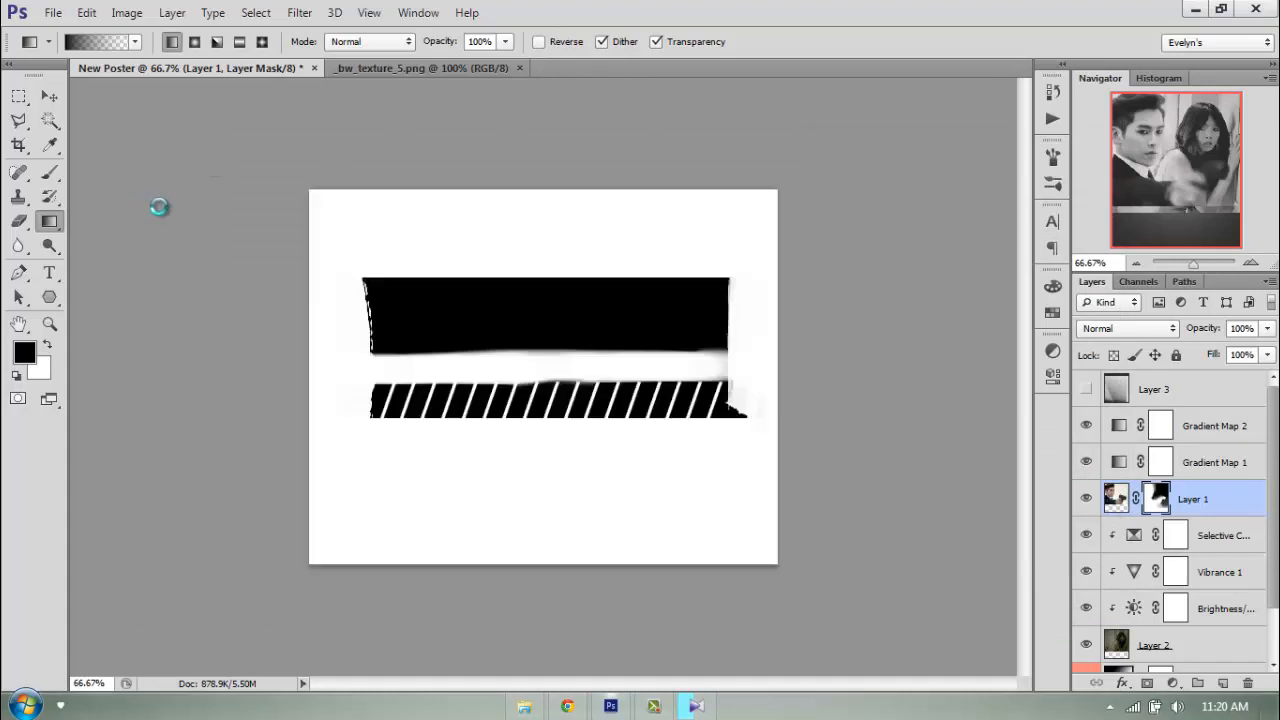
# Place the 6.jpg texture over the poster's lower part, above Layer 1, with the Multiply blend mode
pyautogui.click(49, 96)
pyautogui.moveTo(458, 291); pyautogui.dragTo(613, 487)
pyautogui.click(1128, 328)
pyautogui.click(1111, 68)
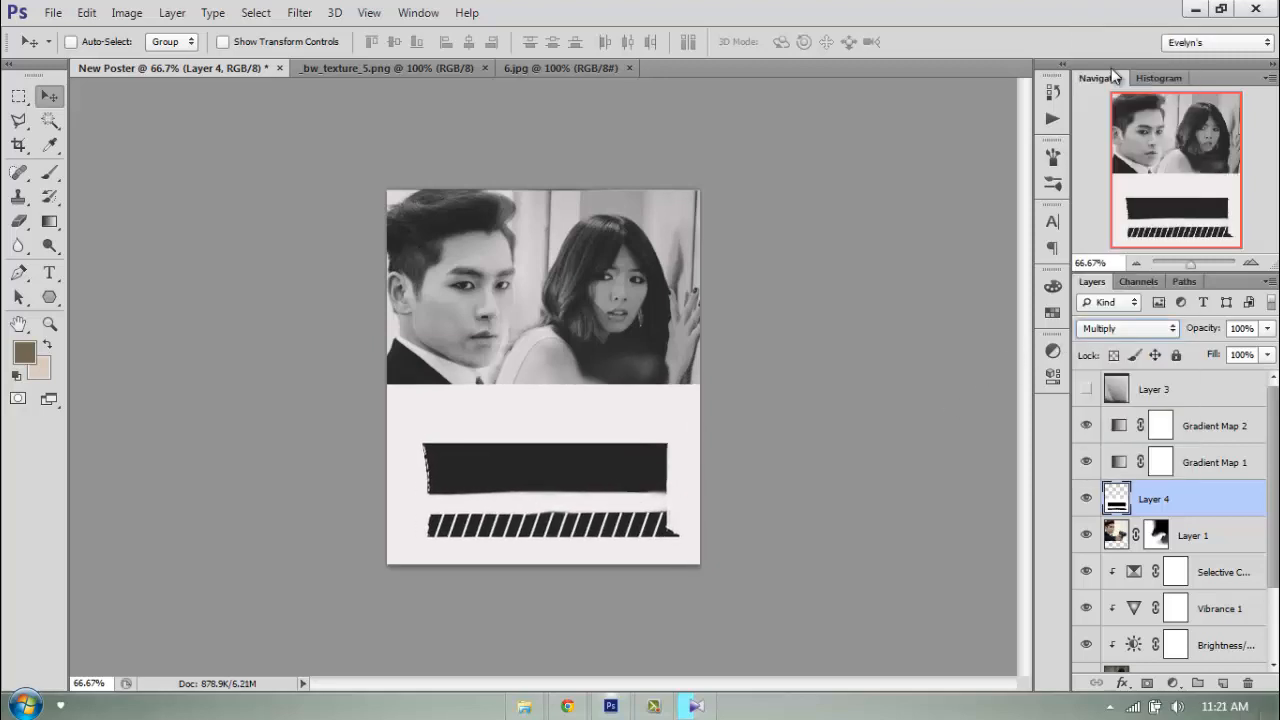
pyautogui.moveTo(629, 455); pyautogui.dragTo(557, 470)
# Stretch Layer 4 to 137.40% width, centre it across the poster's bottom, and rotate it to -2.18 degrees
pyautogui.hotkey('ctrl', 't')
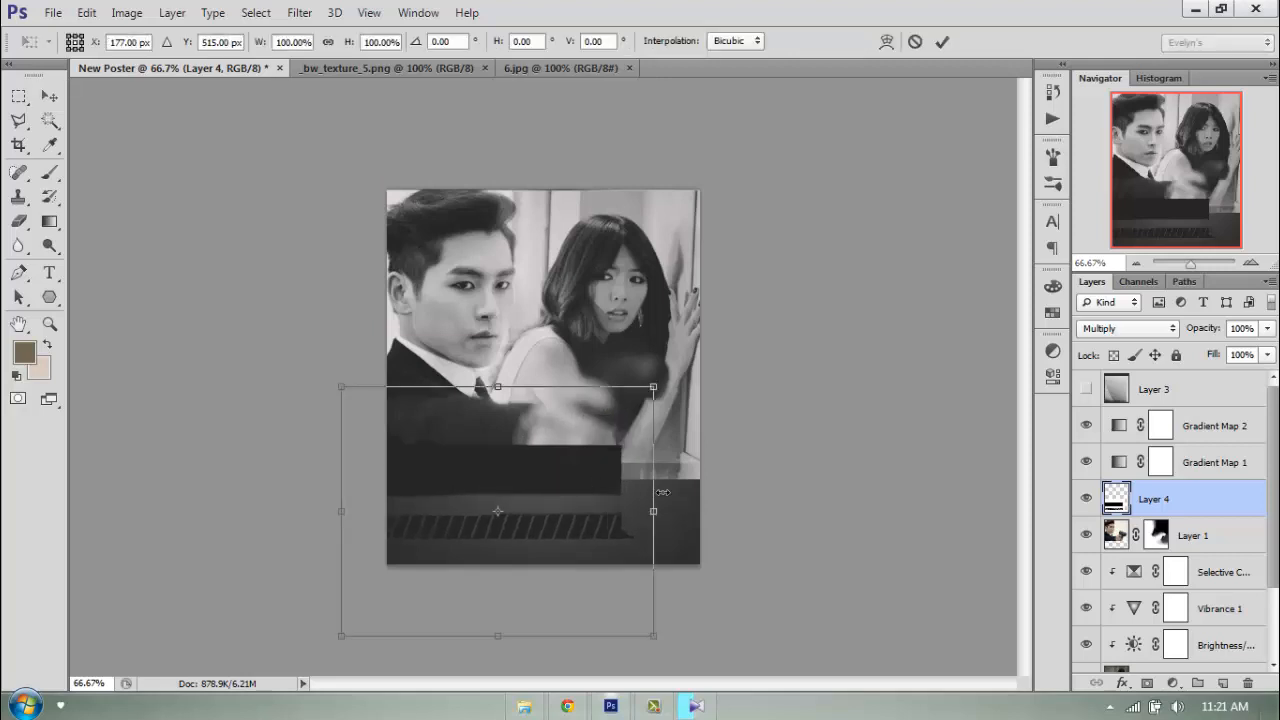
pyautogui.moveTo(654, 511); pyautogui.dragTo(770, 511)
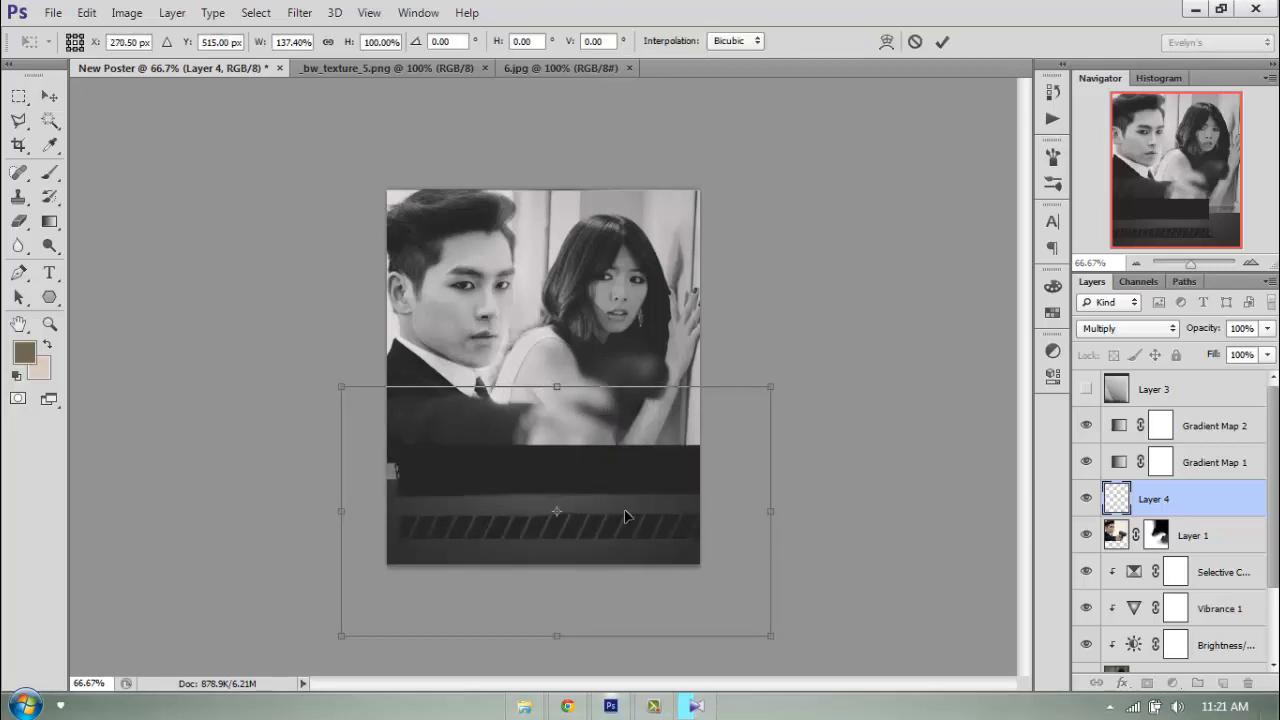
pyautogui.moveTo(610, 505); pyautogui.dragTo(606, 505)
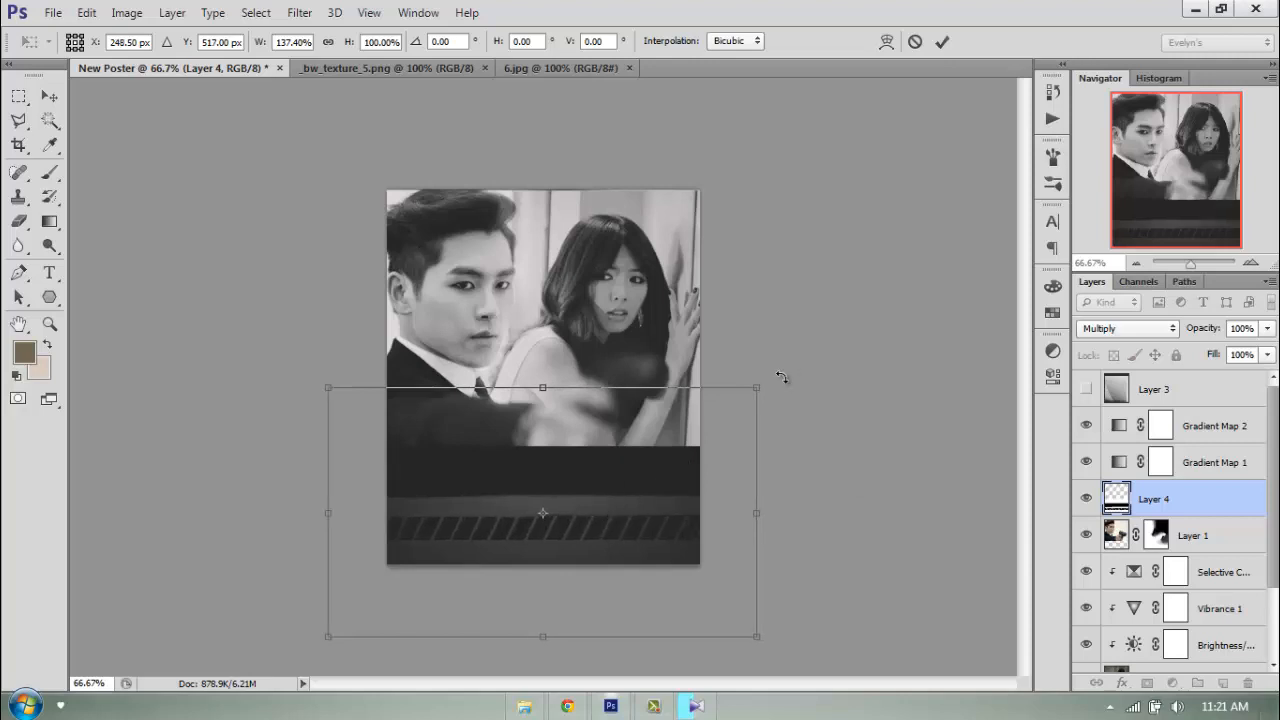
pyautogui.moveTo(782, 377); pyautogui.dragTo(777, 368)
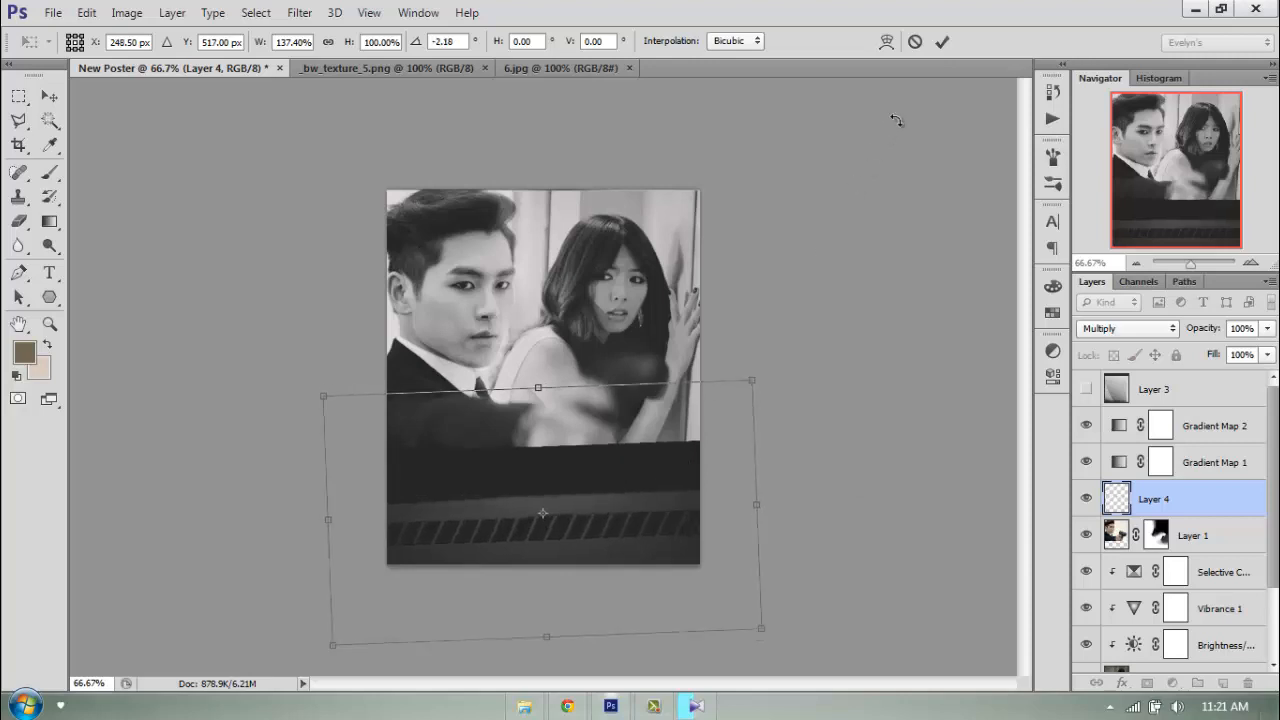
pyautogui.click(943, 43)
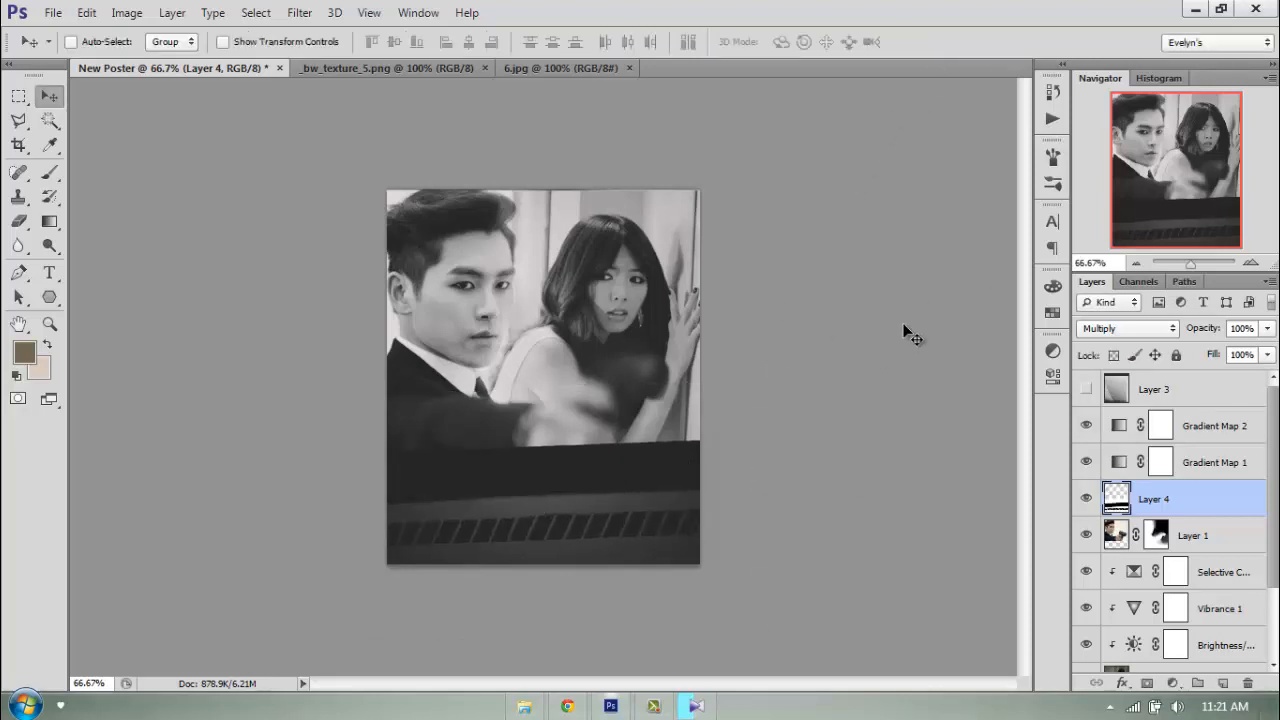
# Show the hidden Layer 3 texture again and lower its opacity to 61%
pyautogui.moveTo(1186, 488)
pyautogui.mouseDown()
pyautogui.moveTo(1148, 420)
pyautogui.moveTo(1181, 525)
pyautogui.moveTo(1172, 501)
pyautogui.mouseUp()
pyautogui.click(1155, 394)
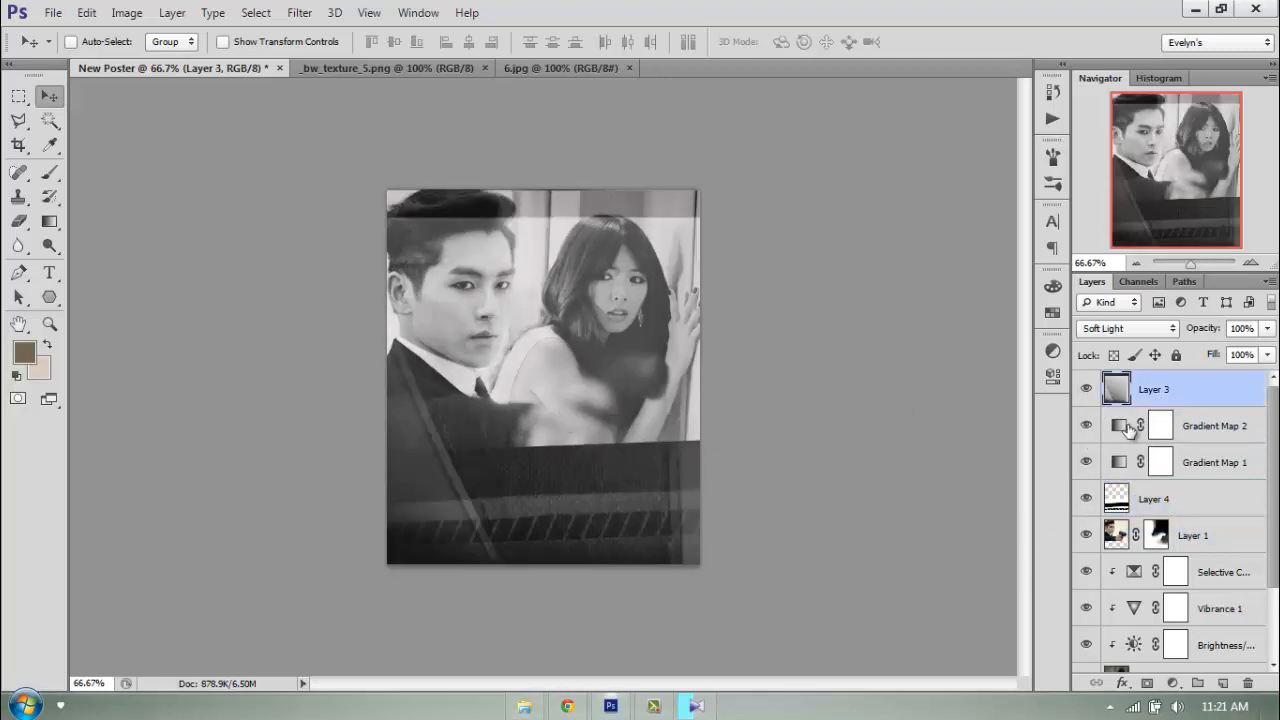
pyautogui.moveTo(620, 367)
pyautogui.mouseDown()
pyautogui.moveTo(615, 322)
pyautogui.moveTo(615, 368)
pyautogui.mouseUp()
pyautogui.moveTo(586, 266); pyautogui.dragTo(565, 277)
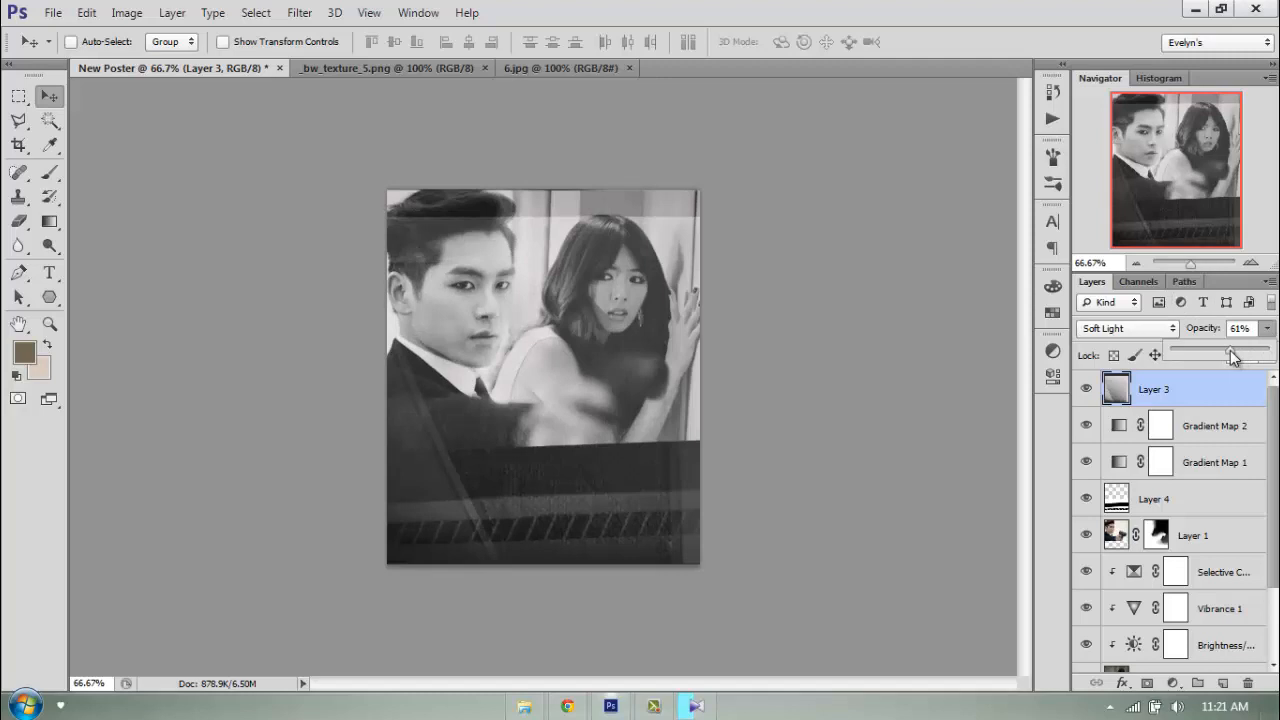
# Find the shattered-glass texture glass1 in the Textures Black and White folder and open it in Photoshop
pyautogui.click(545, 703)
pyautogui.scroll(-5, 692, 480)
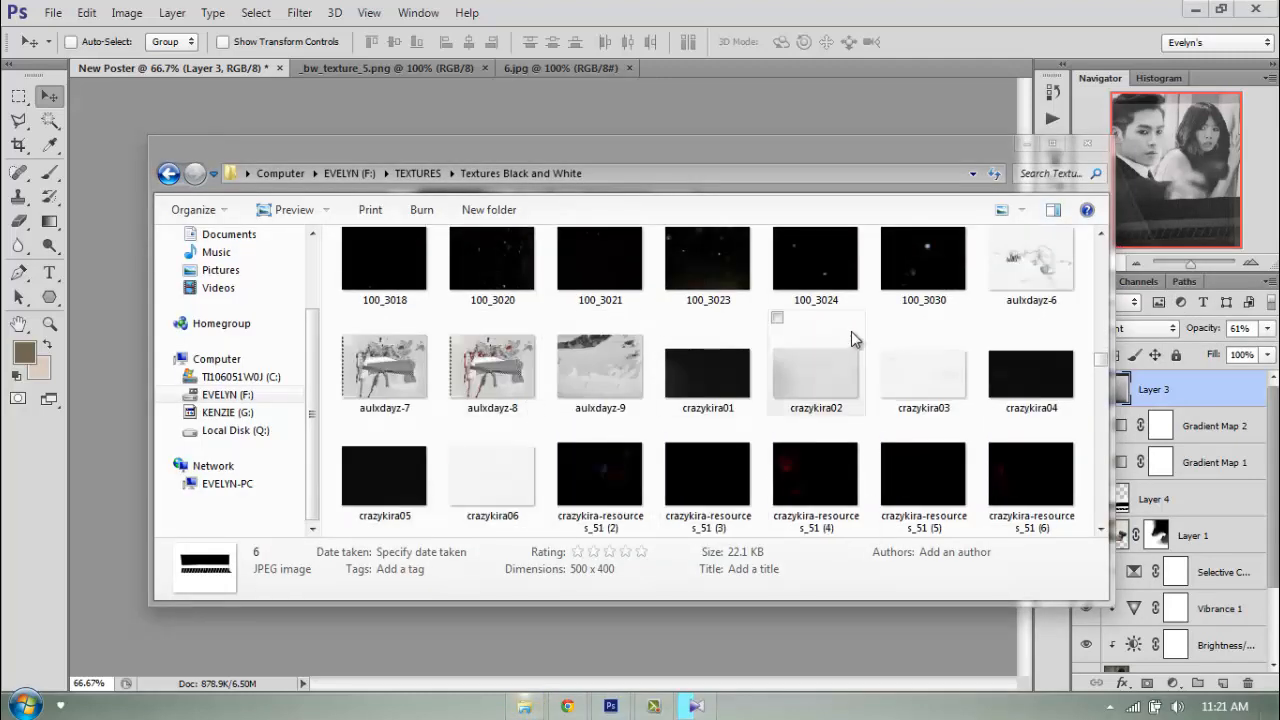
pyautogui.scroll(-3, 880, 345)
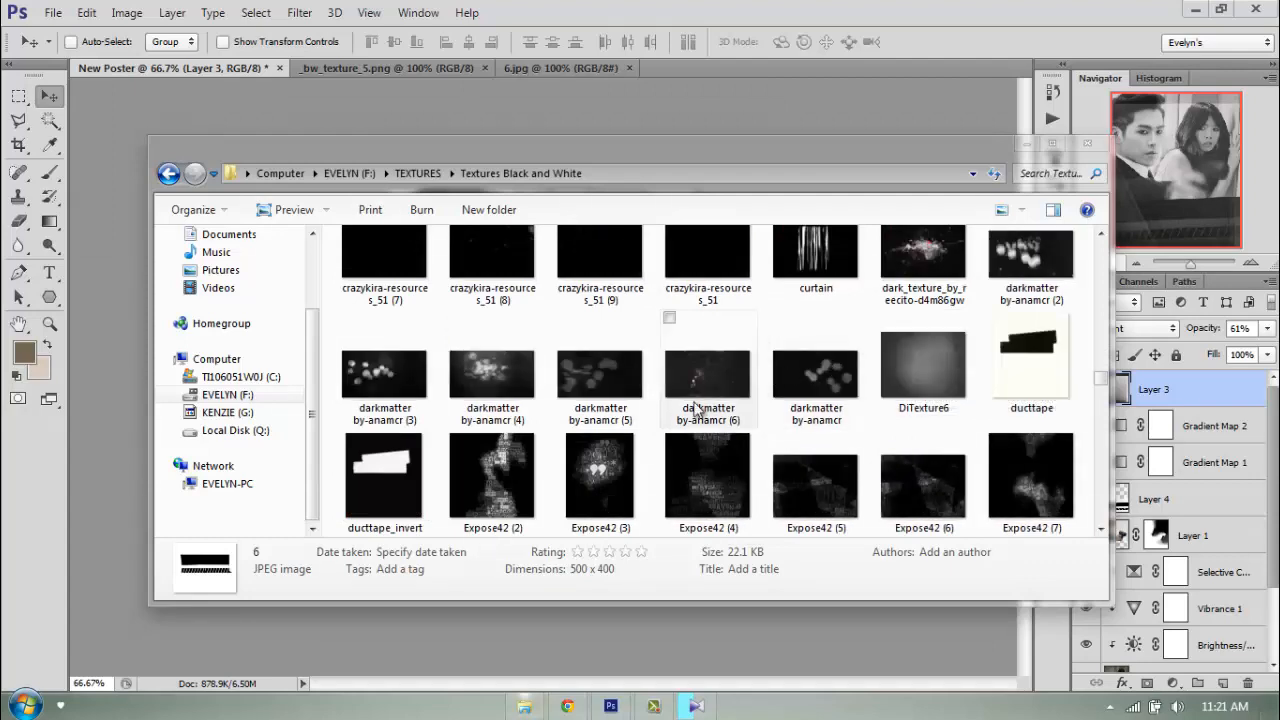
pyautogui.scroll(-5, 689, 410)
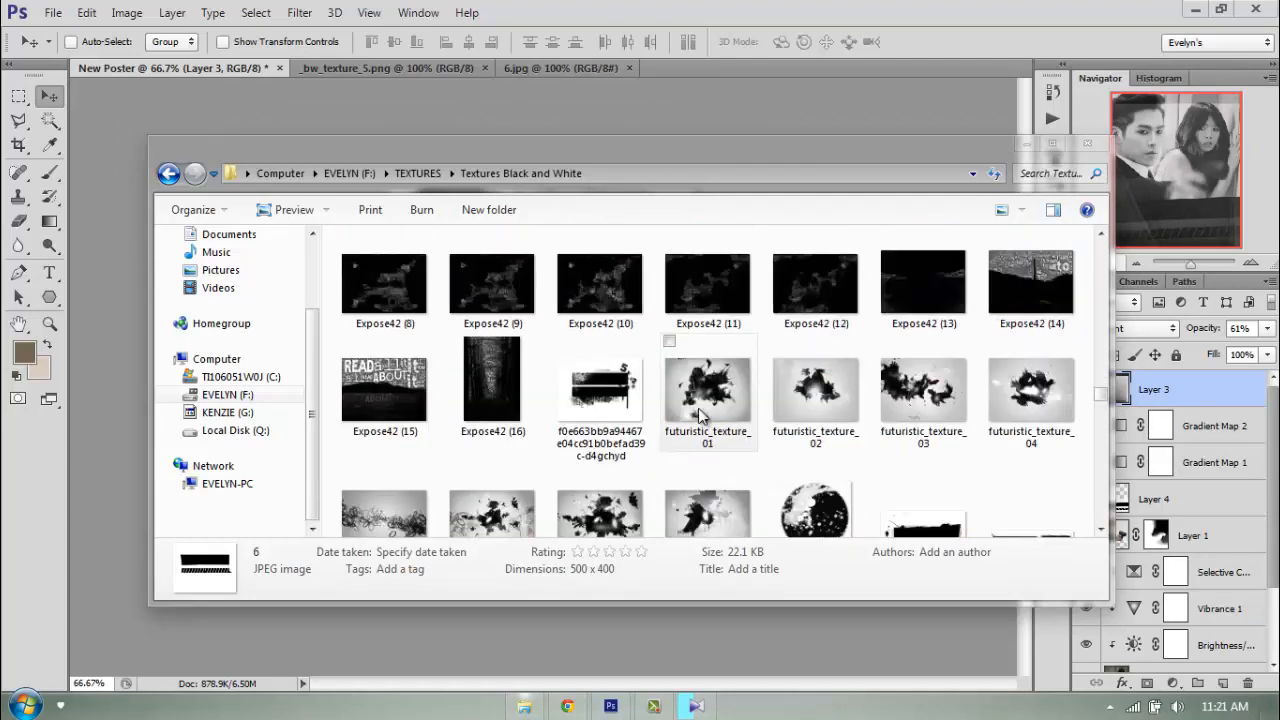
pyautogui.scroll(-3, 765, 408)
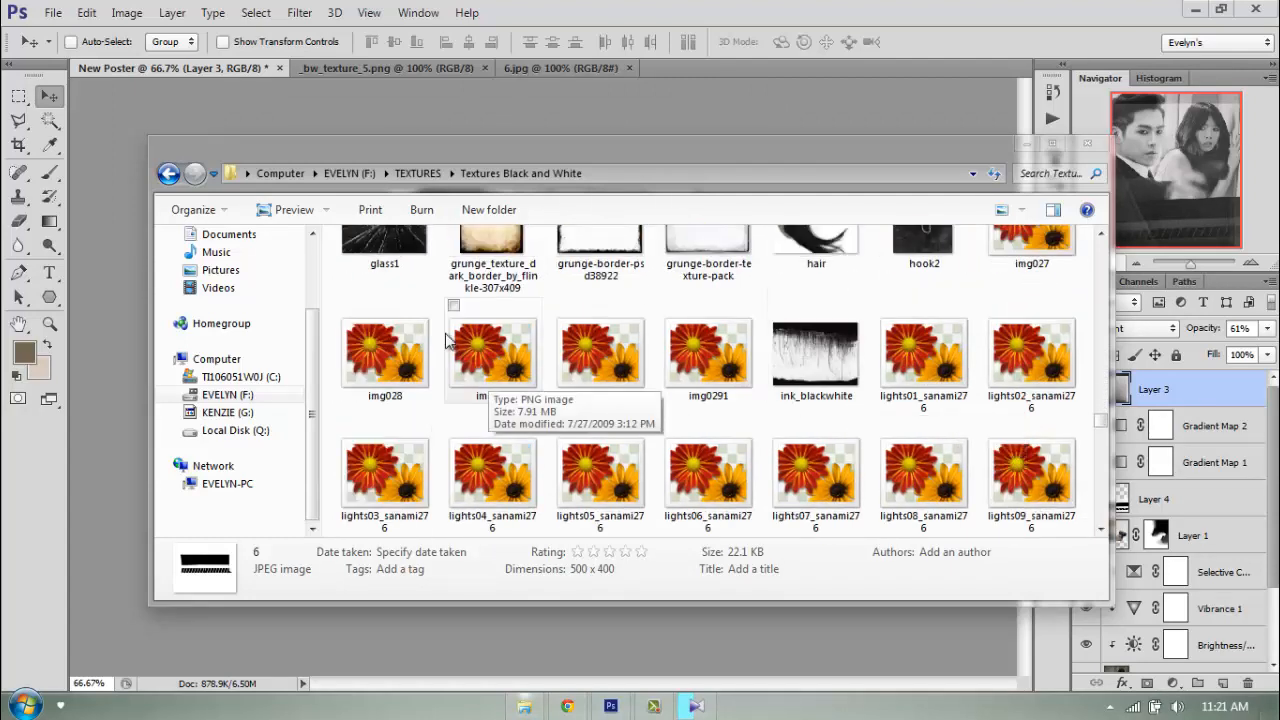
pyautogui.scroll(2, 449, 343)
pyautogui.moveTo(392, 380); pyautogui.dragTo(708, 65)
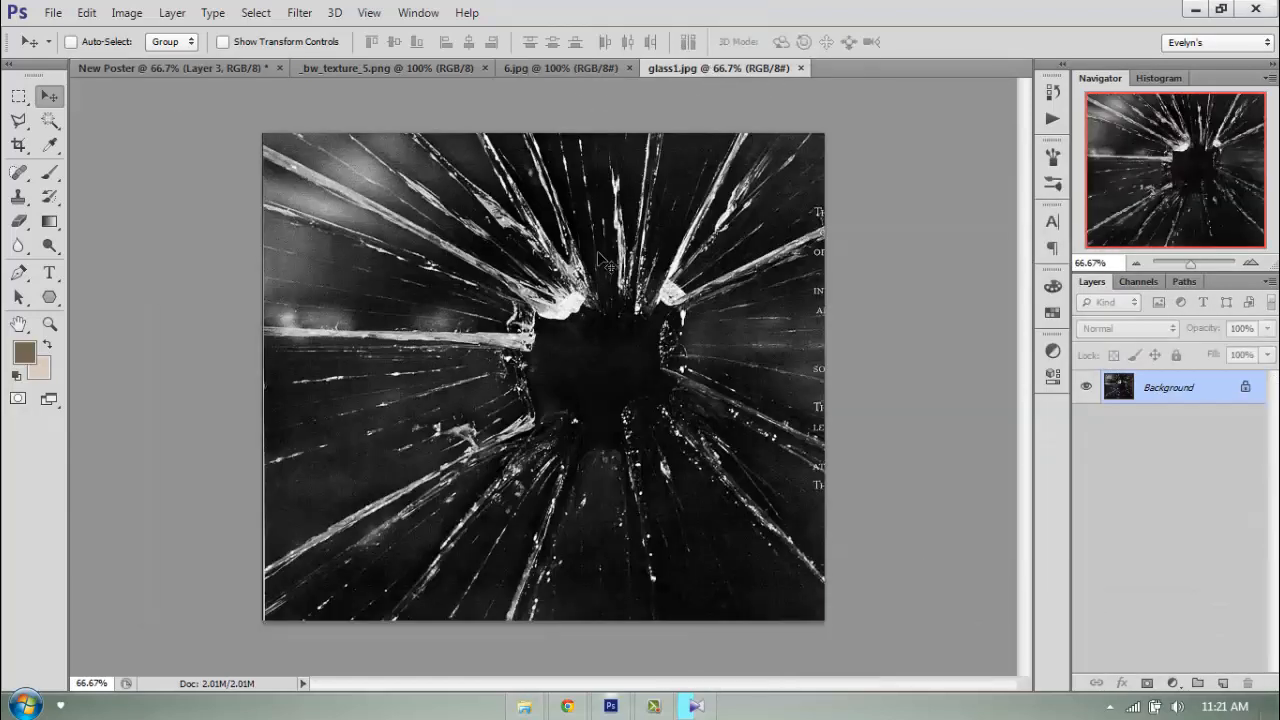
# Place the glass1.jpg texture over the whole poster as the uppermost layer with the Soft Light blend mode
pyautogui.moveTo(425, 155); pyautogui.dragTo(510, 165)
pyautogui.moveTo(640, 362); pyautogui.dragTo(745, 398)
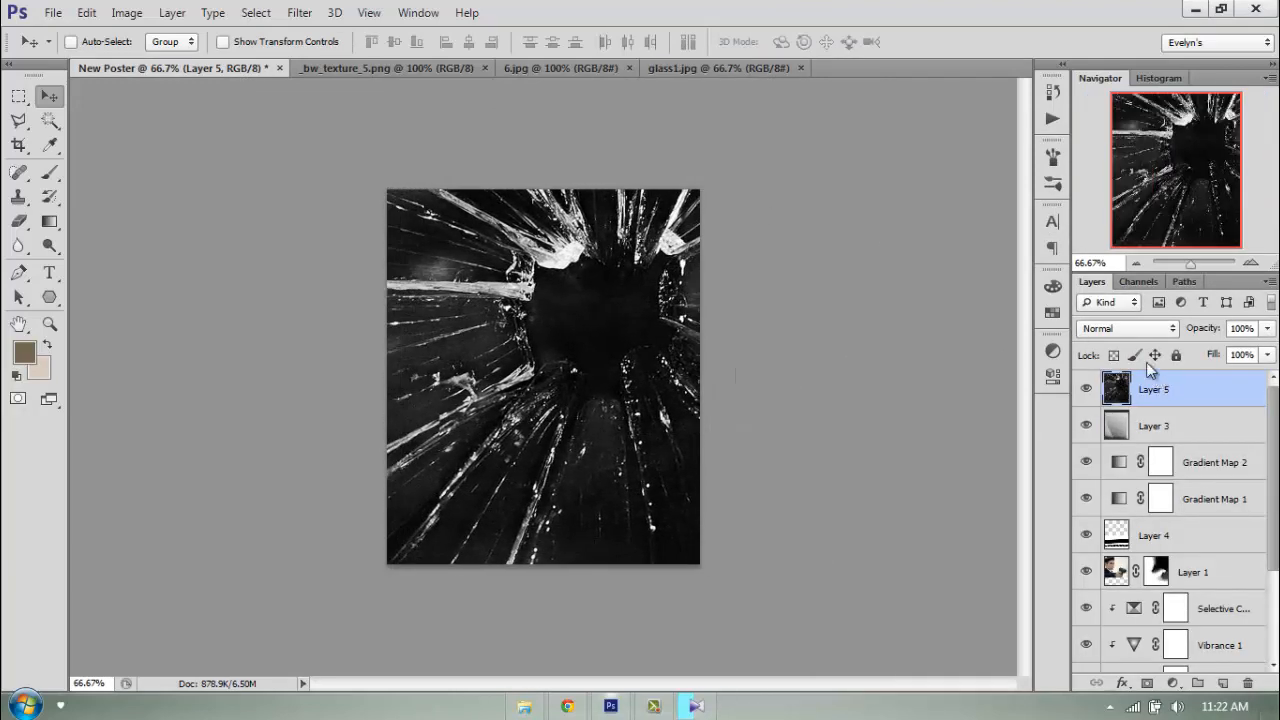
pyautogui.click(1128, 328)
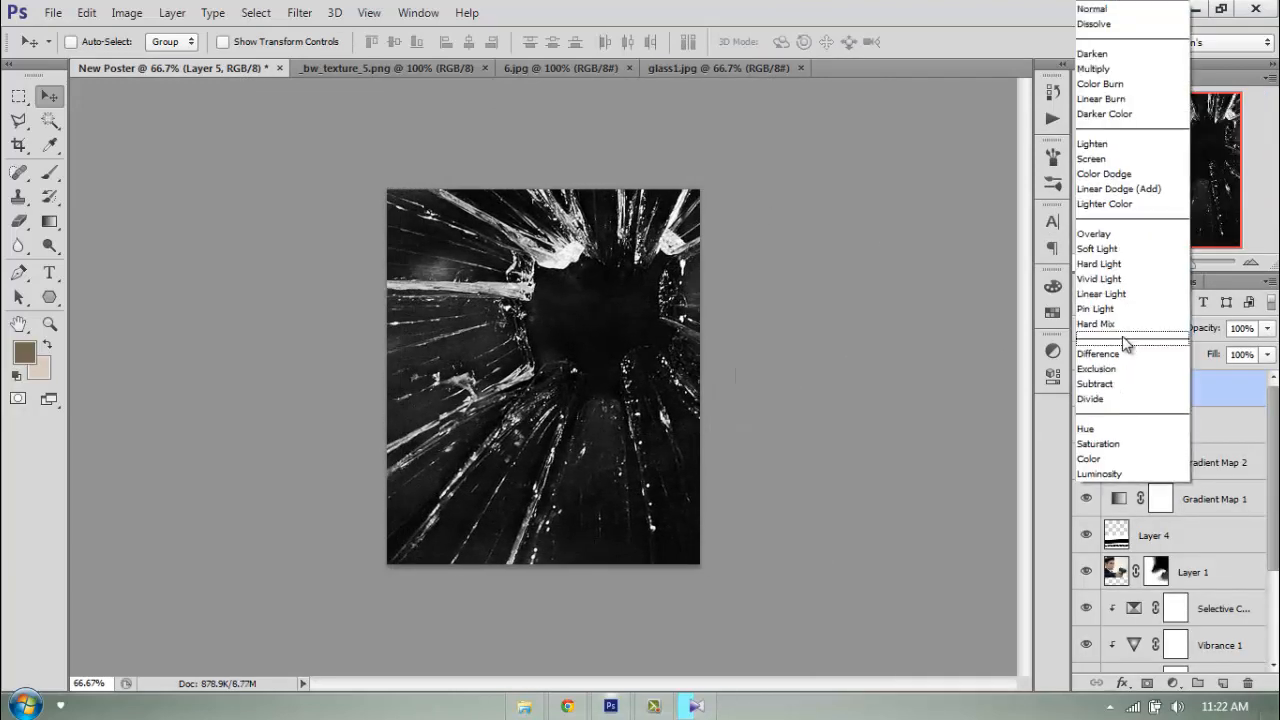
pyautogui.click(1100, 159)
pyautogui.click(1147, 333)
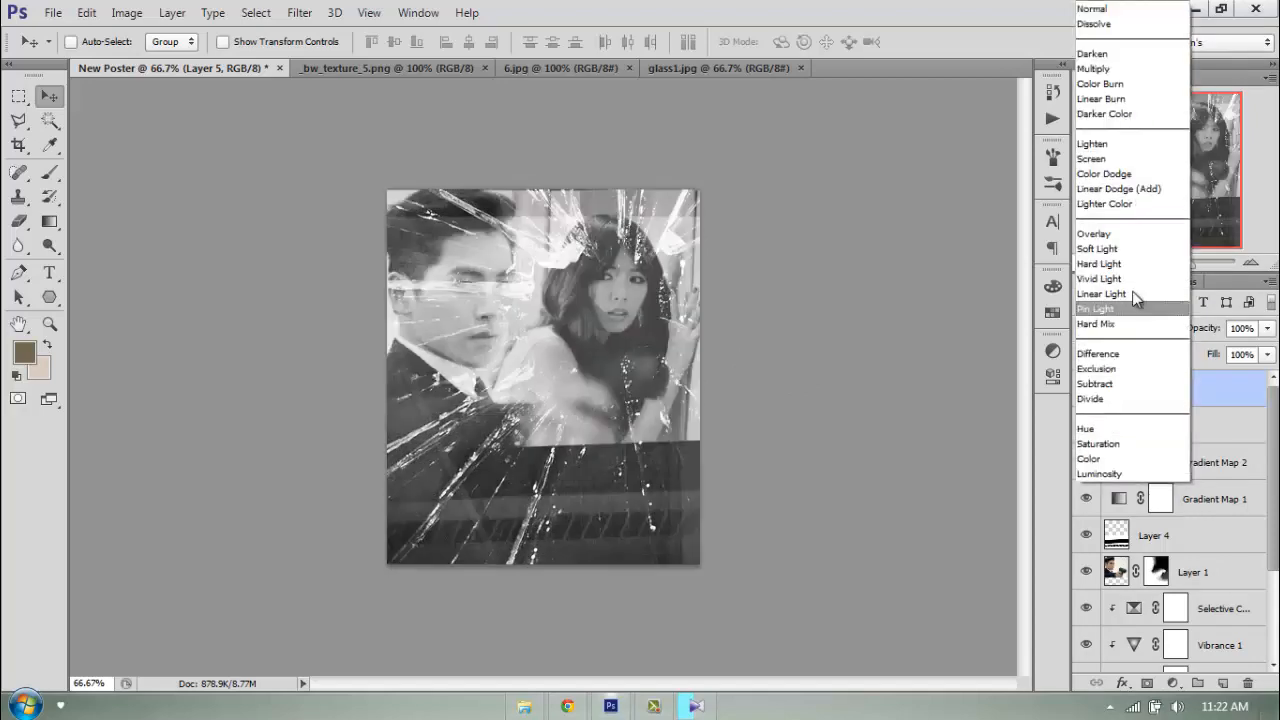
pyautogui.click(1097, 248)
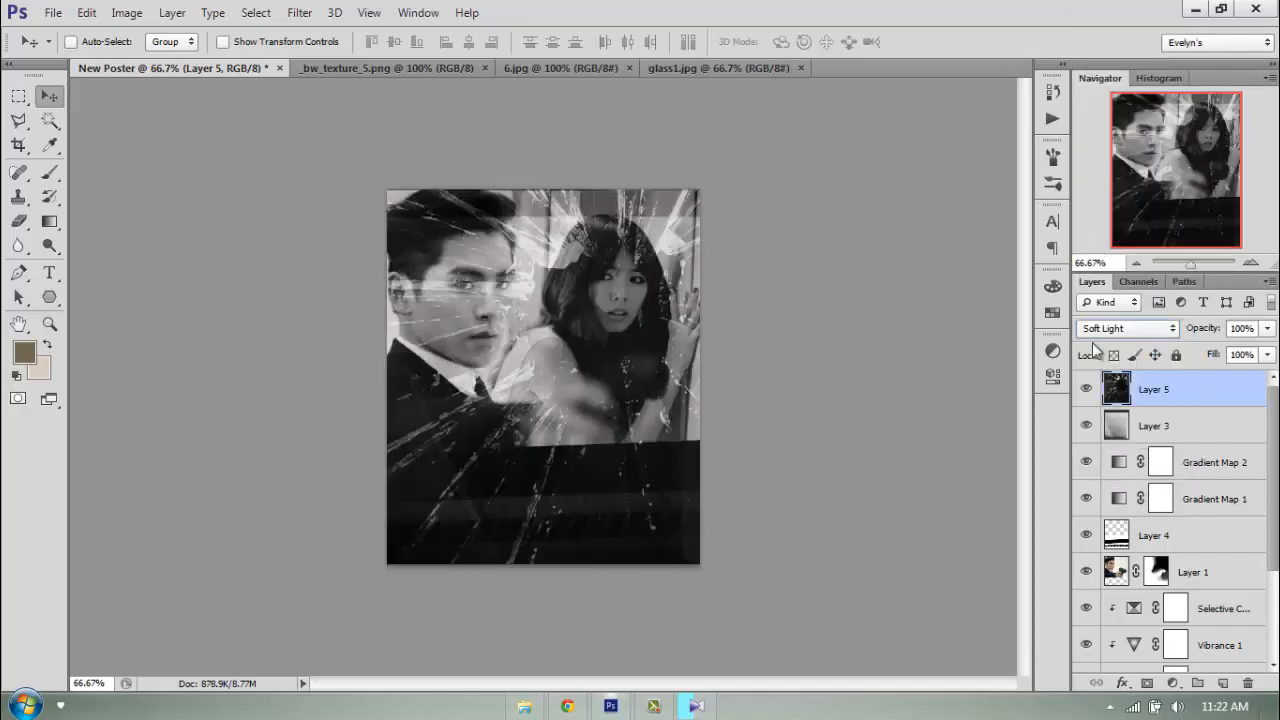
pyautogui.moveTo(651, 322); pyautogui.dragTo(650, 318)
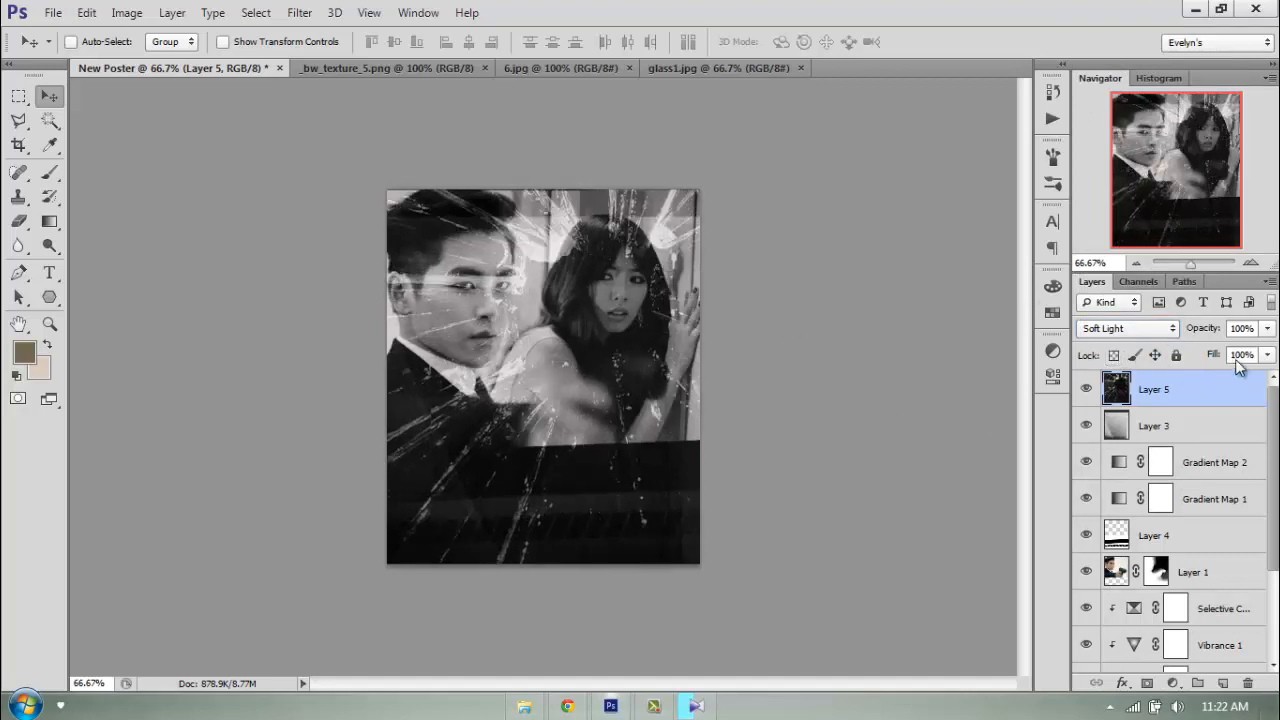
# Add a white layer mask to Layer 5 and set up a black brush of size 250 at 100% opacity
pyautogui.click(178, 12)
pyautogui.moveTo(240, 206)
pyautogui.click(94, 203)
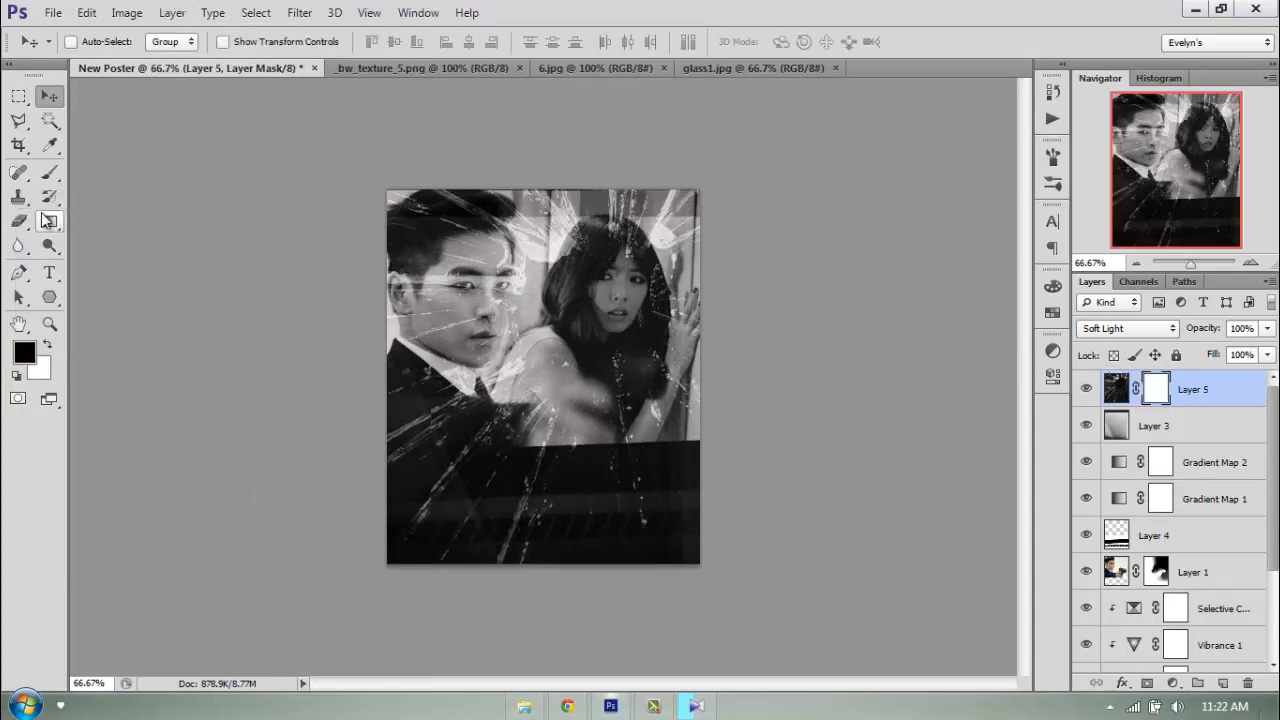
pyautogui.click(44, 174)
pyautogui.rightClick(383, 243)
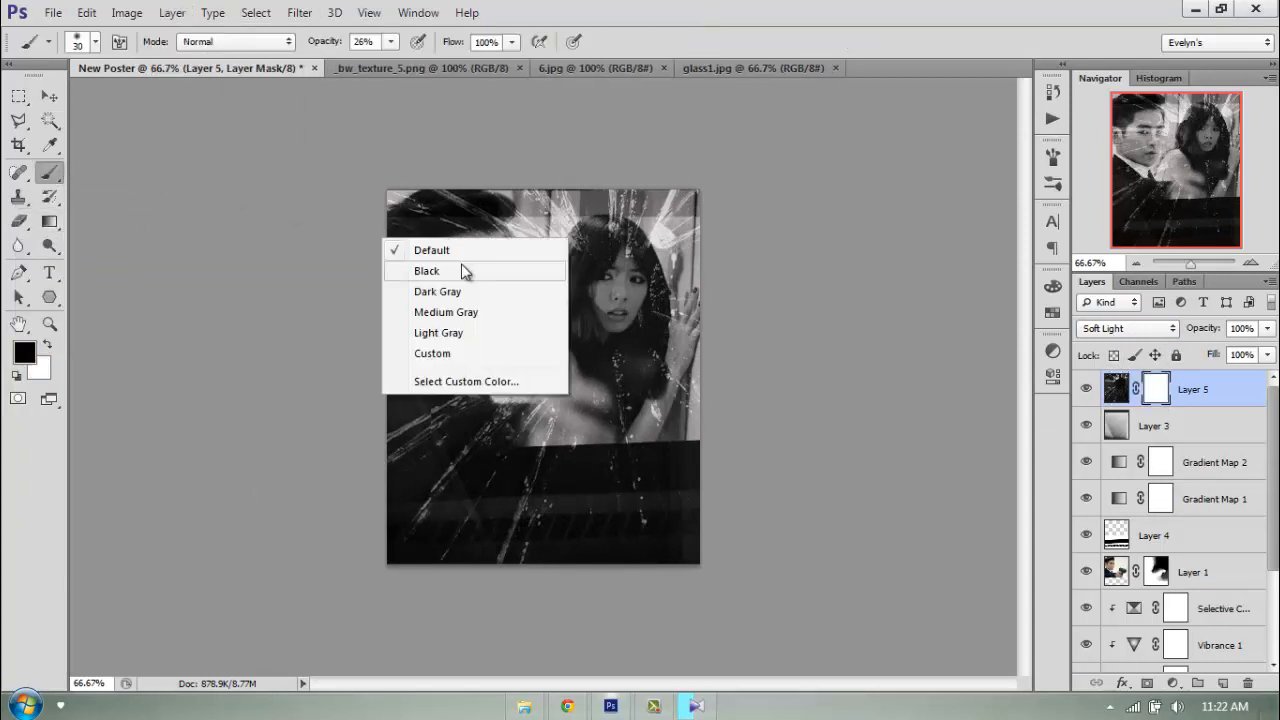
pyautogui.click(328, 48)
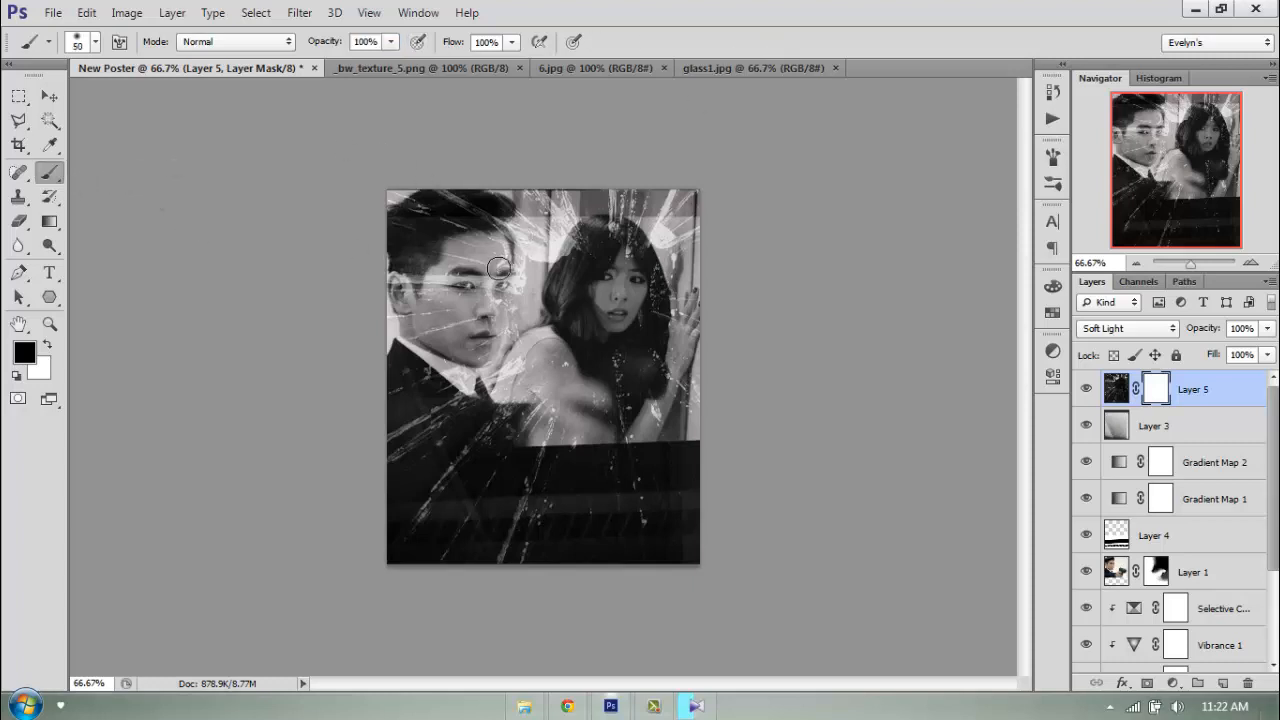
pyautogui.press(']')
pyautogui.press(']')
pyautogui.press(']')
pyautogui.press(']')
pyautogui.press(']')
pyautogui.press(']')
# Try to hide the glass cracks over both faces by painting Layer 5's mask black at 100% opacity
pyautogui.click(454, 298)
pyautogui.click(456, 270)
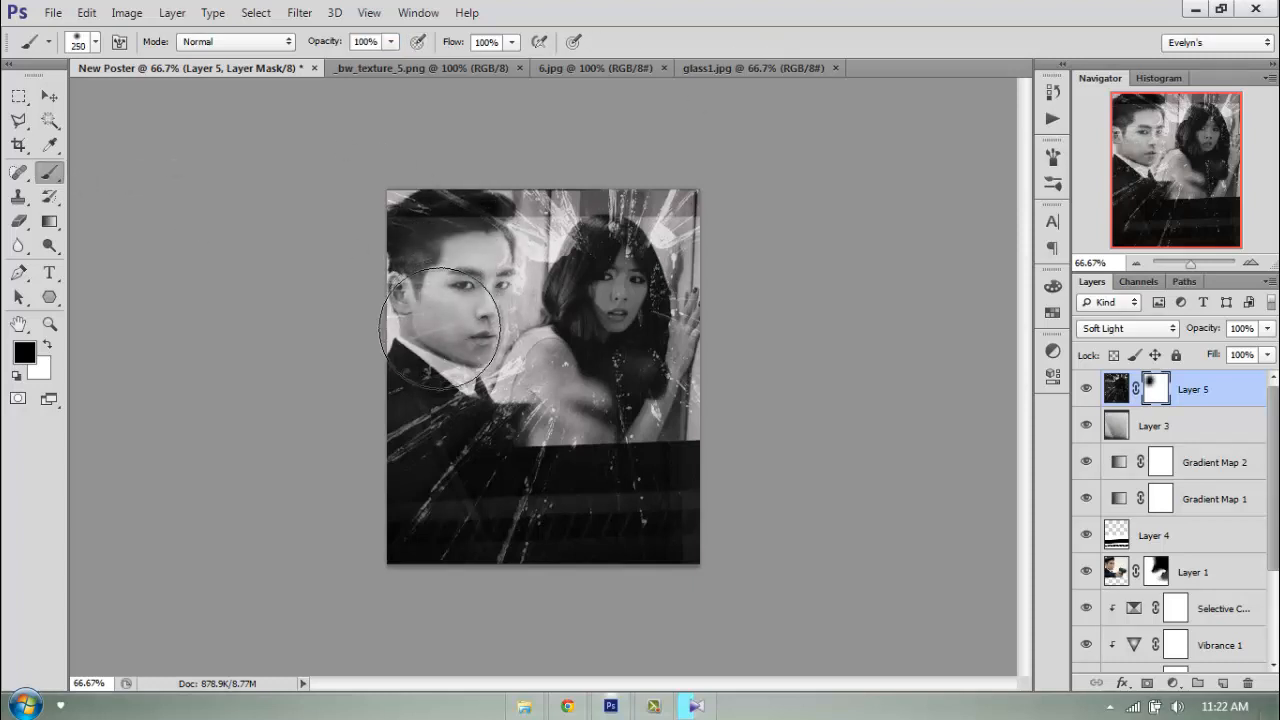
pyautogui.click(442, 328)
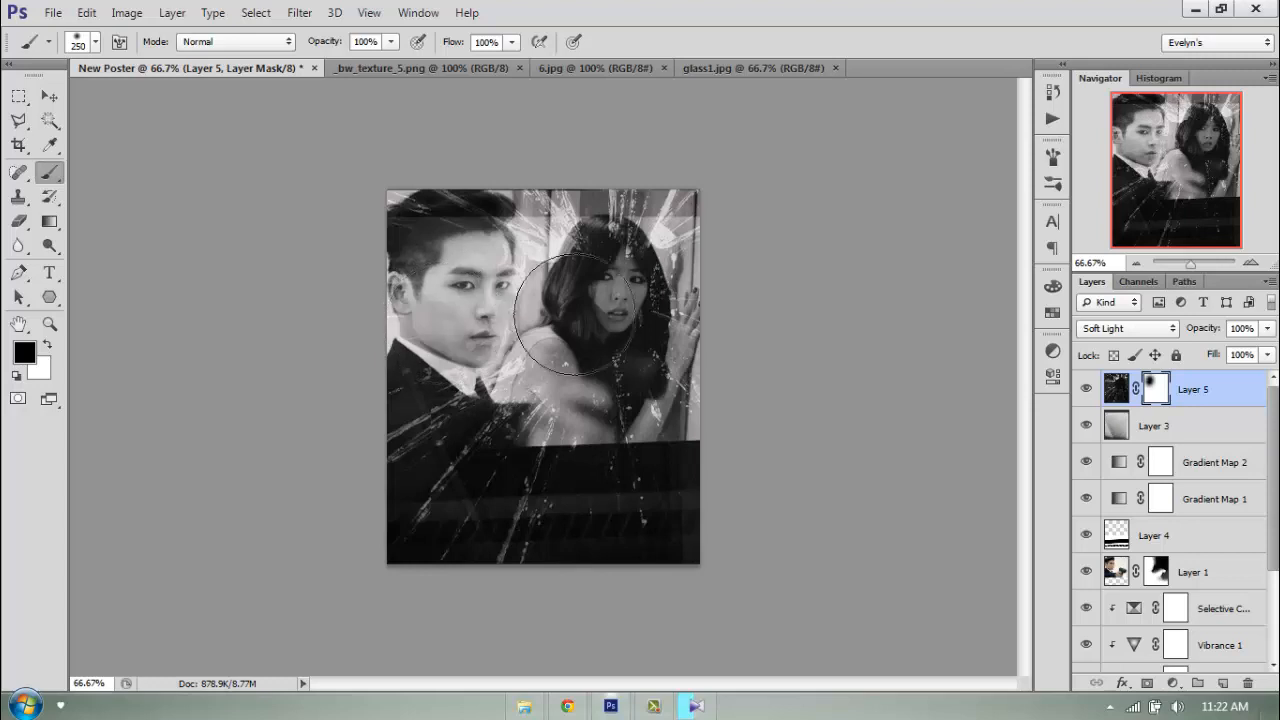
pyautogui.click(446, 352)
pyautogui.click(548, 276)
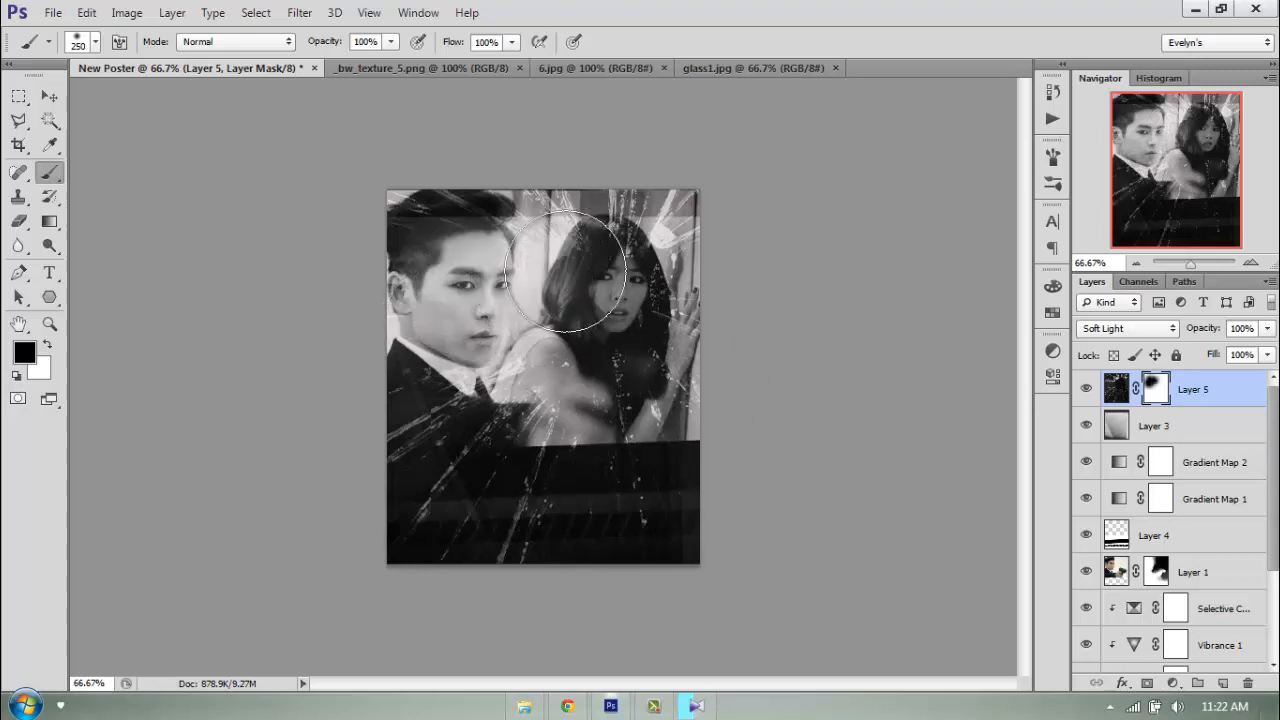
pyautogui.click(584, 275)
pyautogui.click(596, 276)
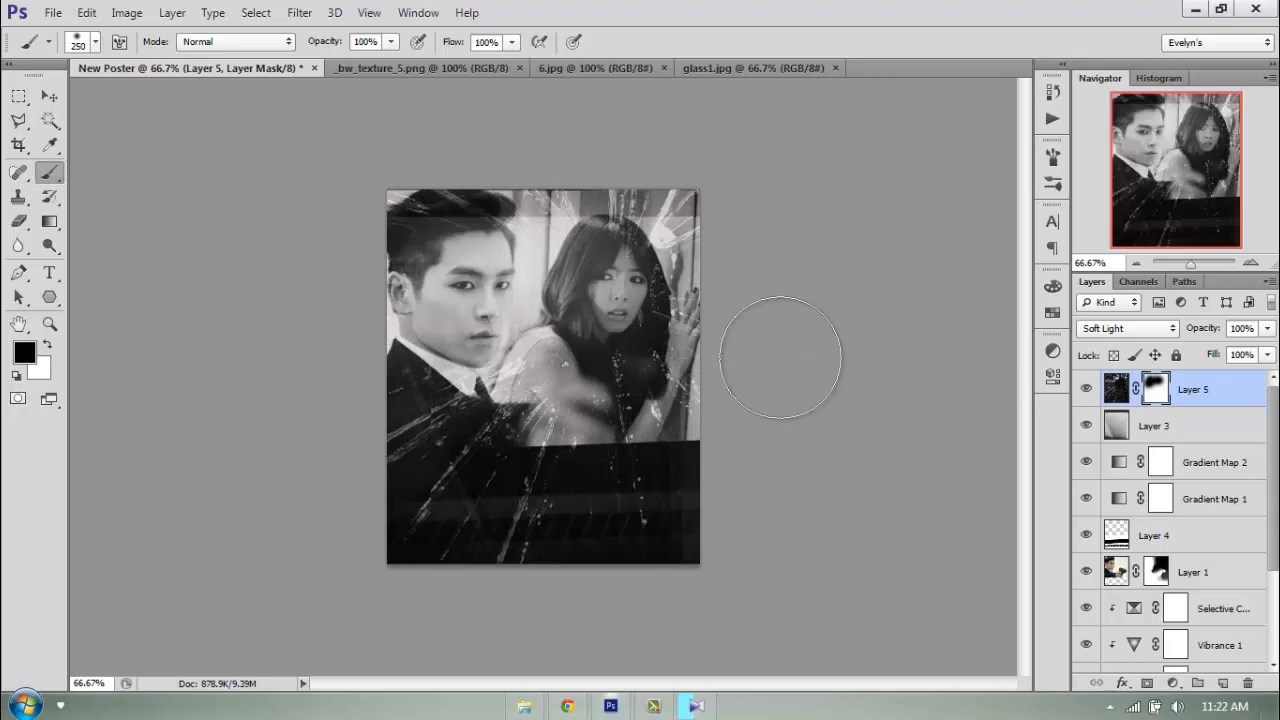
pyautogui.hotkey('ctrl', 'alt', 'z')
pyautogui.hotkey('ctrl', 'alt', 'z')
pyautogui.hotkey('ctrl', 'alt', 'z')
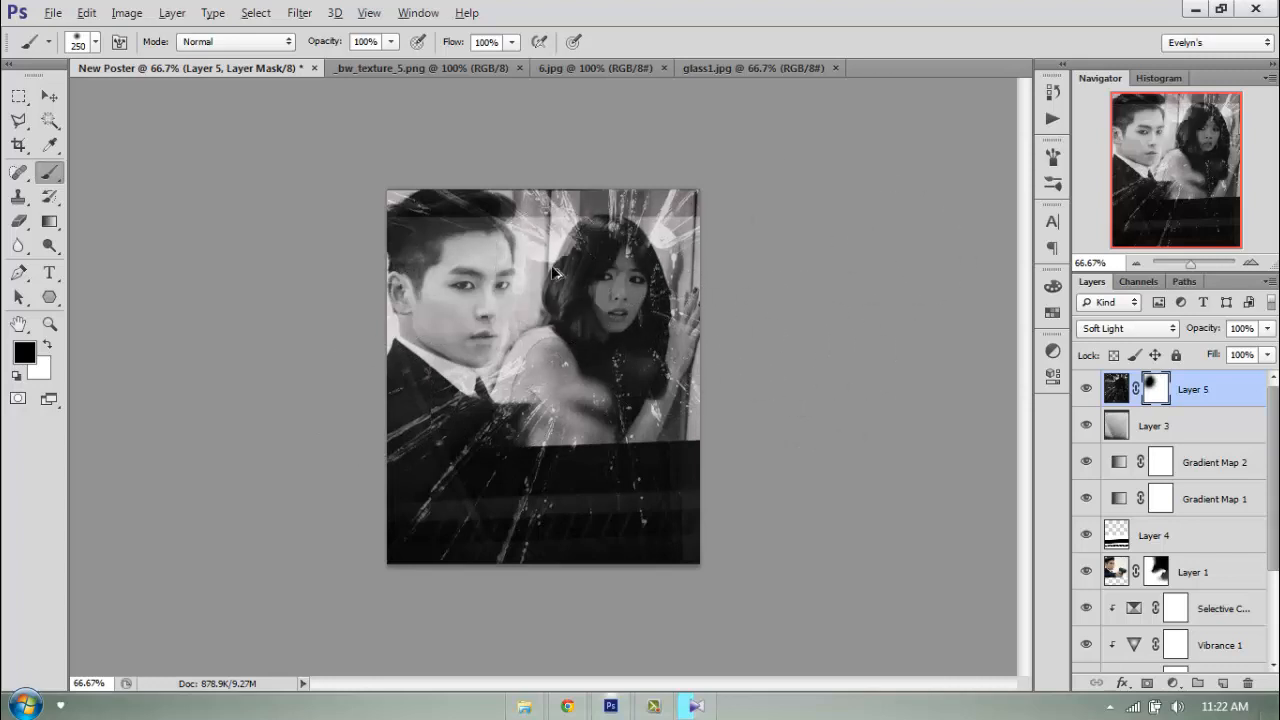
pyautogui.hotkey('ctrl', 'alt', 'z')
pyautogui.hotkey('ctrl', 'alt', 'z')
pyautogui.hotkey('ctrl', 'alt', 'z')
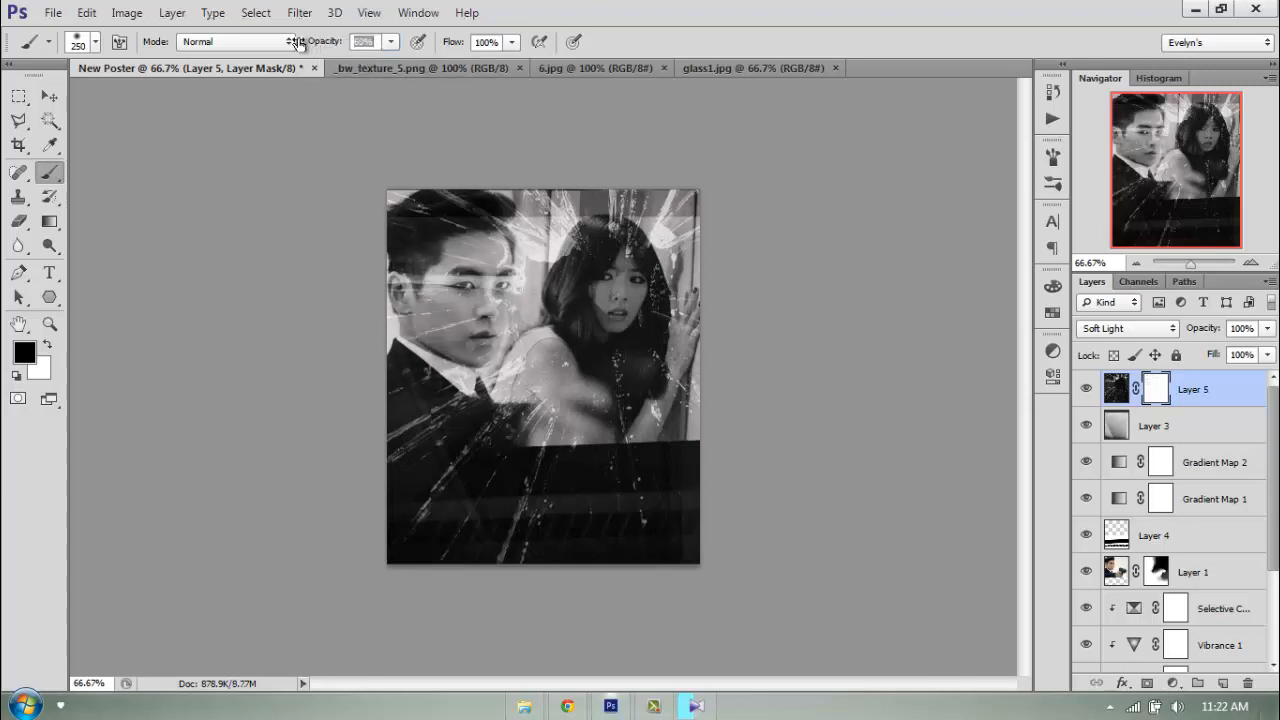
# Fade the glass cracks over both faces by painting black on Layer 5's mask at 49% brush opacity
pyautogui.moveTo(494, 283)
pyautogui.mouseDown()
pyautogui.moveTo(425, 300)
pyautogui.moveTo(604, 283)
pyautogui.moveTo(482, 300)
pyautogui.moveTo(440, 275)
pyautogui.moveTo(640, 335)
pyautogui.moveTo(620, 267)
pyautogui.moveTo(666, 286)
pyautogui.mouseUp()
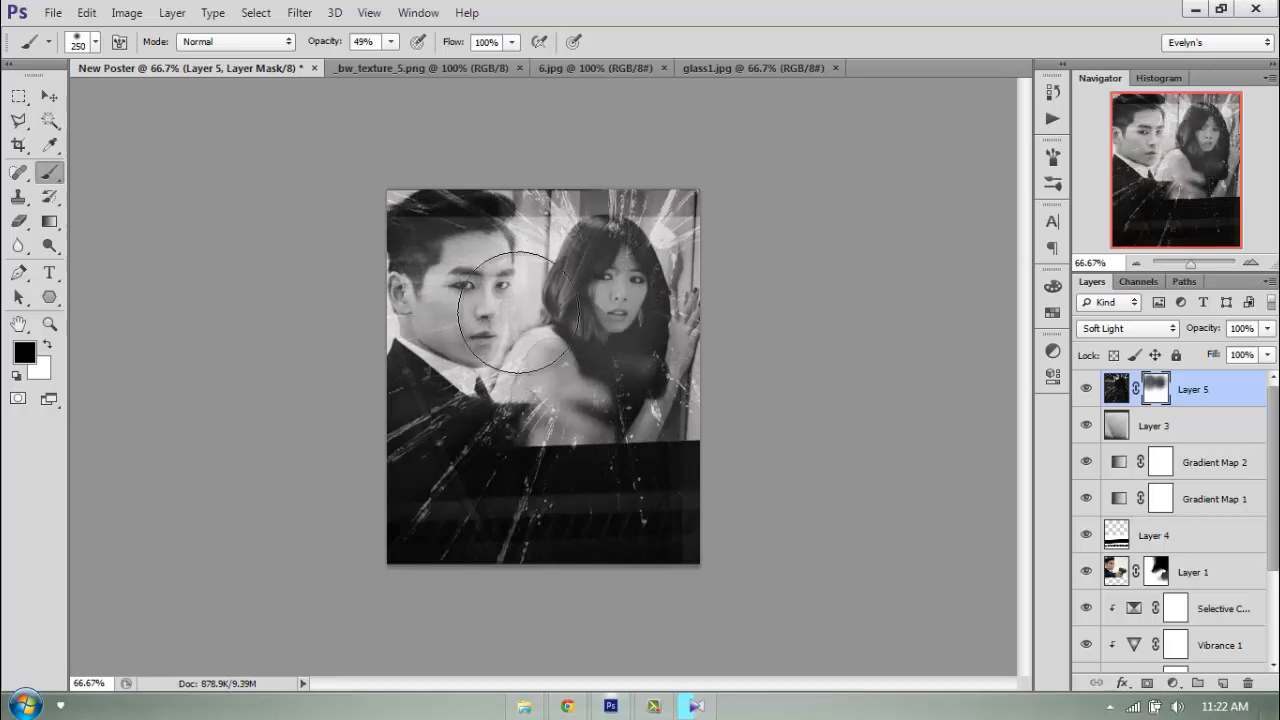
# Find the white cloud texture scatterflee0803 in the Textures Black and White folder and open it in Photoshop
pyautogui.click(522, 707)
pyautogui.scroll(-5, 640, 450)
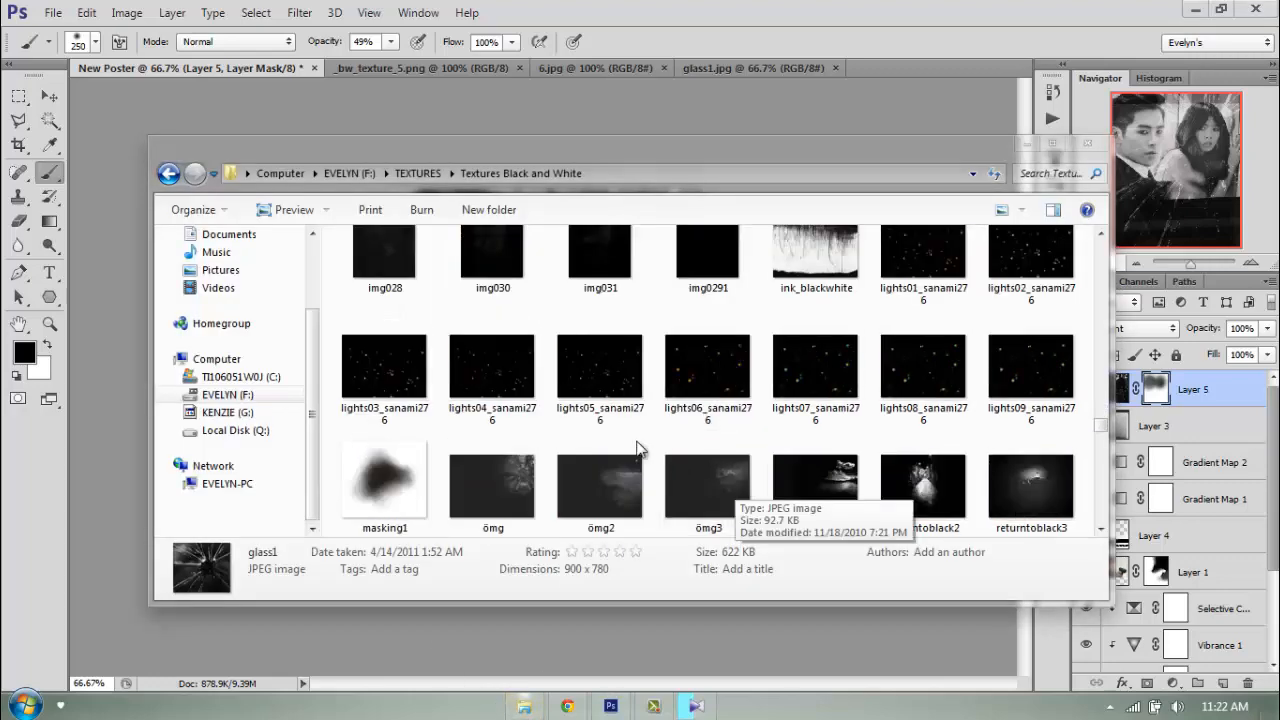
pyautogui.scroll(-3, 640, 450)
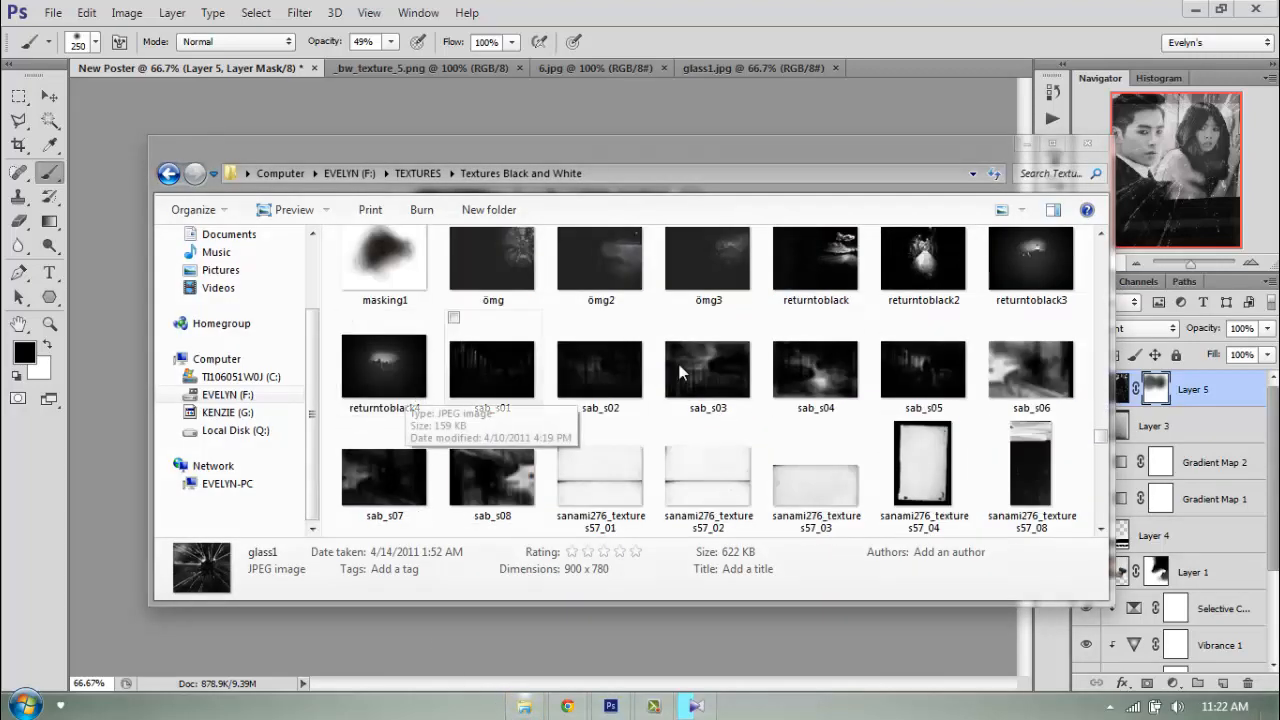
pyautogui.scroll(-3, 680, 373)
pyautogui.scroll(1, 880, 340)
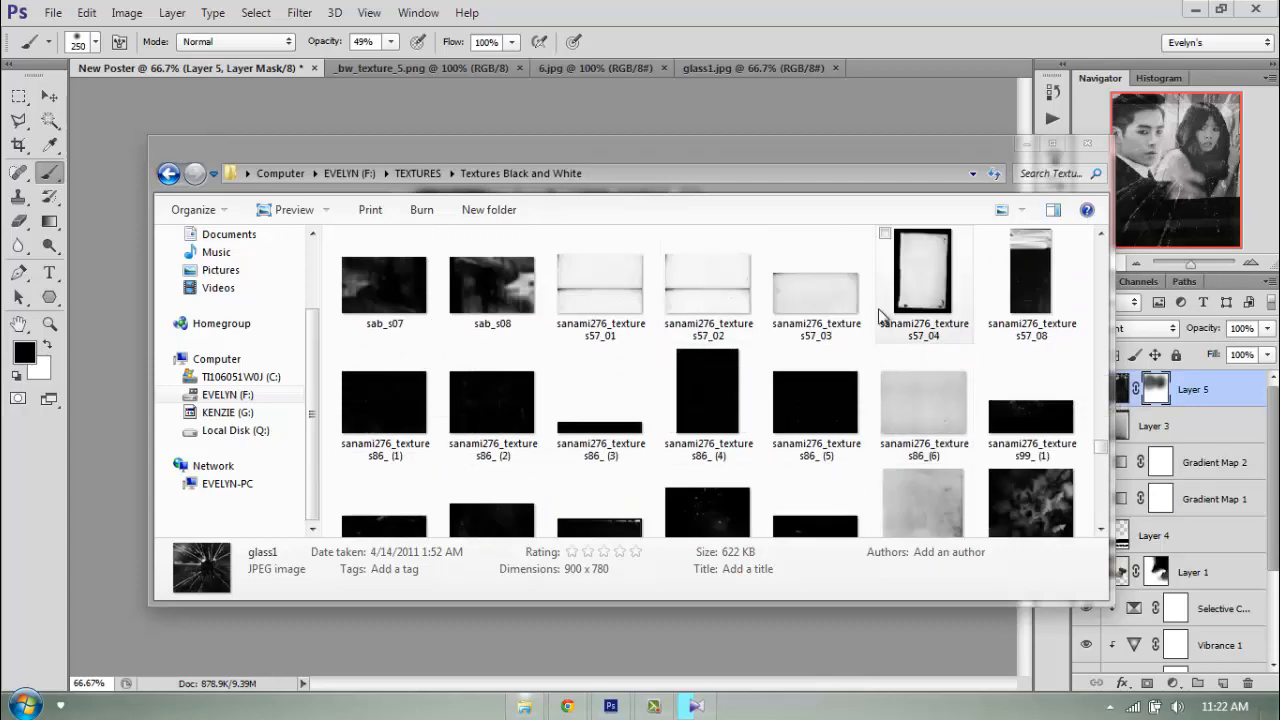
pyautogui.scroll(-3, 930, 340)
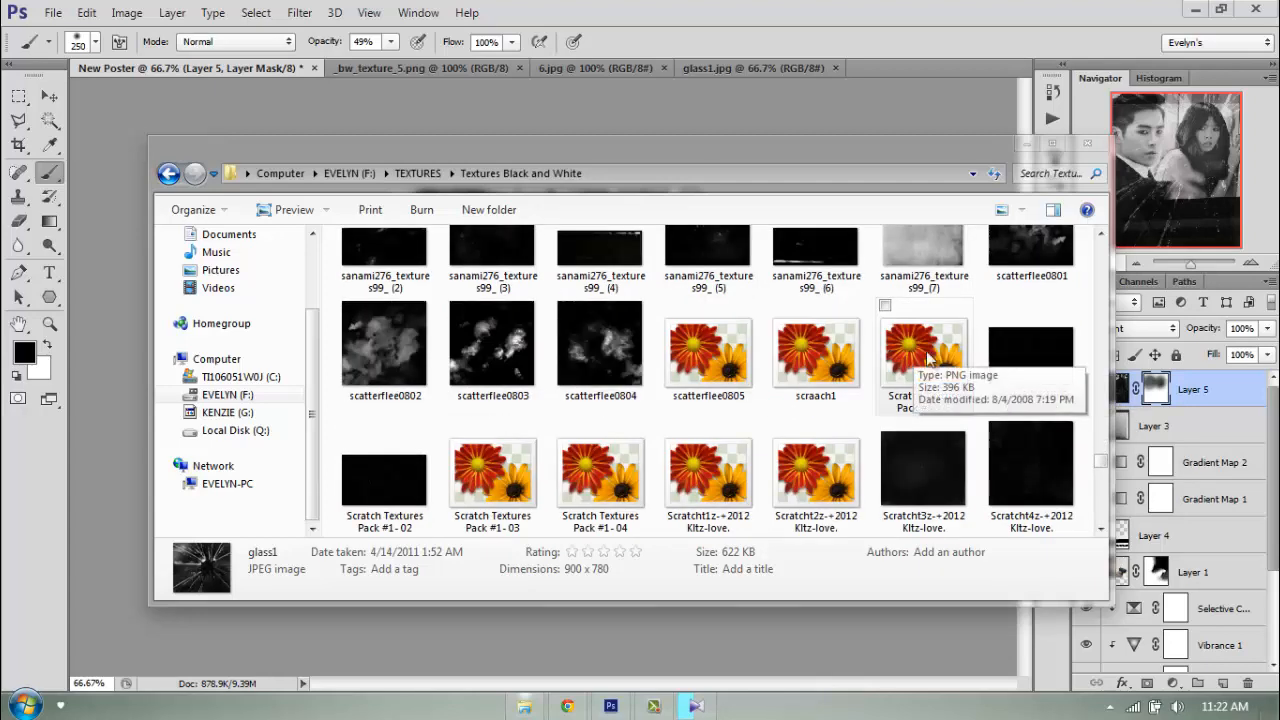
pyautogui.moveTo(476, 391); pyautogui.dragTo(892, 64)
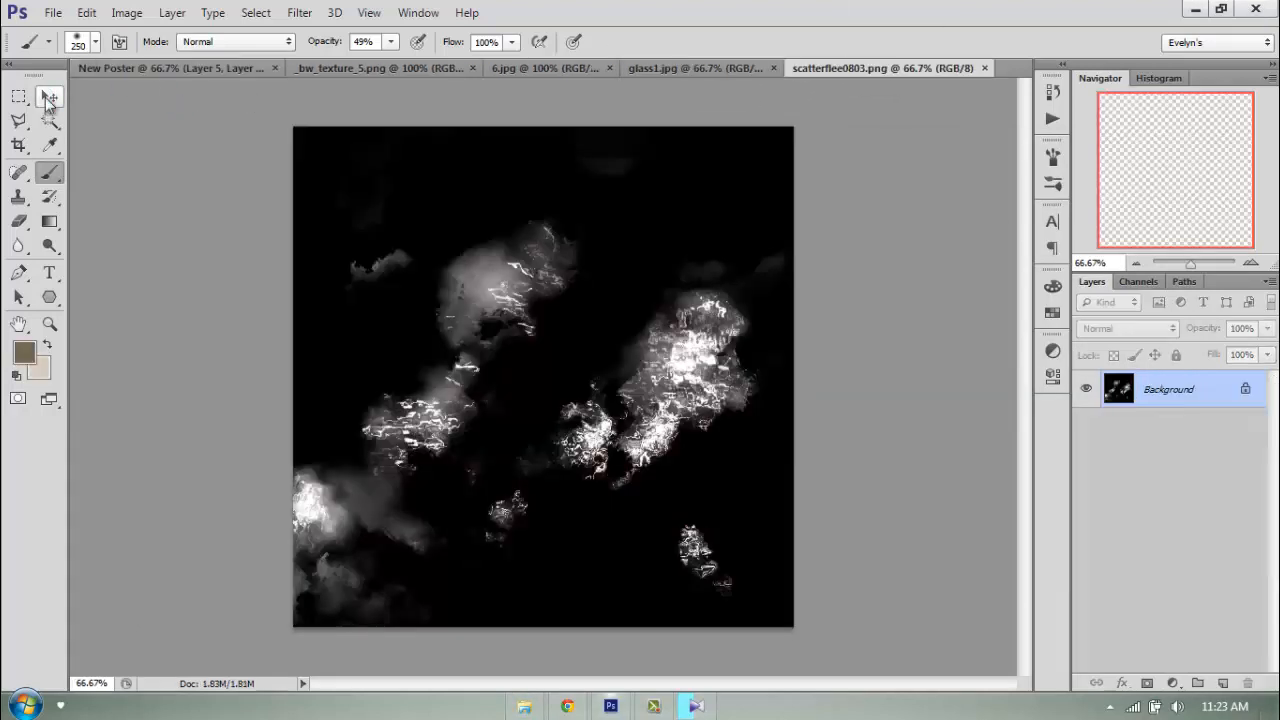
# Place the scatterflee0803.png texture above Layer 5 in Screen mode, with its light patches over the poster's lower right
pyautogui.click(49, 96)
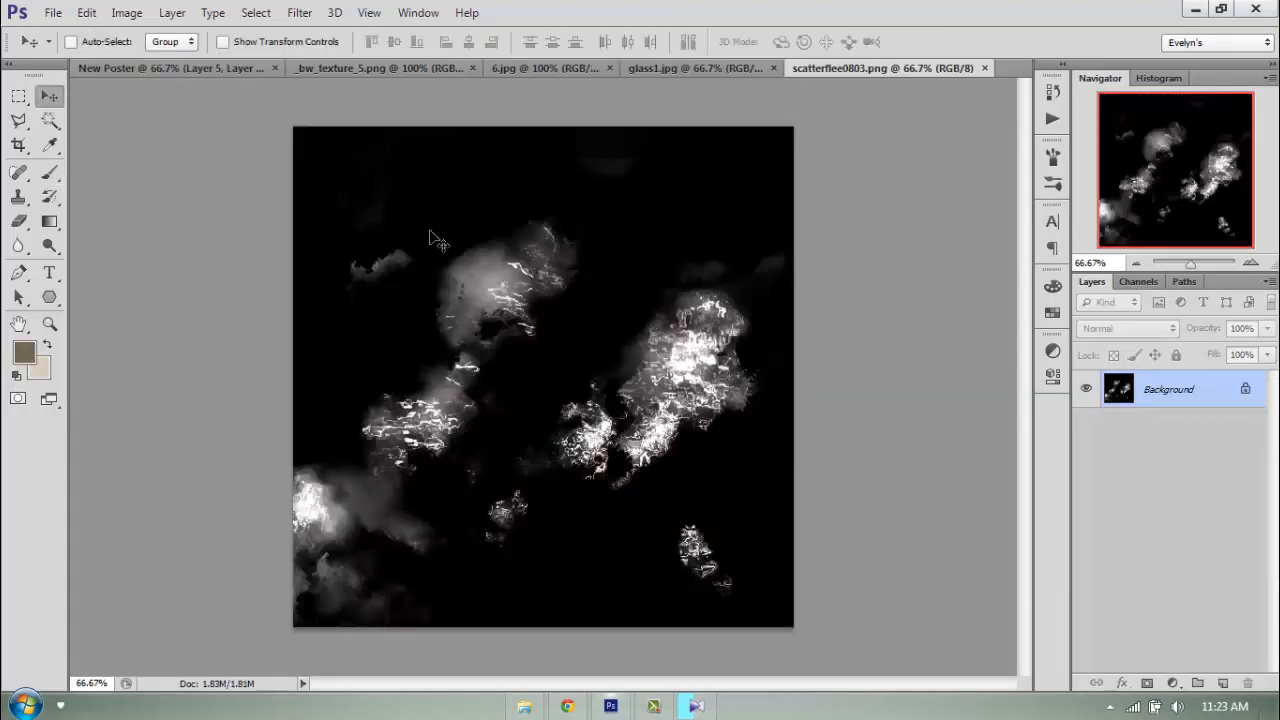
pyautogui.moveTo(492, 292); pyautogui.dragTo(613, 442)
pyautogui.click(1128, 328)
pyautogui.click(1095, 146)
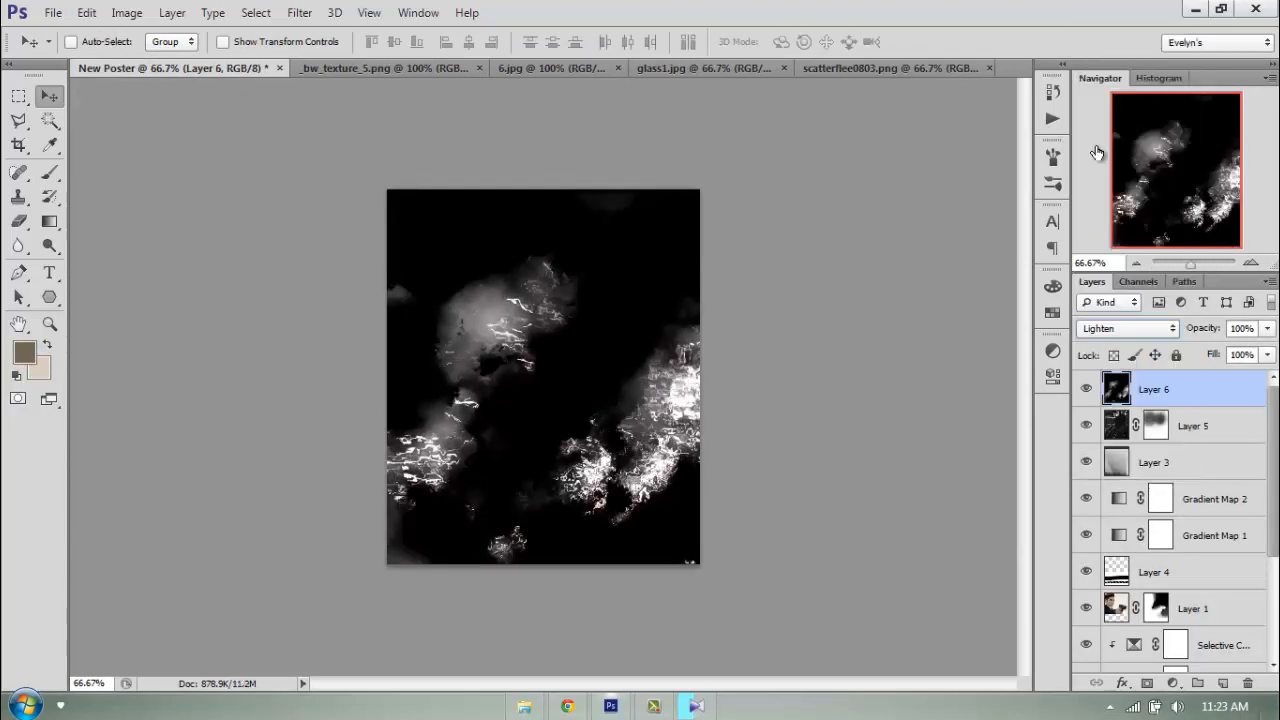
pyautogui.hotkey('shift', '+')
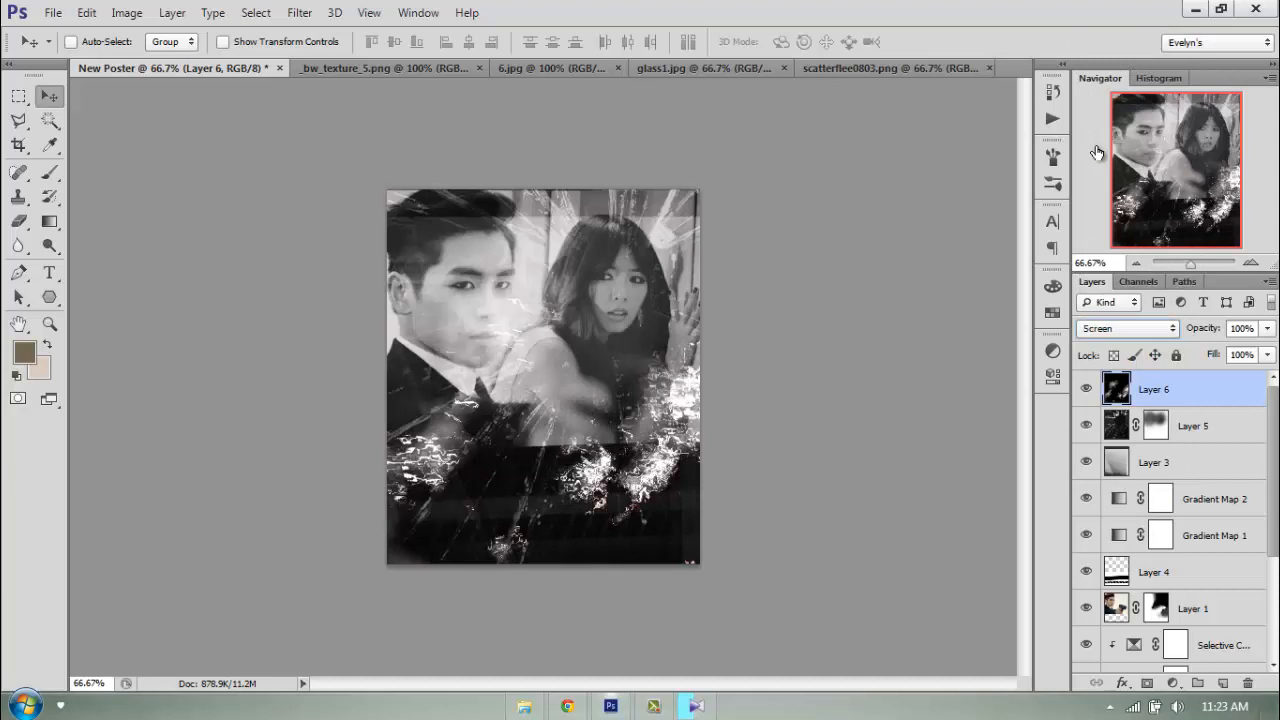
pyautogui.moveTo(636, 478); pyautogui.dragTo(764, 547)
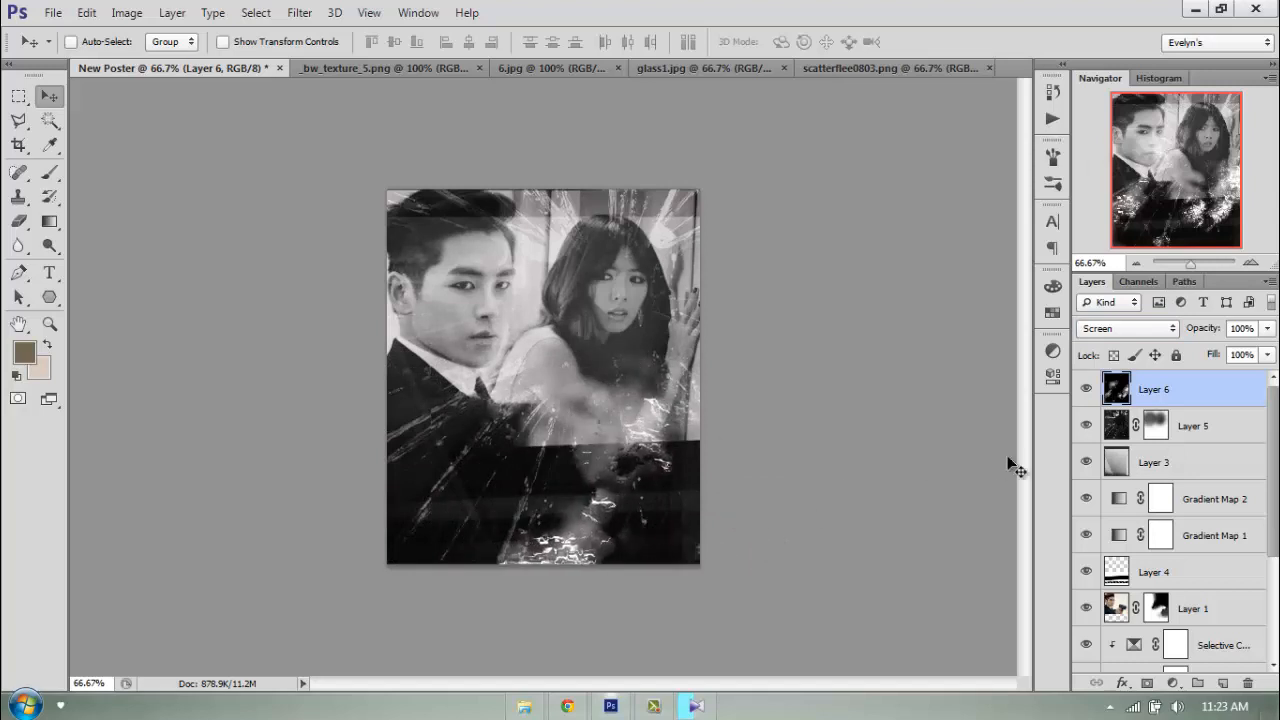
# Find the shooting-target texture tumblr_lqtuhbCEH81qejatro1_r4_500 in the same textures folder and open it in Photoshop
pyautogui.click(524, 706)
pyautogui.scroll(-3, 697, 467)
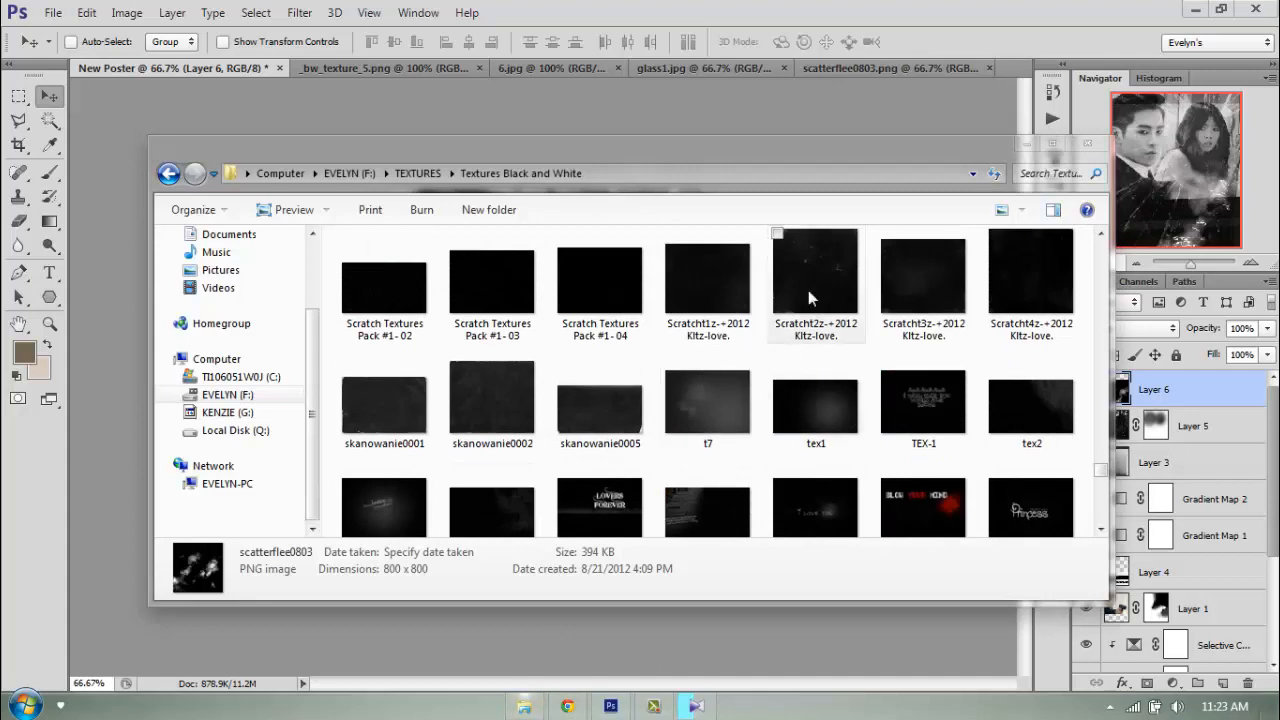
pyautogui.scroll(-5, 840, 400)
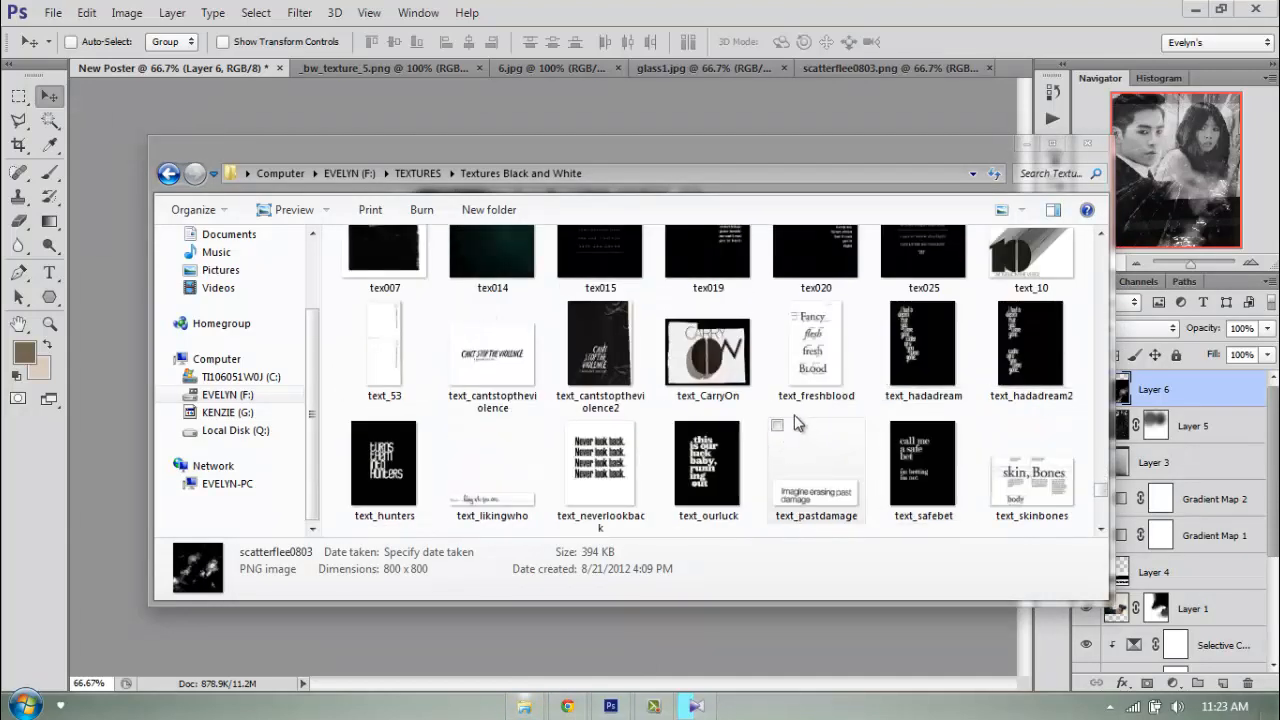
pyautogui.scroll(-3, 700, 400)
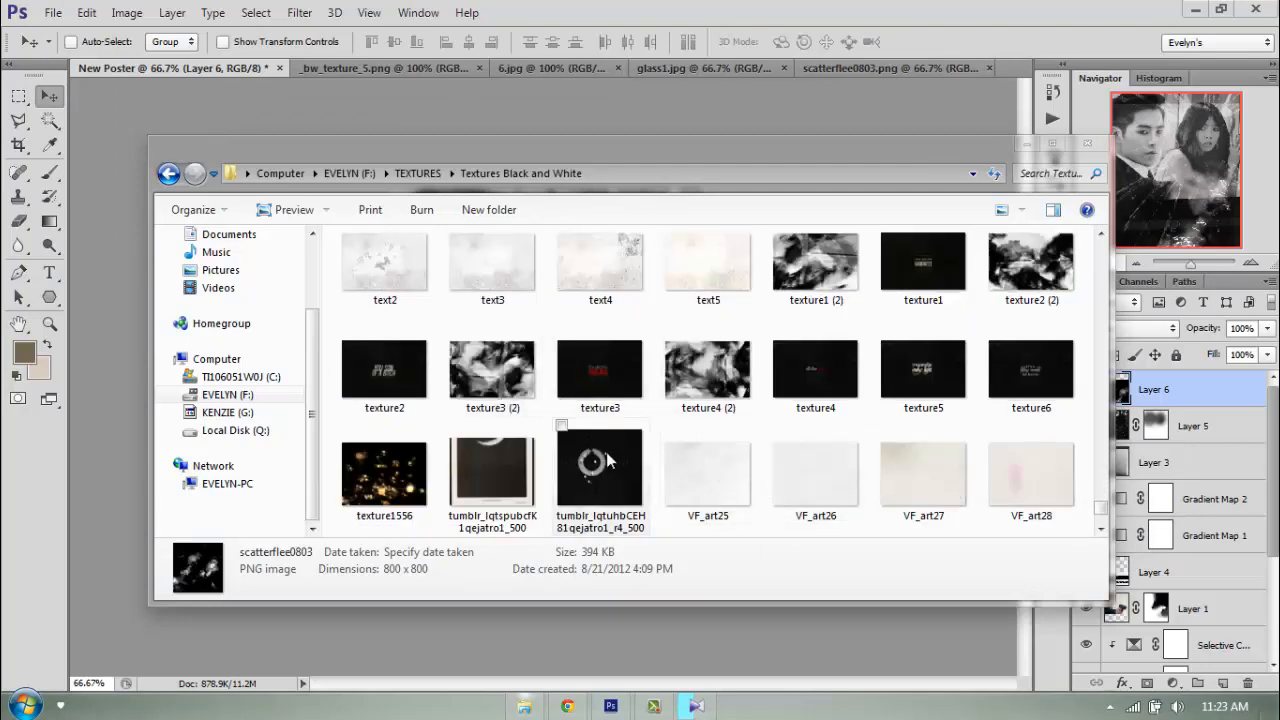
pyautogui.moveTo(610, 460); pyautogui.dragTo(1010, 72)
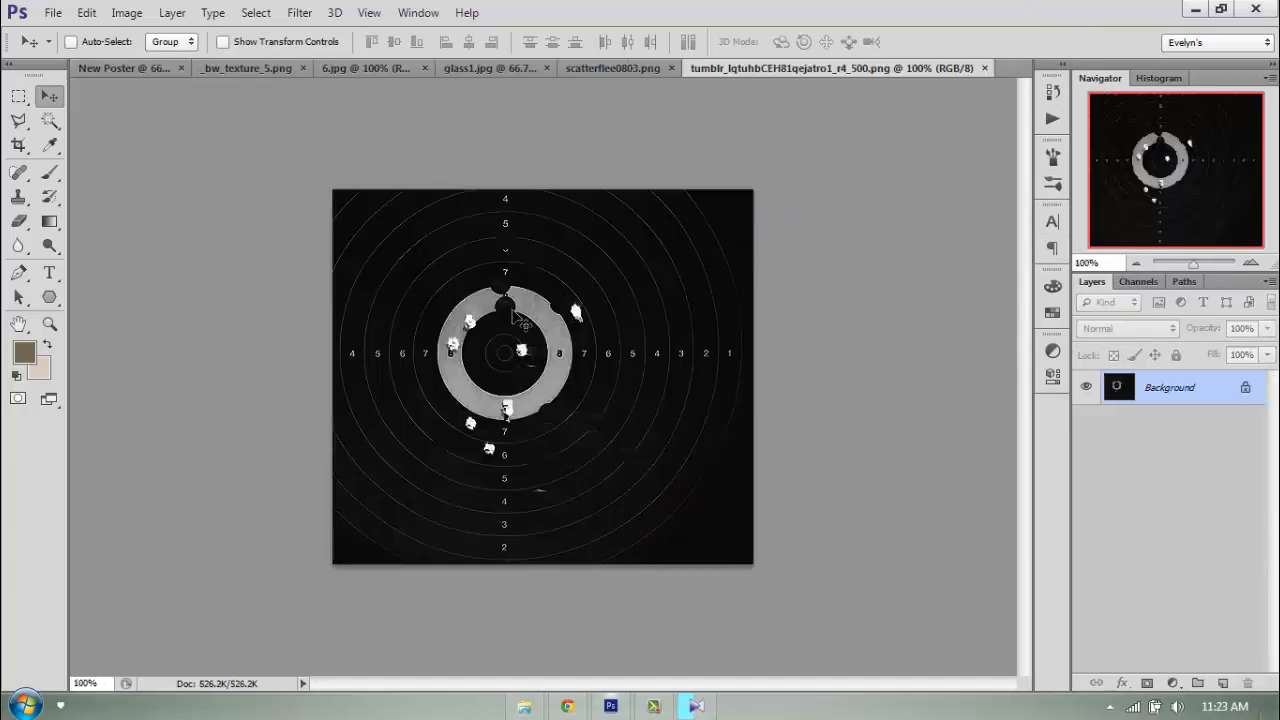
# Place the shooting-target texture above Layer 6 in Color Dodge mode, with its ring between the two faces, and reduce its fill to 32%
pyautogui.moveTo(513, 312); pyautogui.dragTo(612, 322)
pyautogui.click(1110, 328)
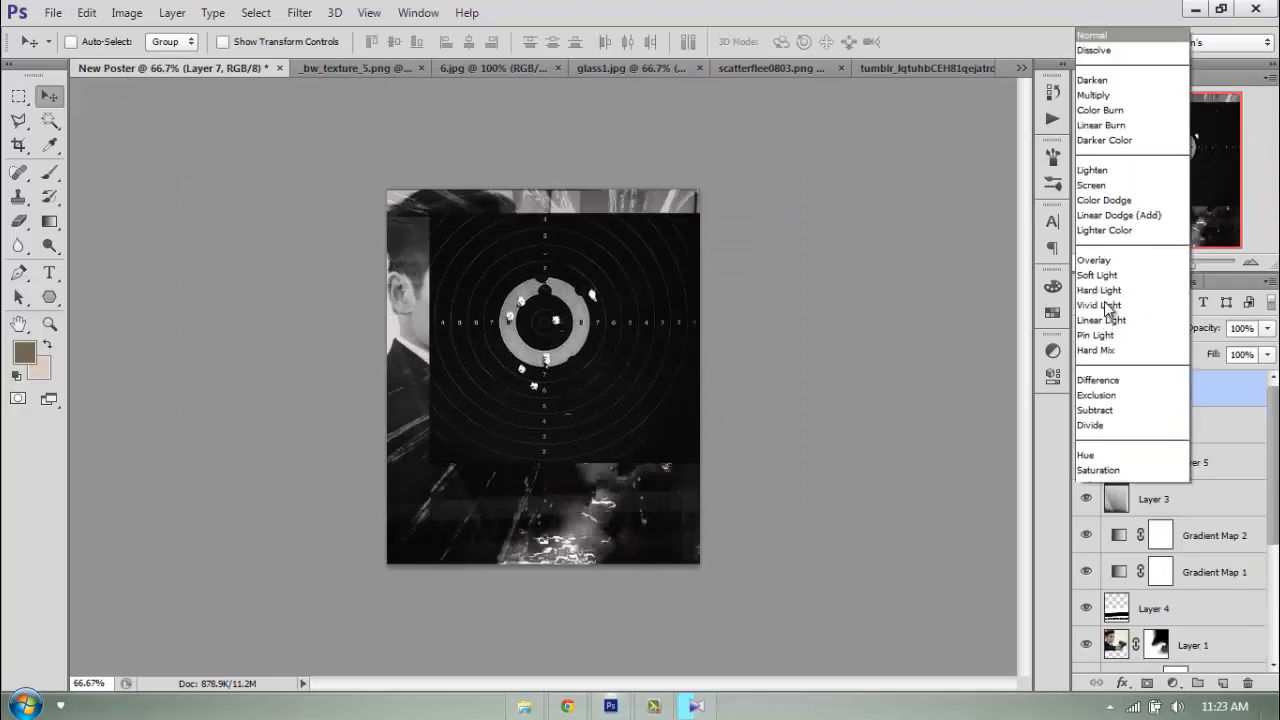
pyautogui.click(1108, 175)
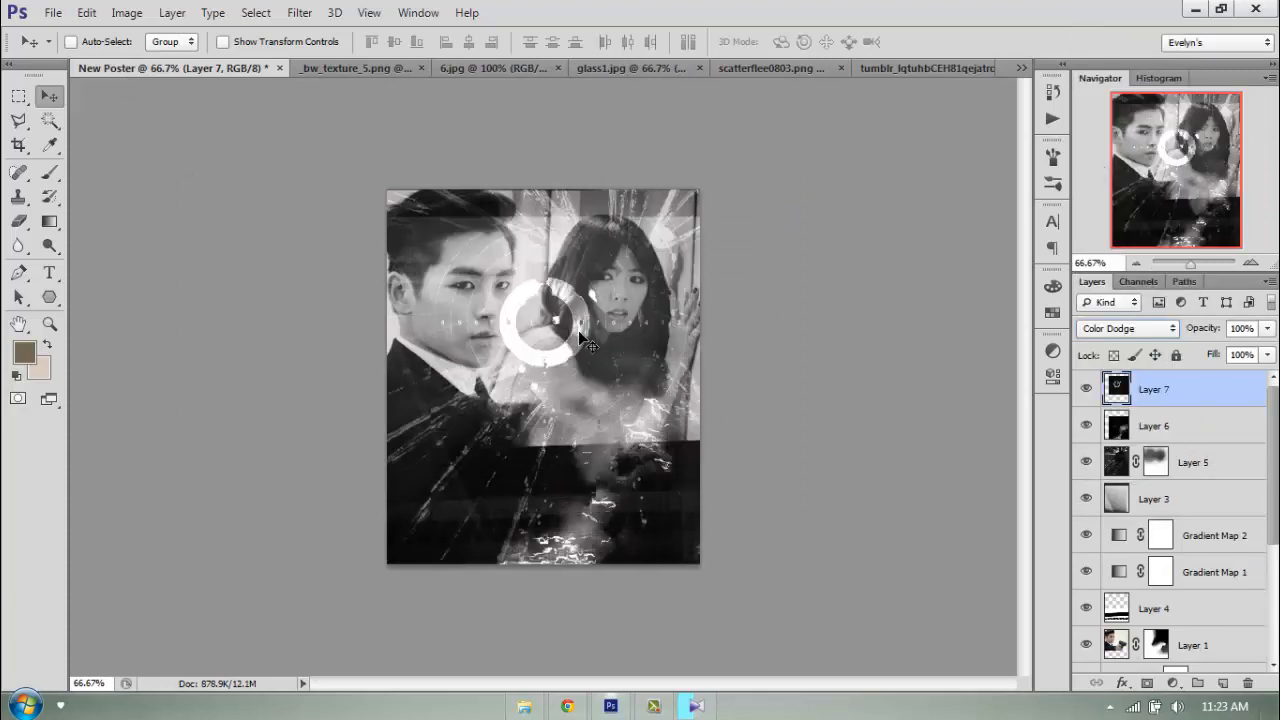
pyautogui.moveTo(580, 338); pyautogui.dragTo(574, 311)
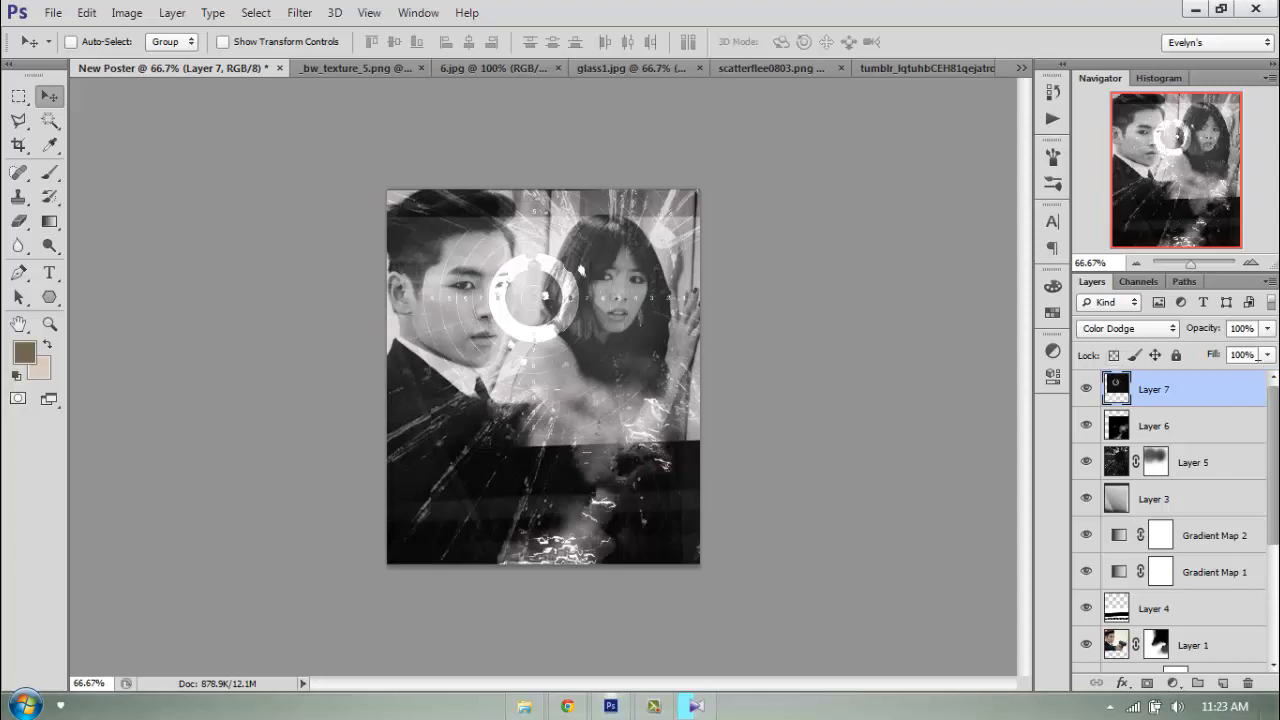
pyautogui.click(1267, 355)
pyautogui.moveTo(1235, 375); pyautogui.dragTo(1223, 374)
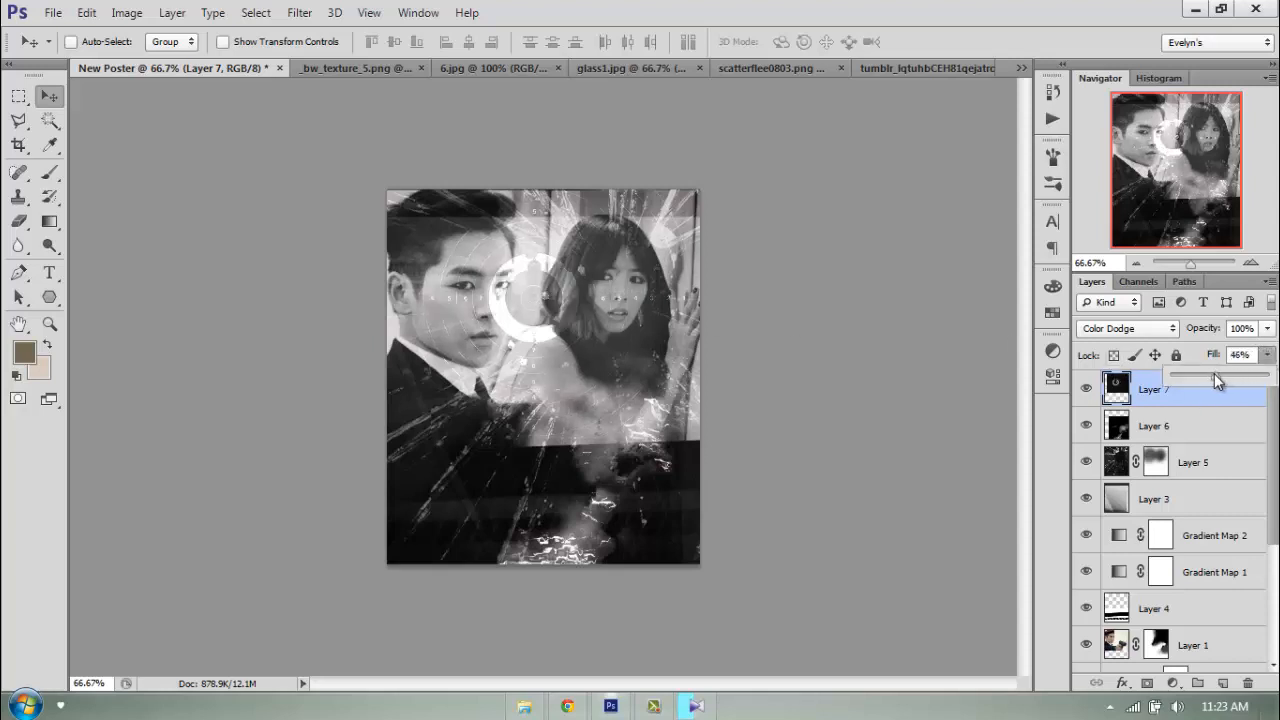
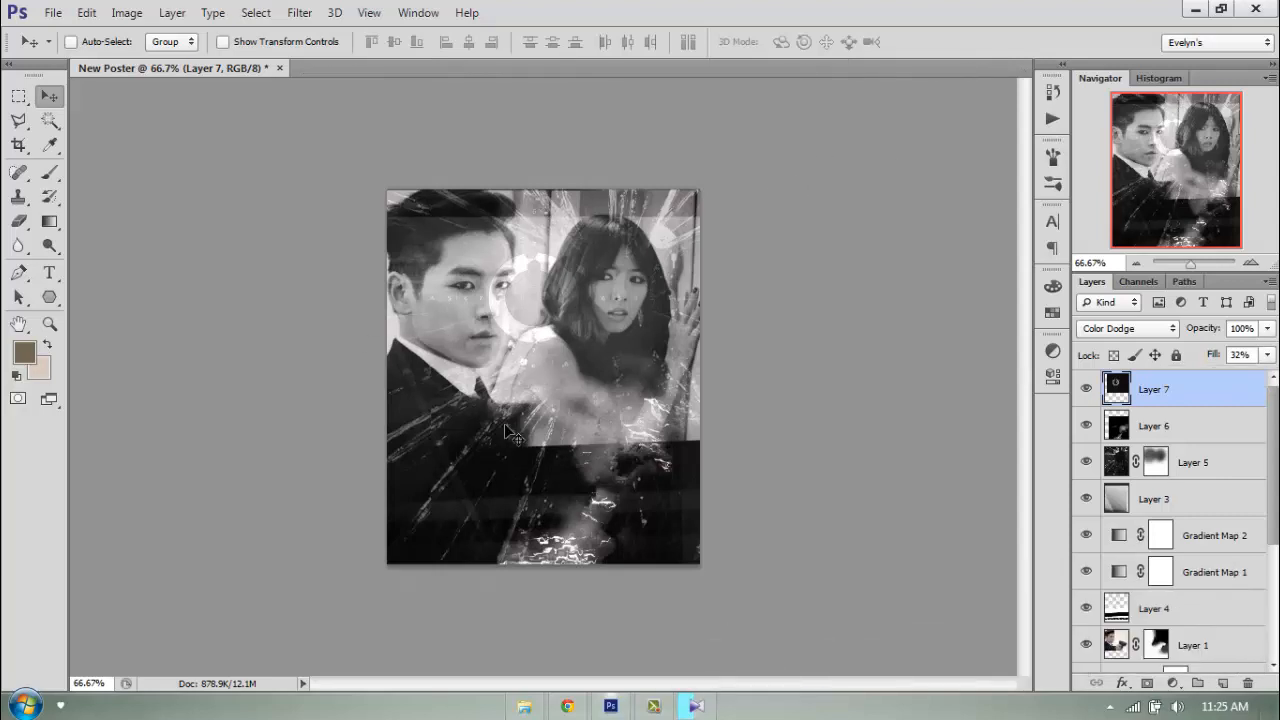
# Add the title text "All The" across the poster's lower half in the HeadShot font at 225 pt
pyautogui.click(52, 276)
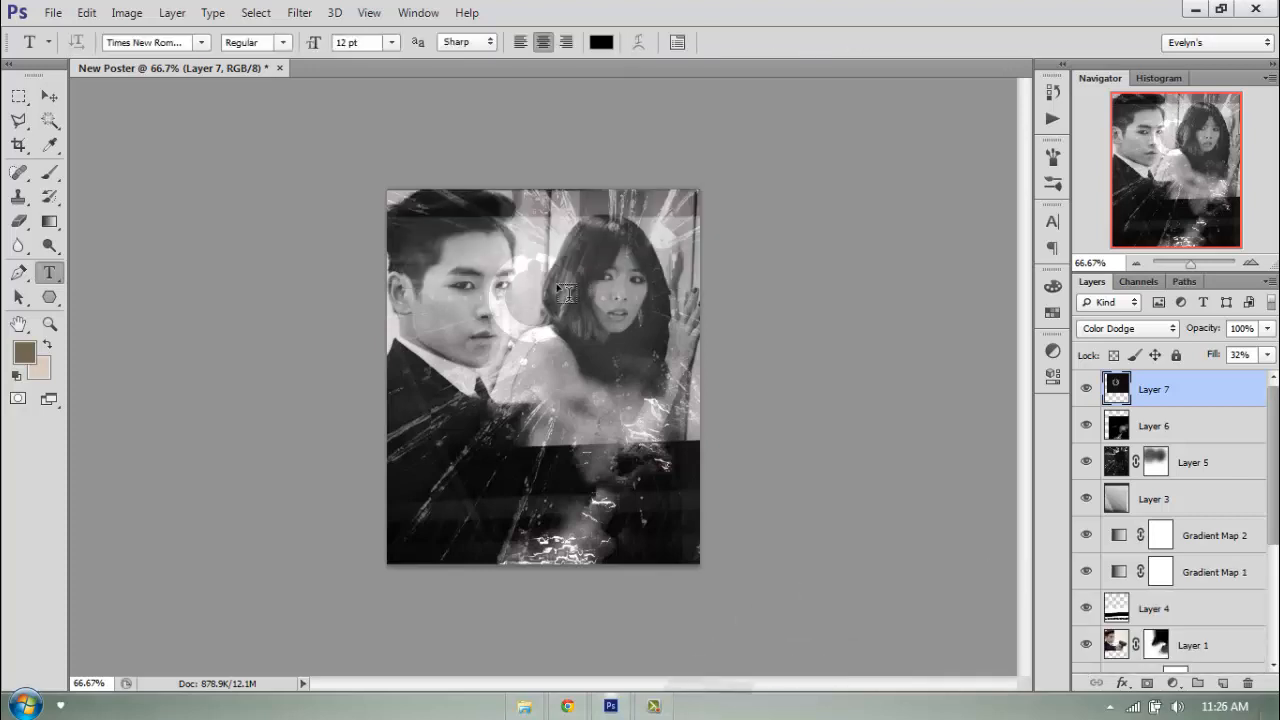
pyautogui.click(499, 446)
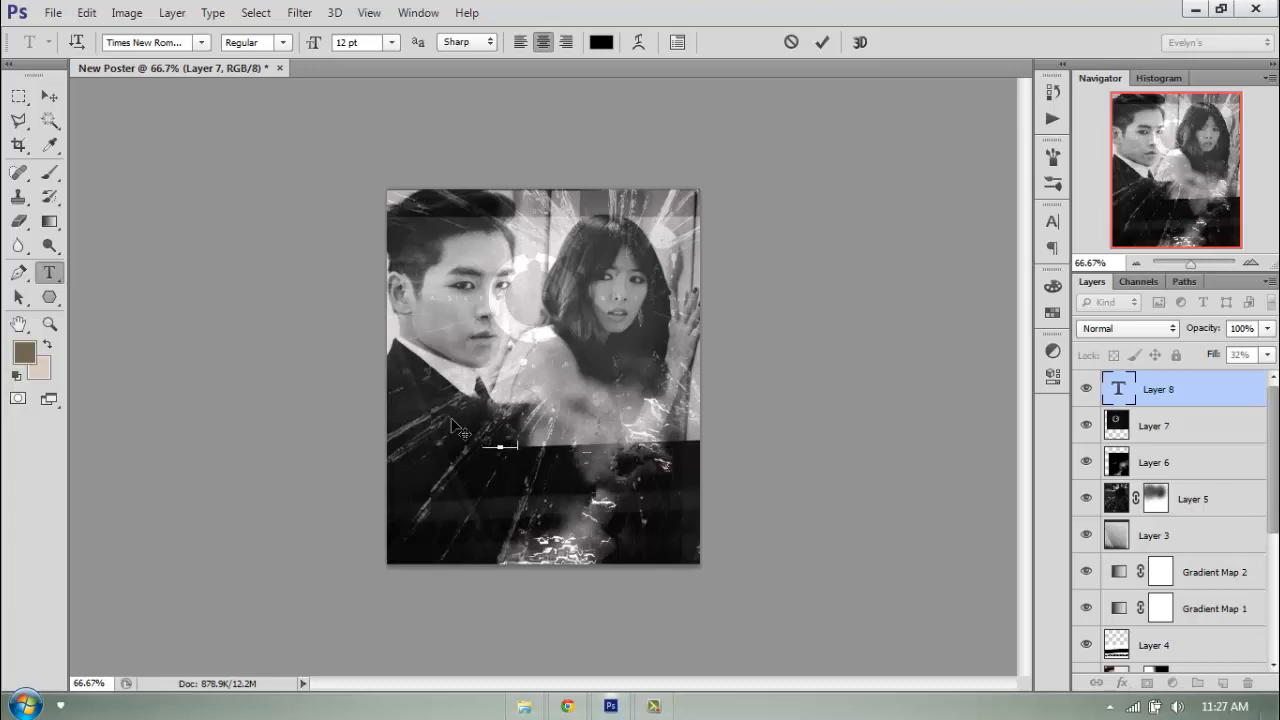
pyautogui.hotkey('ctrl', 'a')
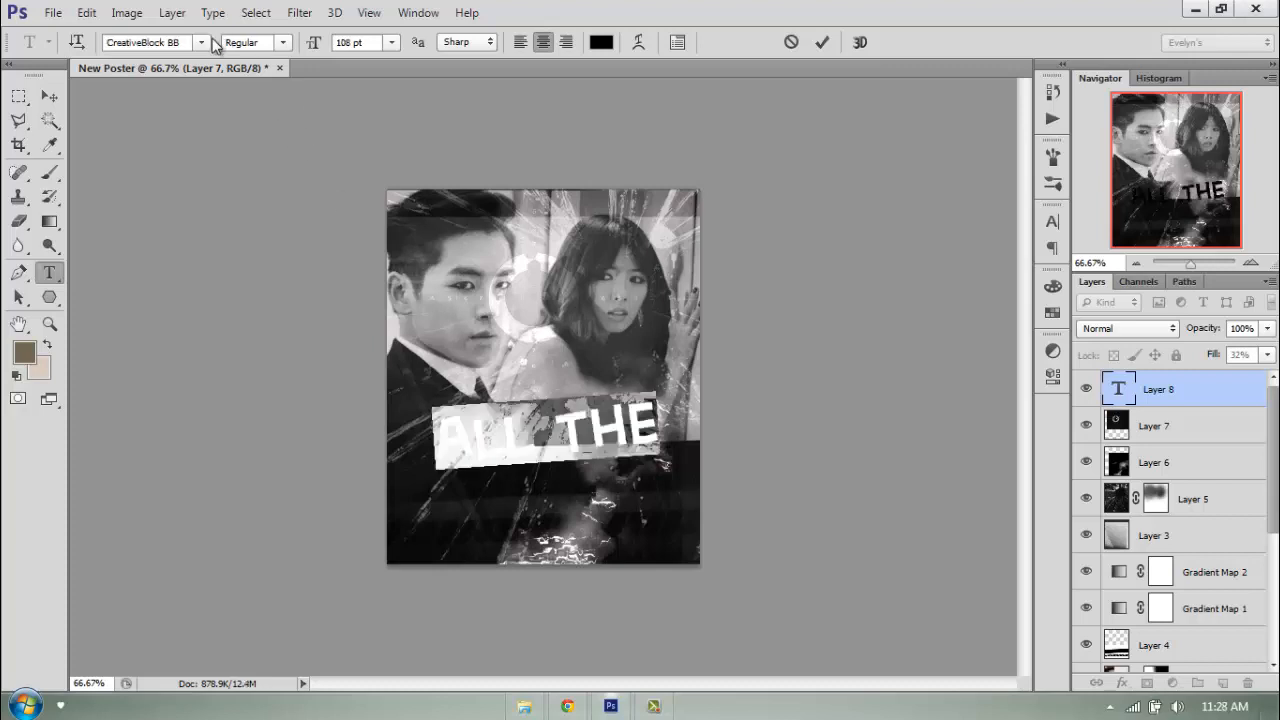
pyautogui.click(203, 43)
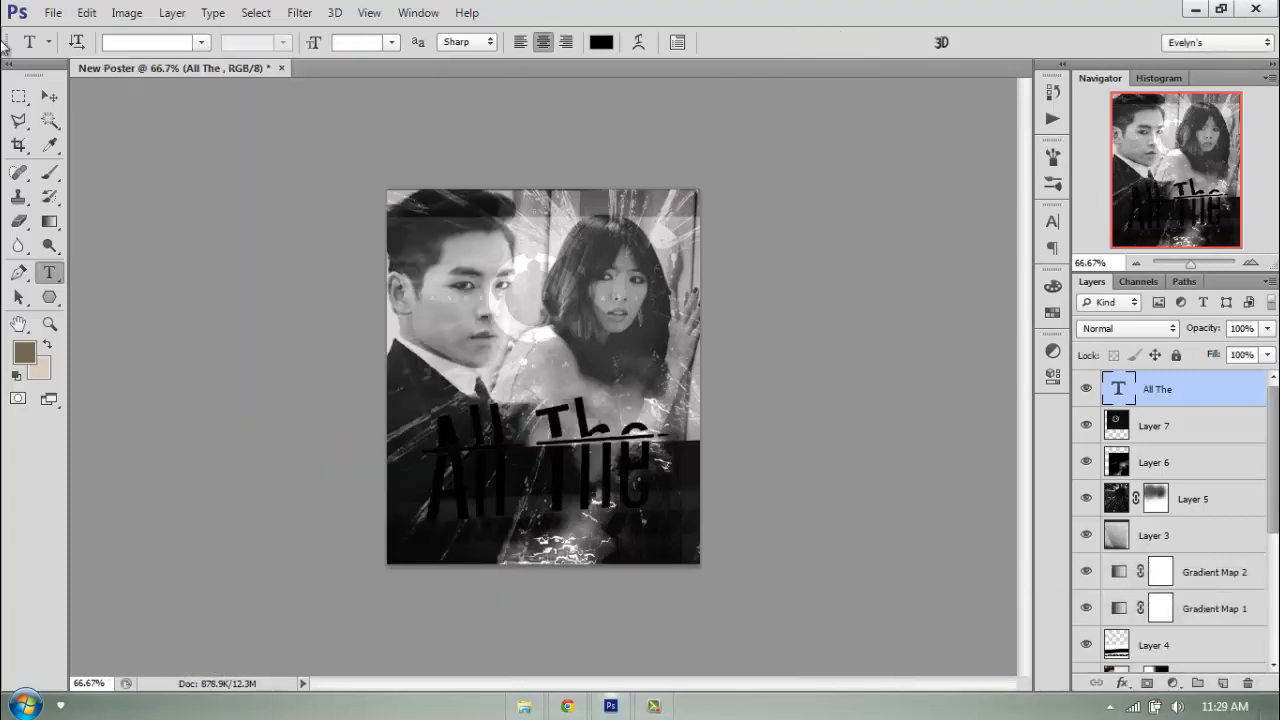
pyautogui.click(202, 43)
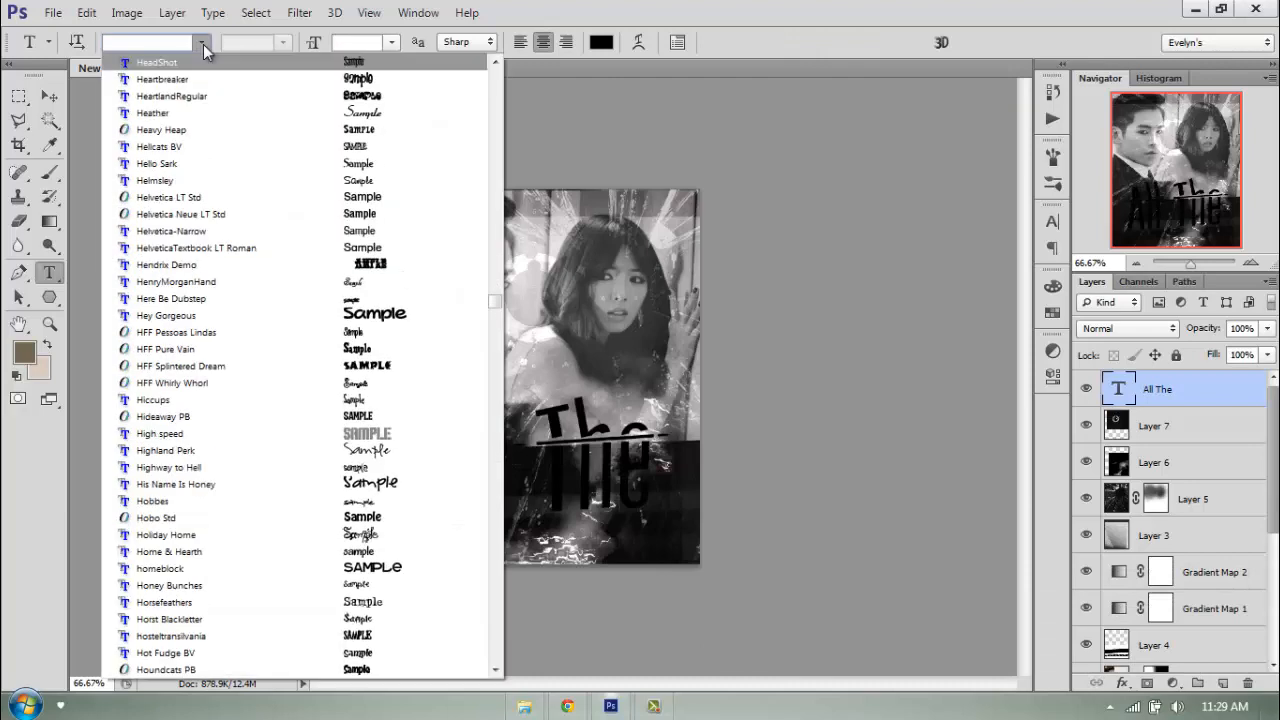
pyautogui.click(194, 62)
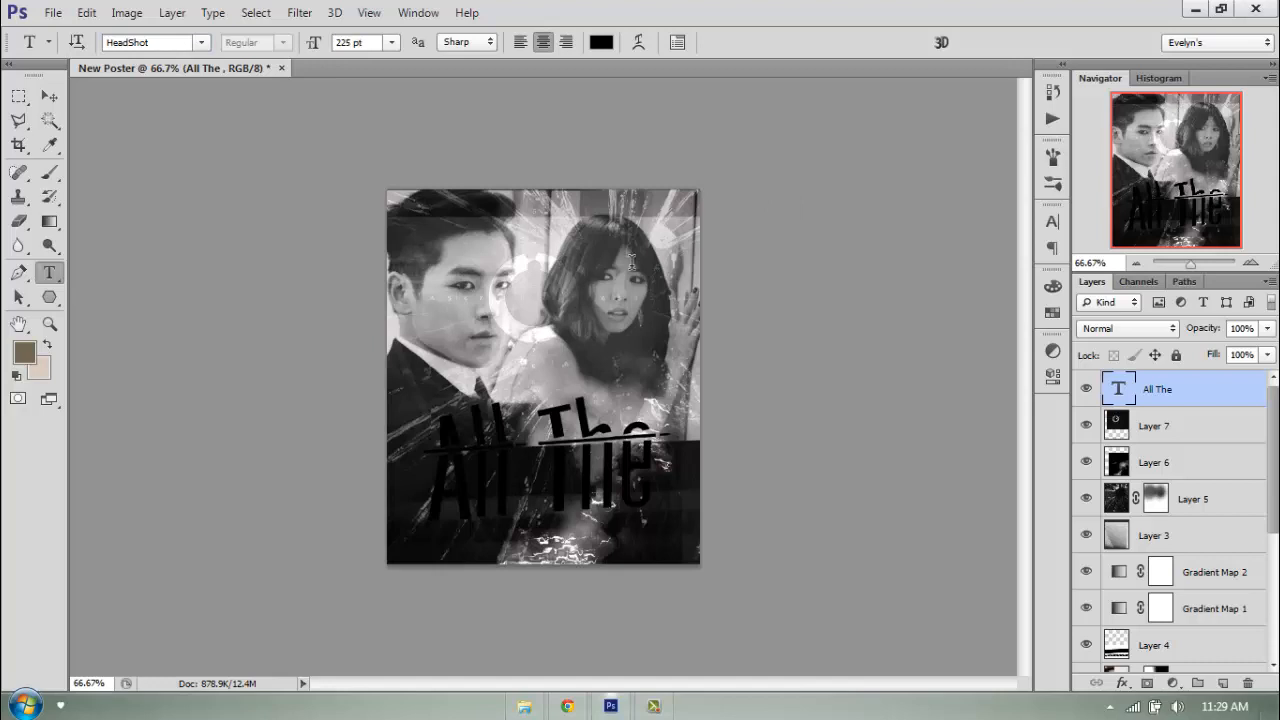
# Add the word "lies" as a separate text layer and colour it dark red with hue 0°, saturation 100% and brightness 64%
pyautogui.click(502, 358)
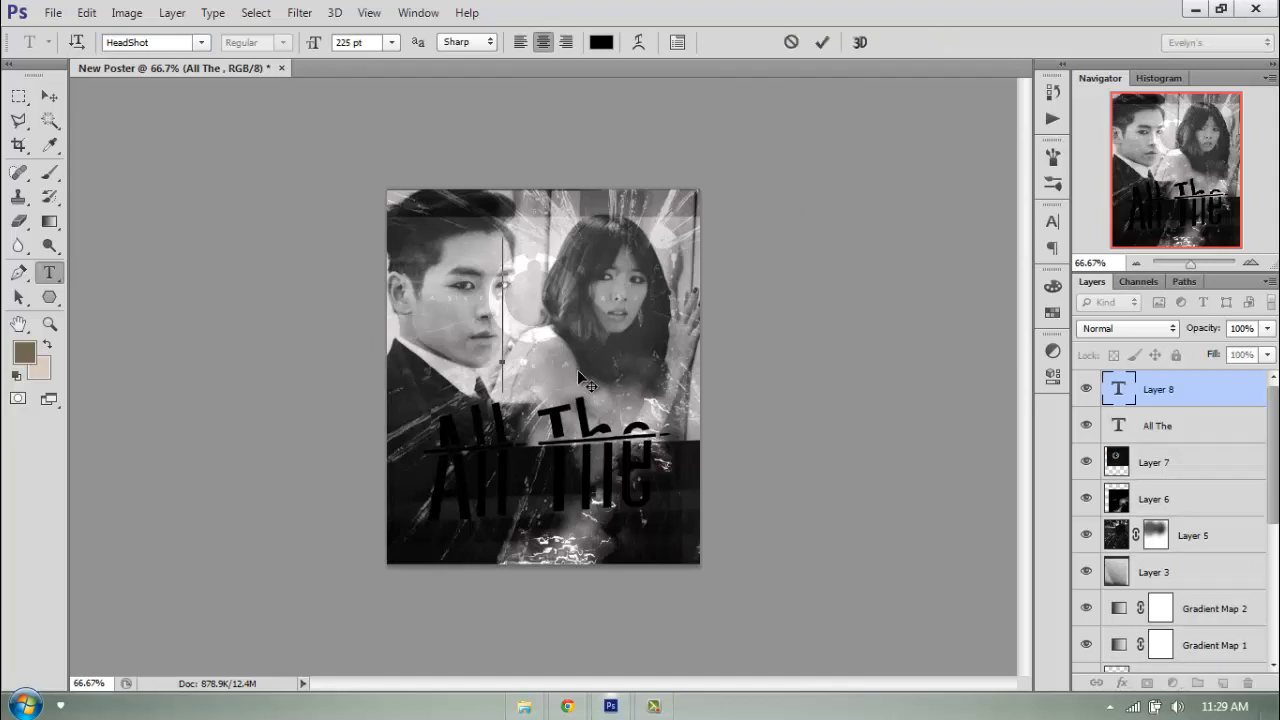
pyautogui.write('lies')
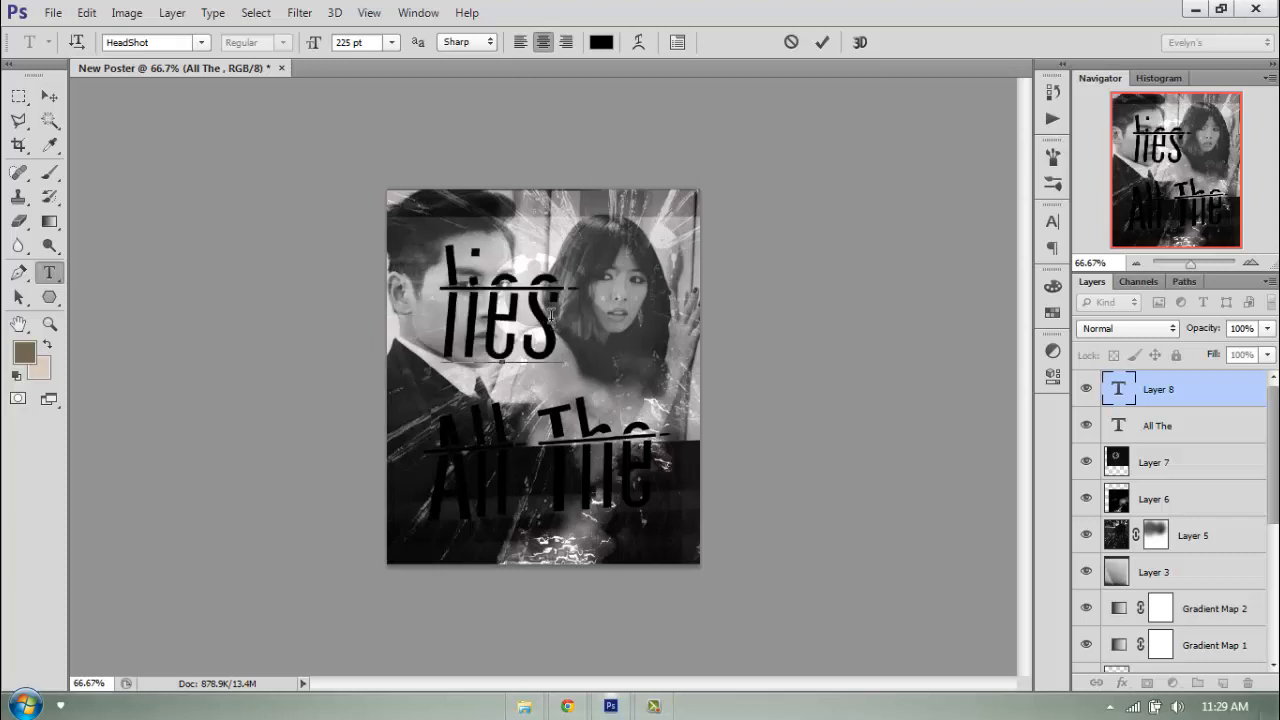
pyautogui.hotkey('ctrl', 'a')
pyautogui.click(600, 42)
pyautogui.click(1003, 542)
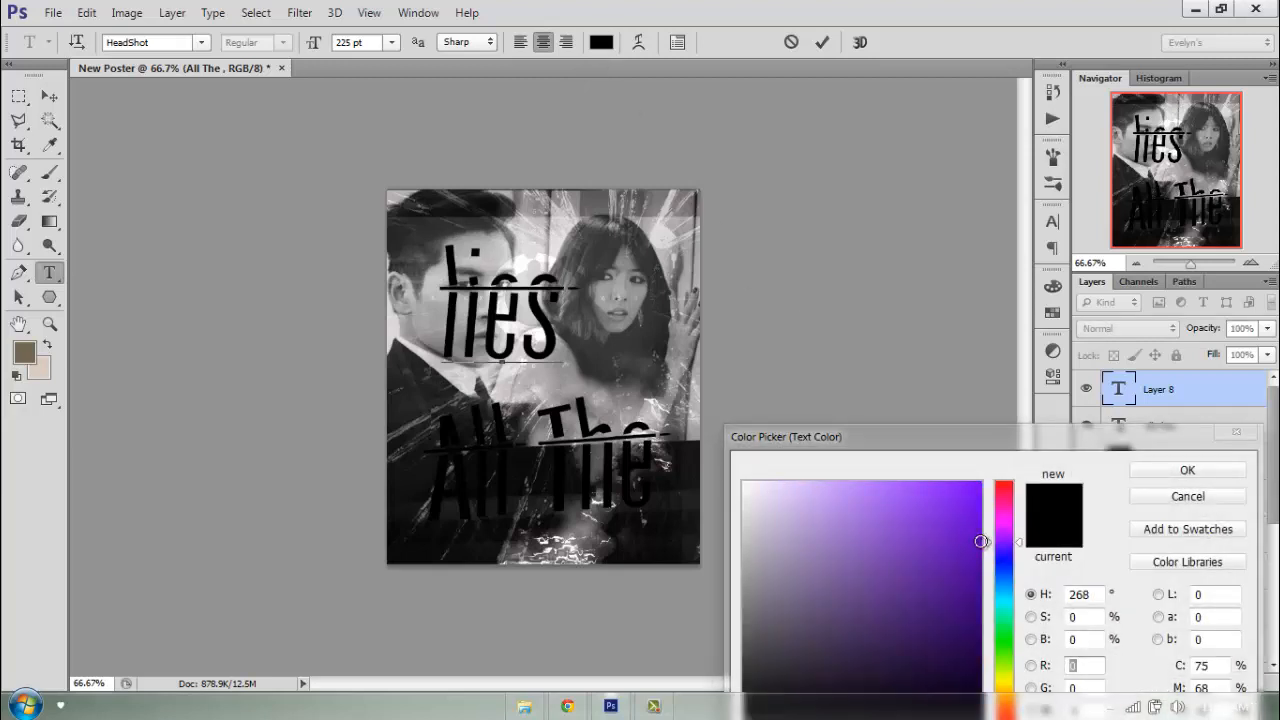
pyautogui.click(981, 541)
pyautogui.click(1004, 483)
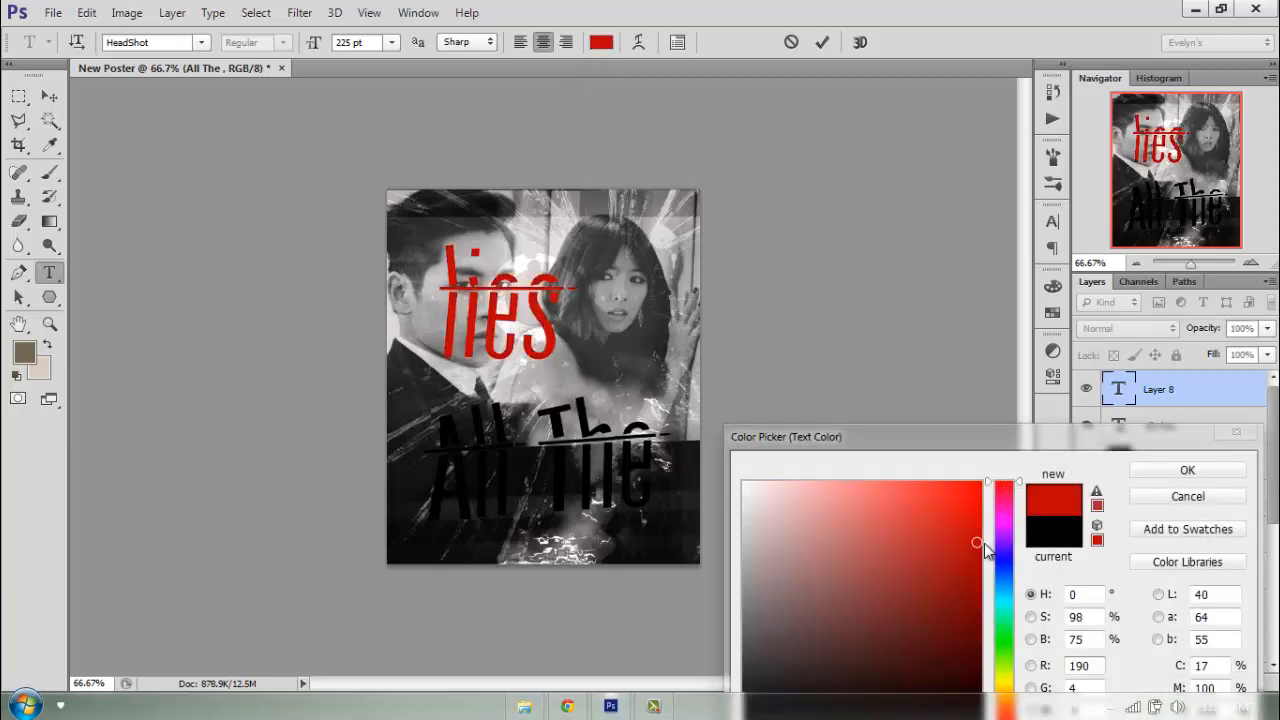
pyautogui.click(984, 567)
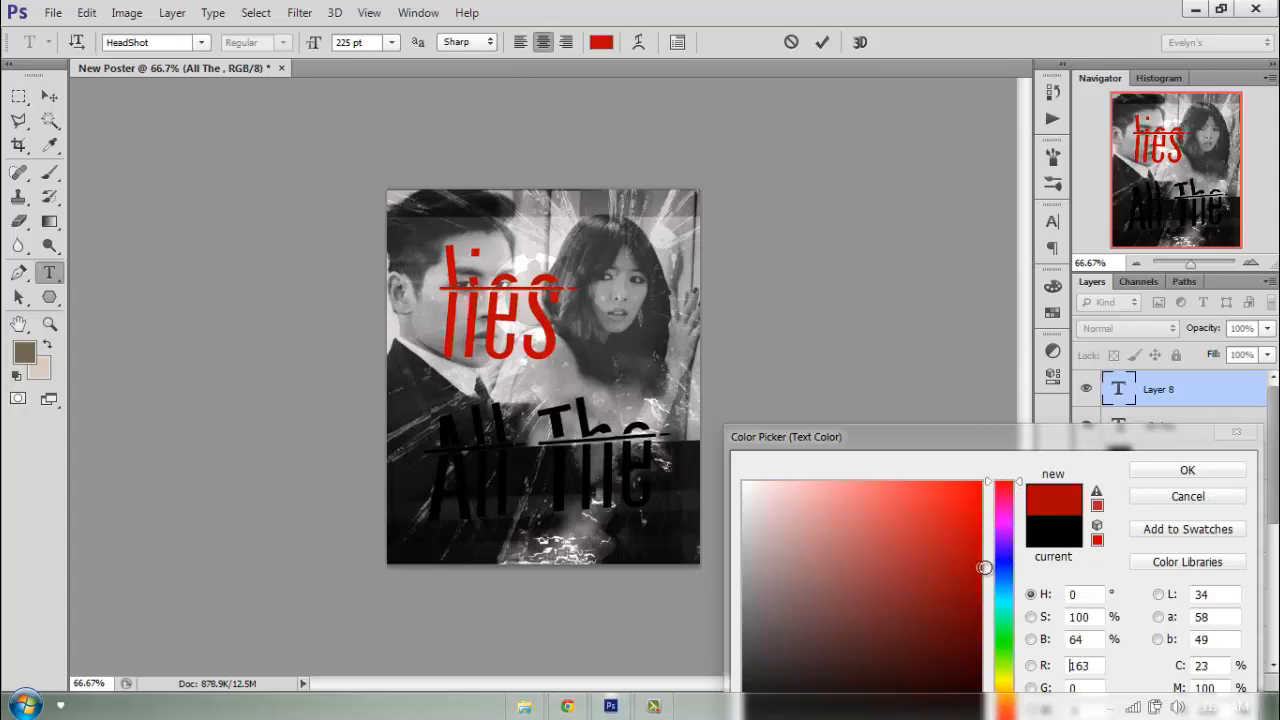
pyautogui.click(1156, 472)
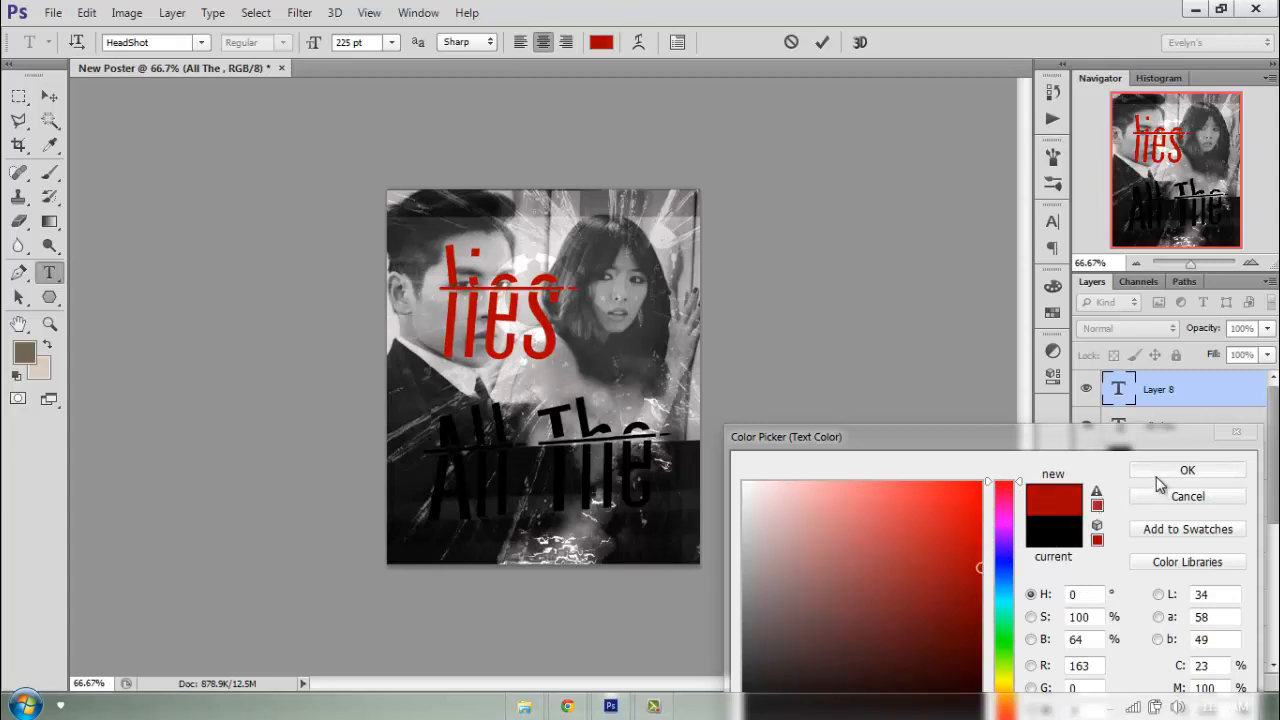
# Reduce the "lies" text size to 146 pt
pyautogui.click(391, 42)
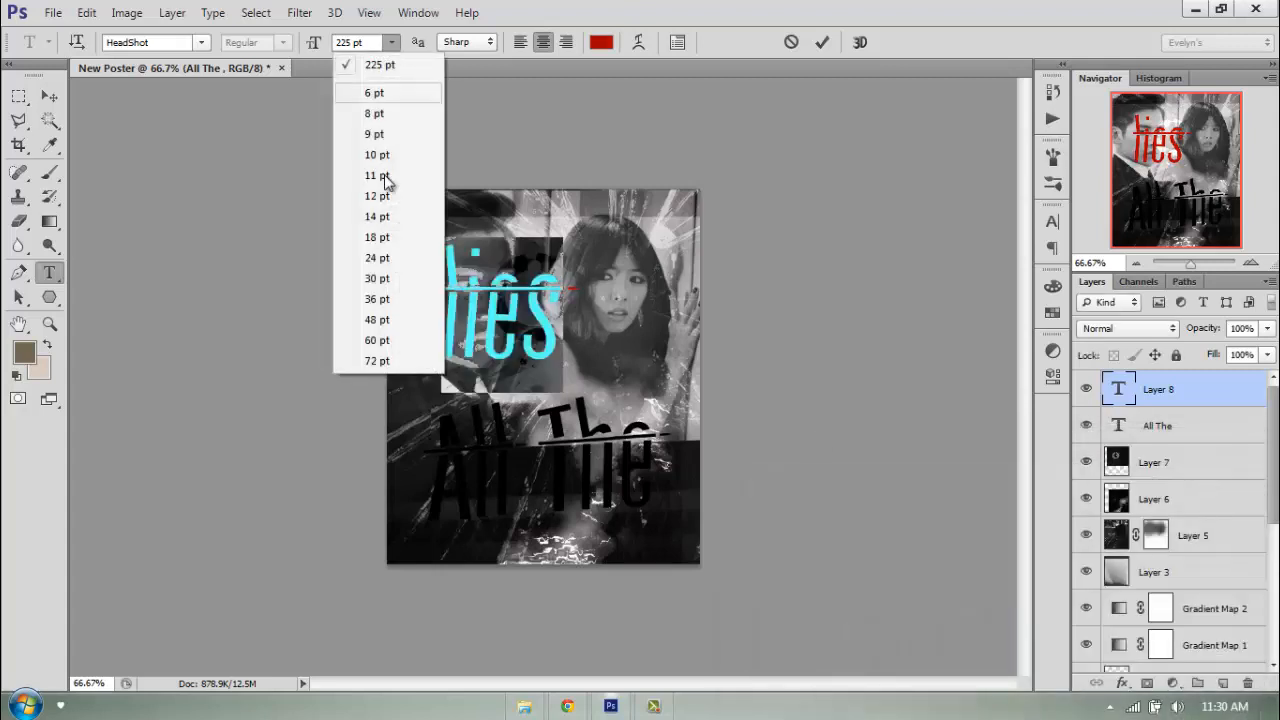
pyautogui.click(388, 360)
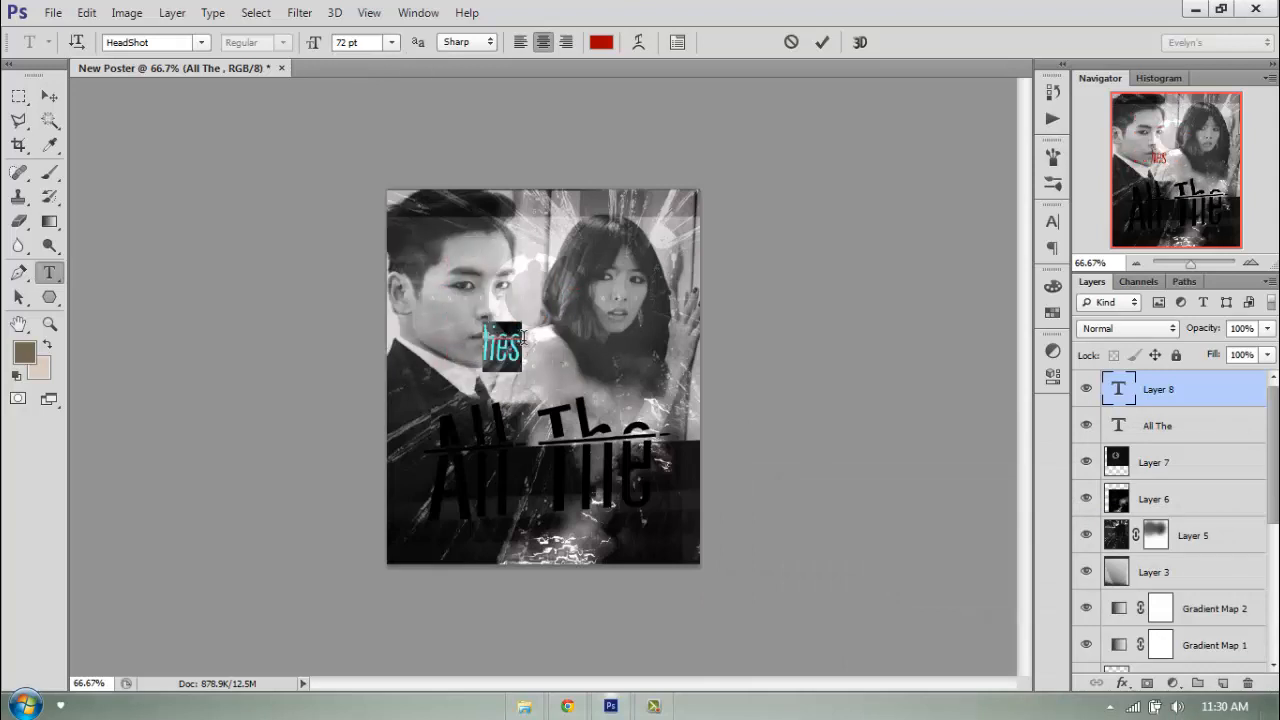
pyautogui.moveTo(318, 46); pyautogui.dragTo(383, 52)
pyautogui.click(490, 305)
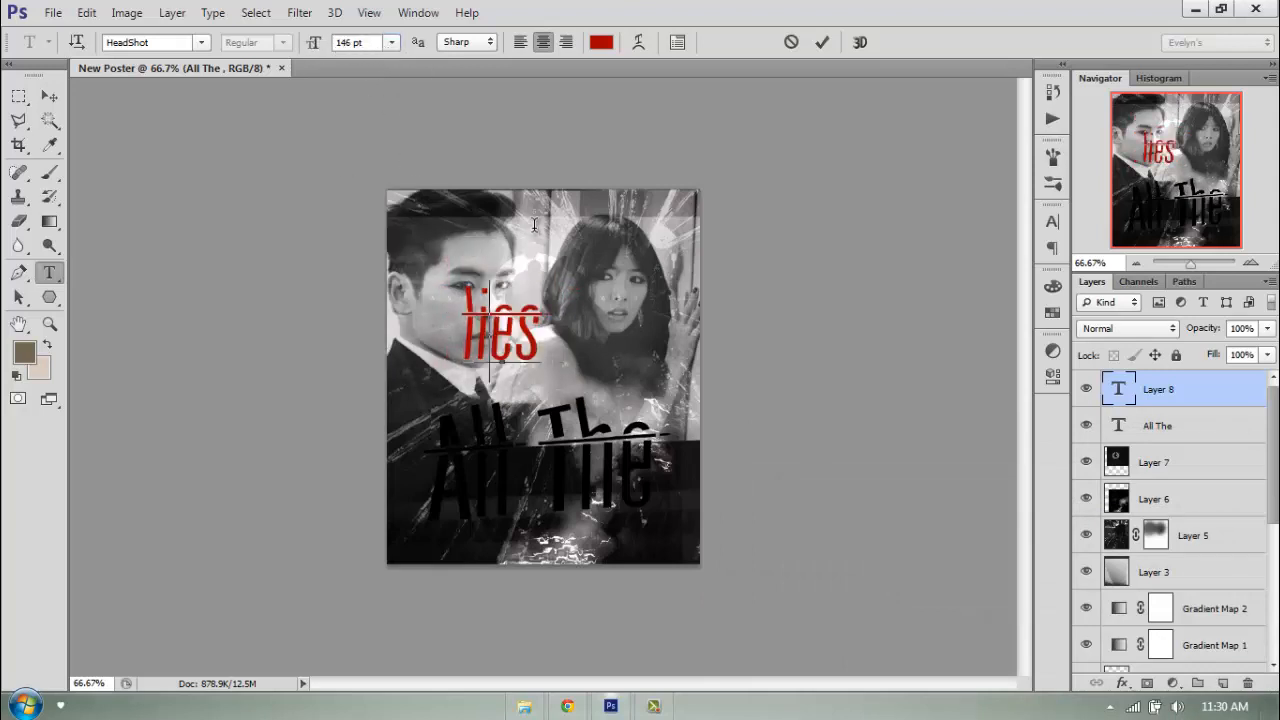
# Move "lies" to the poster's lower-right corner, beneath the end of "All The", and rotate it about 9° clockwise
pyautogui.moveTo(652, 322); pyautogui.dragTo(641, 384)
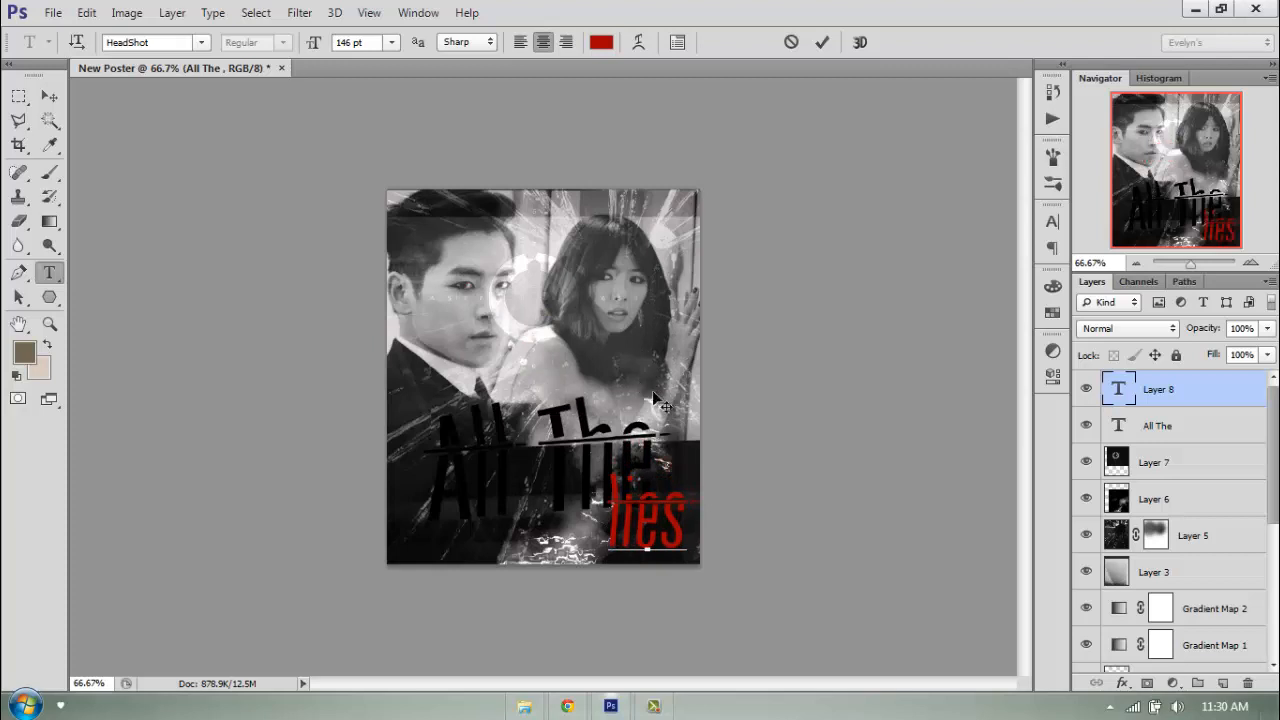
pyautogui.moveTo(690, 444); pyautogui.dragTo(710, 454)
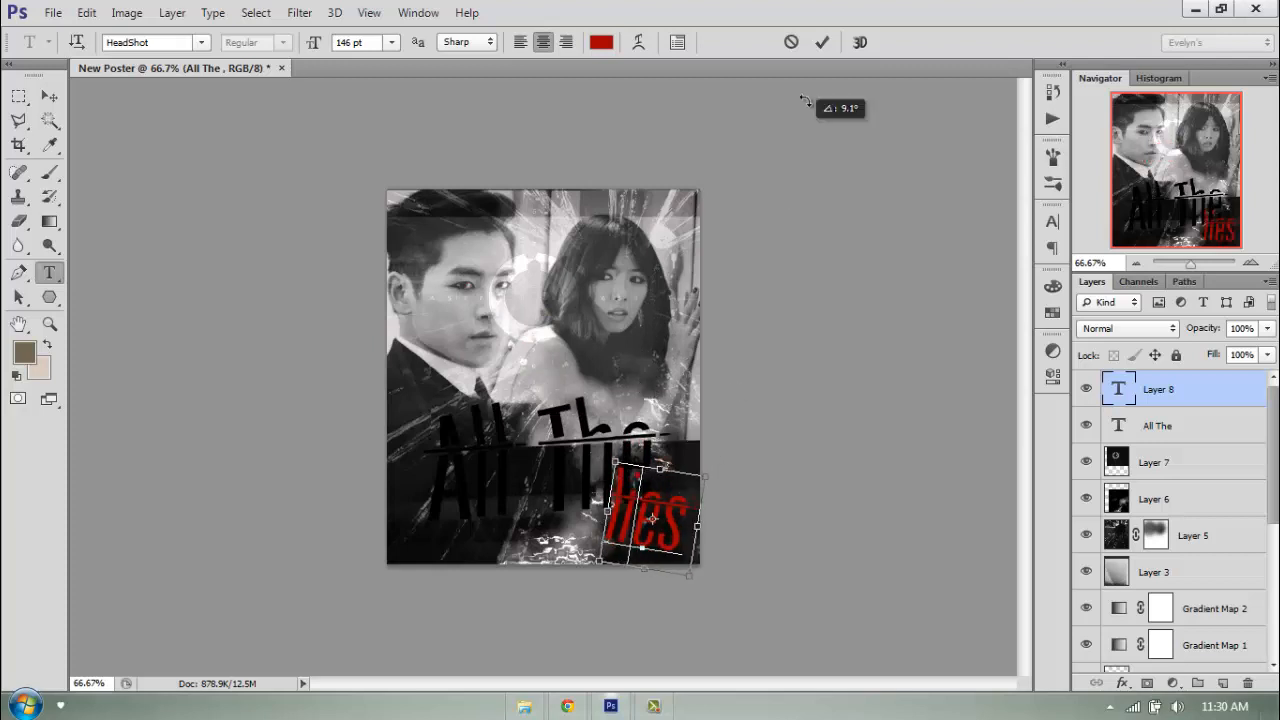
pyautogui.click(822, 43)
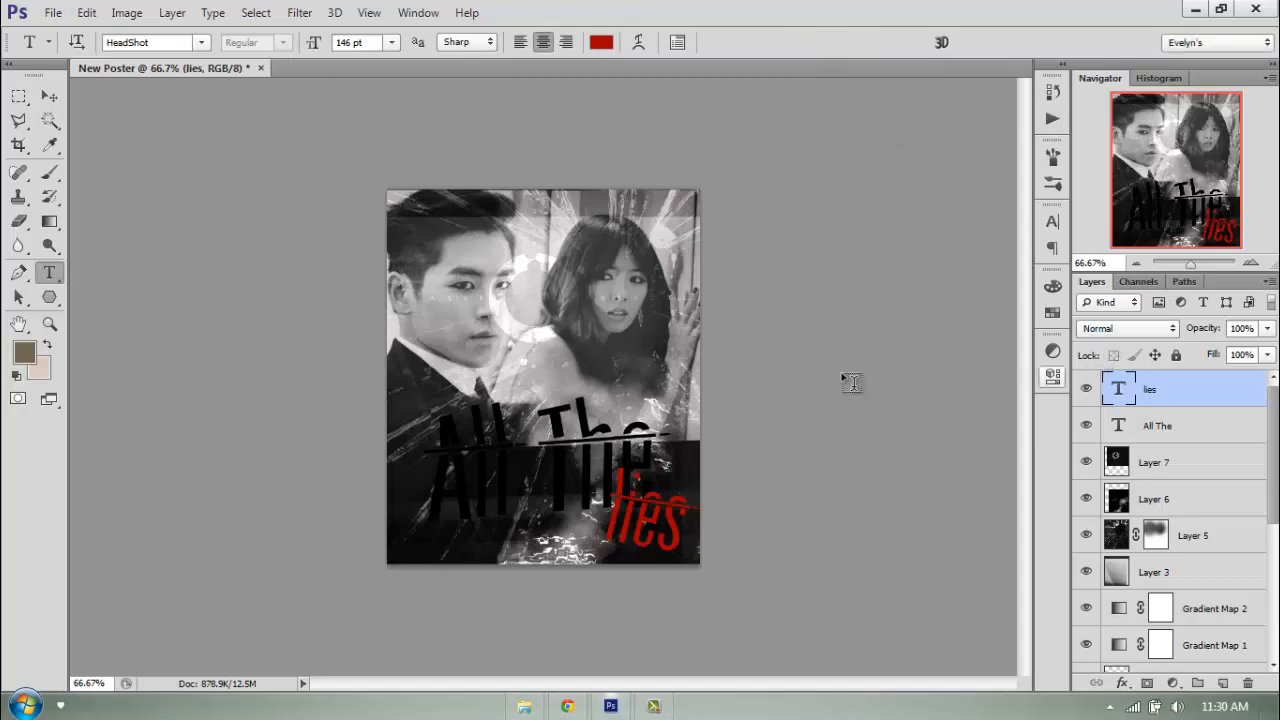
# Apply a dark grey Color Overlay to the "All The" text layer, sampled from the man's hair, with brightness 18%
pyautogui.click(1204, 426)
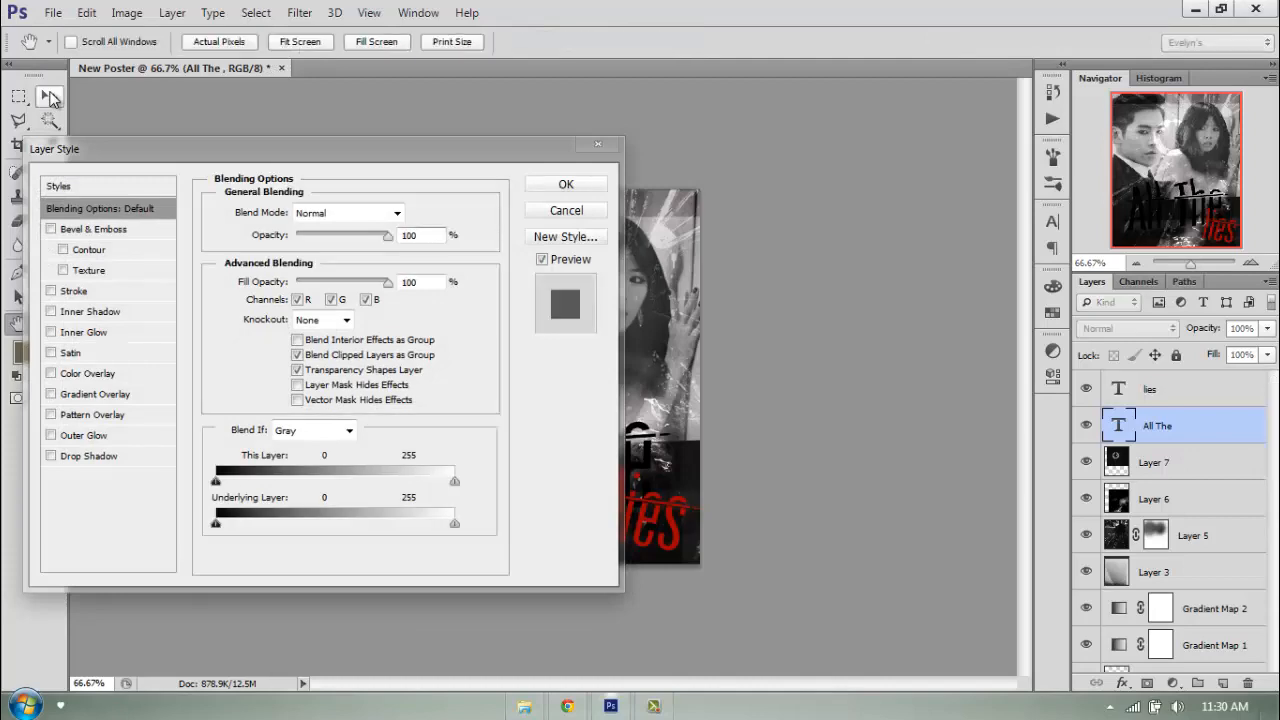
pyautogui.moveTo(209, 153); pyautogui.dragTo(427, 4)
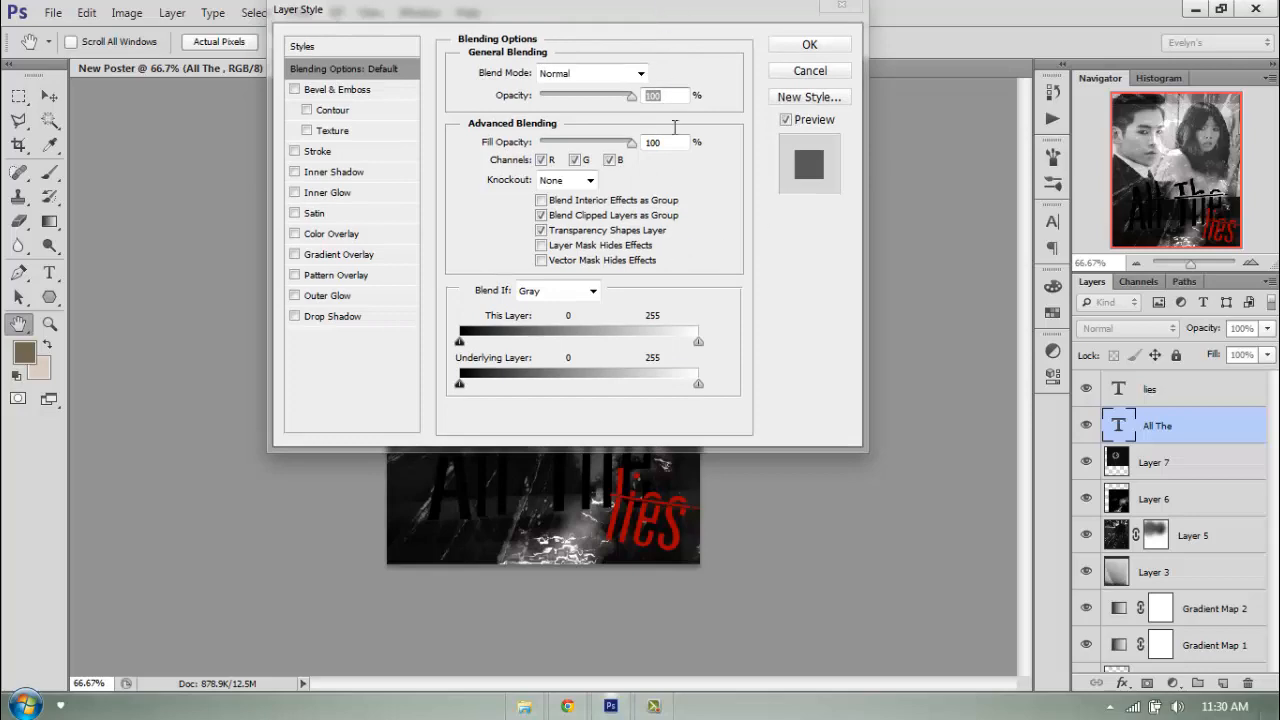
pyautogui.moveTo(645, 15); pyautogui.dragTo(1053, 33)
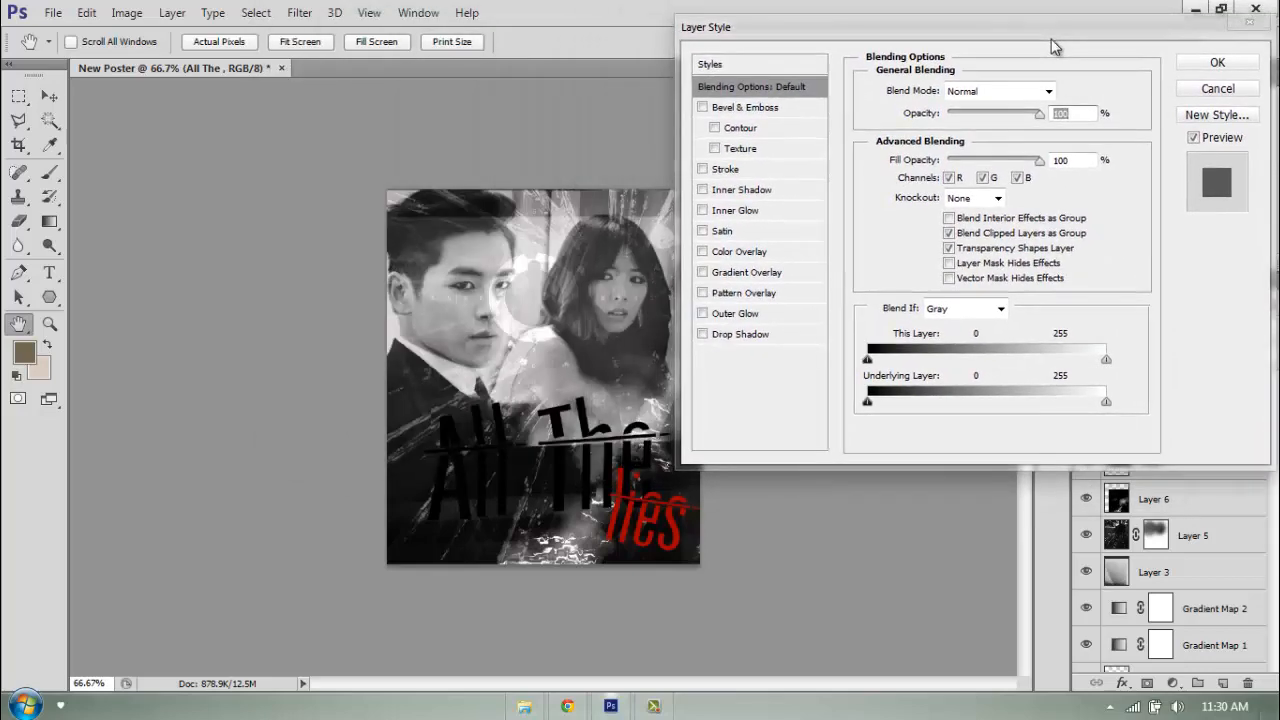
pyautogui.click(703, 190)
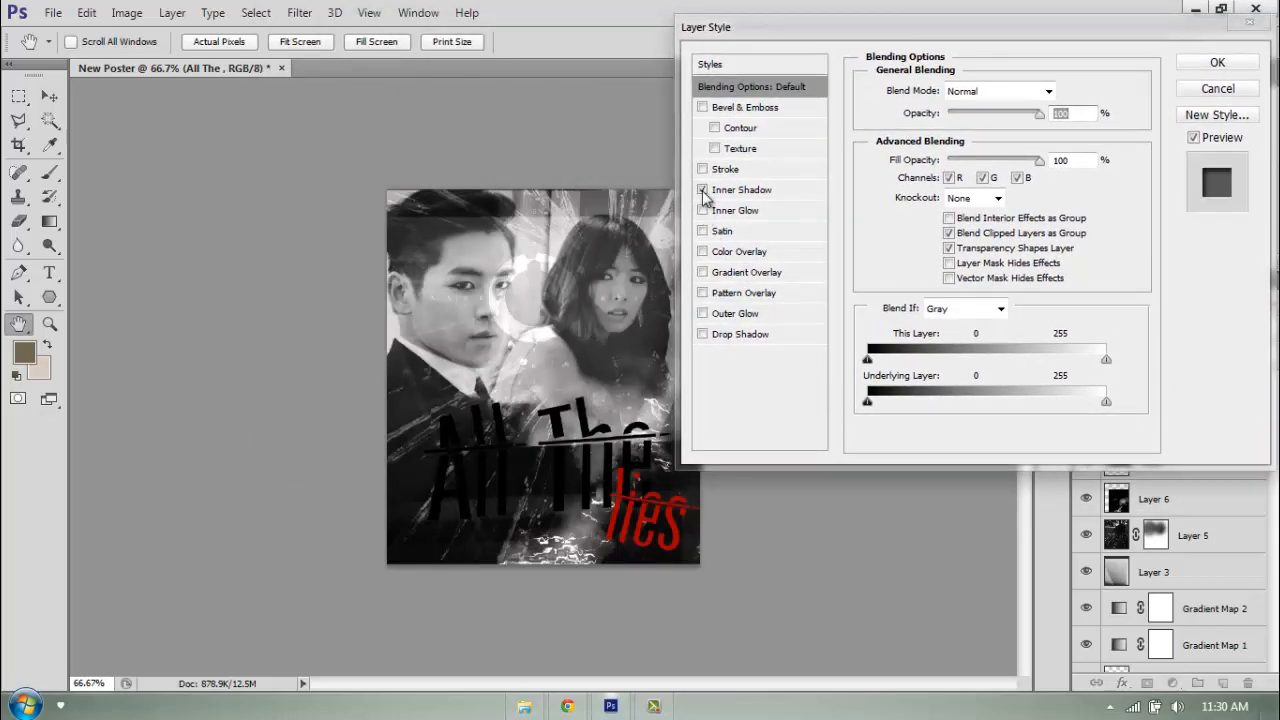
pyautogui.click(703, 190)
pyautogui.click(703, 251)
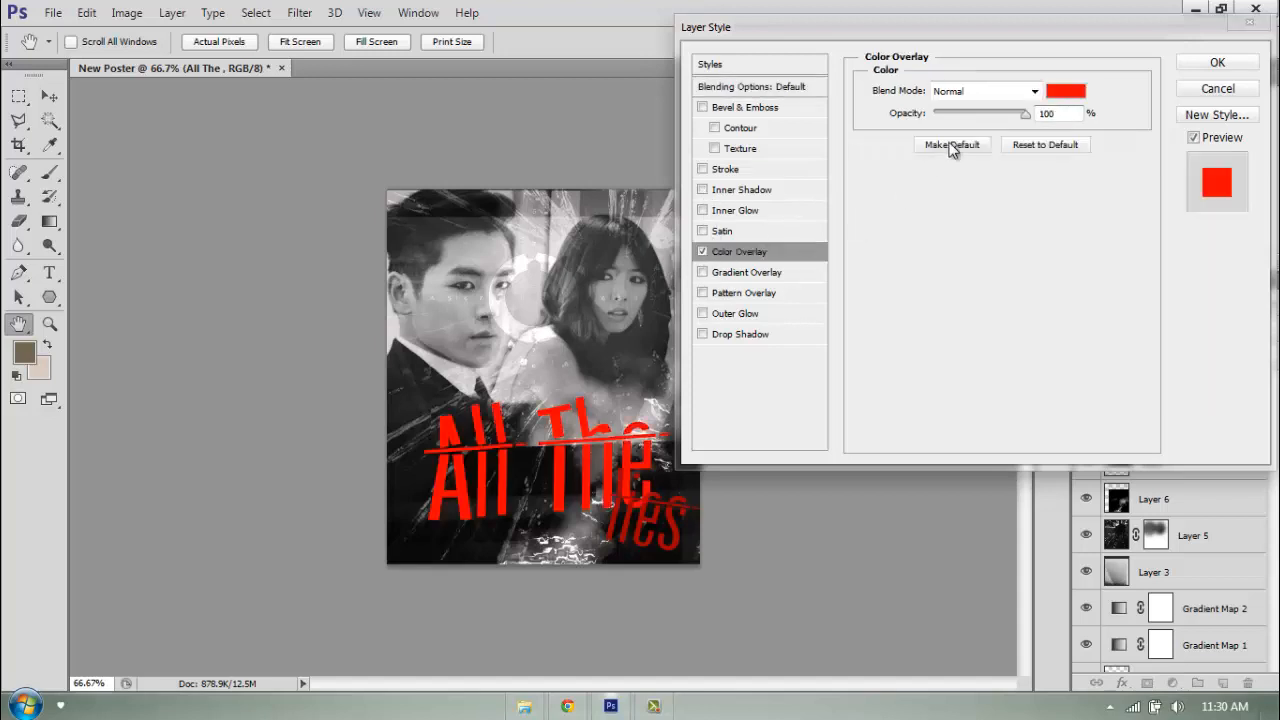
pyautogui.click(1065, 91)
pyautogui.click(438, 228)
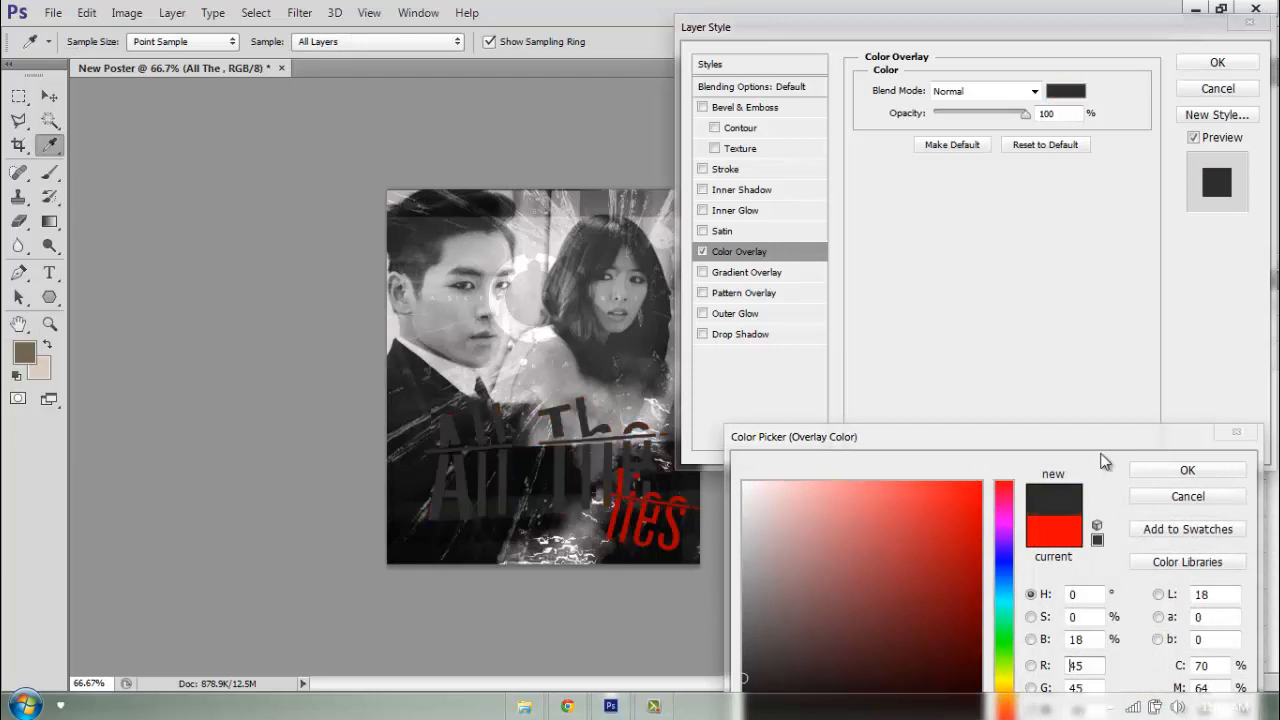
pyautogui.click(1185, 470)
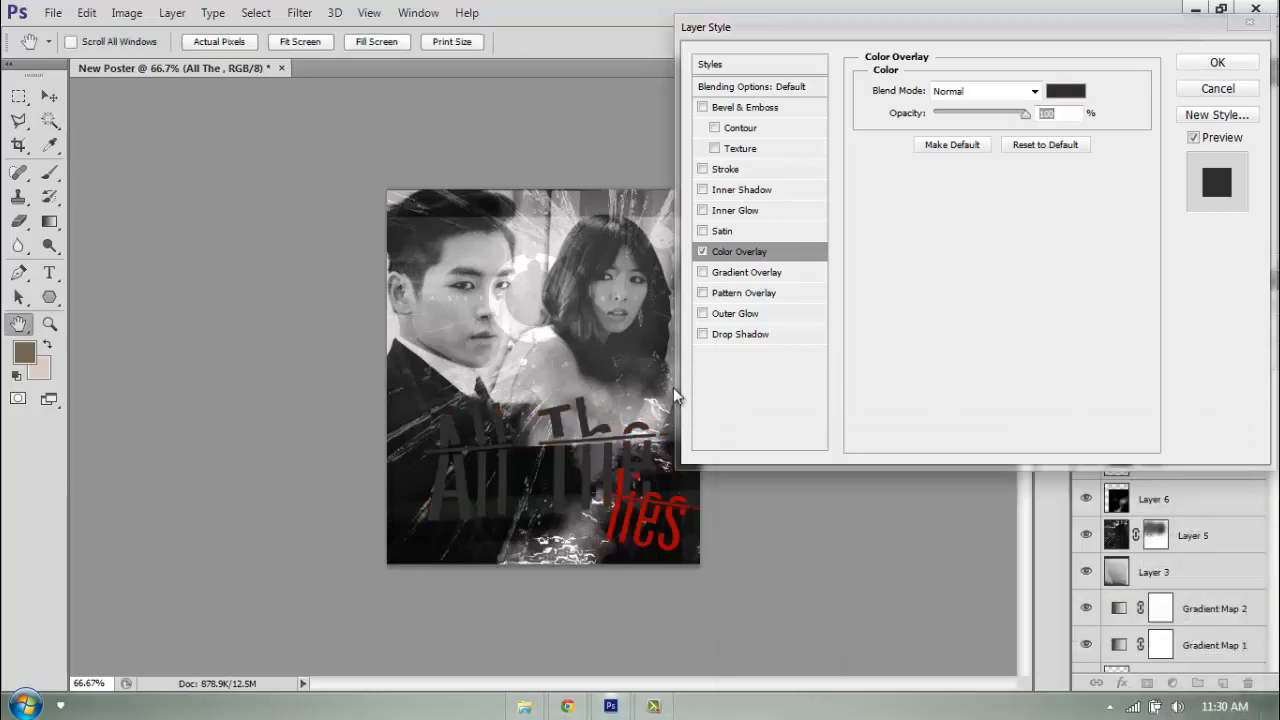
# Add an Inner Shadow to the "All The" text with distance 0 px, a slightly larger size and Soft Light blending
pyautogui.click(703, 190)
pyautogui.click(741, 192)
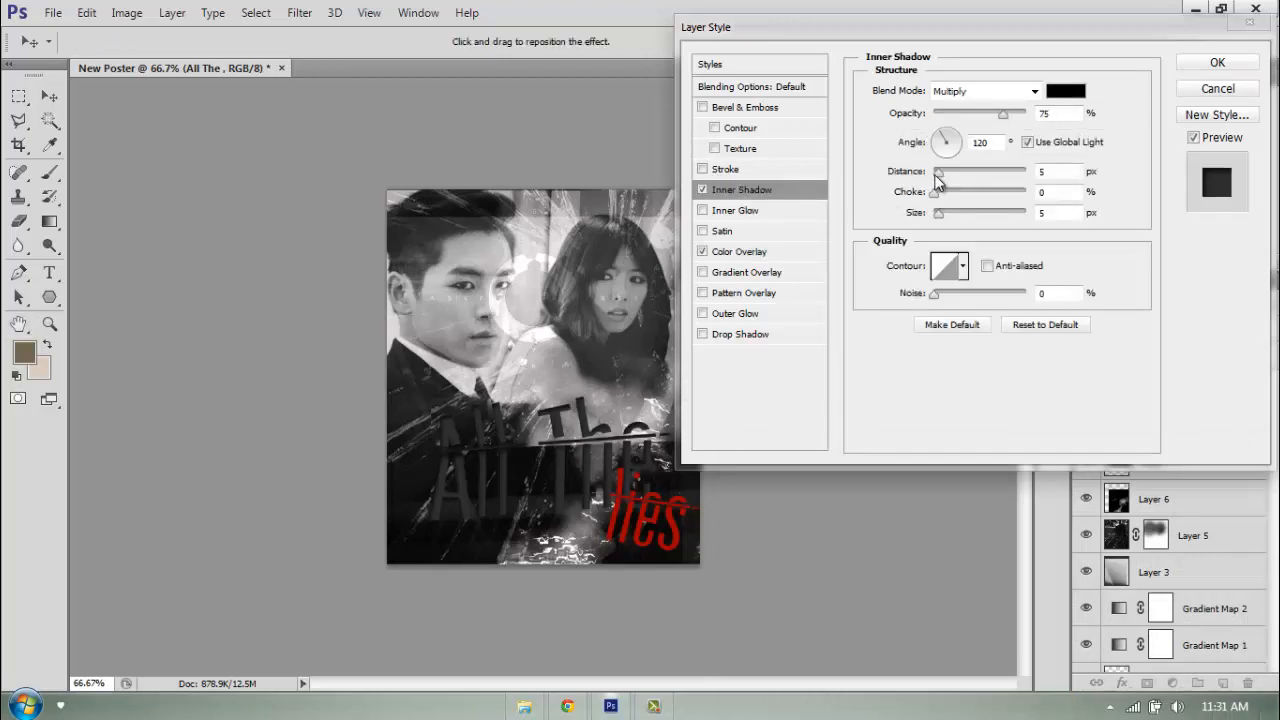
pyautogui.moveTo(938, 174); pyautogui.dragTo(886, 172)
pyautogui.click(949, 215)
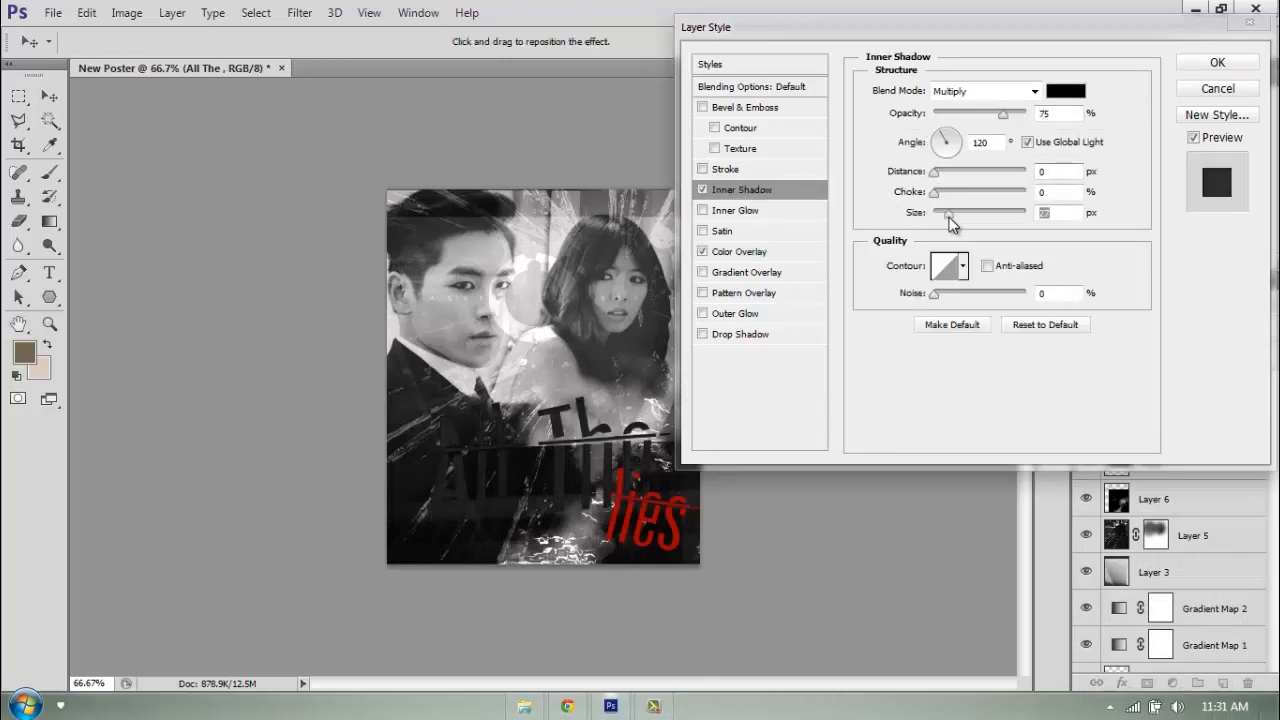
pyautogui.click(985, 91)
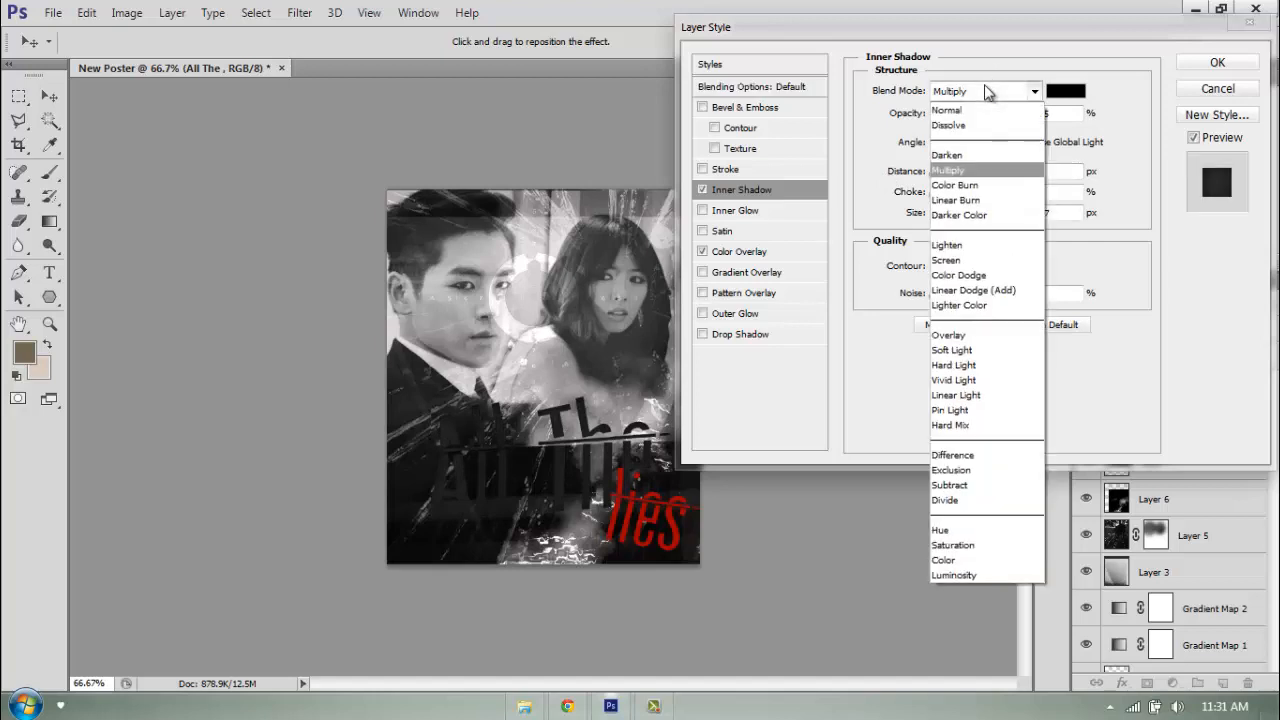
pyautogui.click(952, 350)
# Add a centre-sourced Inner Glow to "All The" with size 16 px, Soft Light blending and a grey sampled from the area between the portraits
pyautogui.click(703, 210)
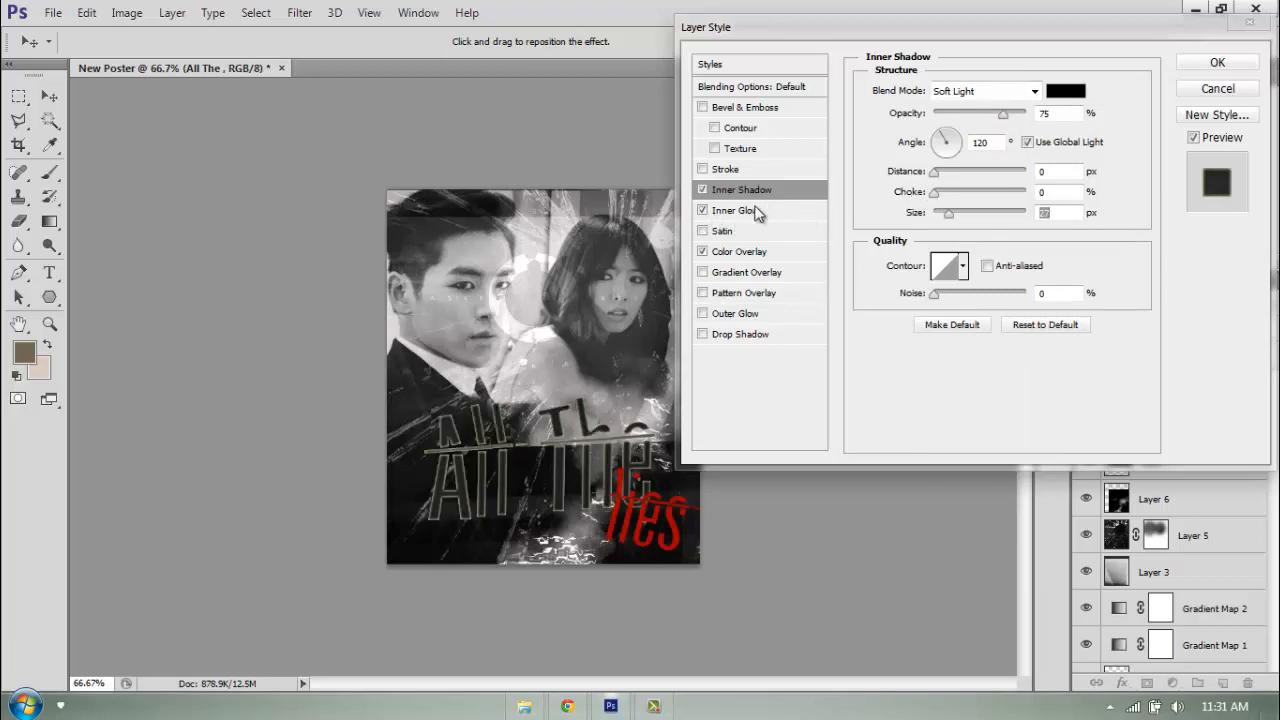
pyautogui.click(757, 214)
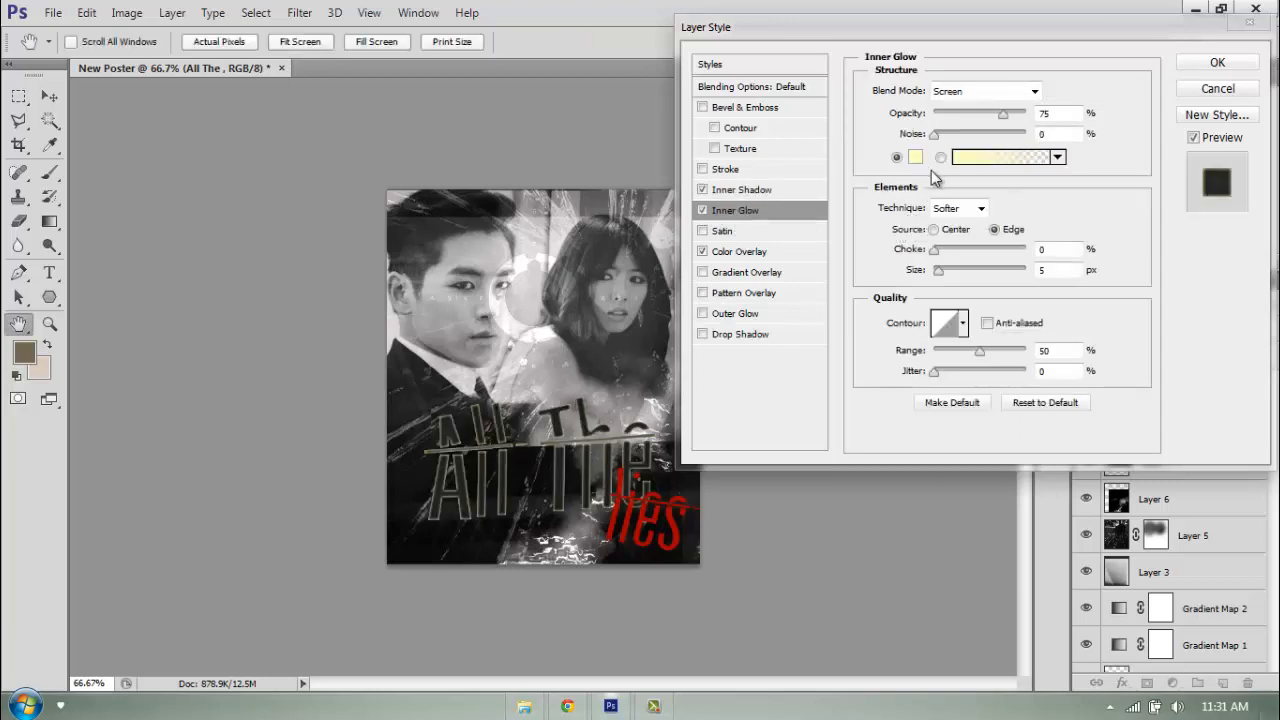
pyautogui.click(938, 230)
pyautogui.moveTo(943, 274); pyautogui.dragTo(944, 276)
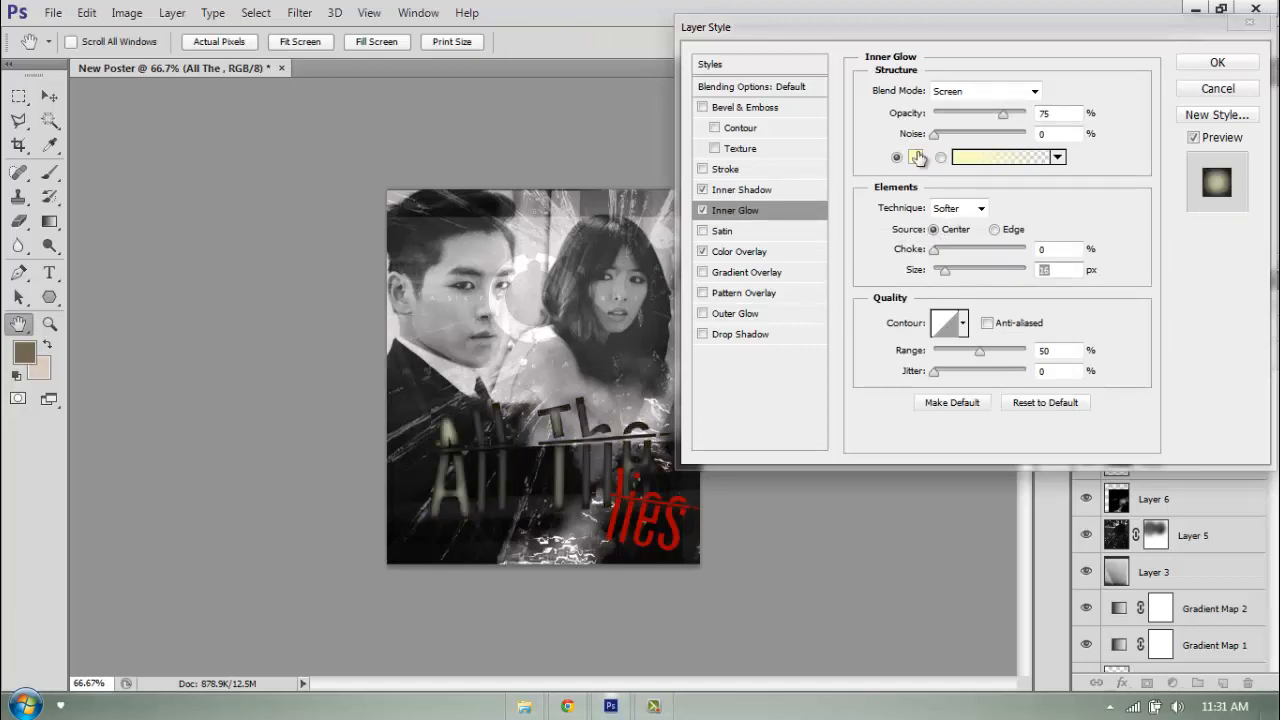
pyautogui.click(915, 157)
pyautogui.click(535, 328)
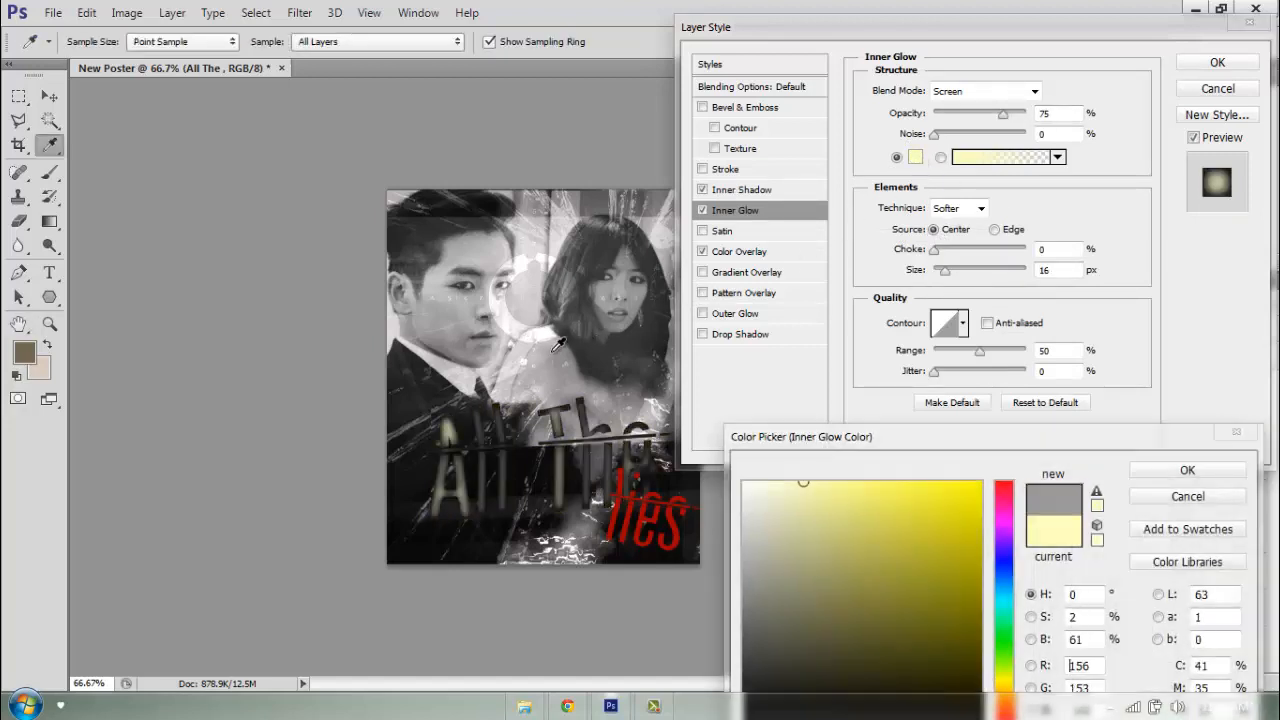
pyautogui.press('Return')
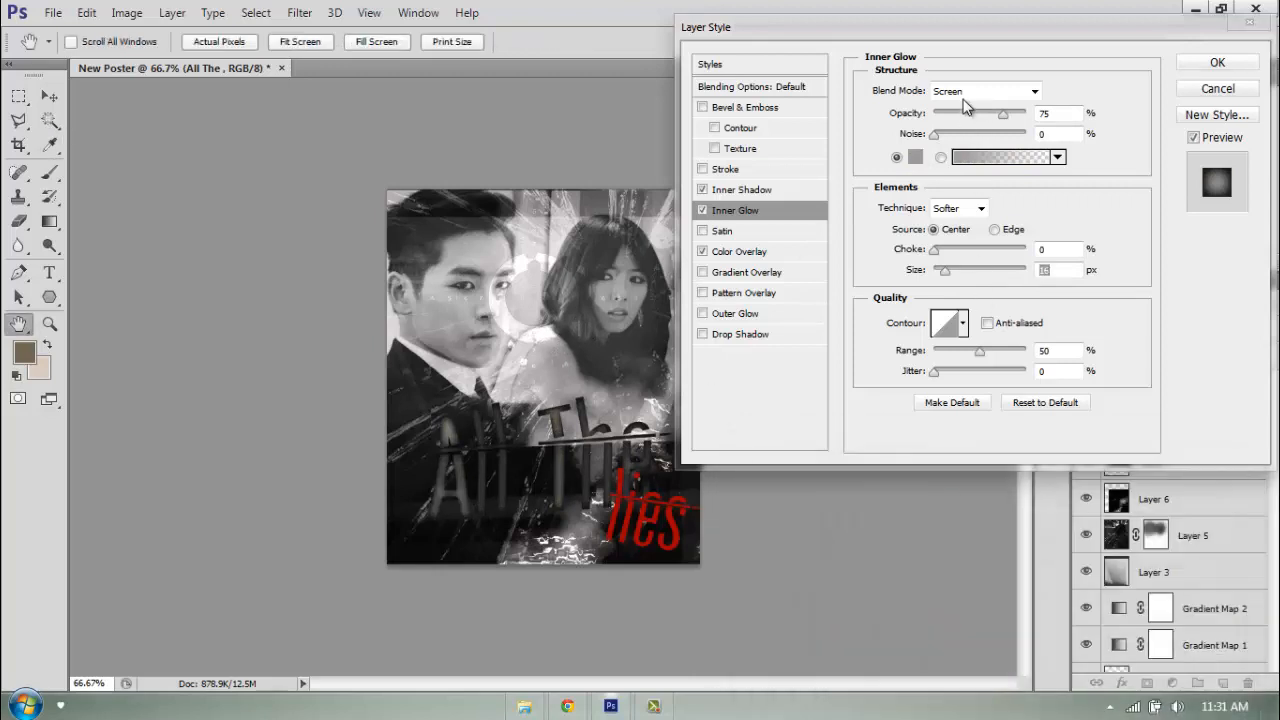
pyautogui.click(985, 91)
pyautogui.click(975, 318)
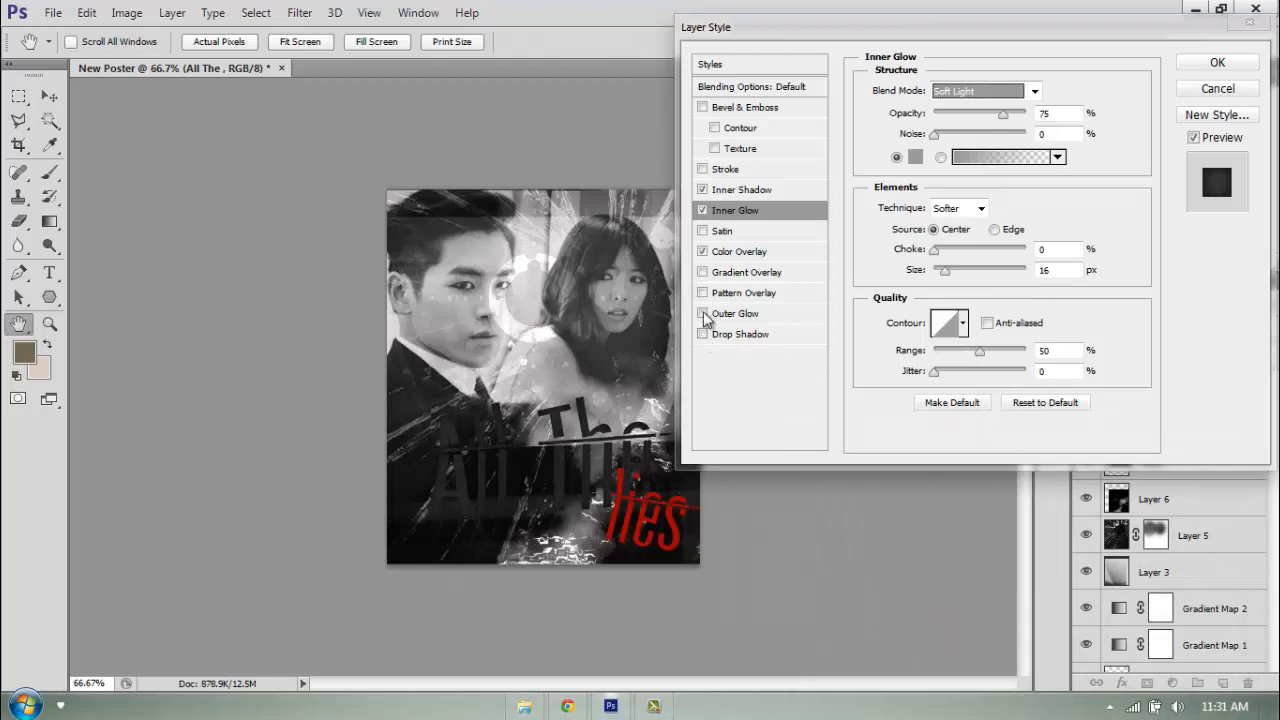
pyautogui.click(702, 272)
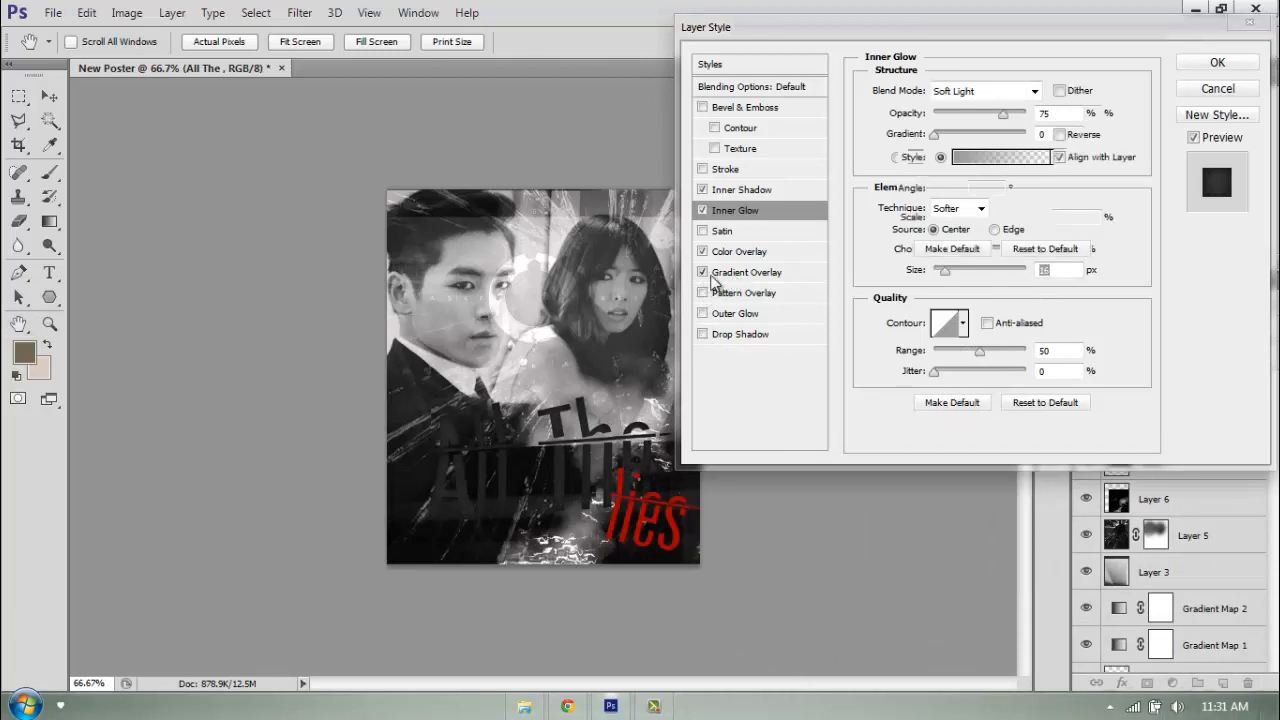
pyautogui.click(740, 274)
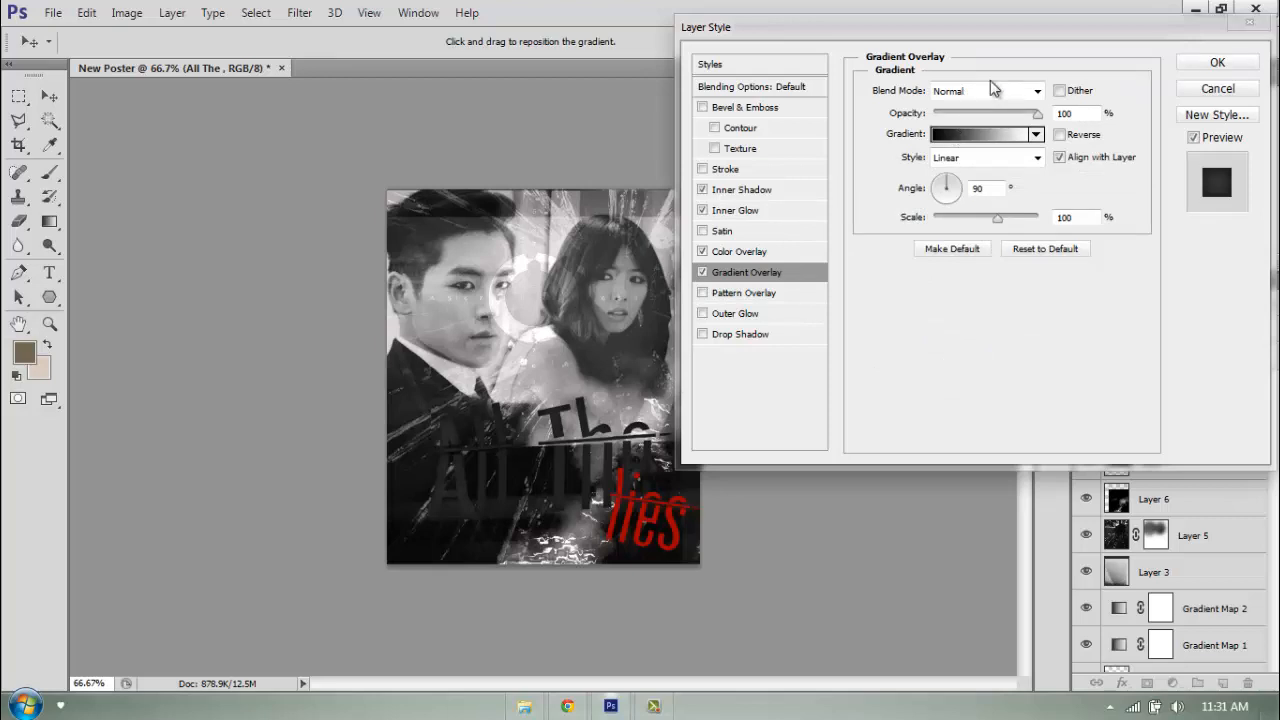
pyautogui.press('Tab')
pyautogui.click(703, 273)
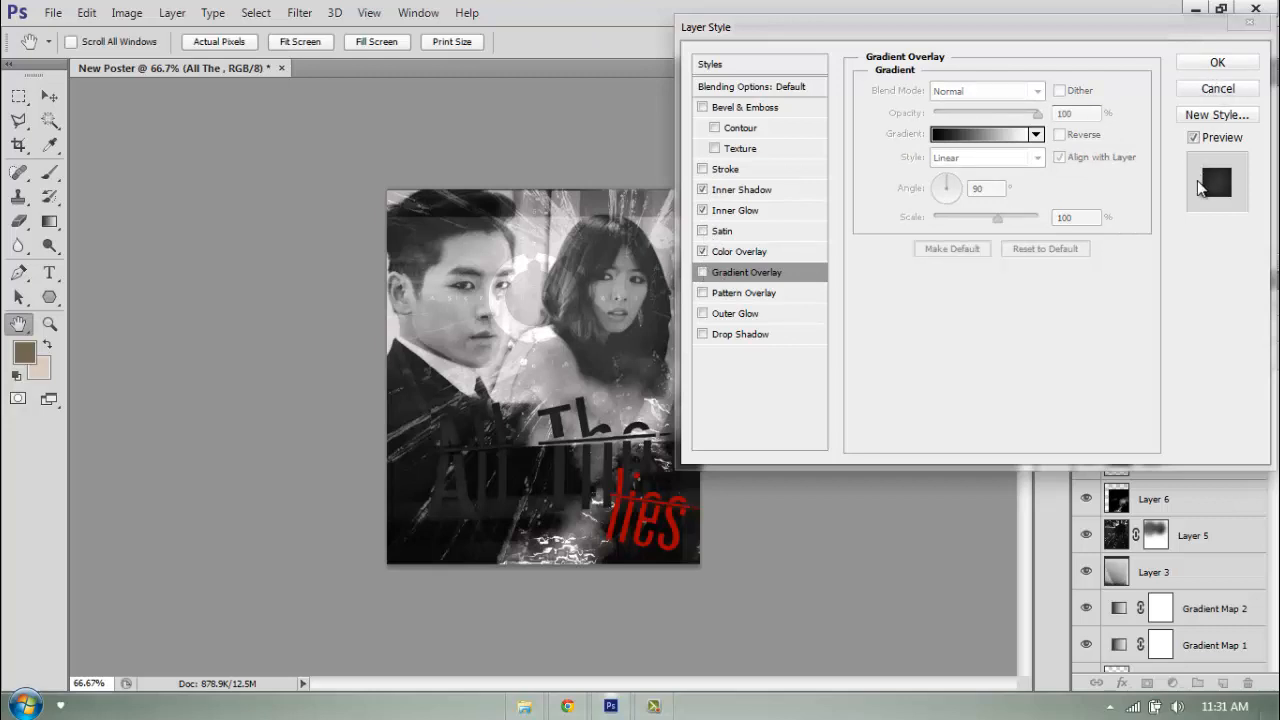
# Apply the effects to "All The", reopen its blending options and add a Drop Shadow with size 0 px
pyautogui.click(1212, 64)
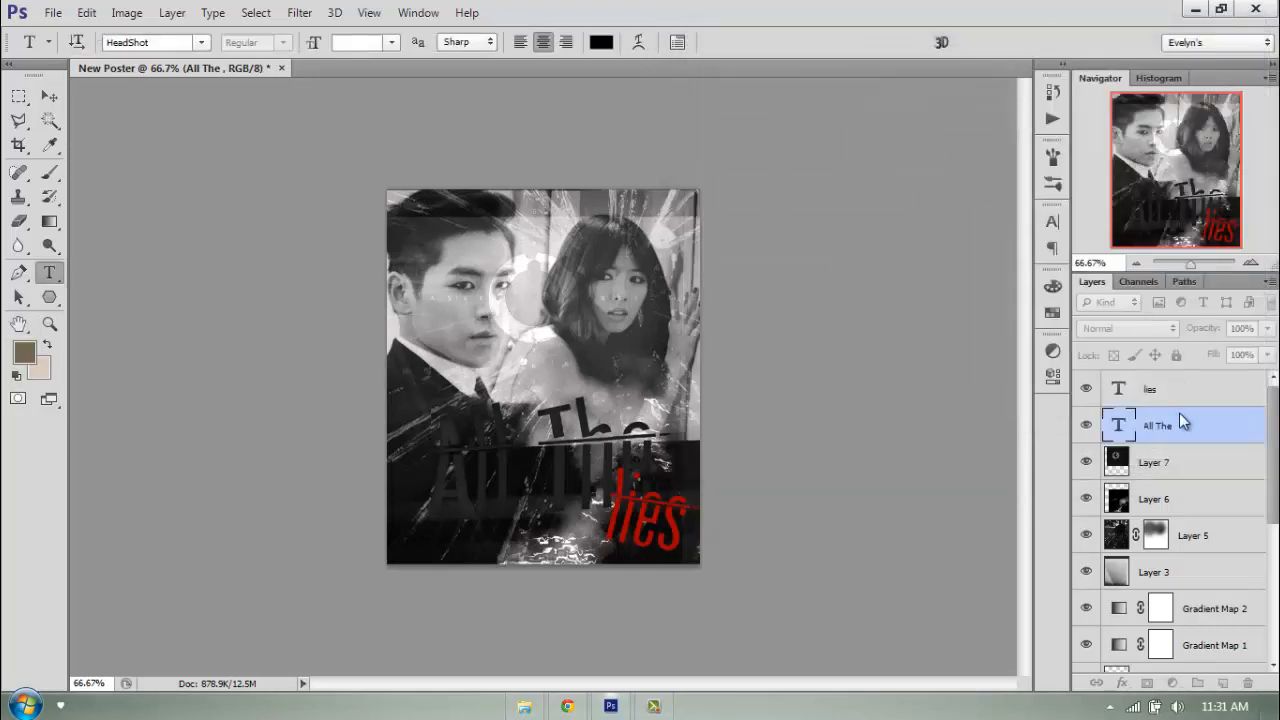
pyautogui.click(50, 97)
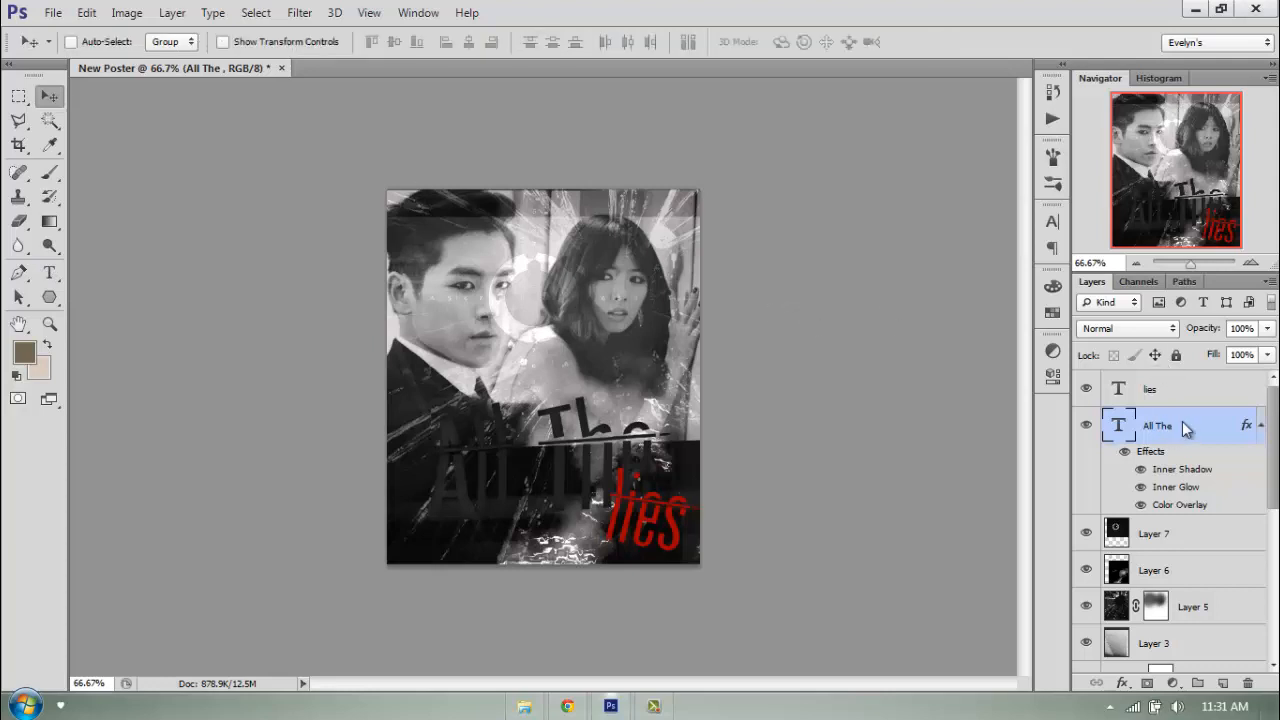
pyautogui.rightClick(1182, 427)
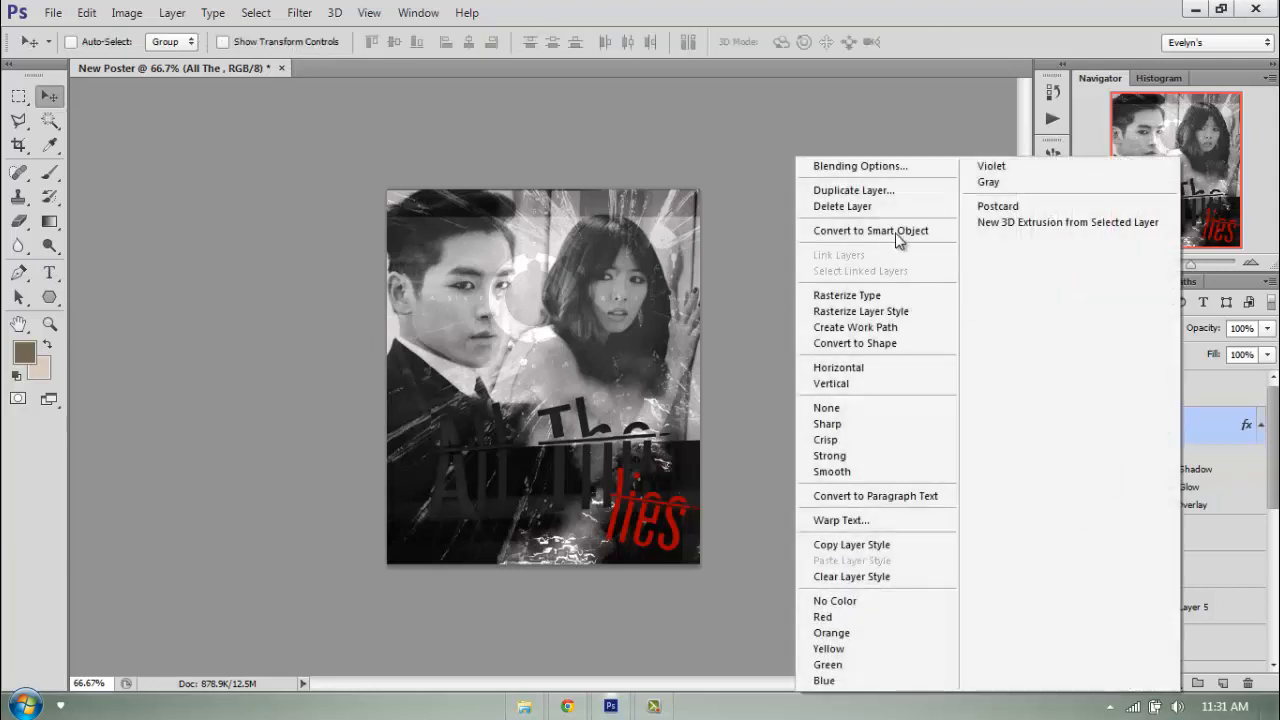
pyautogui.click(867, 166)
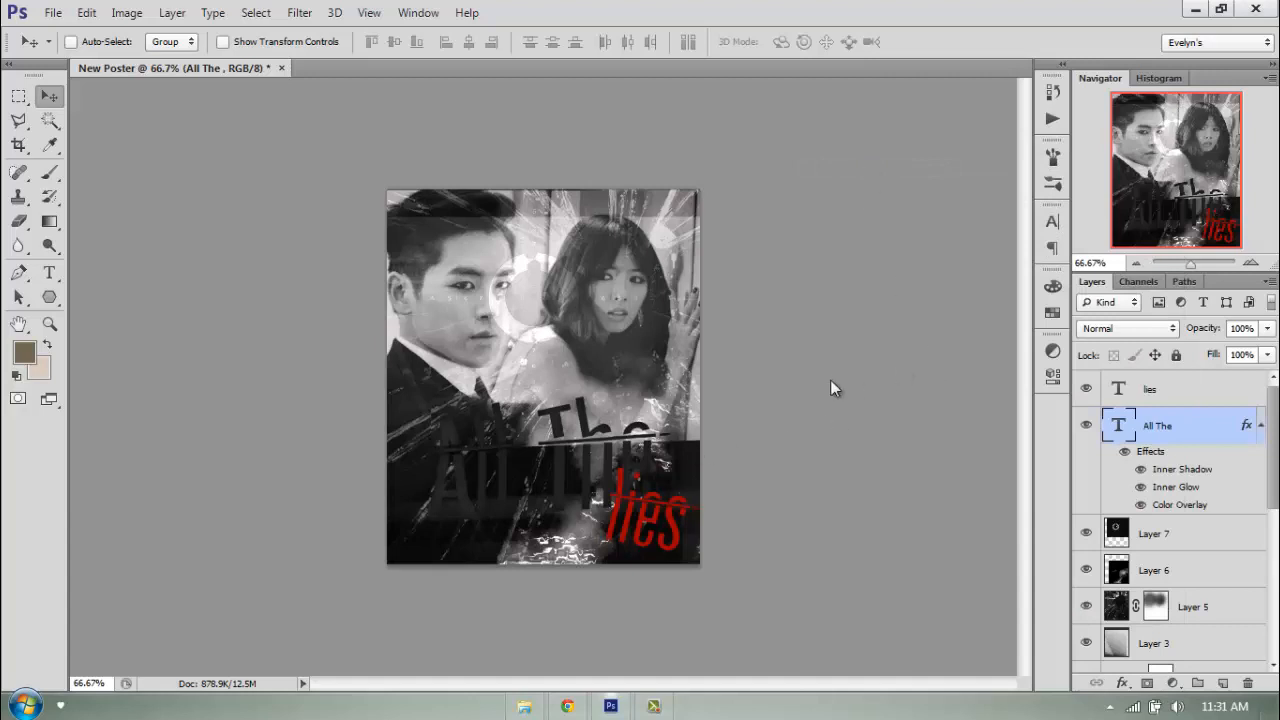
pyautogui.press('h')
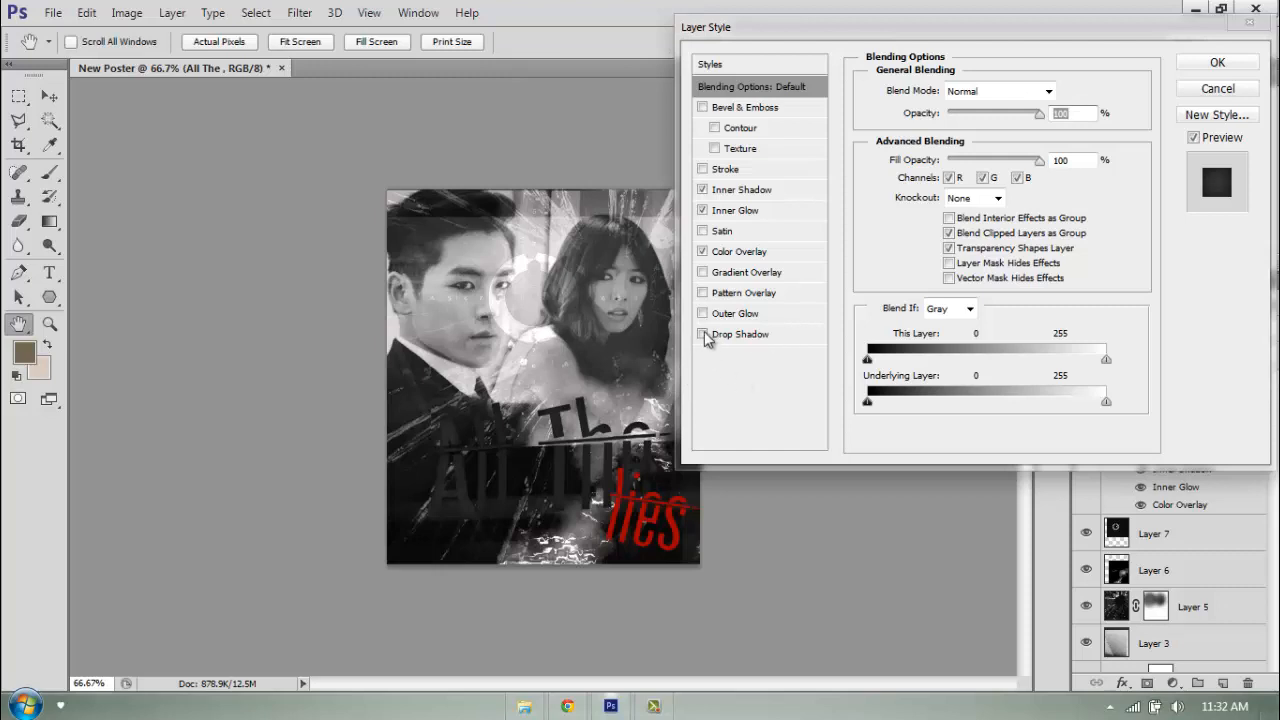
pyautogui.click(748, 334)
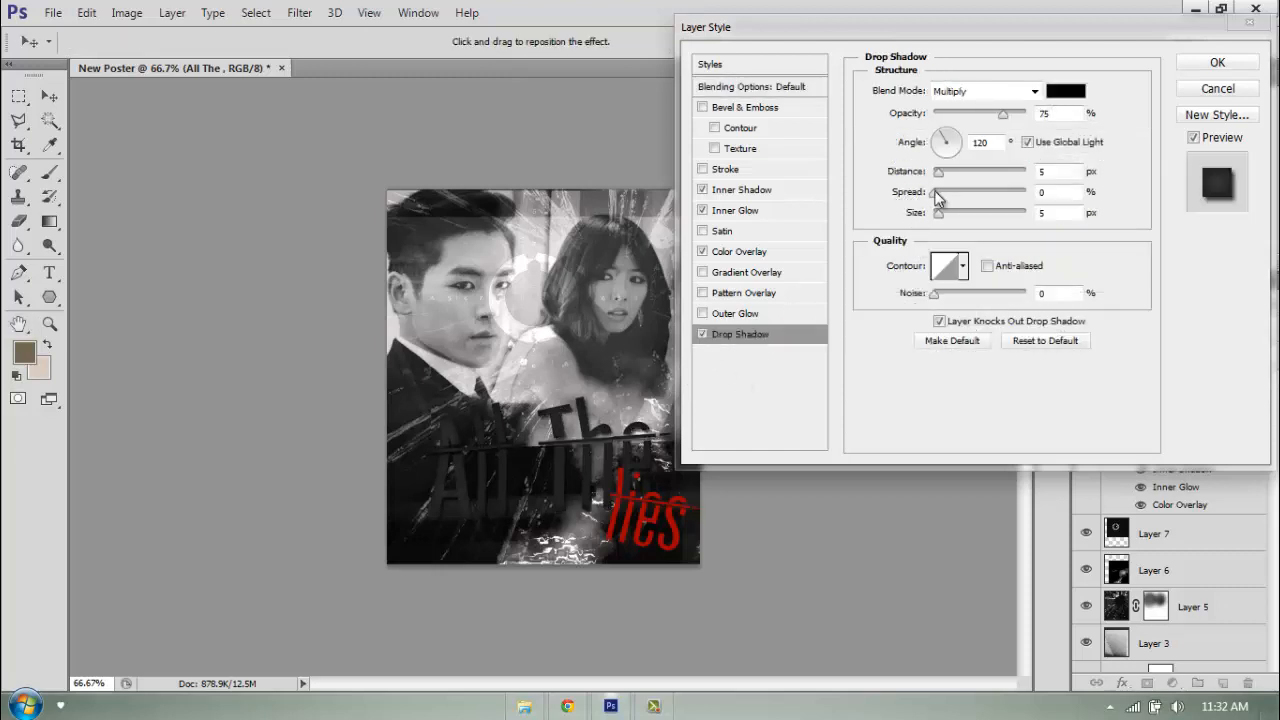
pyautogui.moveTo(940, 212); pyautogui.dragTo(858, 234)
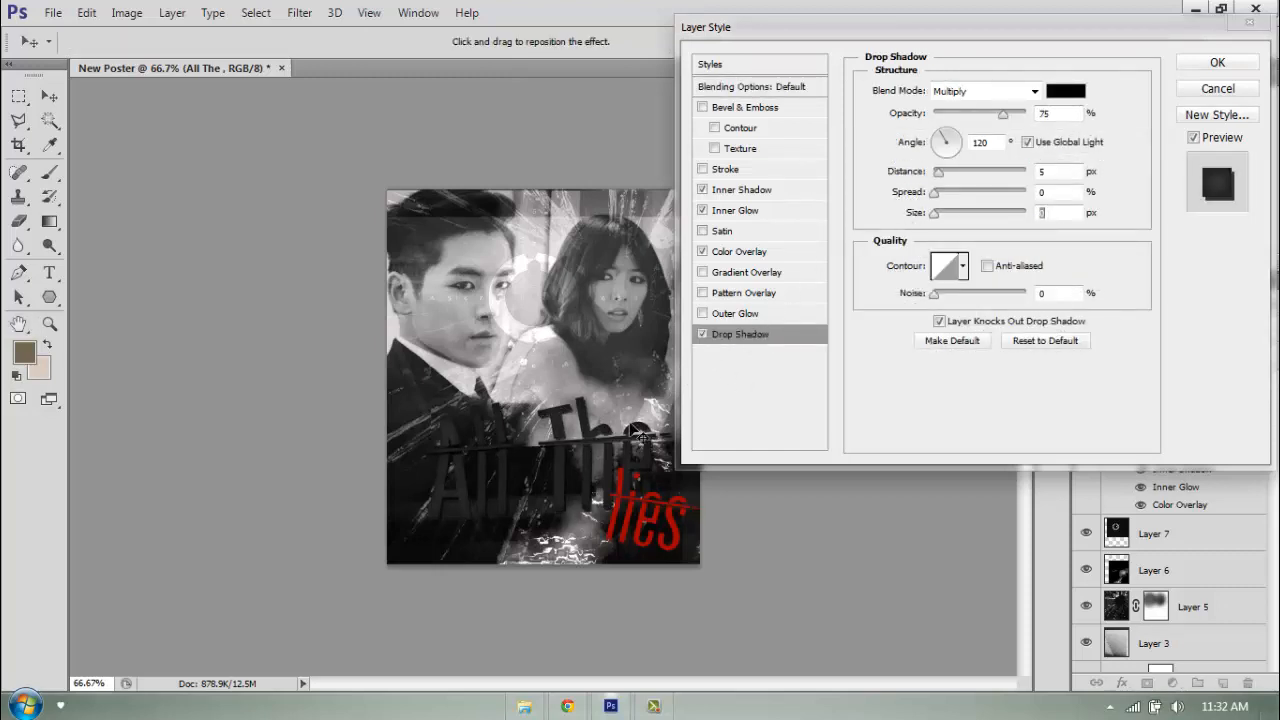
# Set the "All The" drop shadow to light grey with brightness 89%, 100% opacity and Normal blending
pyautogui.click(1062, 91)
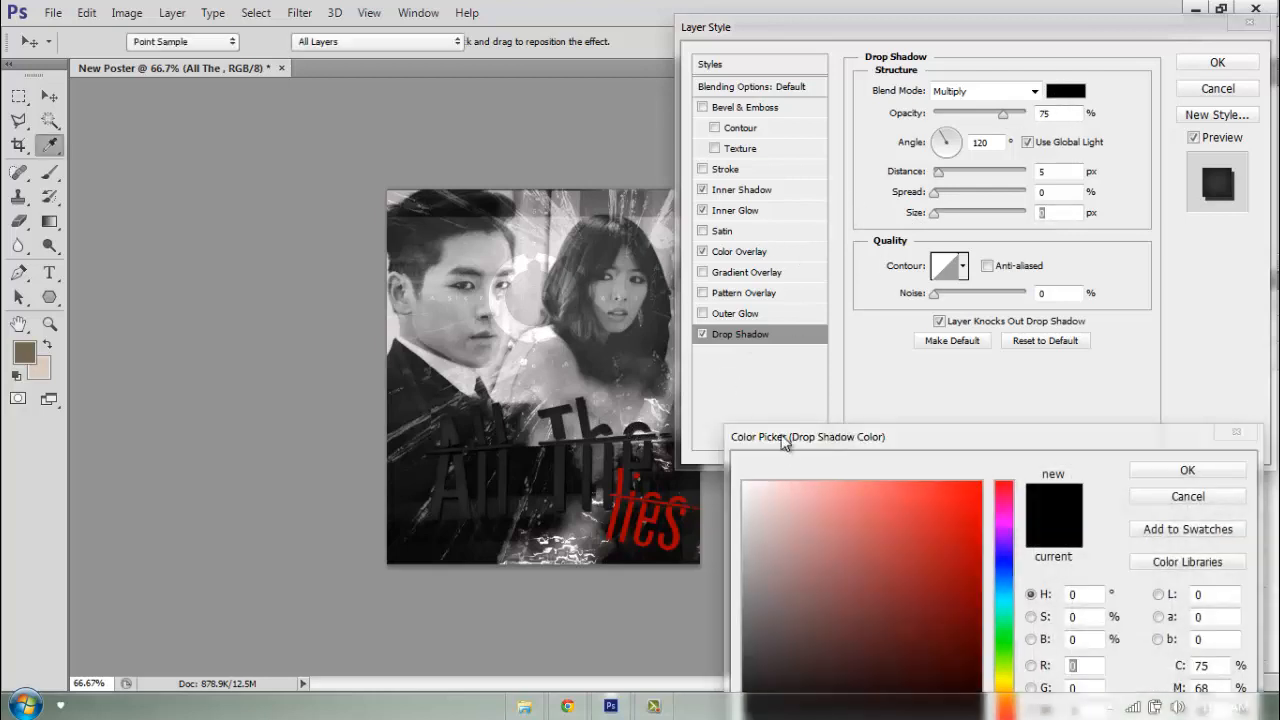
pyautogui.click(725, 507)
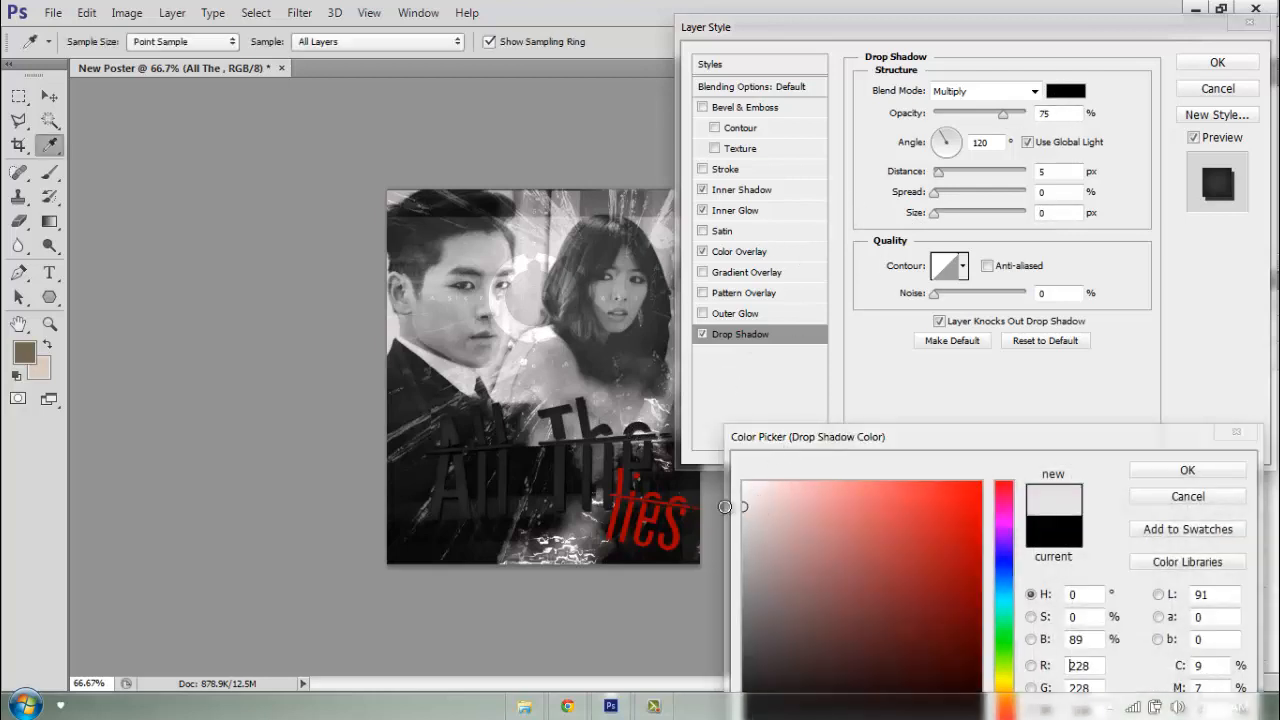
pyautogui.click(1190, 470)
pyautogui.moveTo(1000, 117); pyautogui.dragTo(1068, 110)
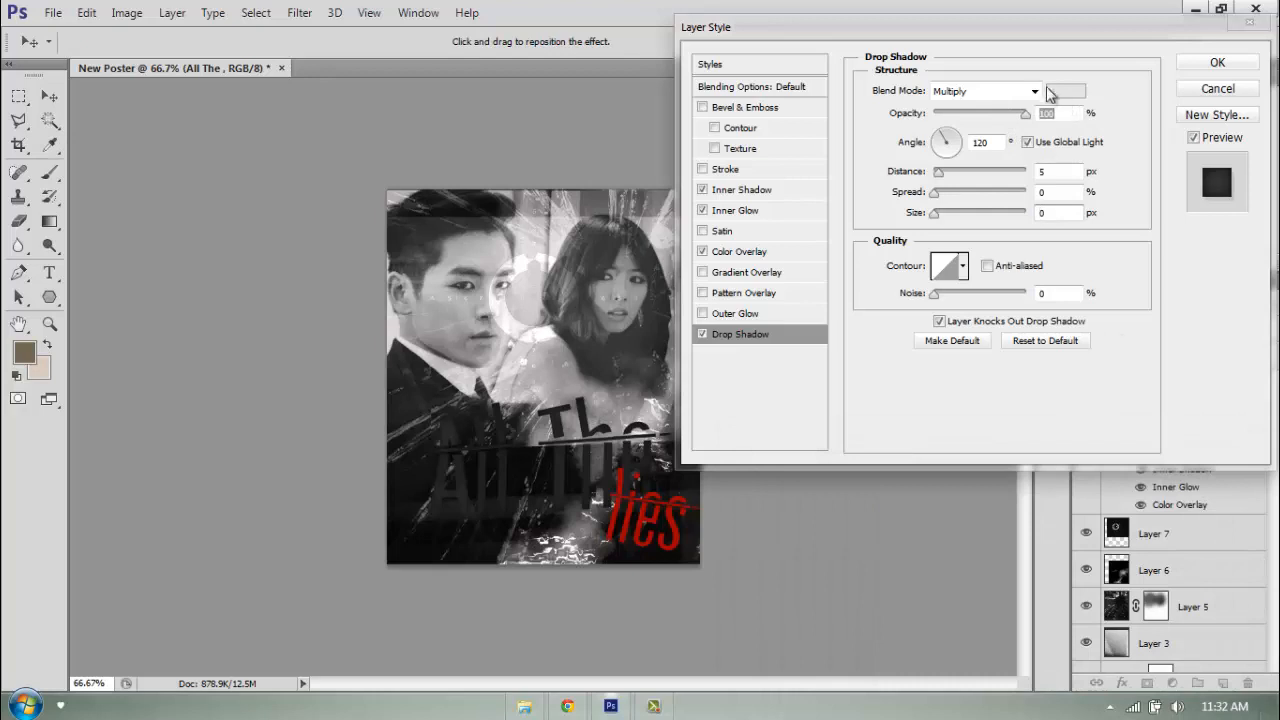
pyautogui.click(1042, 91)
pyautogui.click(990, 108)
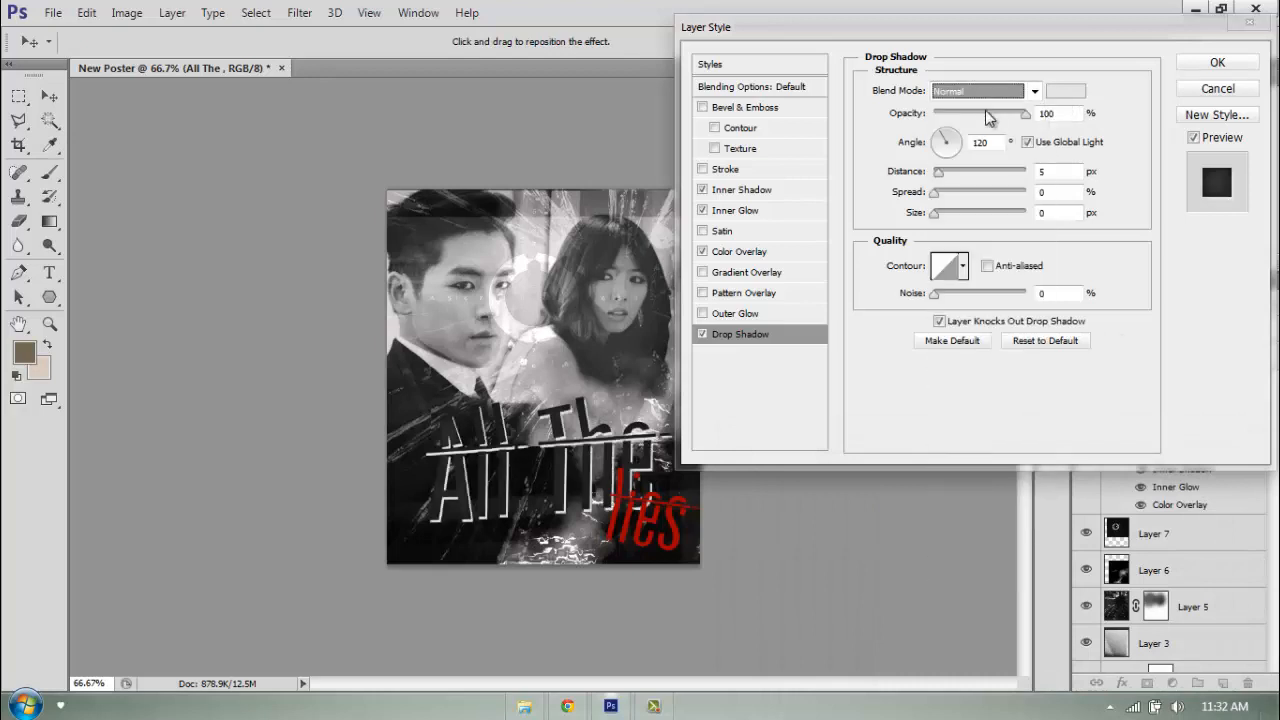
# Darken the "All The" drop shadow colour to a neutral medium grey
pyautogui.click(1062, 93)
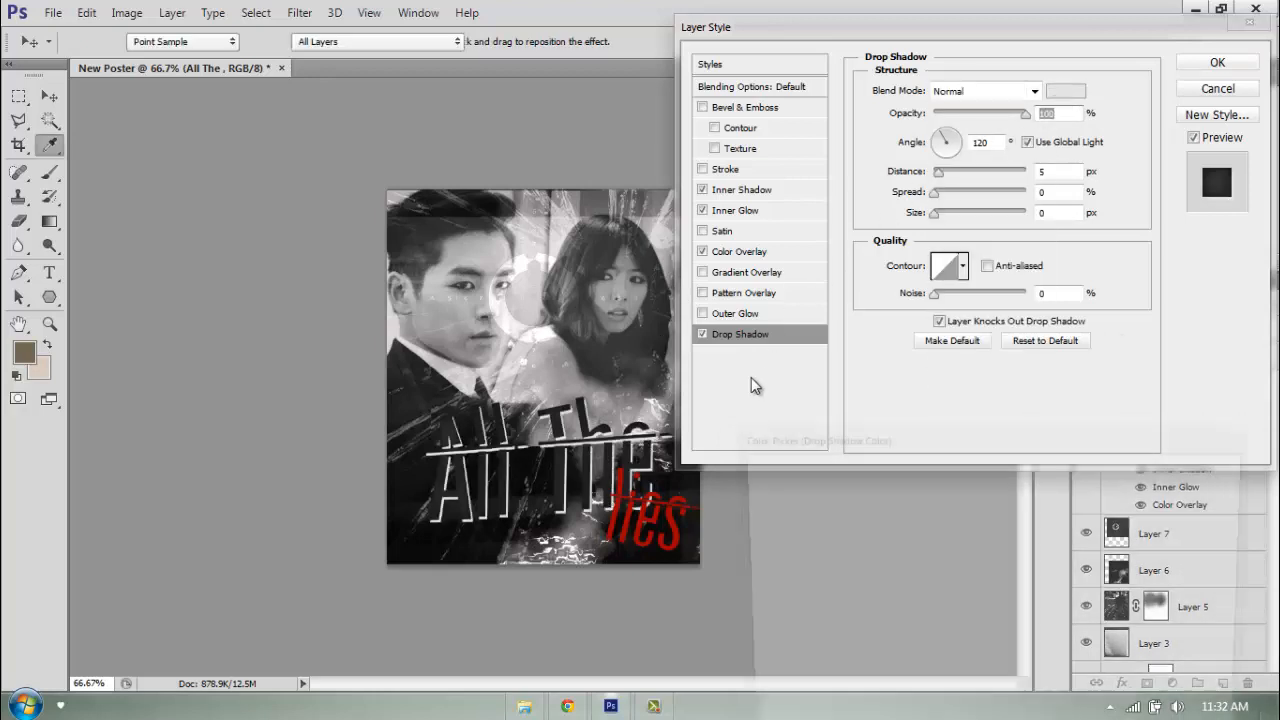
pyautogui.click(743, 640)
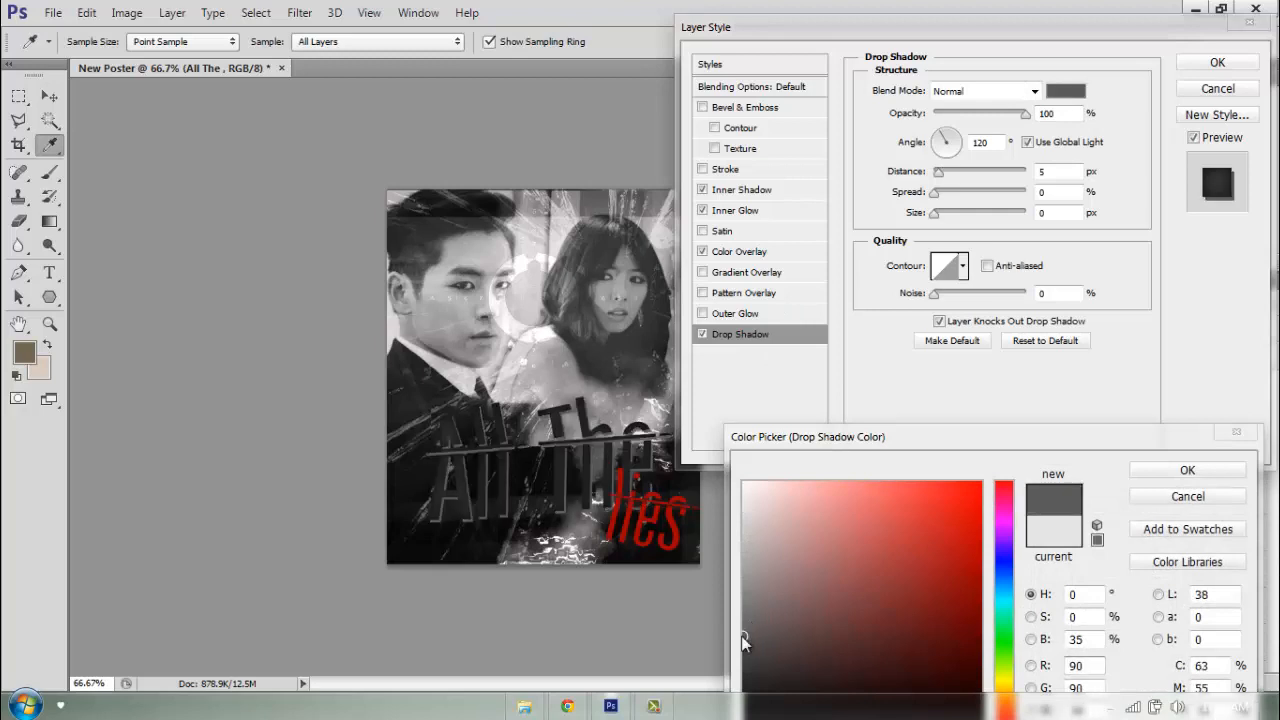
pyautogui.moveTo(743, 634)
pyautogui.mouseDown()
pyautogui.moveTo(730, 616)
pyautogui.moveTo(740, 526)
pyautogui.moveTo(714, 490)
pyautogui.moveTo(741, 517)
pyautogui.mouseUp()
pyautogui.click(651, 511)
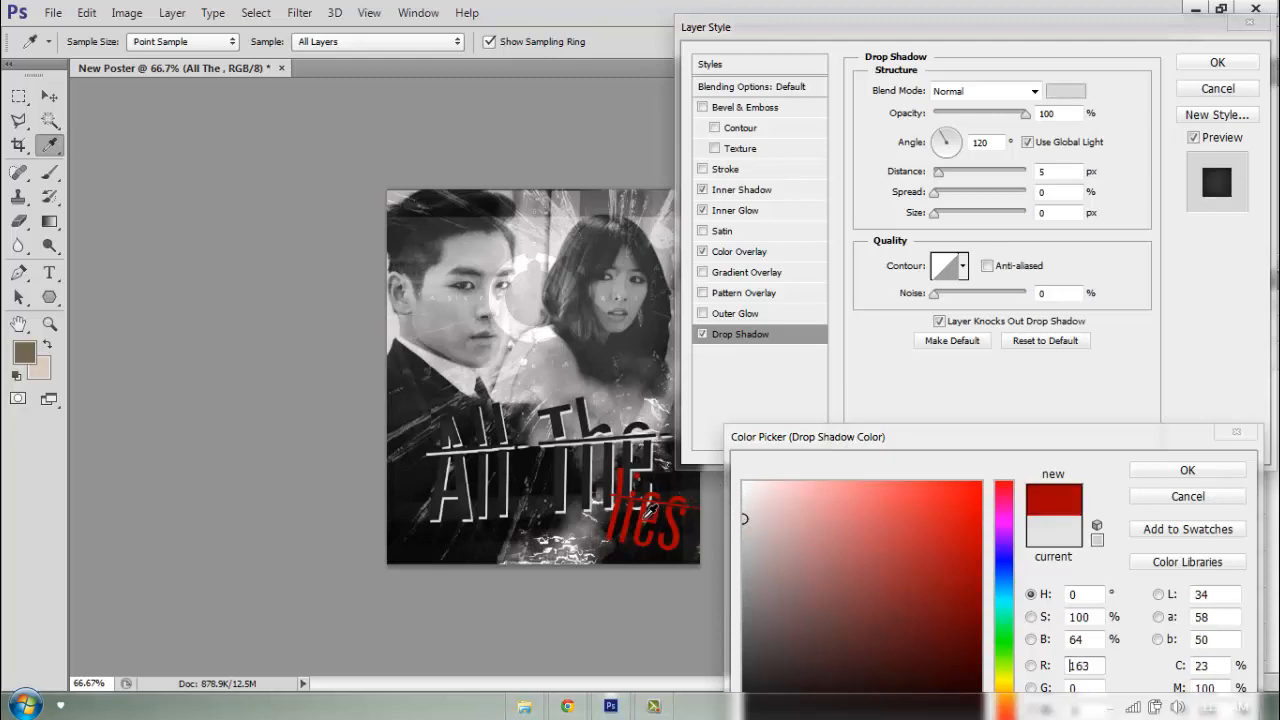
pyautogui.click(744, 536)
pyautogui.moveTo(742, 535); pyautogui.dragTo(729, 596)
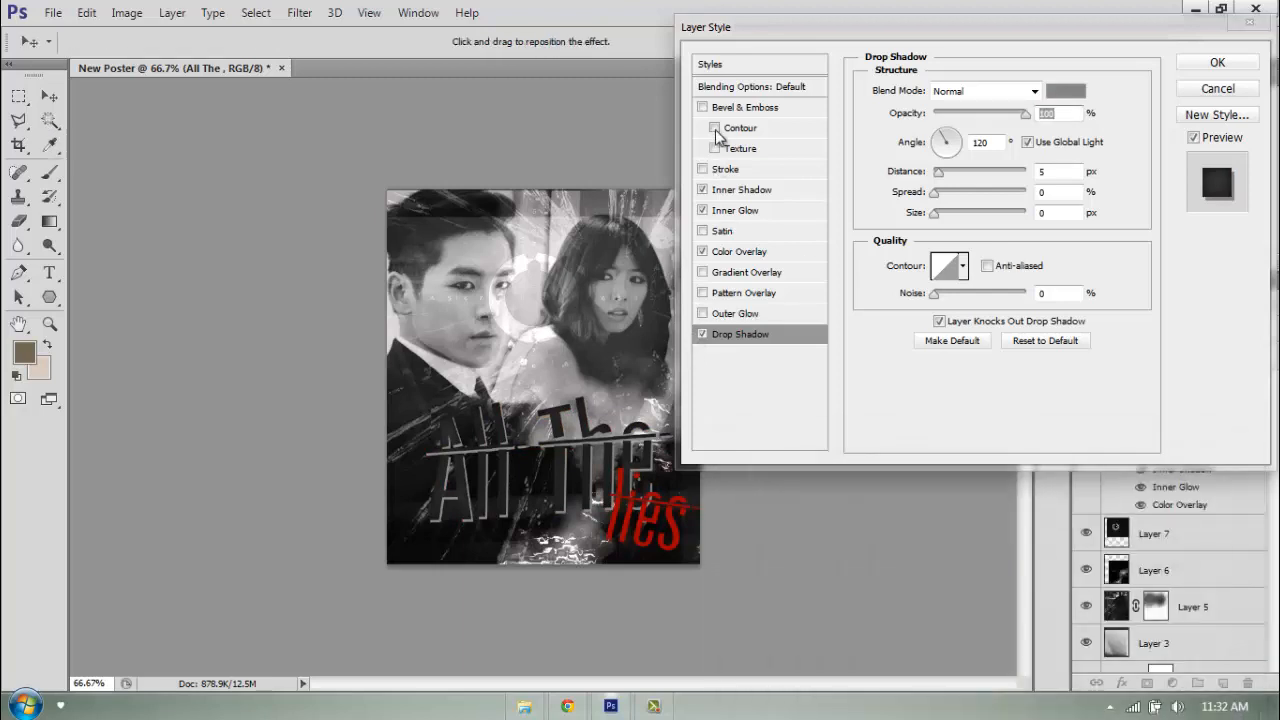
# Add a thin black outside Stroke to "All The", reducing its size below 3 px, and apply the layer style
pyautogui.click(702, 169)
pyautogui.click(724, 169)
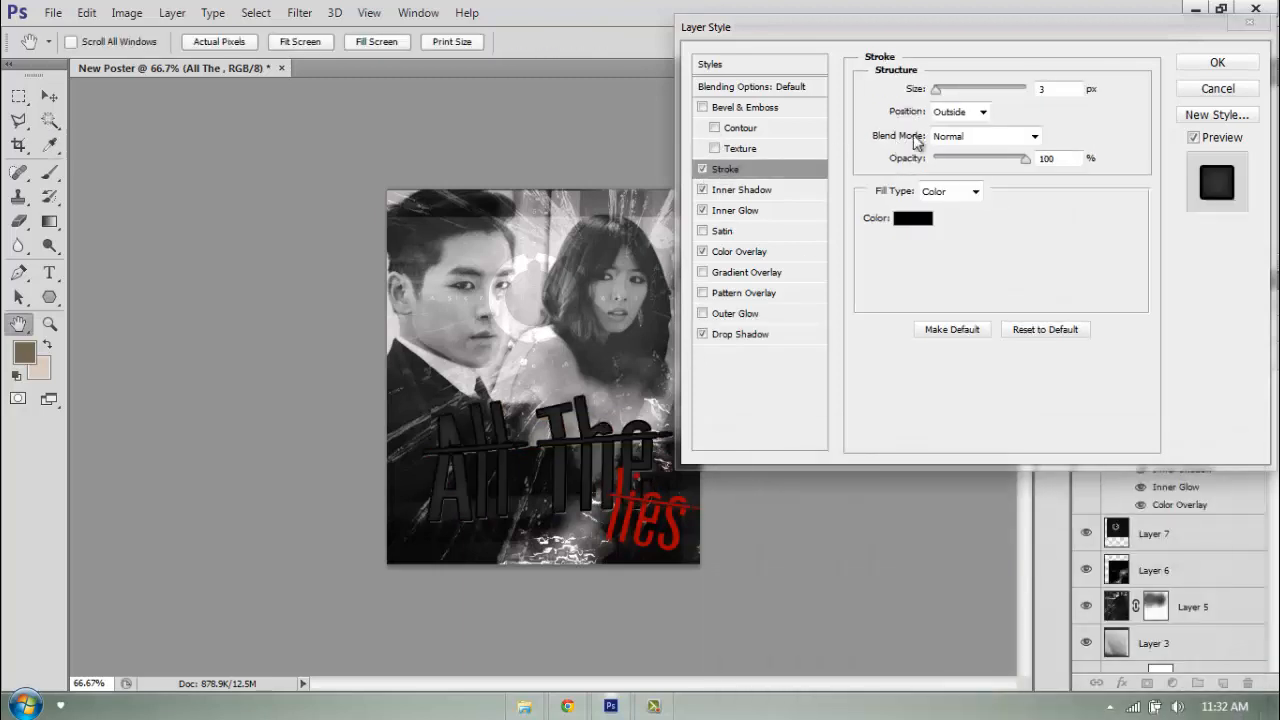
pyautogui.moveTo(928, 92); pyautogui.dragTo(833, 103)
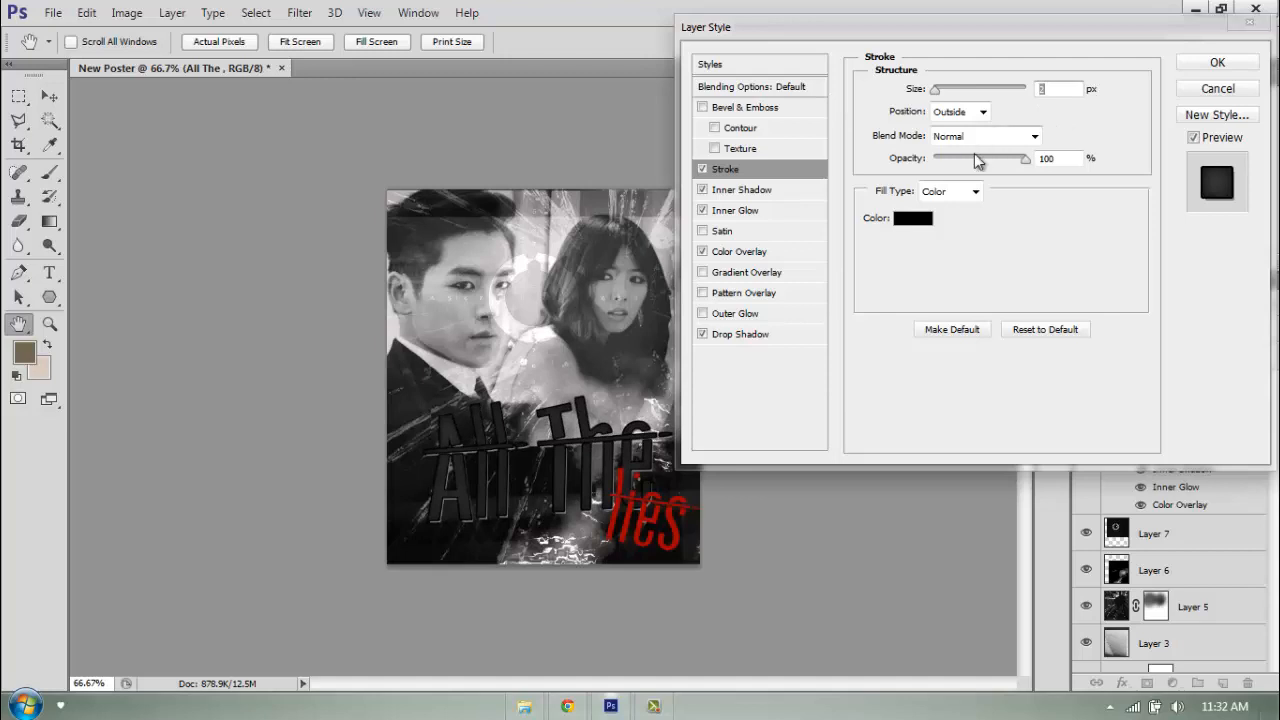
pyautogui.click(1205, 67)
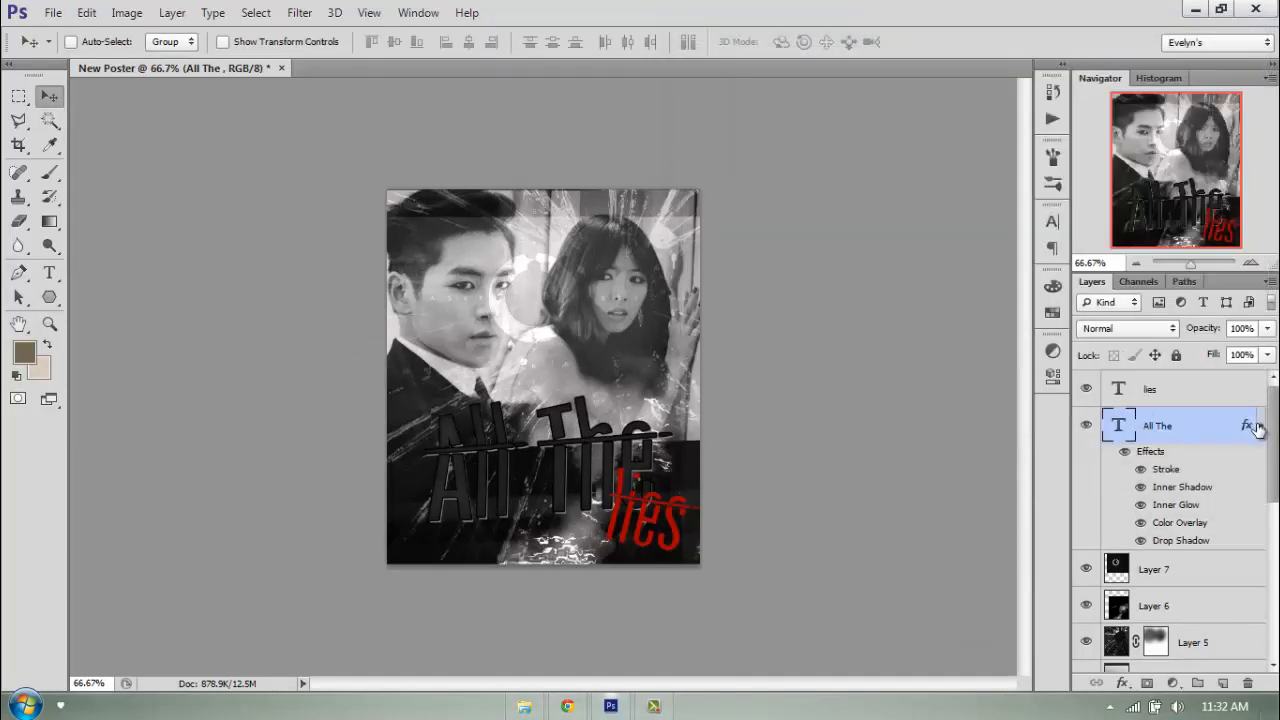
# Collapse the "All The" effects list, set the "lies" text layer to Color Burn and try shifting the word slightly
pyautogui.click(1233, 395)
pyautogui.click(1260, 425)
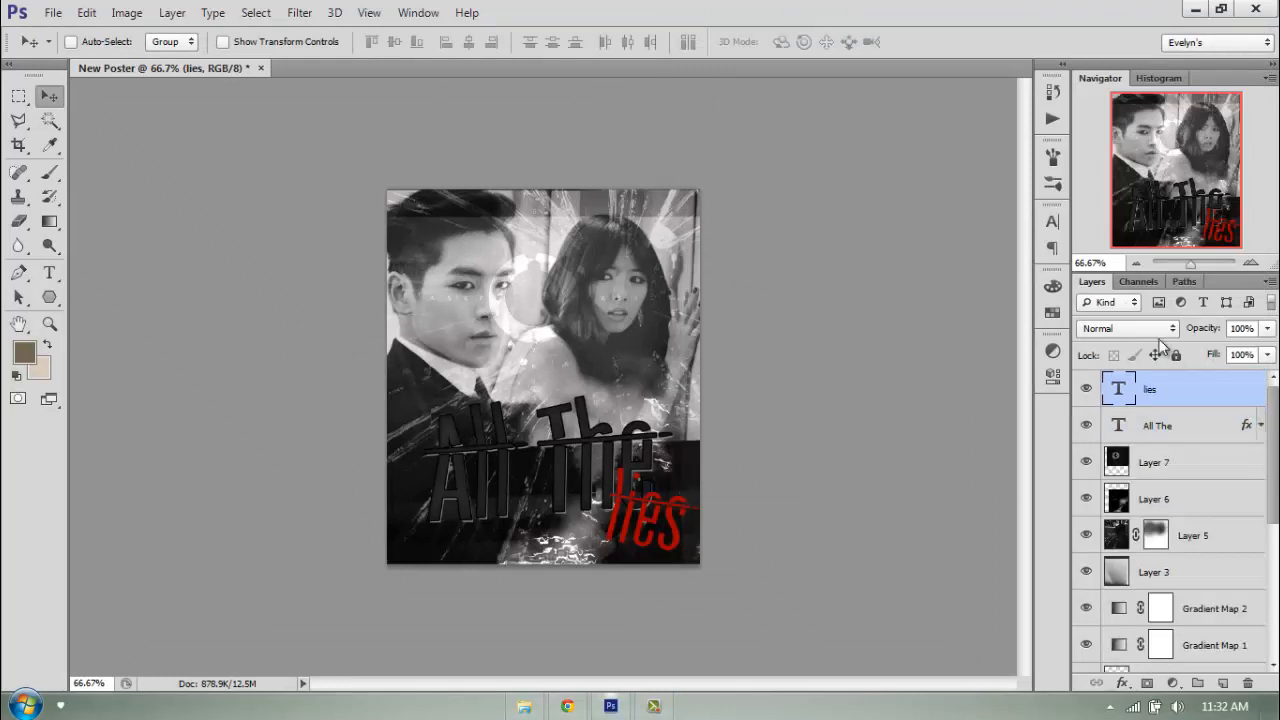
pyautogui.click(1150, 329)
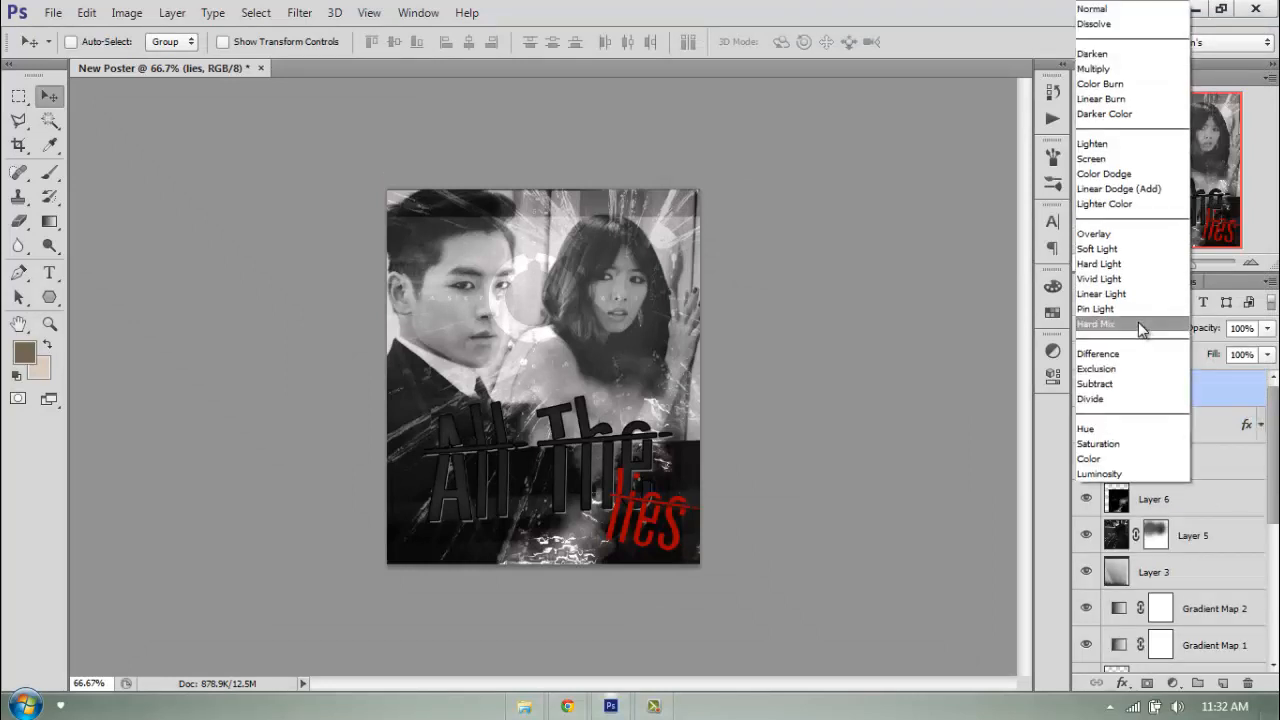
pyautogui.click(1121, 86)
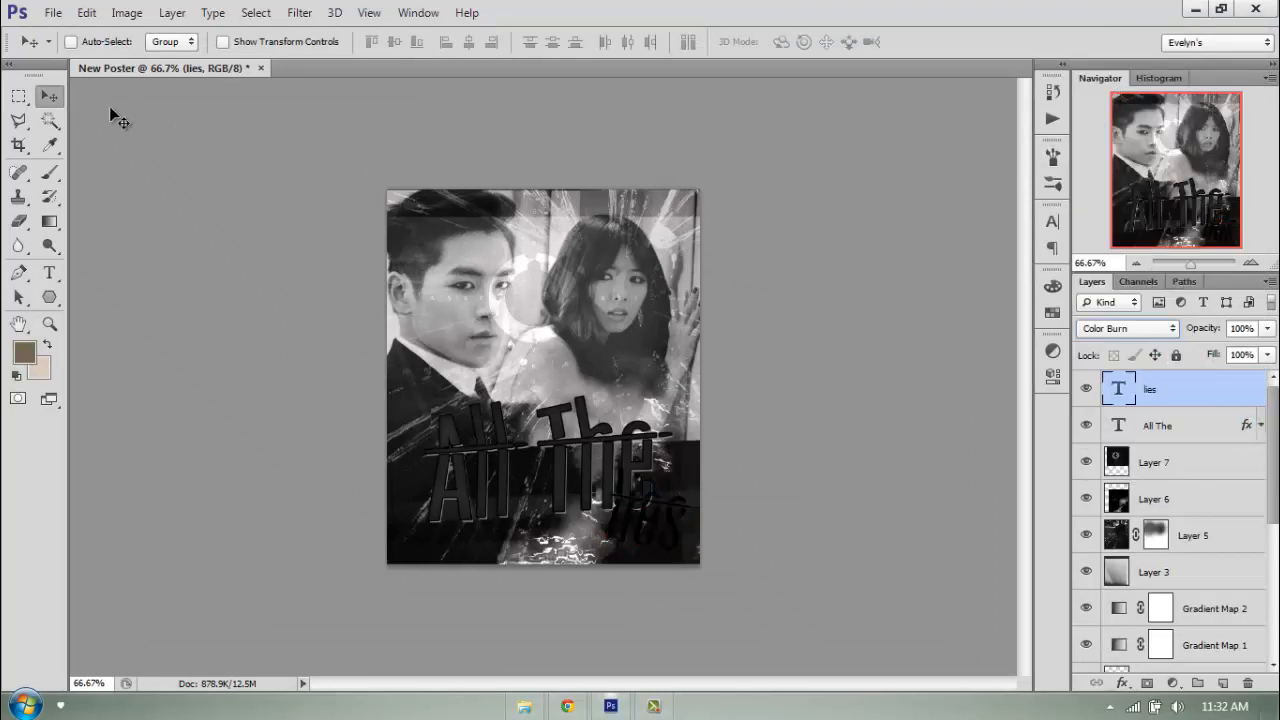
pyautogui.moveTo(643, 515)
pyautogui.mouseDown()
pyautogui.moveTo(632, 400)
pyautogui.moveTo(627, 450)
pyautogui.moveTo(648, 378)
pyautogui.moveTo(649, 524)
pyautogui.mouseUp()
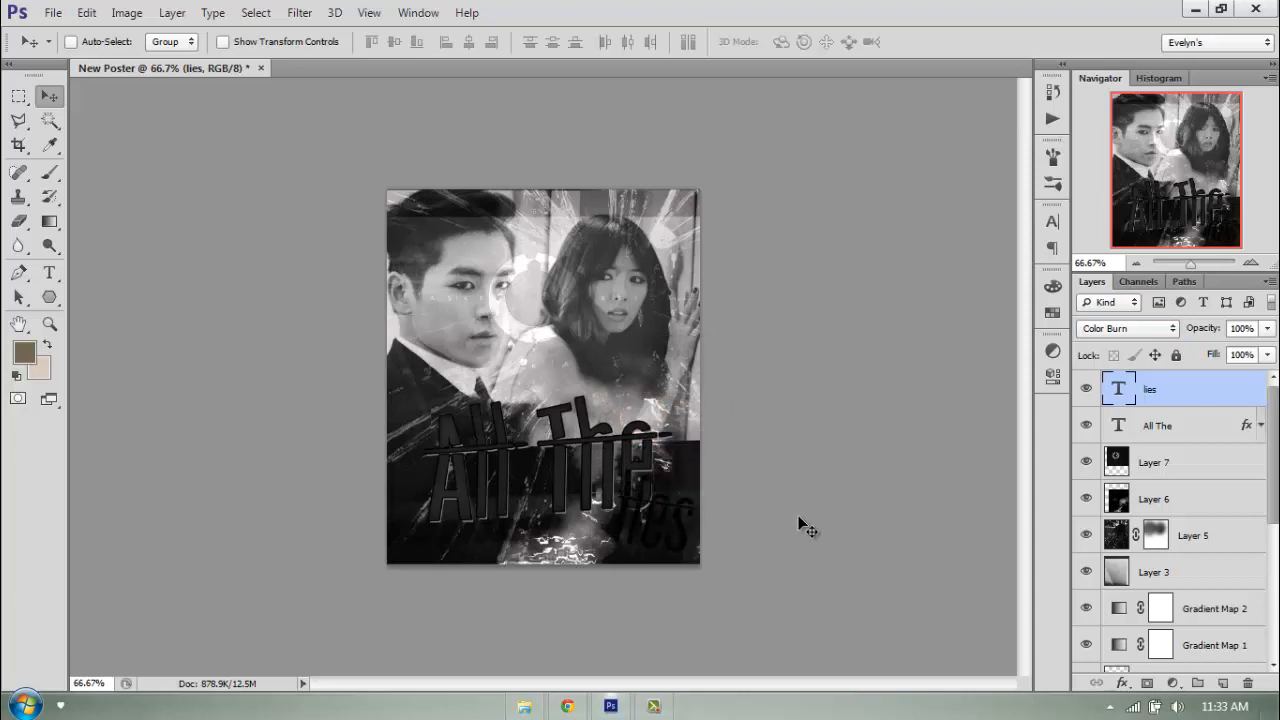
pyautogui.hotkey('shift', 'Left')
# Create a new layer above Layer 7 and set up a soft round brush at 391 px with 0% hardness
pyautogui.click(1180, 475)
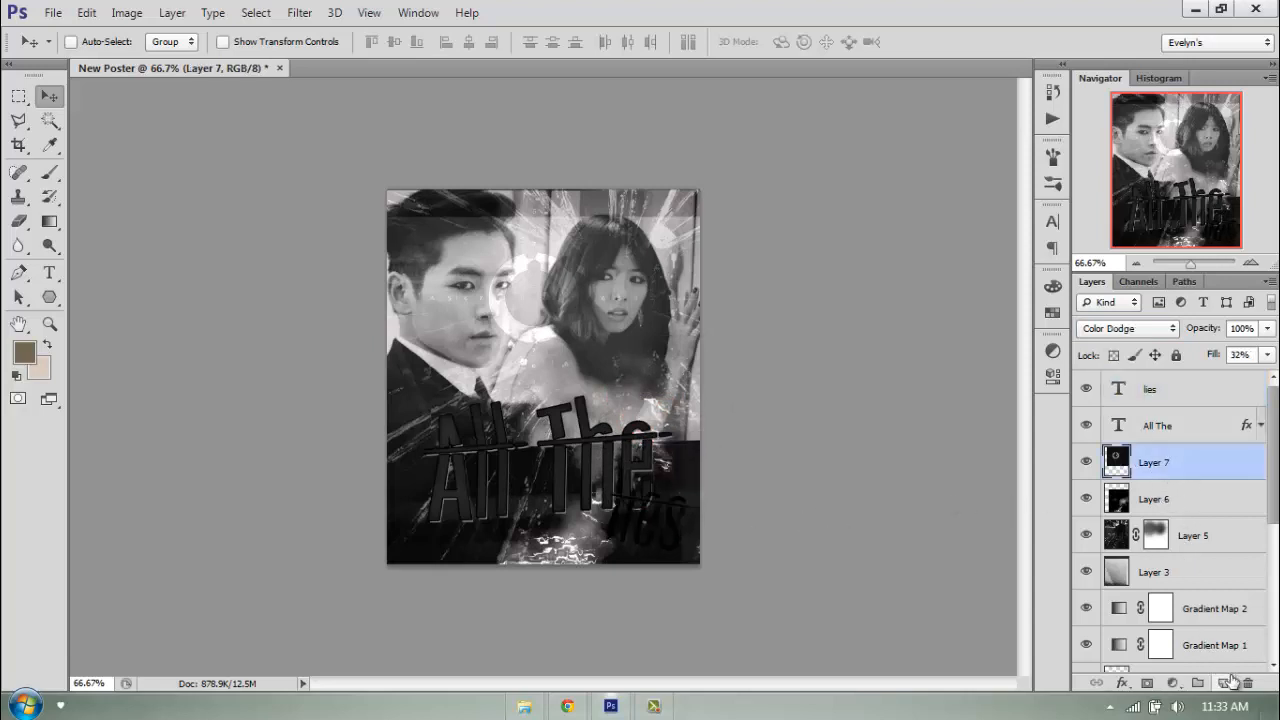
pyautogui.click(1222, 683)
pyautogui.click(49, 172)
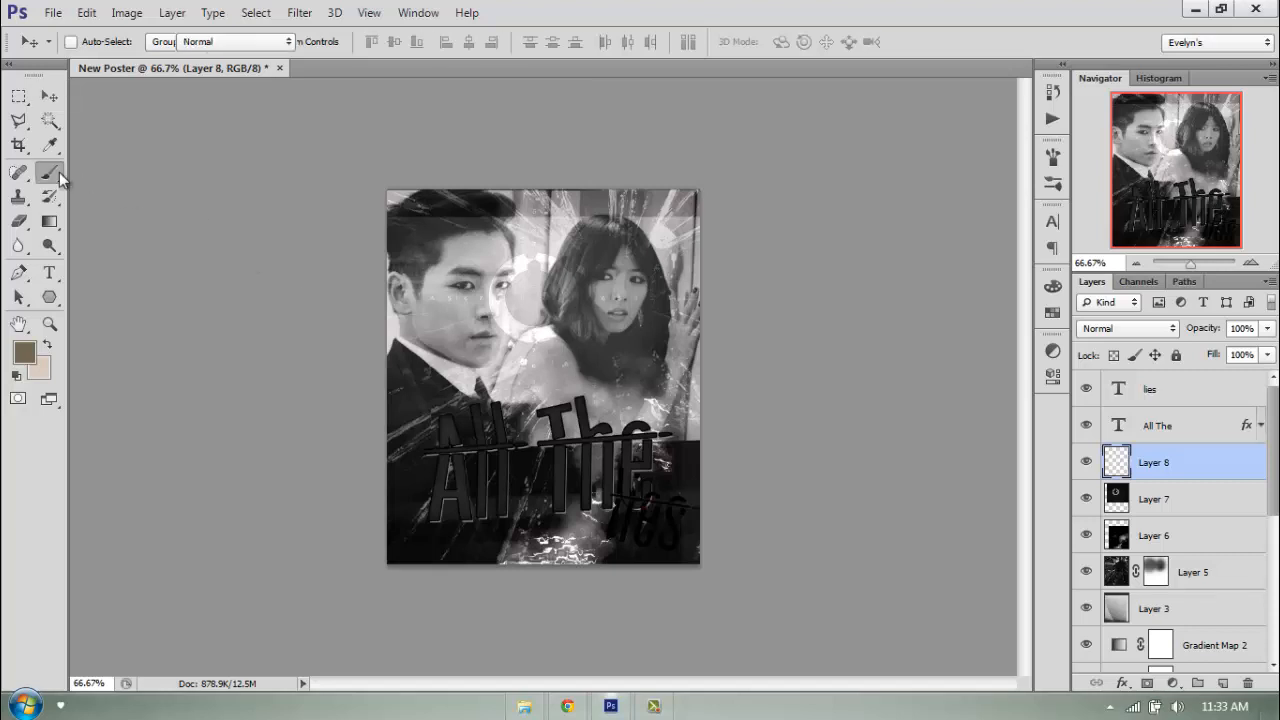
pyautogui.click(96, 42)
pyautogui.moveTo(184, 107); pyautogui.dragTo(185, 104)
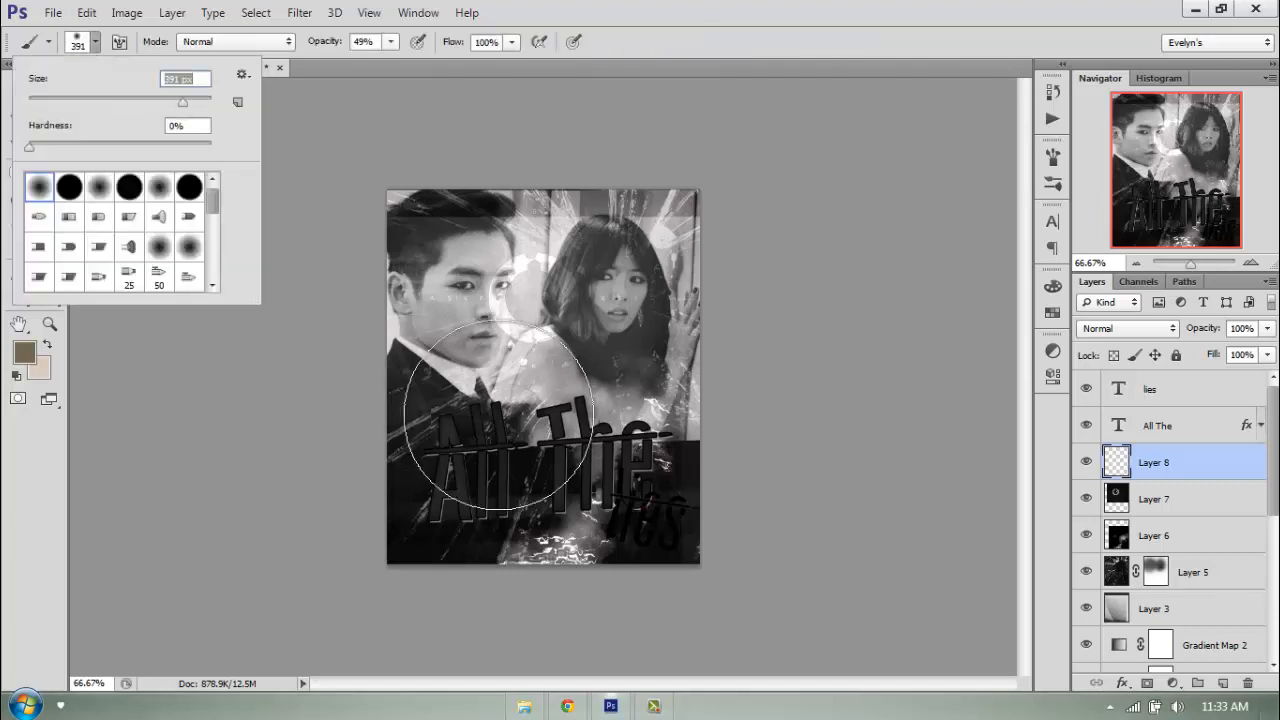
pyautogui.click(41, 357)
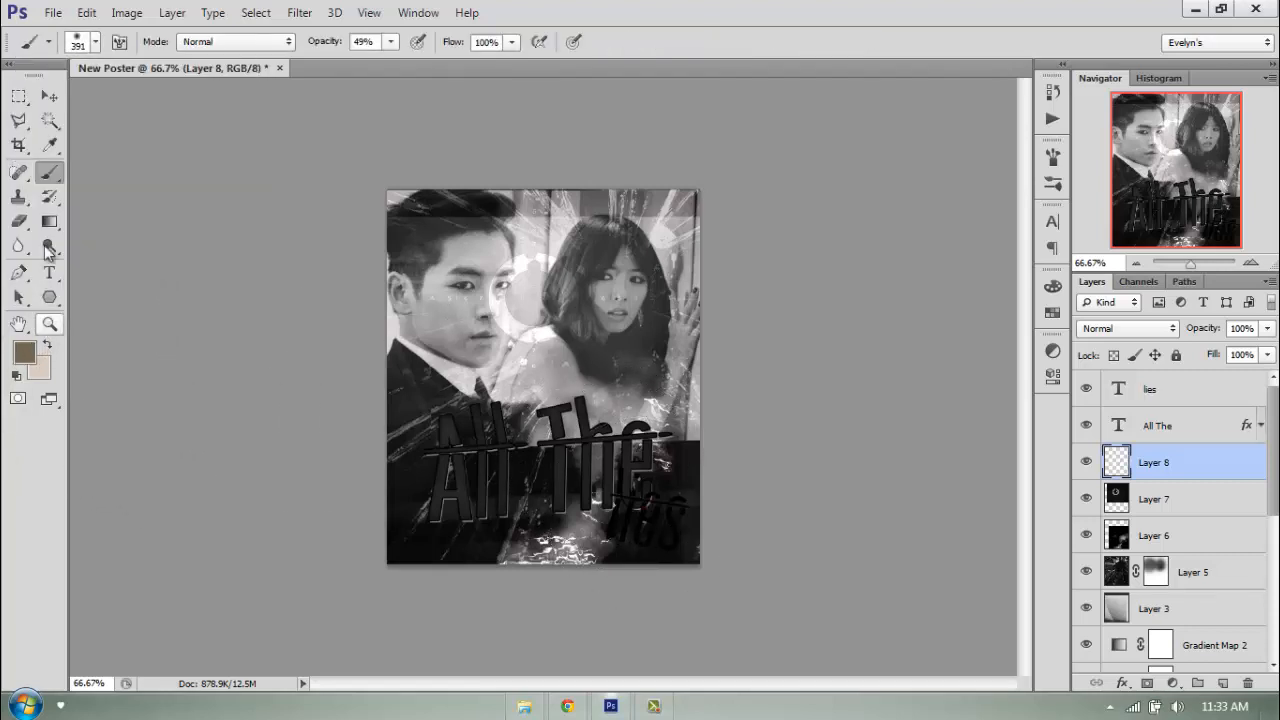
# Try painting behind "lies" on Layer 8 with a dark grey sampled from the man's suit
pyautogui.click(49, 145)
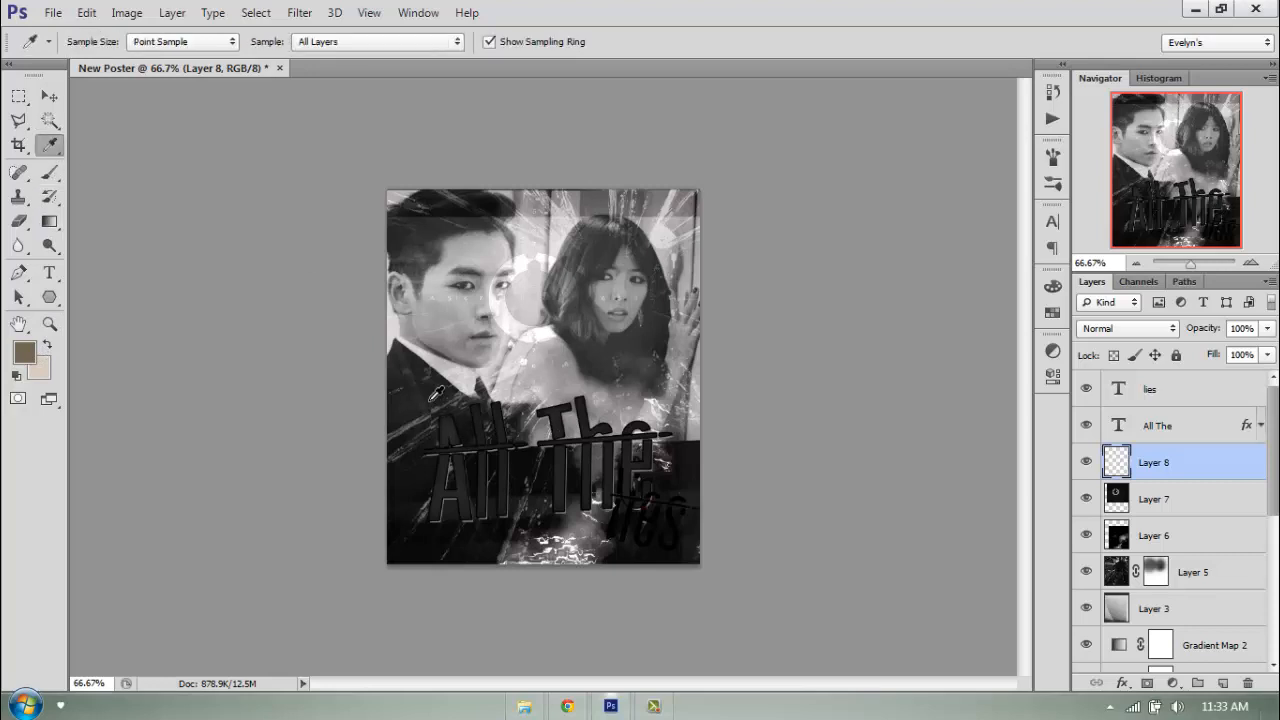
pyautogui.moveTo(435, 393); pyautogui.dragTo(437, 365)
pyautogui.click(49, 172)
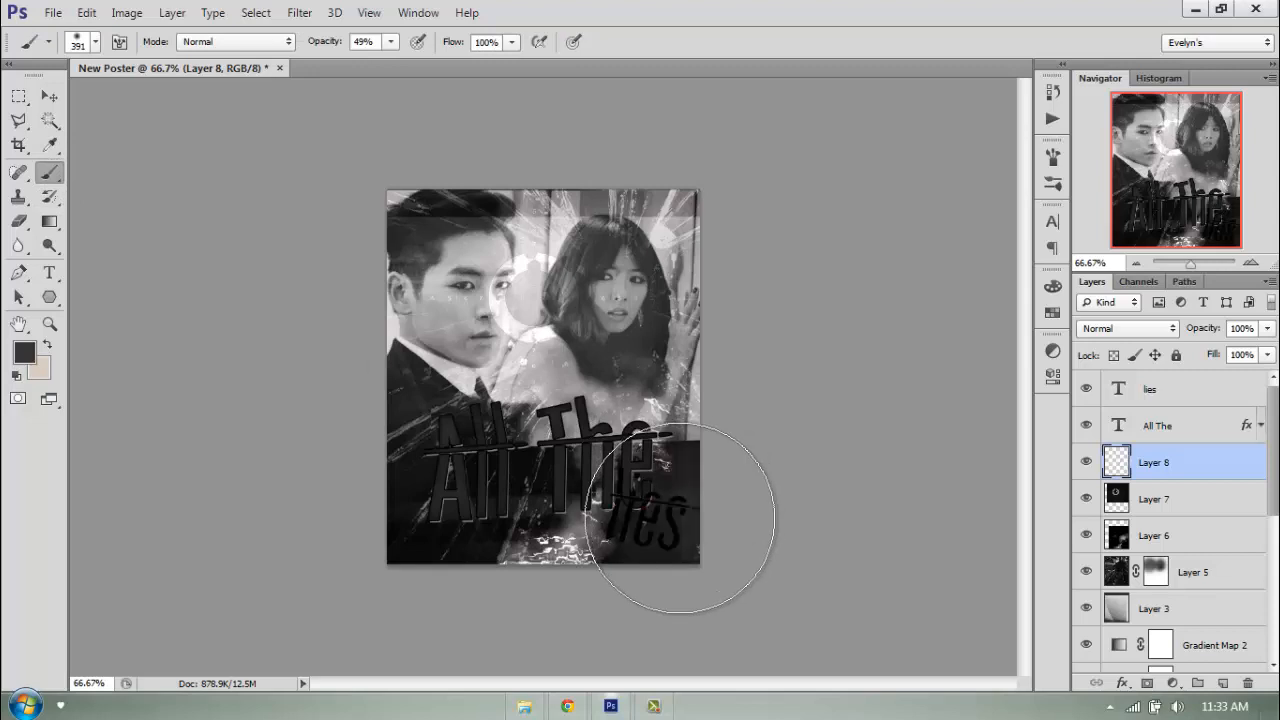
pyautogui.hotkey('ctrl', 'z')
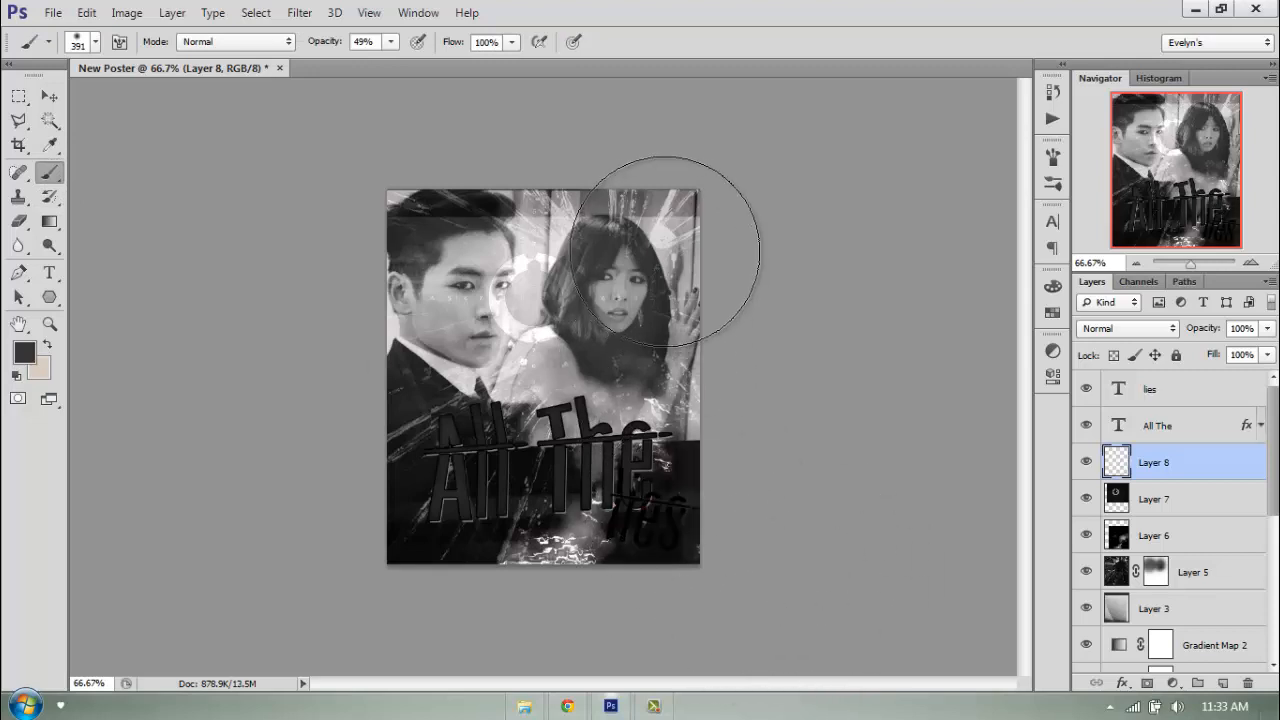
# Paint a soft light glow behind "lies" on Layer 8 with sampled grey and near-white, undoing one unwanted dab
pyautogui.keyDown('alt'); pyautogui.click(678, 170); pyautogui.keyUp('alt')
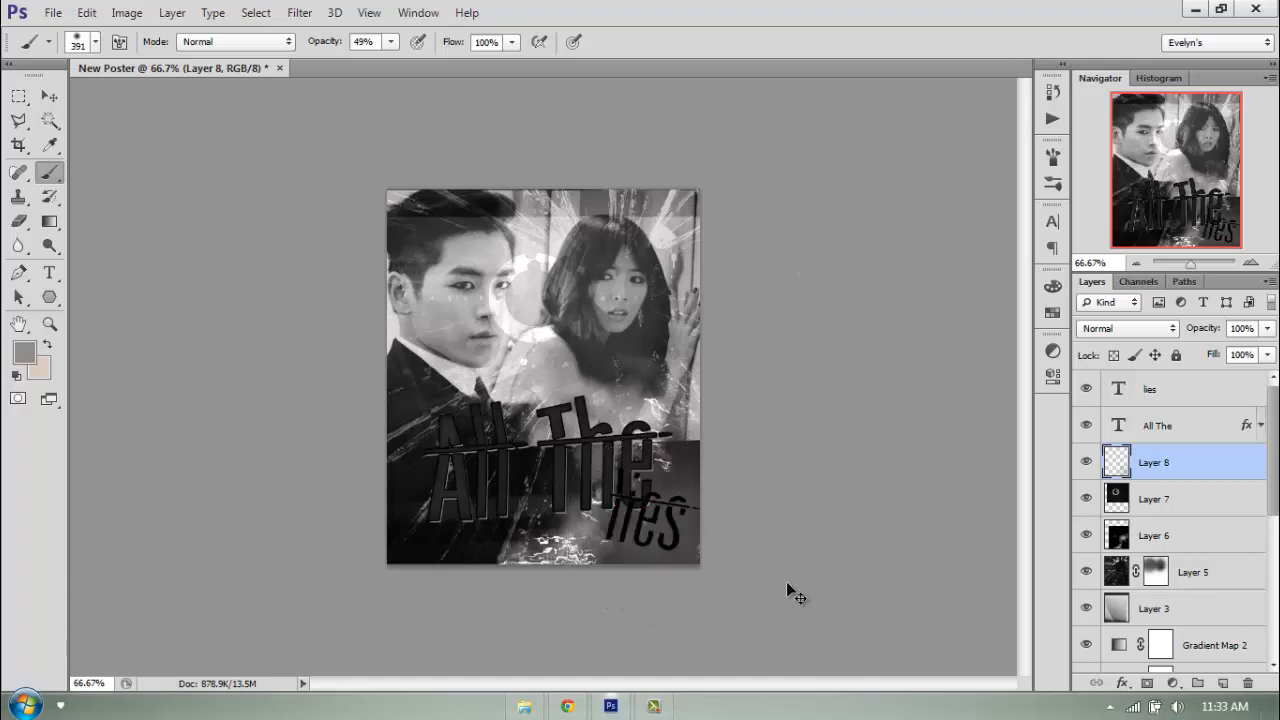
pyautogui.moveTo(677, 543)
pyautogui.mouseDown()
pyautogui.moveTo(681, 505)
pyautogui.moveTo(682, 398)
pyautogui.moveTo(601, 356)
pyautogui.moveTo(672, 500)
pyautogui.mouseUp()
pyautogui.keyDown('alt'); pyautogui.click(530, 335); pyautogui.keyUp('alt')
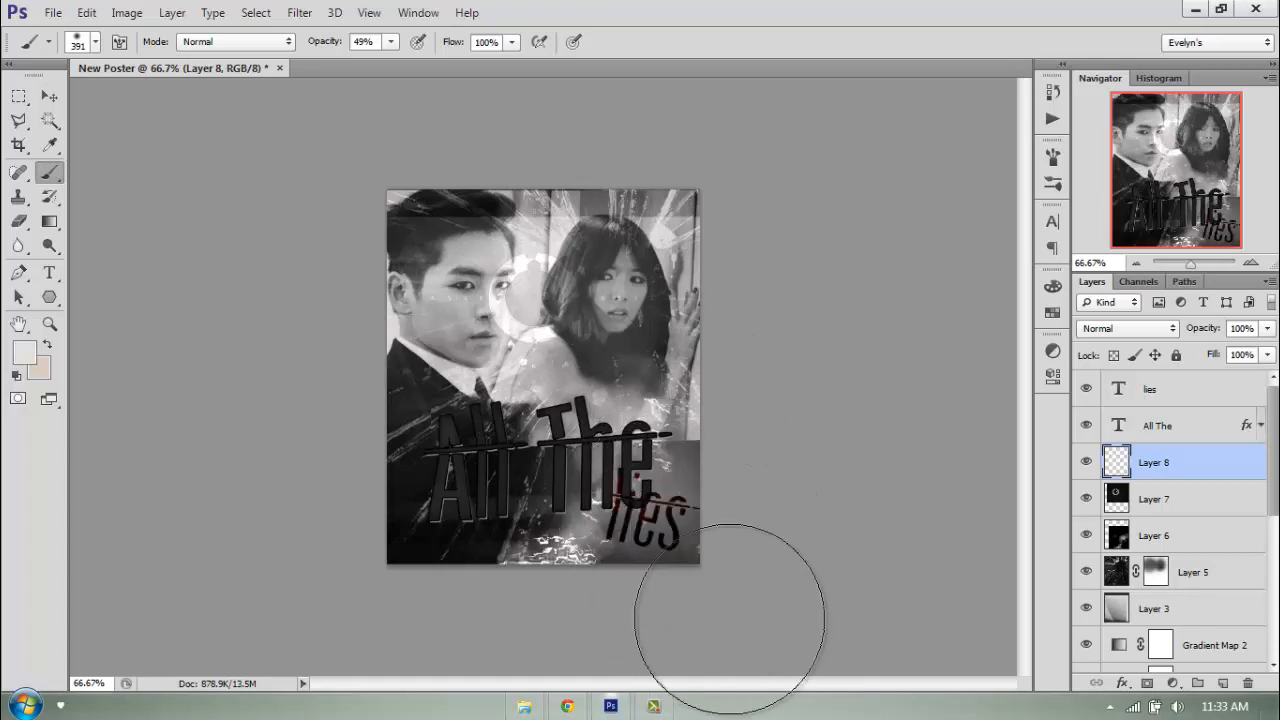
pyautogui.hotkey('ctrl', 'z')
pyautogui.click(646, 576)
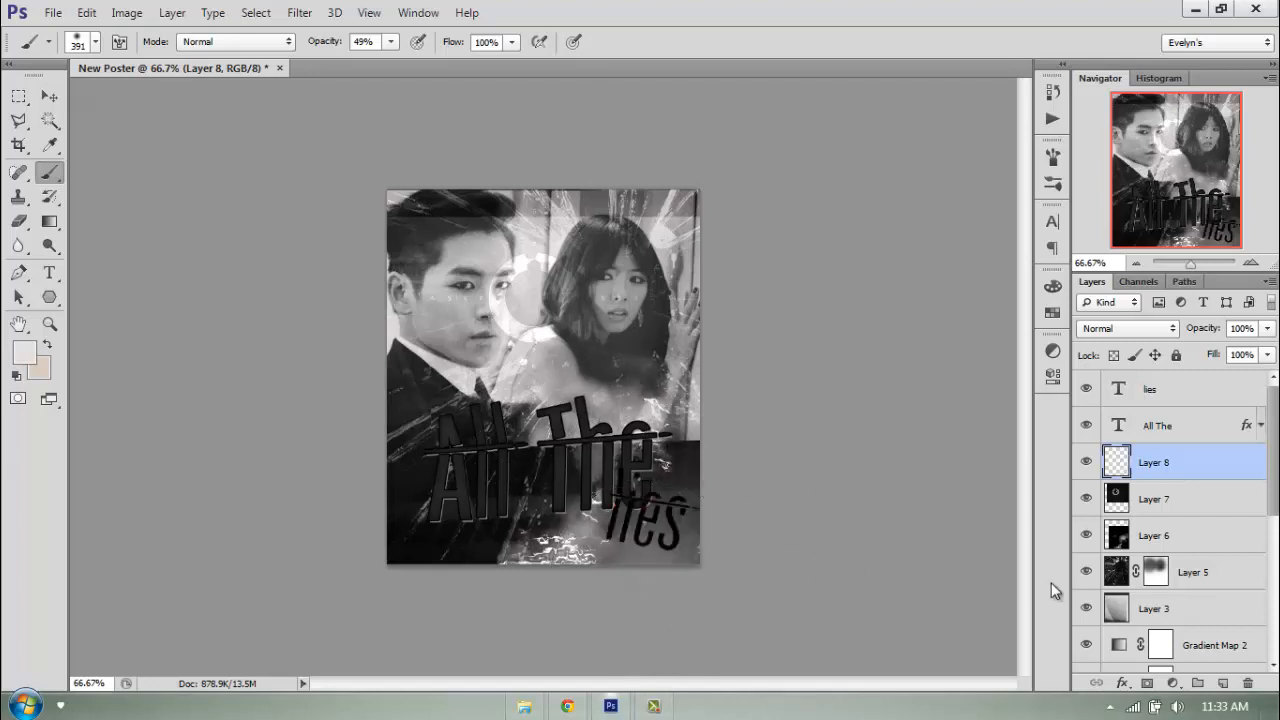
pyautogui.click(656, 505)
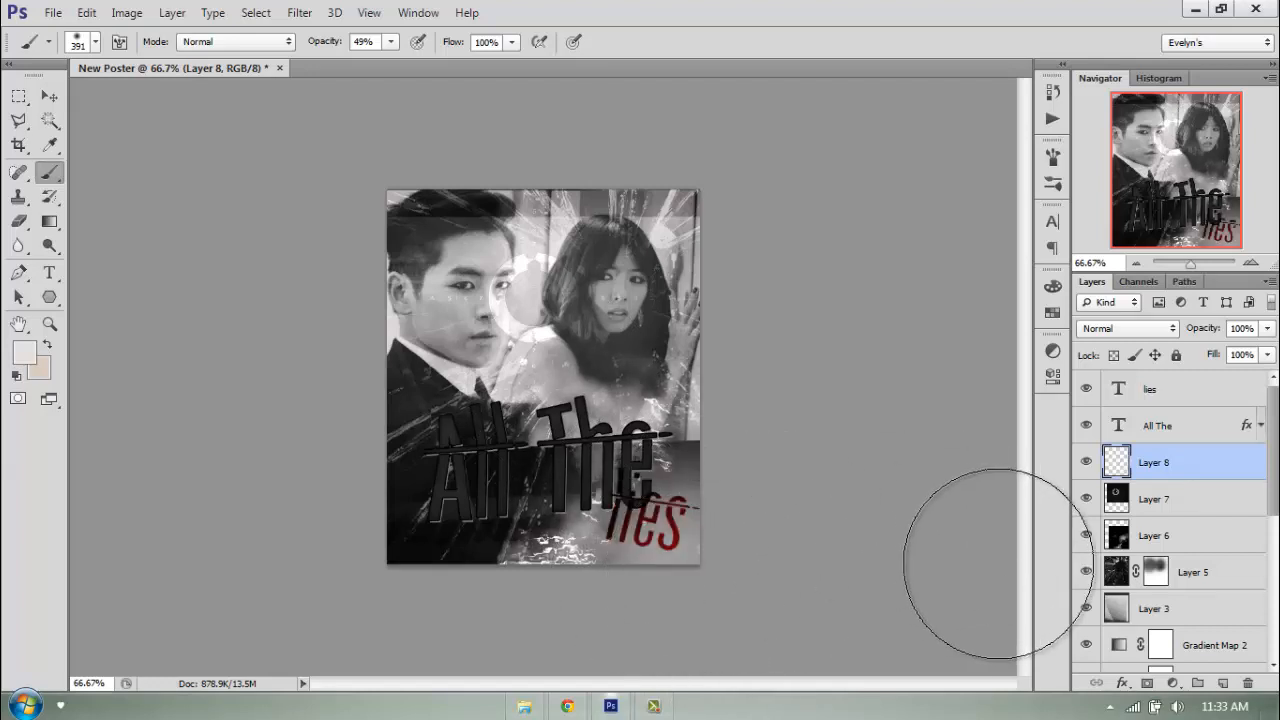
# Lower Layer 8's fill to 67% and make the "lies" text layer active
pyautogui.click(1267, 355)
pyautogui.moveTo(1266, 375); pyautogui.dragTo(1234, 378)
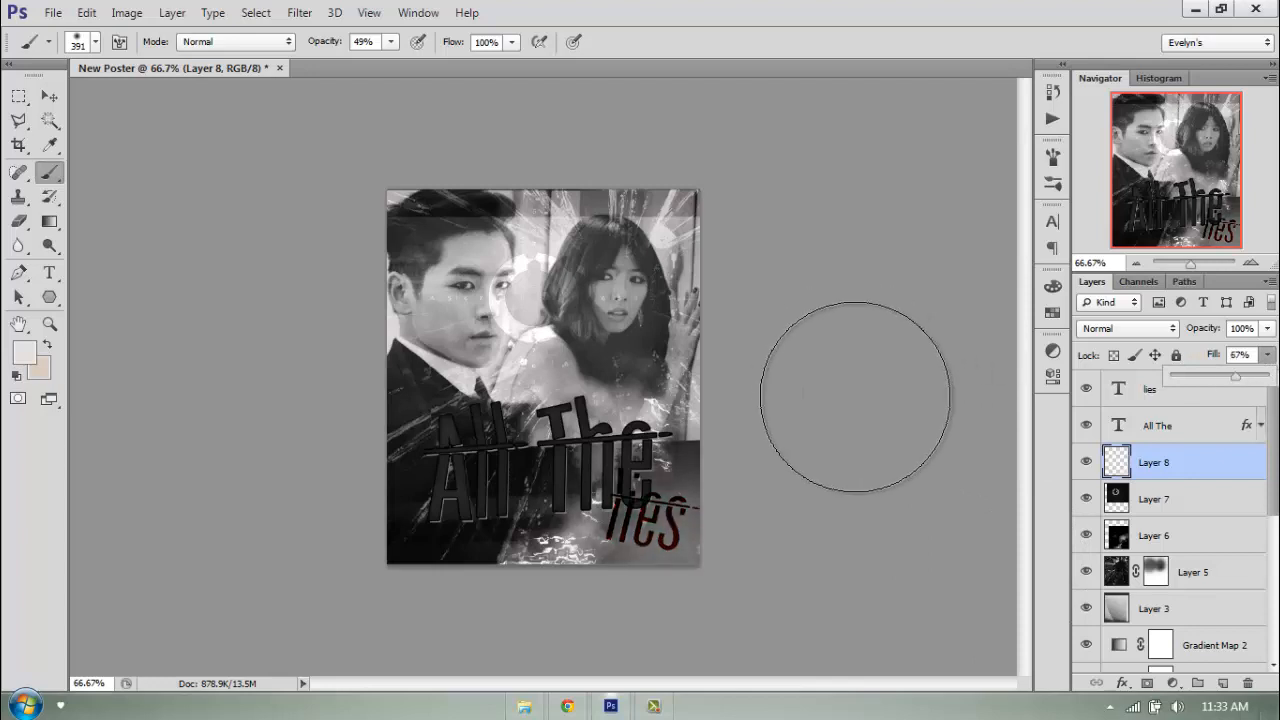
pyautogui.click(1190, 403)
pyautogui.click(1187, 400)
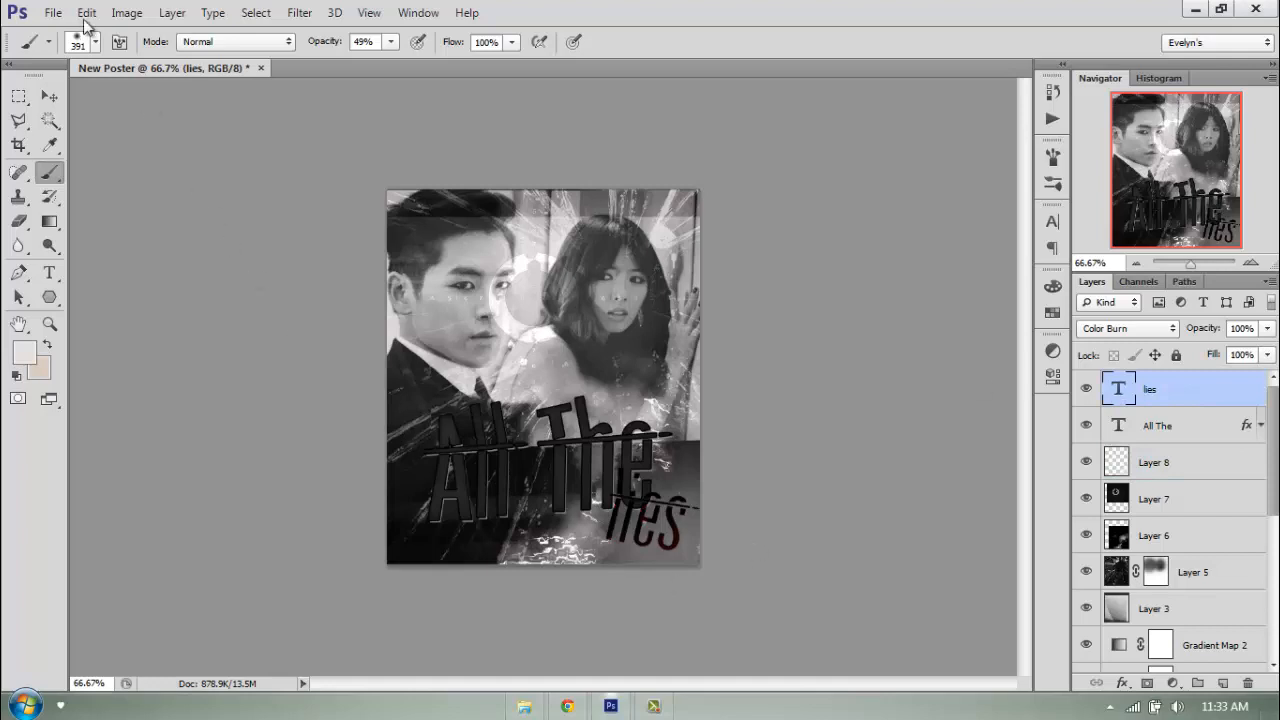
# Browse in Bridge for the colouring PSD, and close the psd__021 source document without saving its changes
pyautogui.click(52, 13)
pyautogui.click(68, 65)
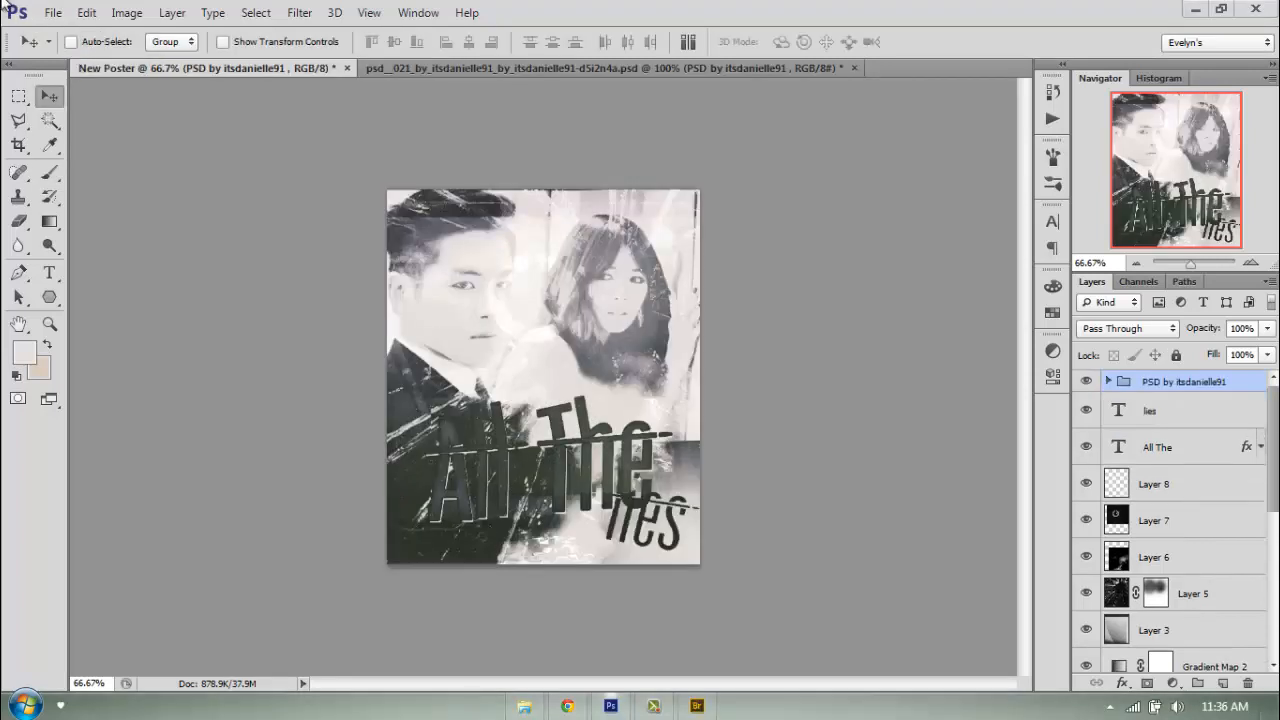
pyautogui.click(475, 72)
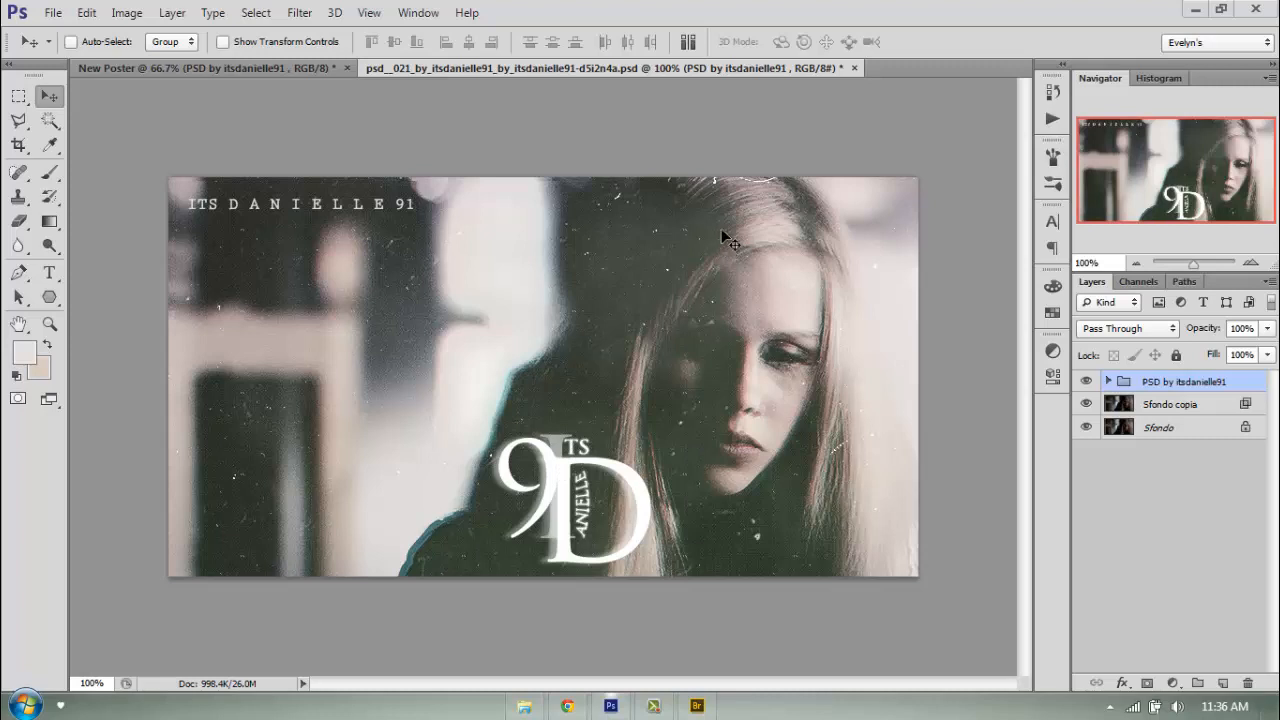
pyautogui.click(856, 68)
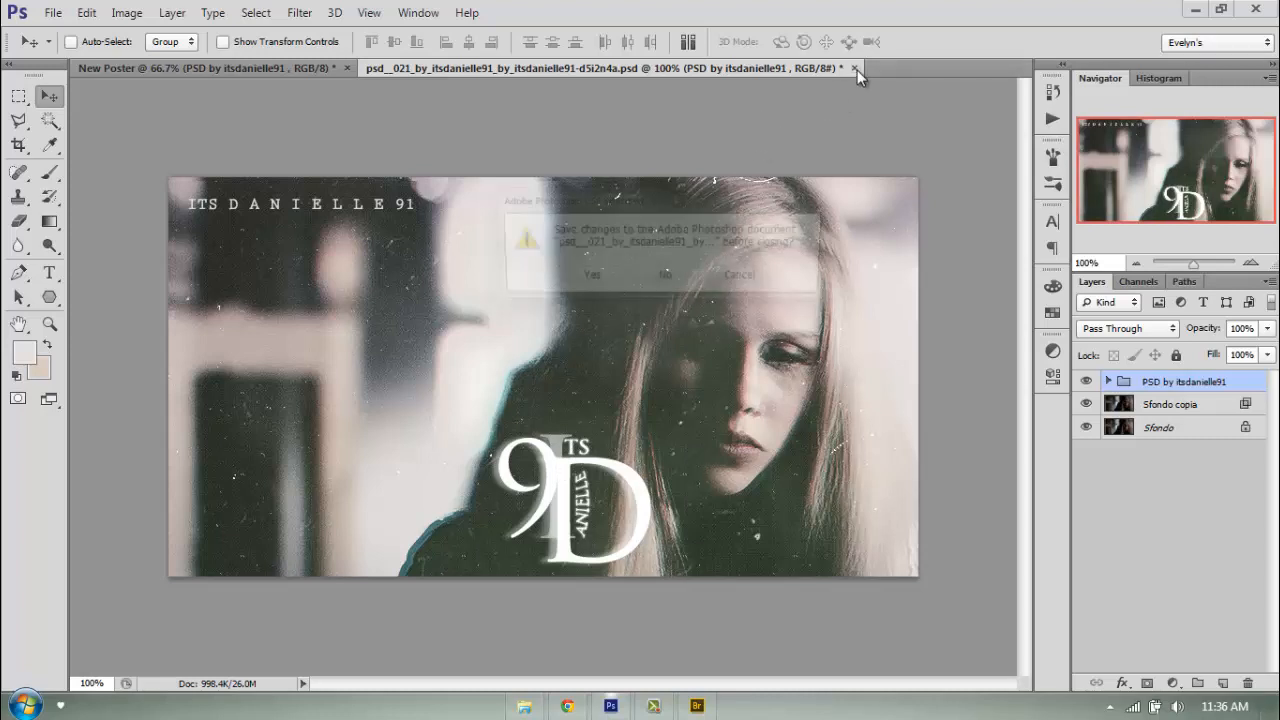
pyautogui.click(668, 279)
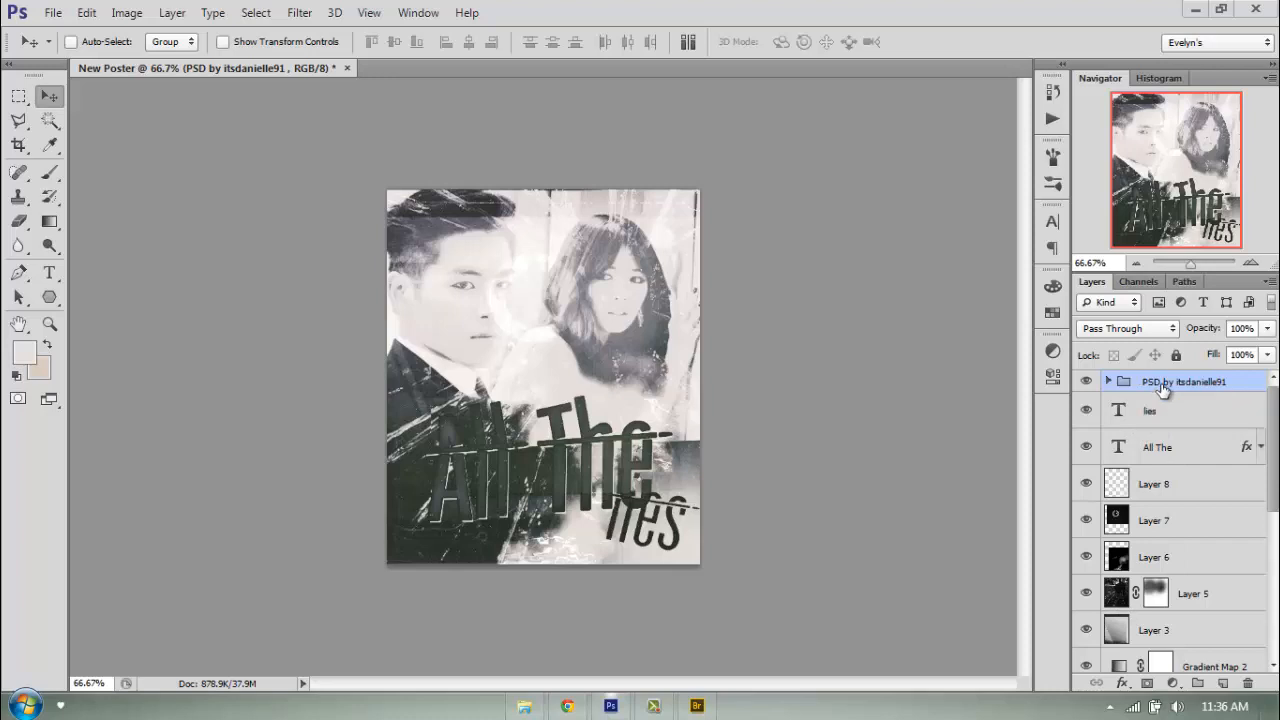
# Stamp all visible layers into a new top layer and apply Topaz Clean 3 to it with the Softie2 preset
pyautogui.hotkey('ctrl', 'shift', 'alt', 'e')
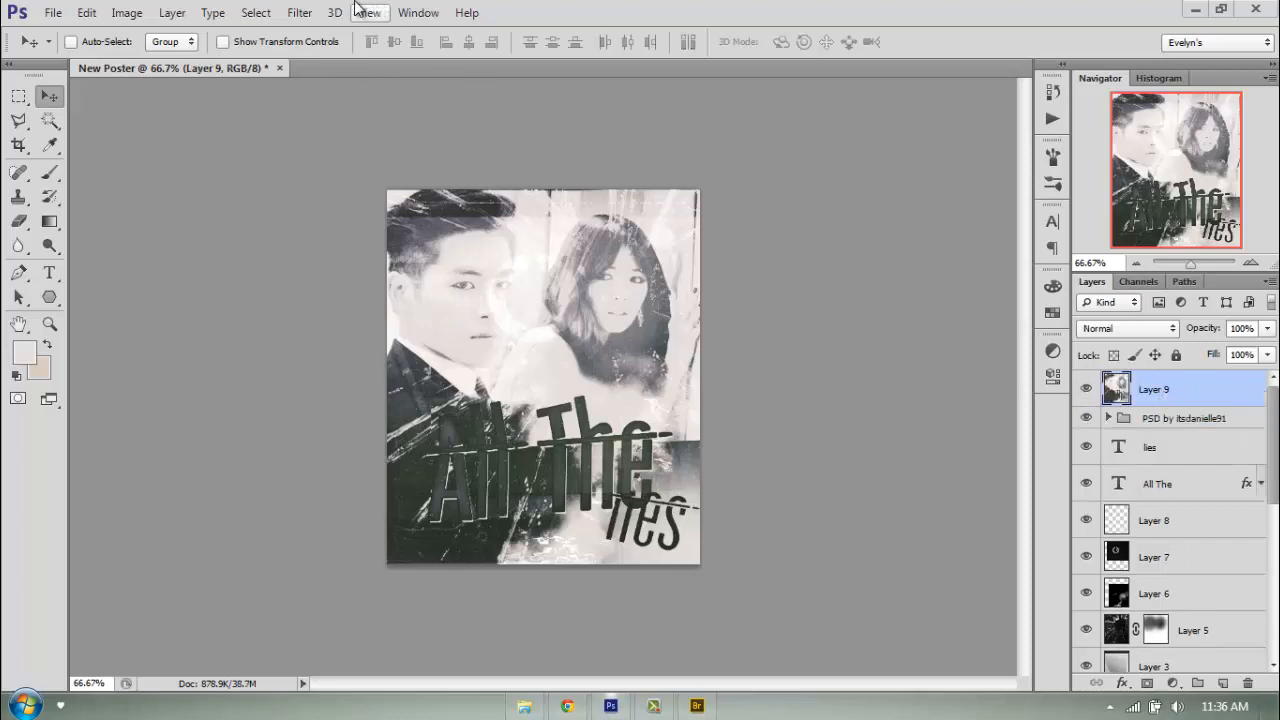
pyautogui.click(299, 12)
pyautogui.moveTo(342, 371)
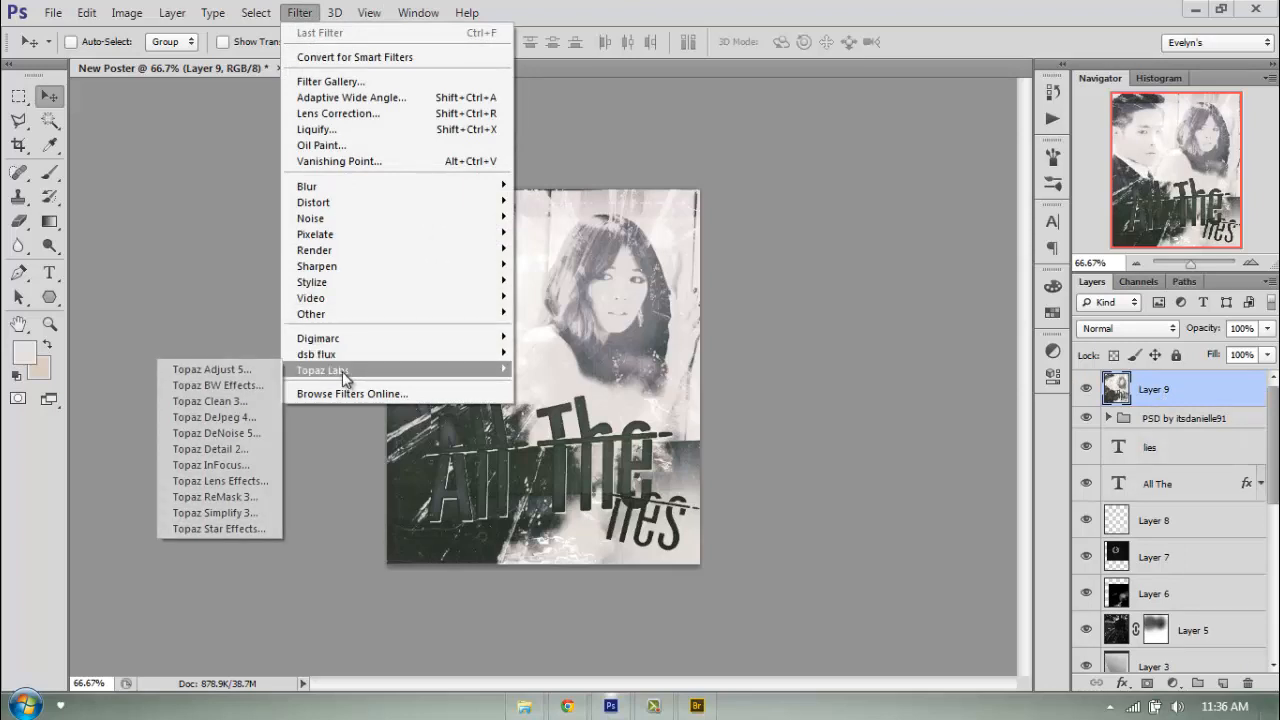
pyautogui.click(234, 397)
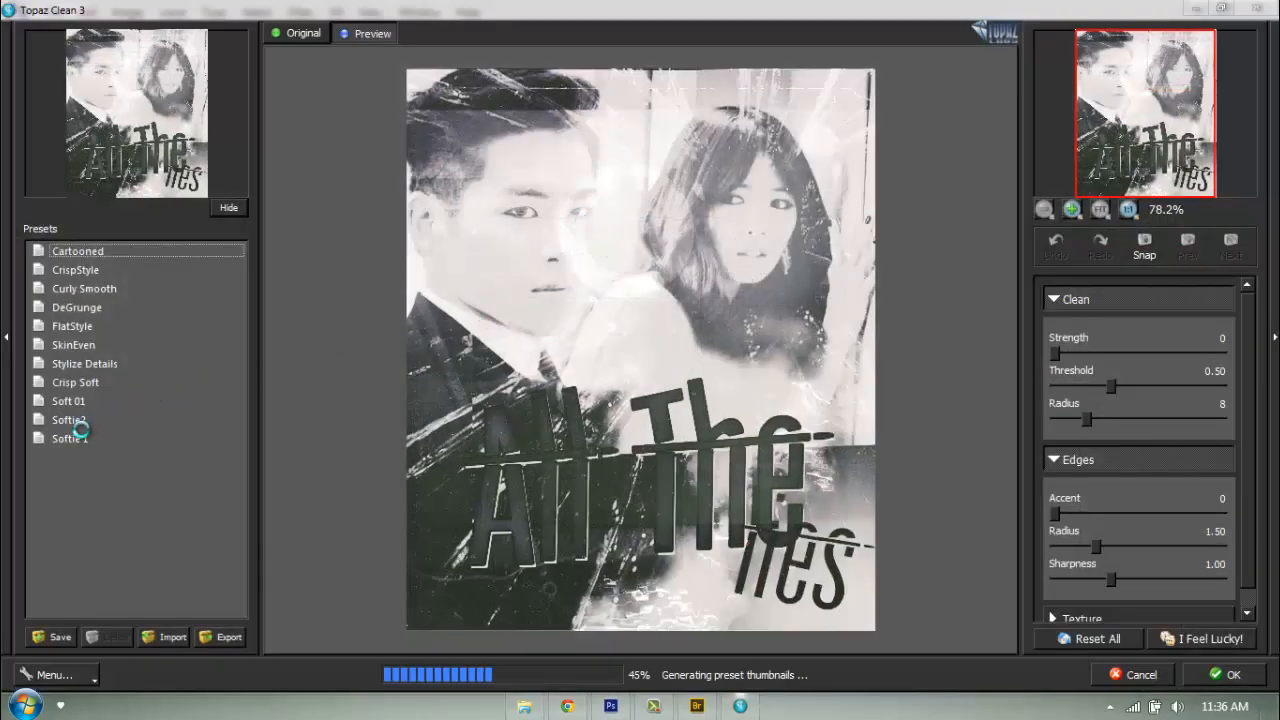
pyautogui.click(72, 405)
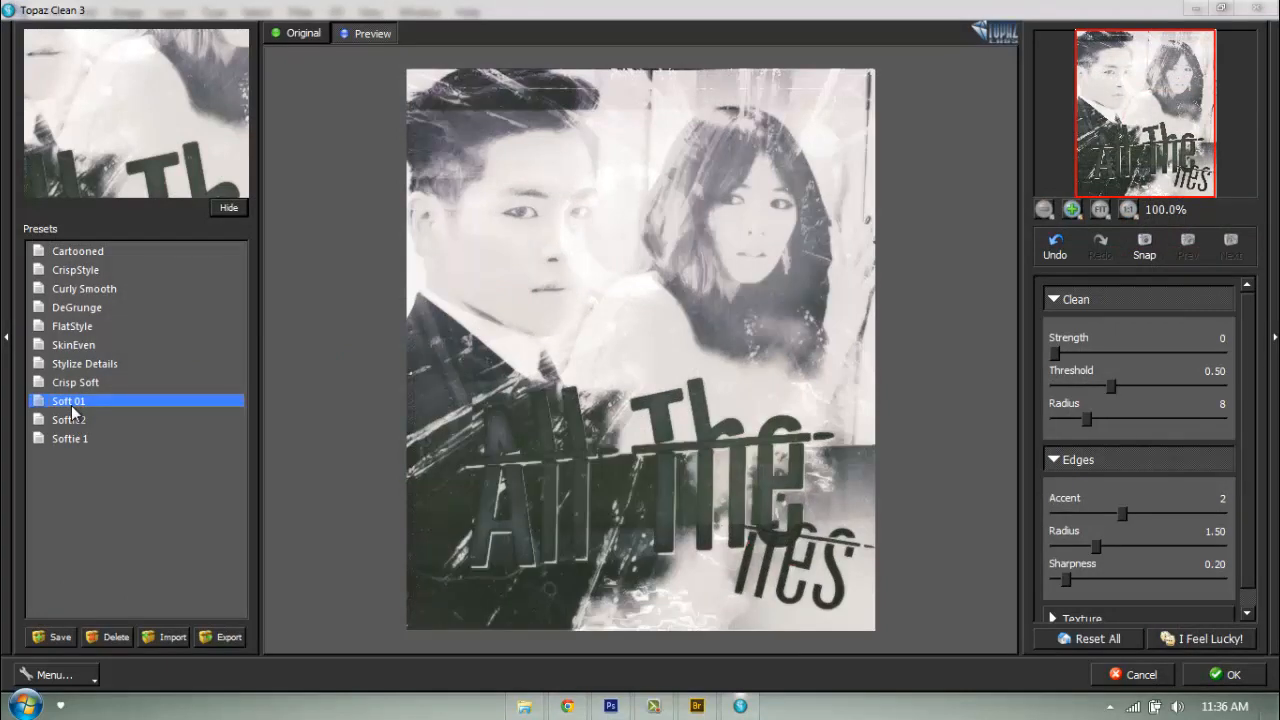
pyautogui.click(75, 441)
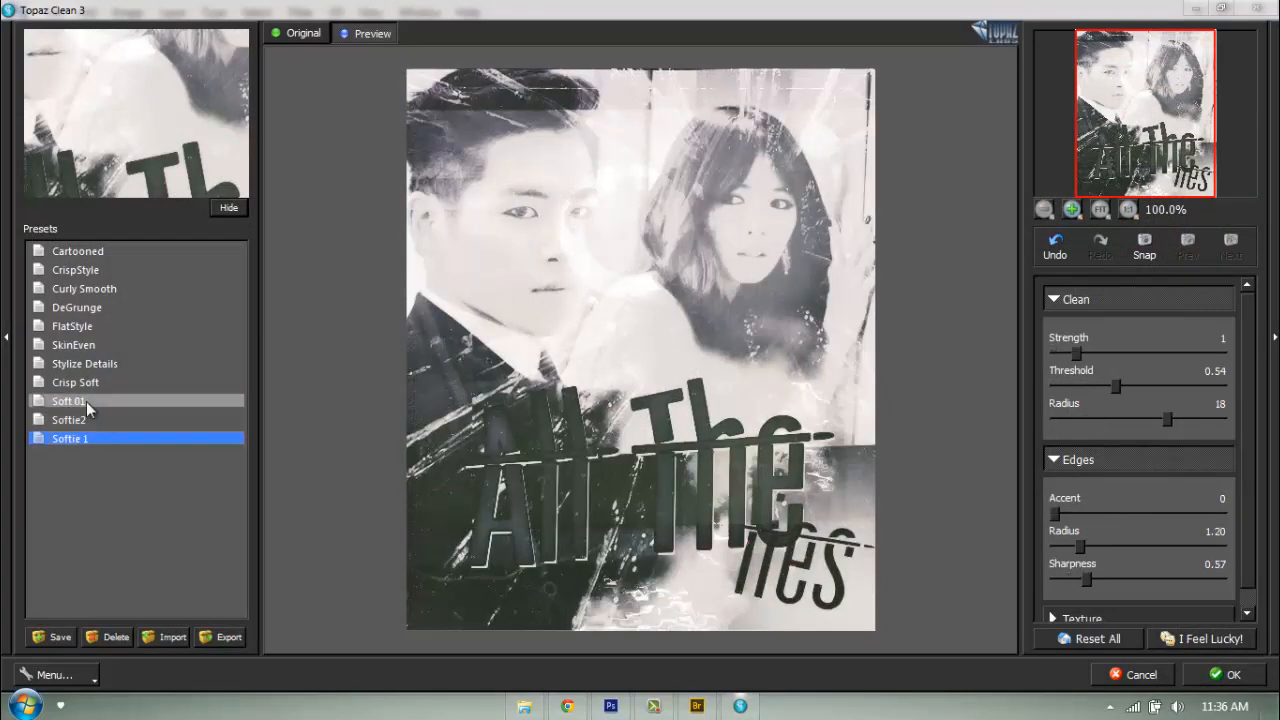
pyautogui.click(71, 421)
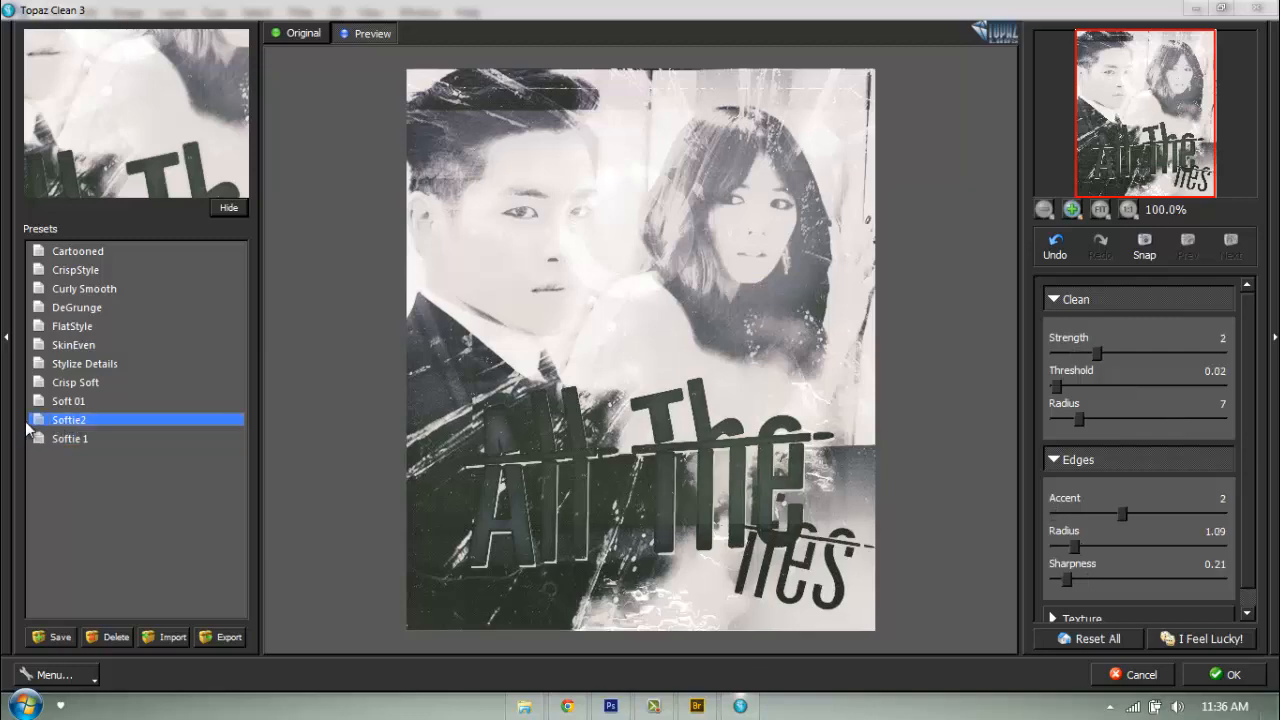
pyautogui.click(1228, 674)
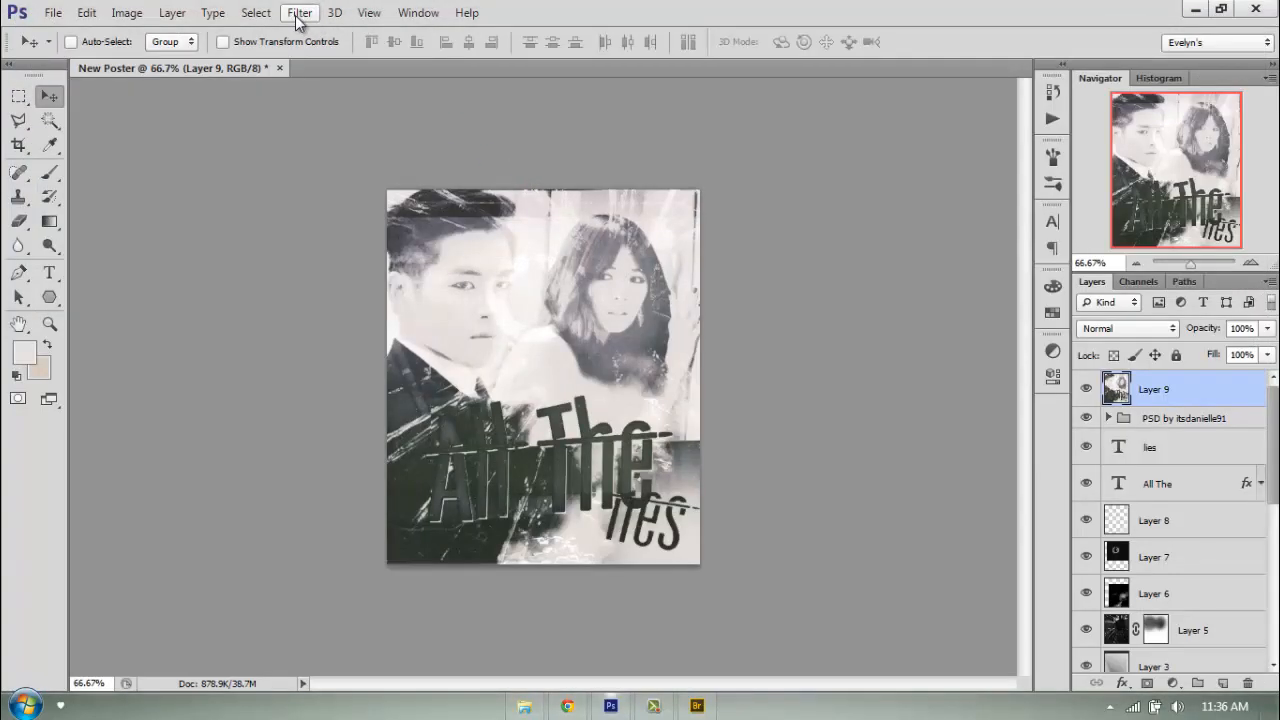
# Apply Smart Sharpen to Layer 9 with amount 500%, radius 0.3 px and Gaussian Blur removal
pyautogui.click(299, 13)
pyautogui.moveTo(330, 266)
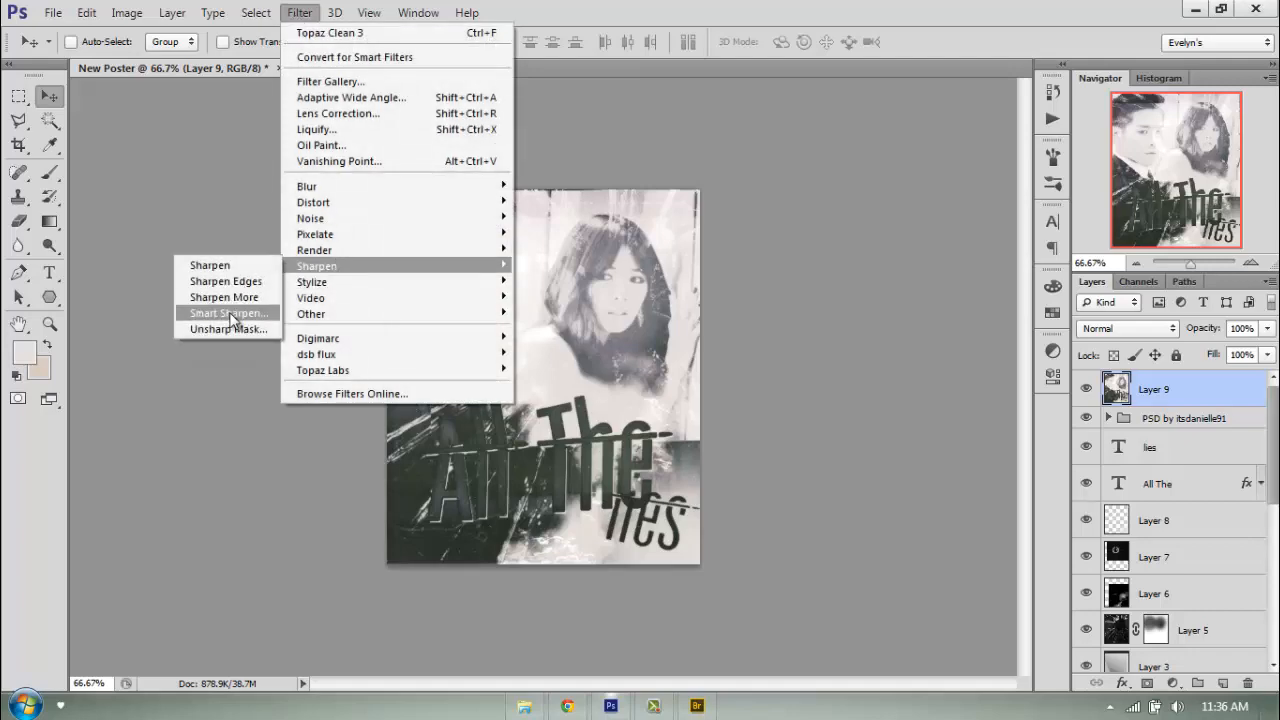
pyautogui.click(229, 313)
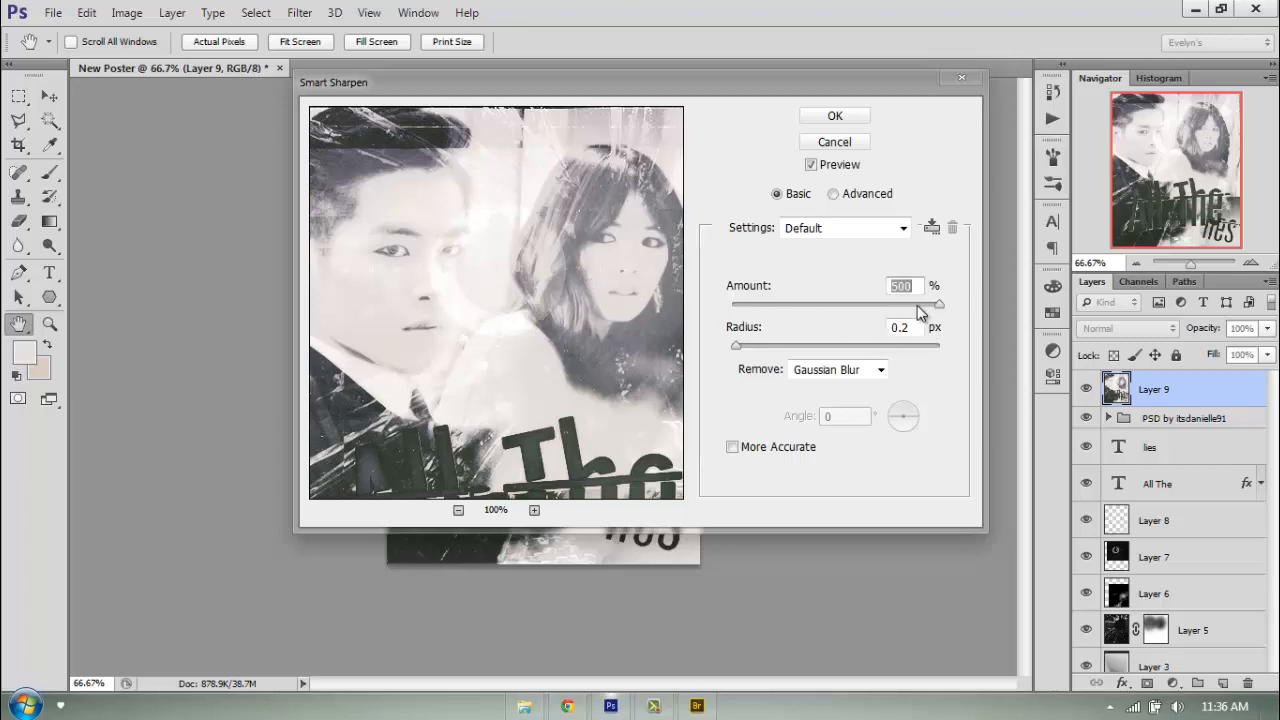
pyautogui.moveTo(905, 327); pyautogui.dragTo(773, 345)
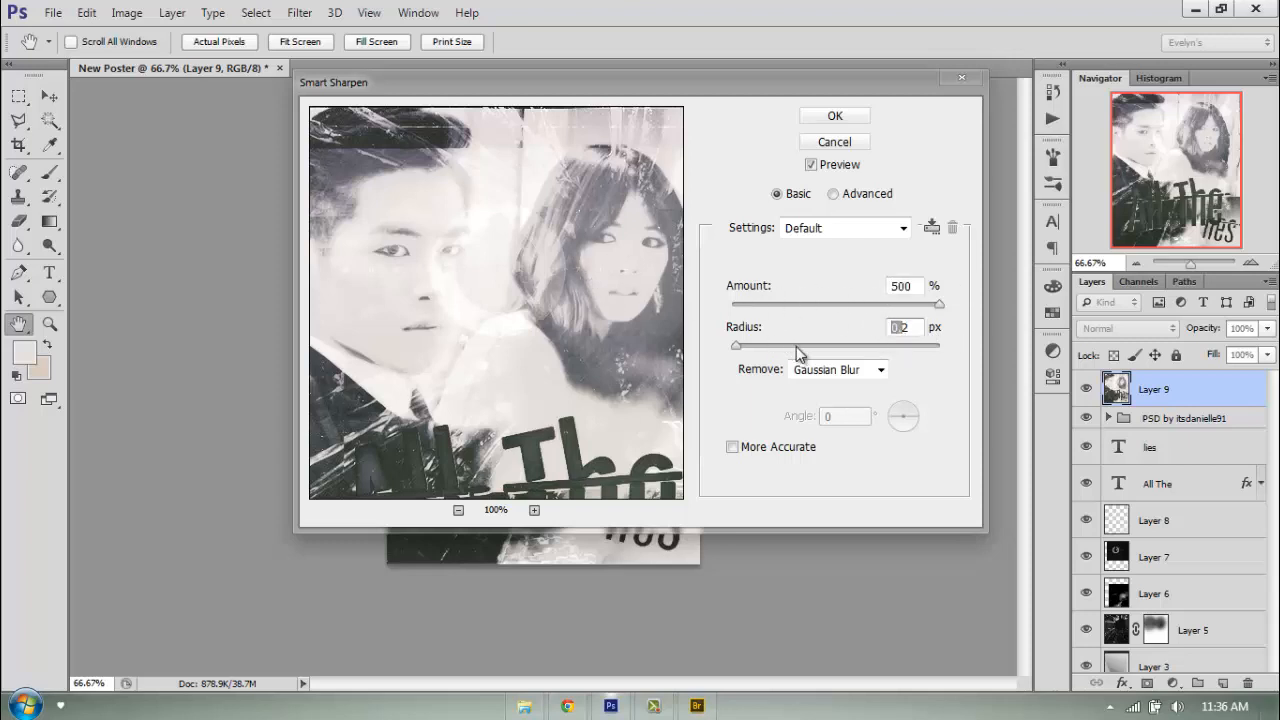
pyautogui.press('Right')
pyautogui.press('Delete')
pyautogui.write('3')
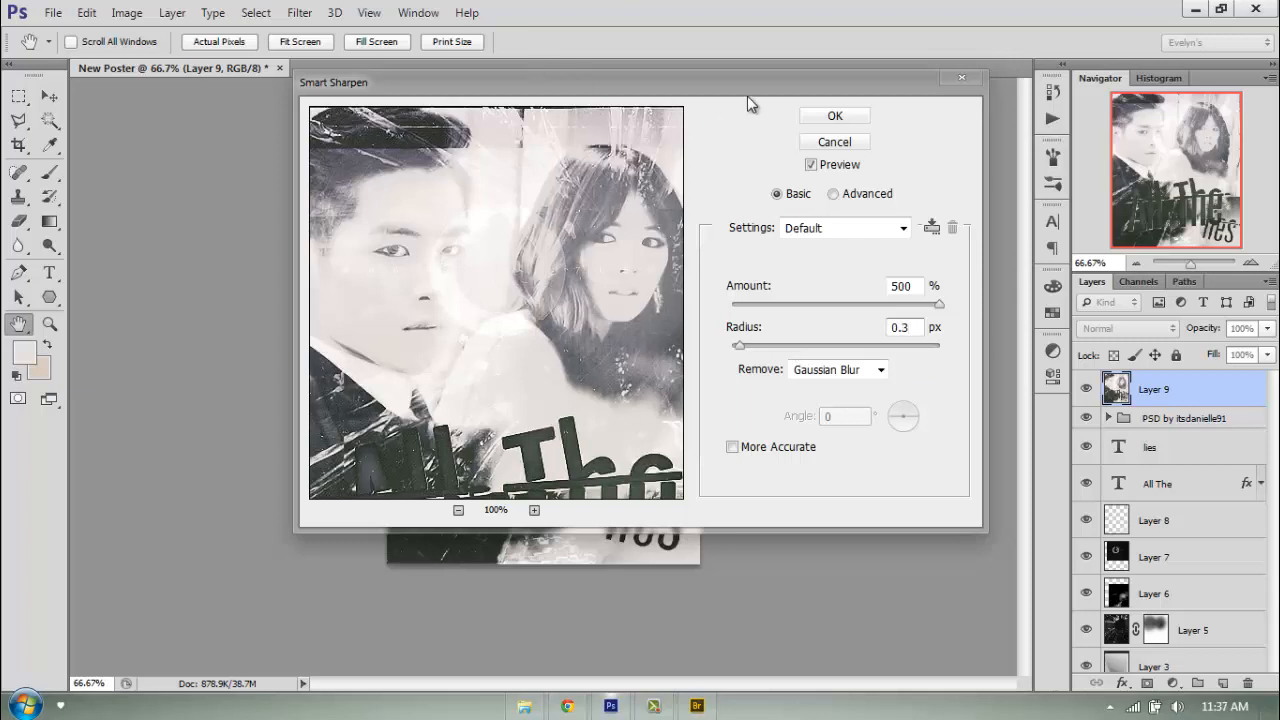
pyautogui.click(832, 115)
pyautogui.press('v')
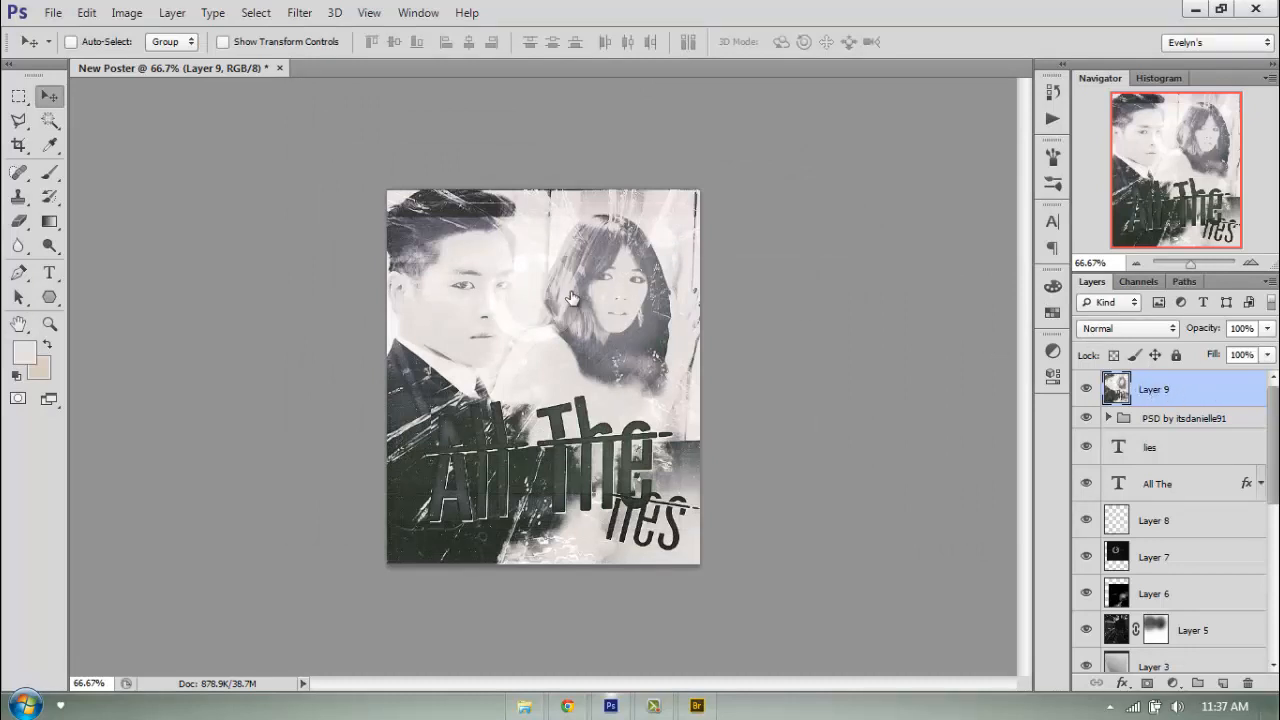
# Add a 3 px Stroke layer style to Layer 9, positioned Inside
pyautogui.press('h')
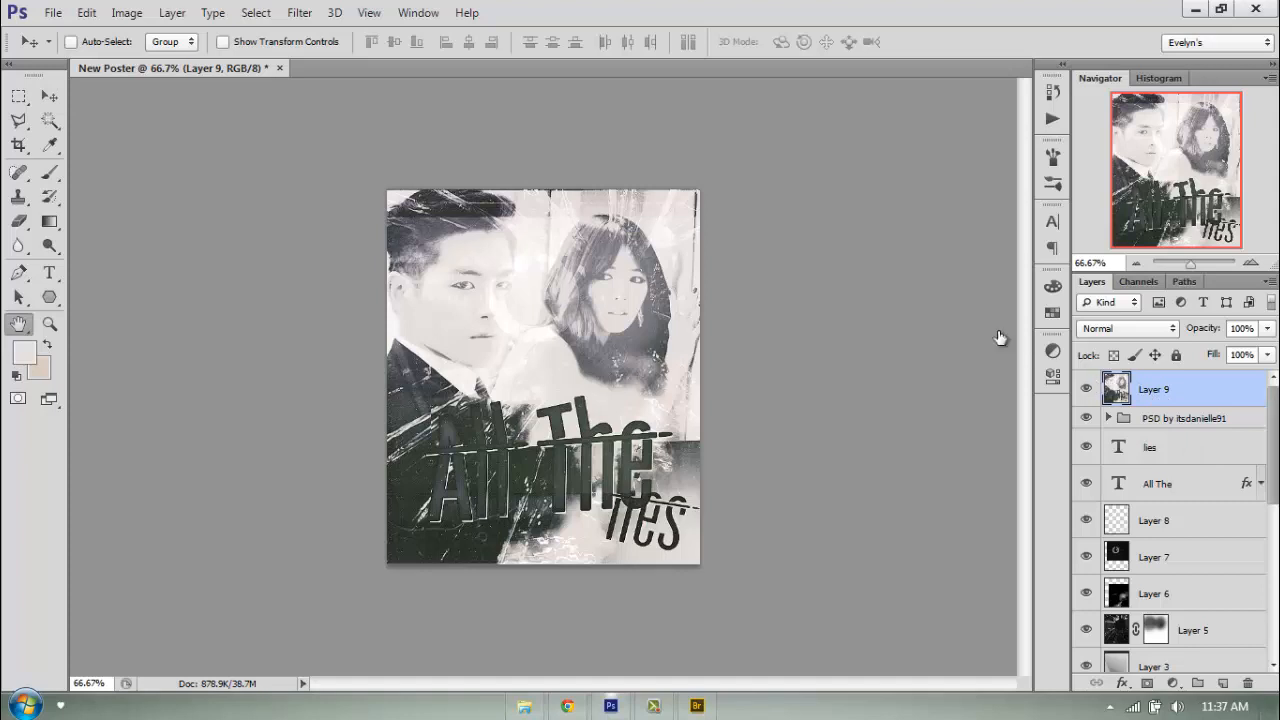
pyautogui.click(703, 169)
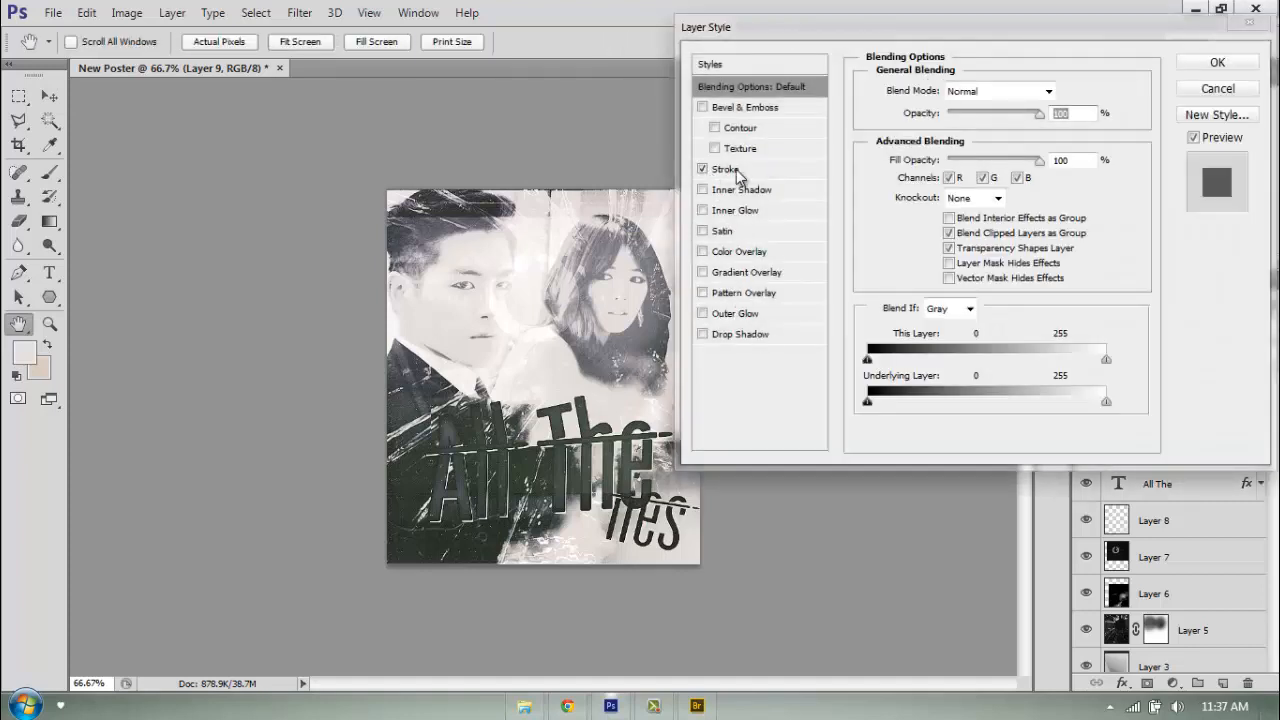
pyautogui.click(737, 176)
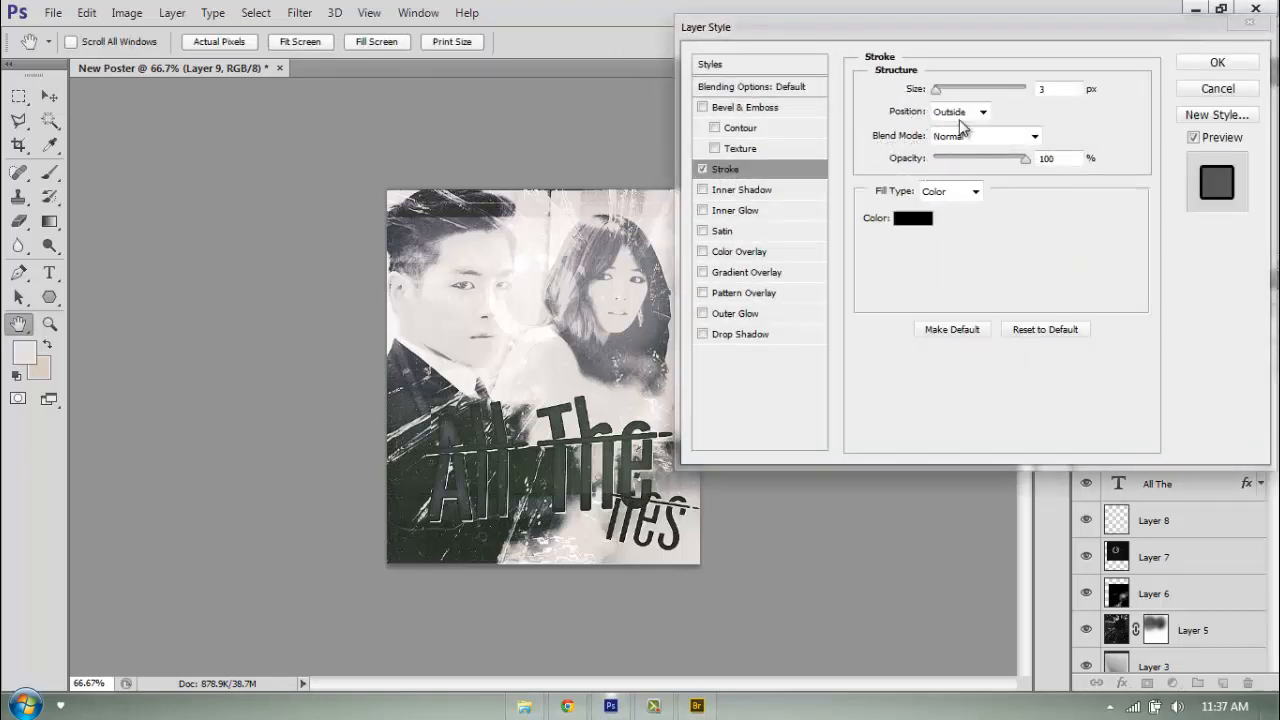
pyautogui.click(960, 120)
pyautogui.click(955, 137)
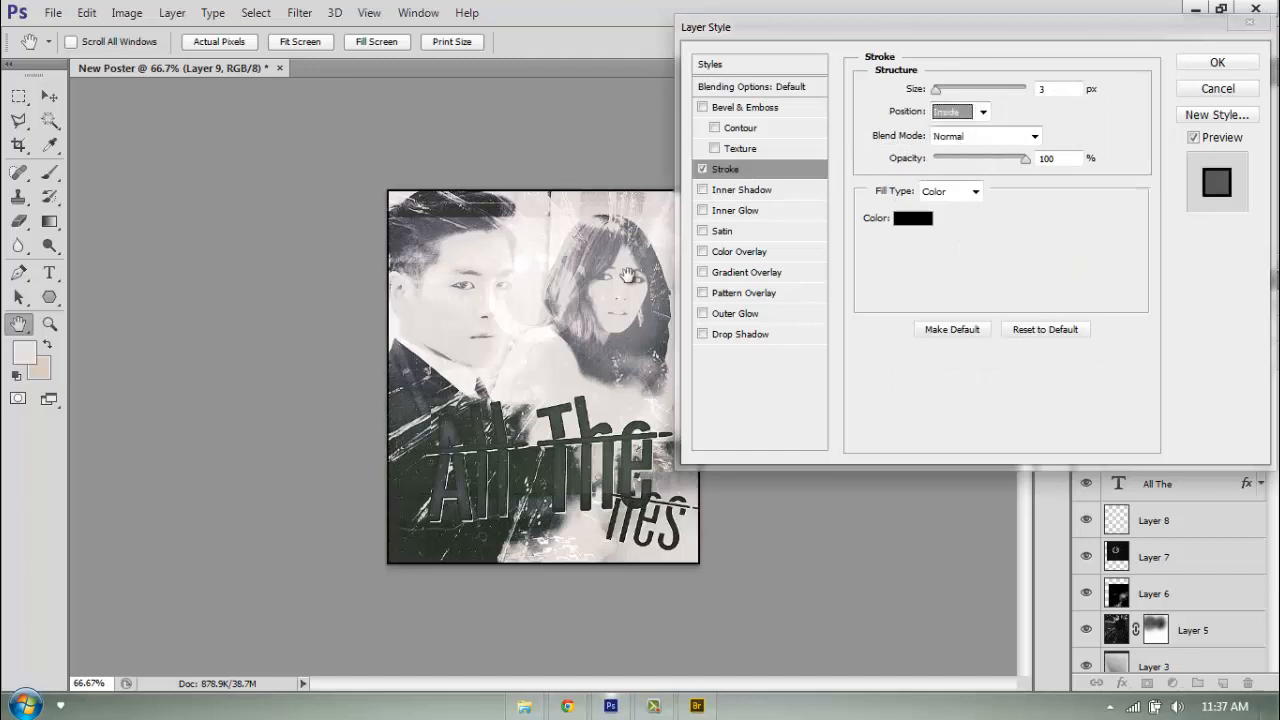
# Set the stroke colour to a dark green (H 113, S 28, B 25) sampled from the title area and apply the layer style
pyautogui.click(905, 218)
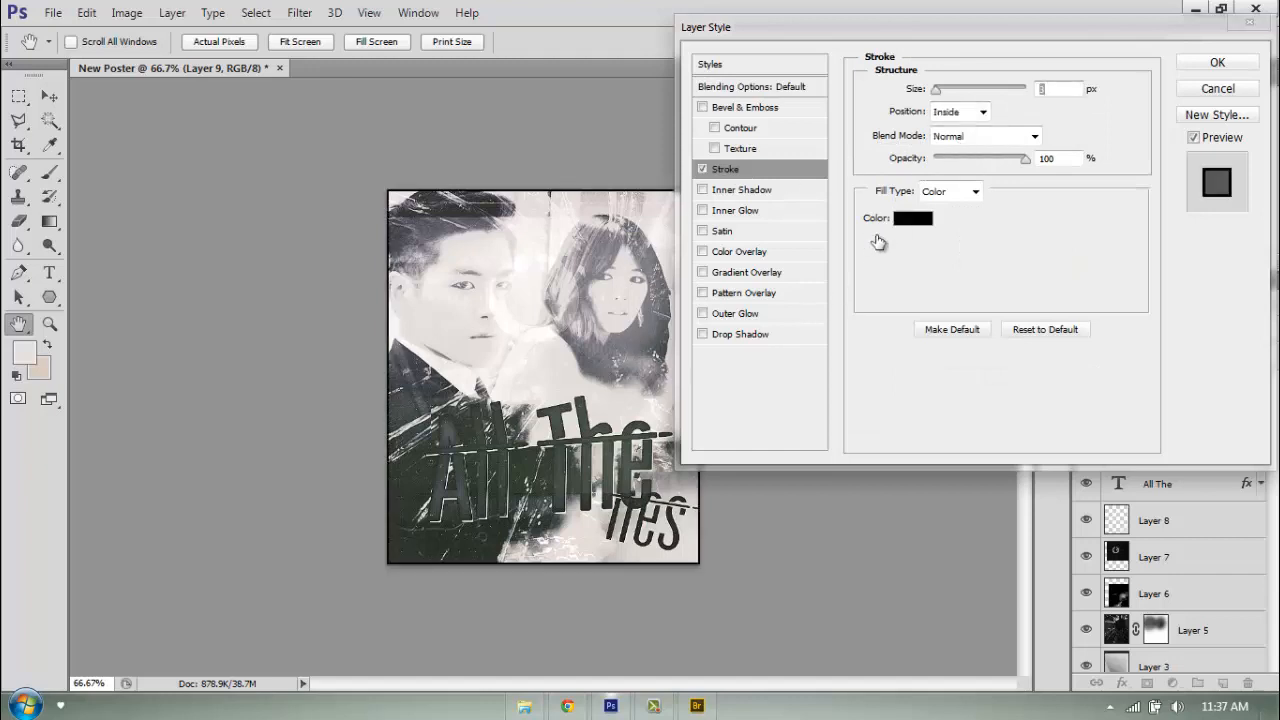
pyautogui.click(488, 455)
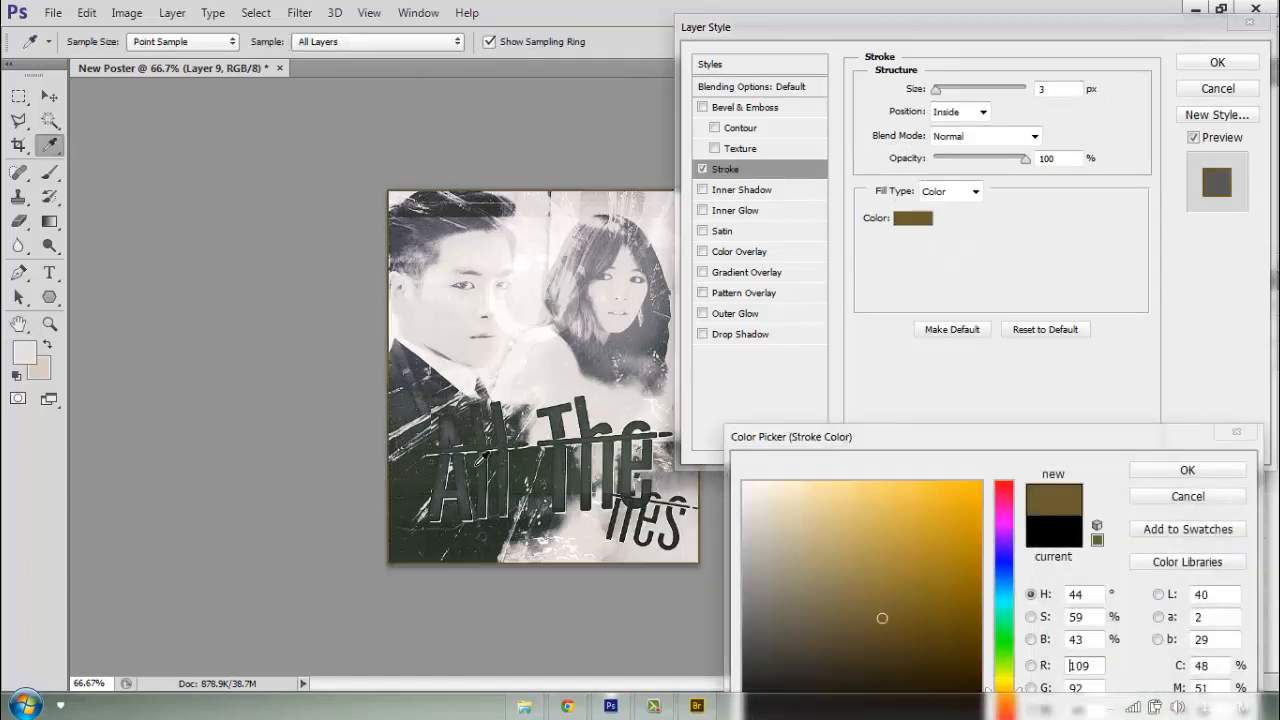
pyautogui.click(487, 456)
pyautogui.click(489, 452)
pyautogui.click(492, 447)
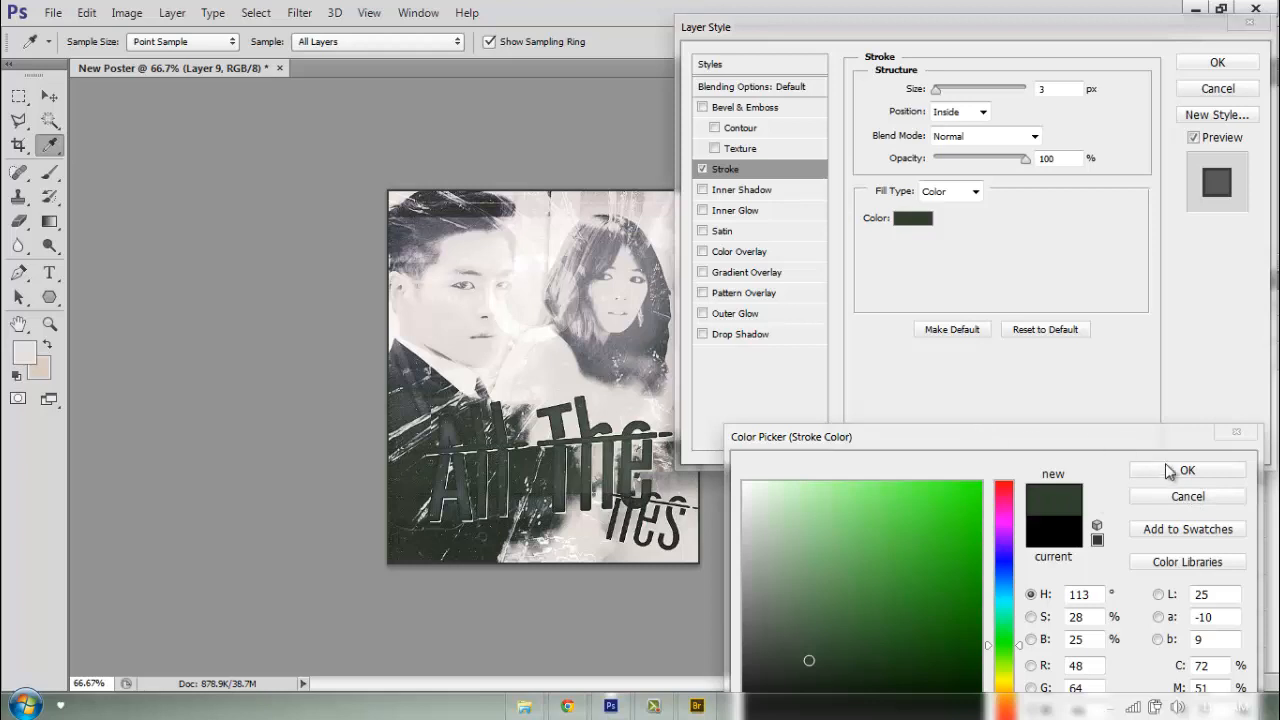
pyautogui.click(1168, 465)
pyautogui.click(1217, 62)
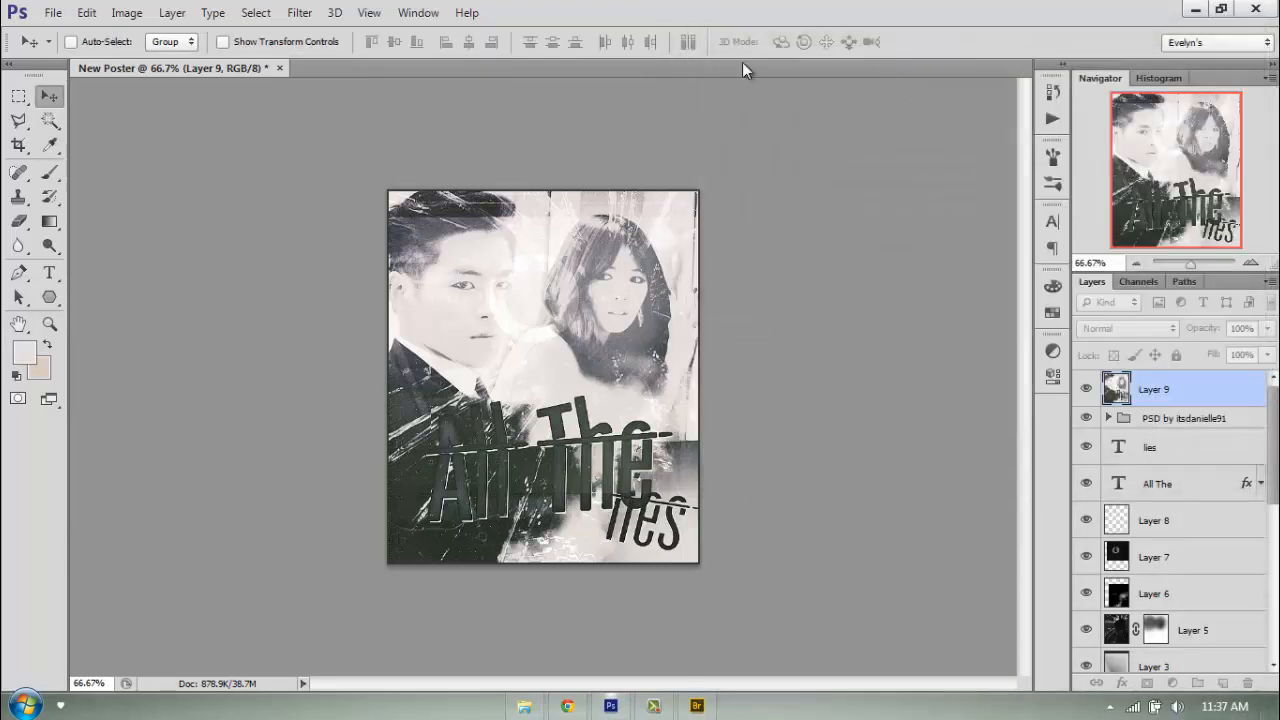
# Save a copy of the finished poster as an interlaced PNG named New Poster in the HyunA Hoya folder
pyautogui.click(53, 12)
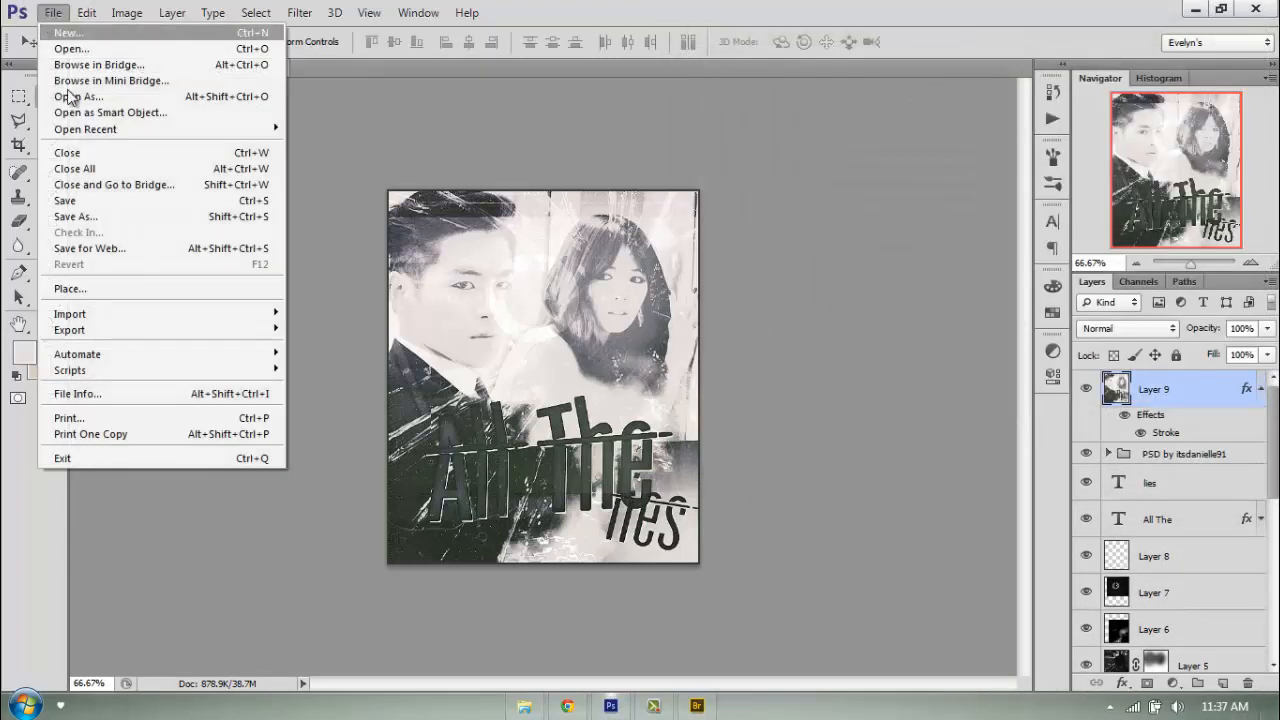
pyautogui.click(85, 216)
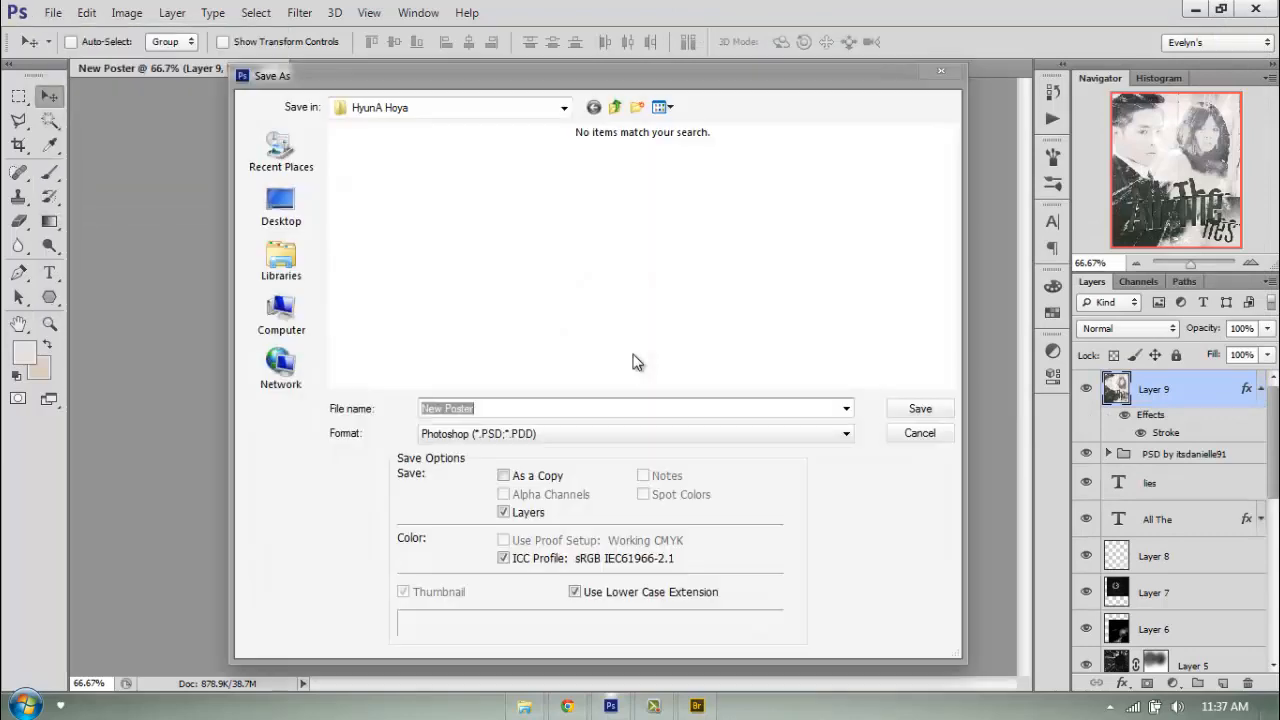
pyautogui.click(517, 433)
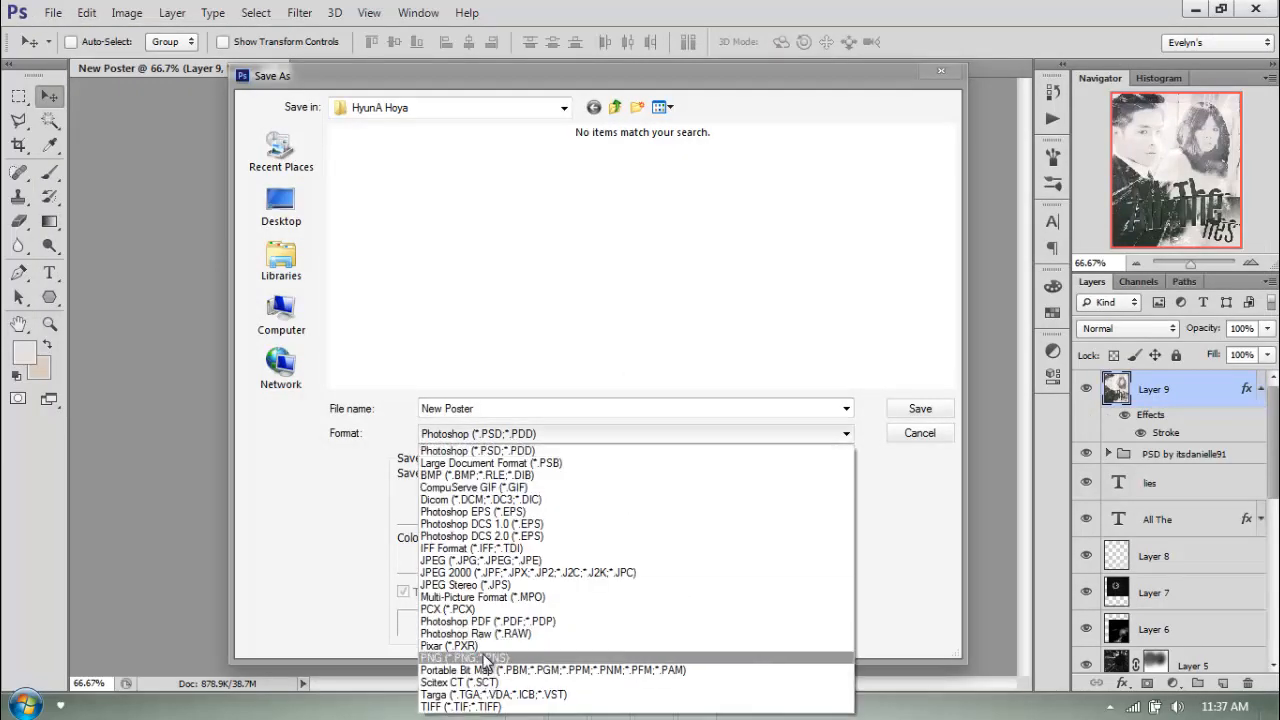
pyautogui.click(487, 660)
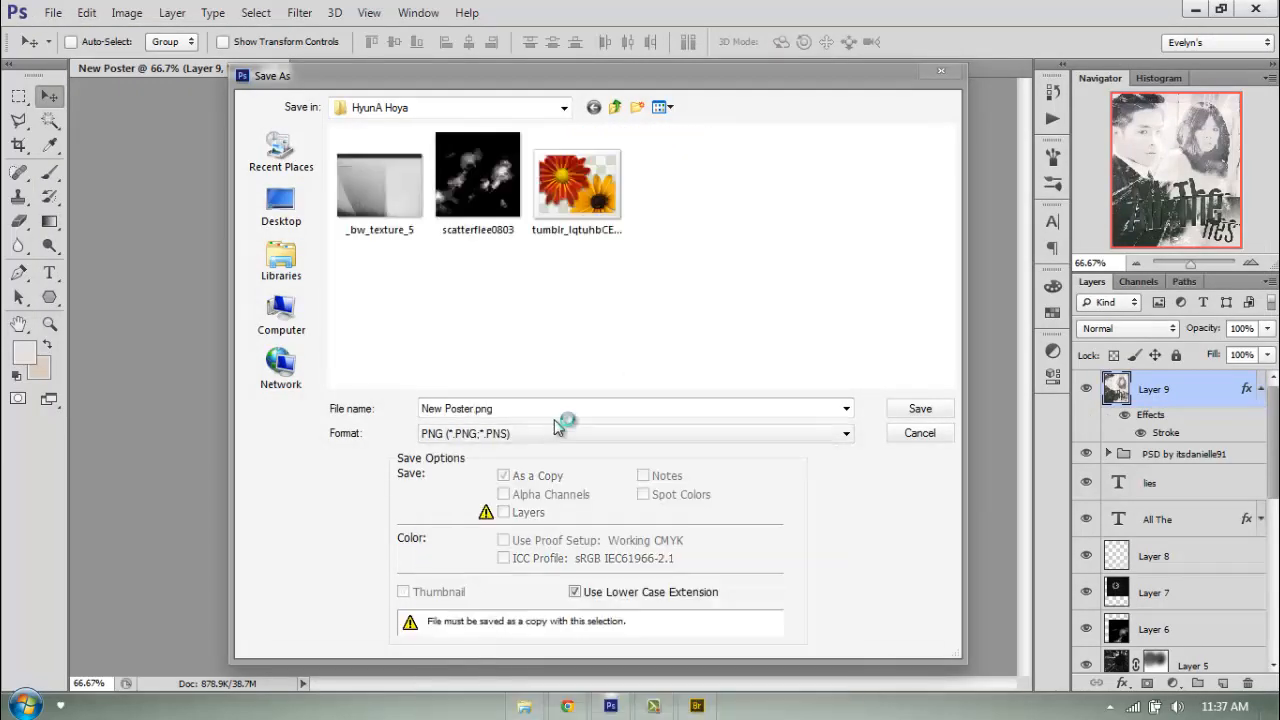
pyautogui.click(935, 414)
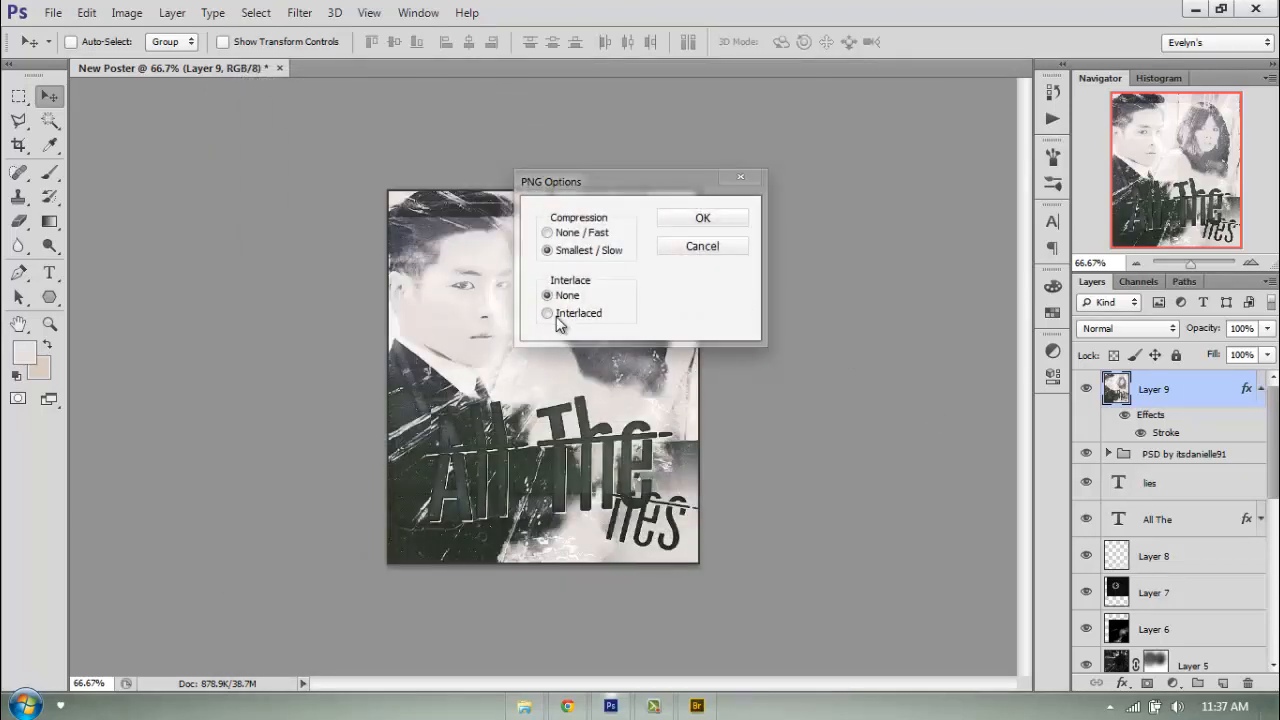
pyautogui.click(557, 315)
pyautogui.click(731, 217)
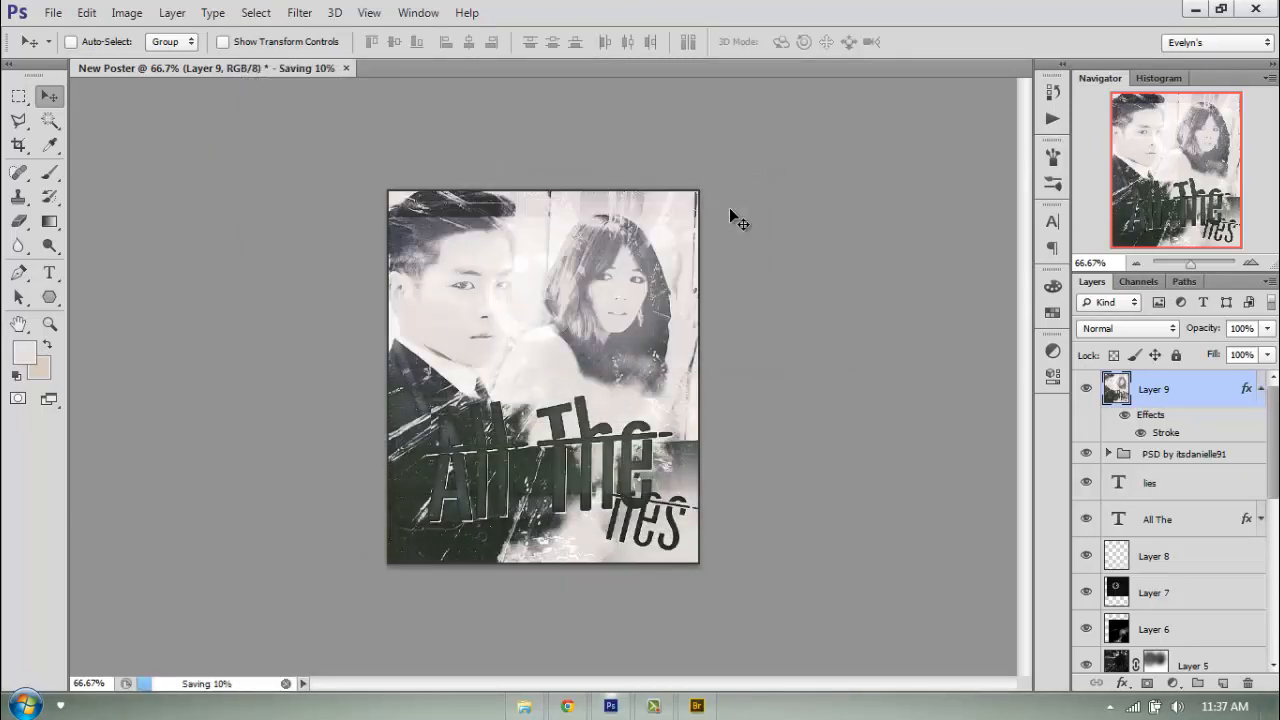
# Save the layered poster in Photoshop PSD format as "All The Lies" with Maximize Compatibility kept on
pyautogui.click(53, 12)
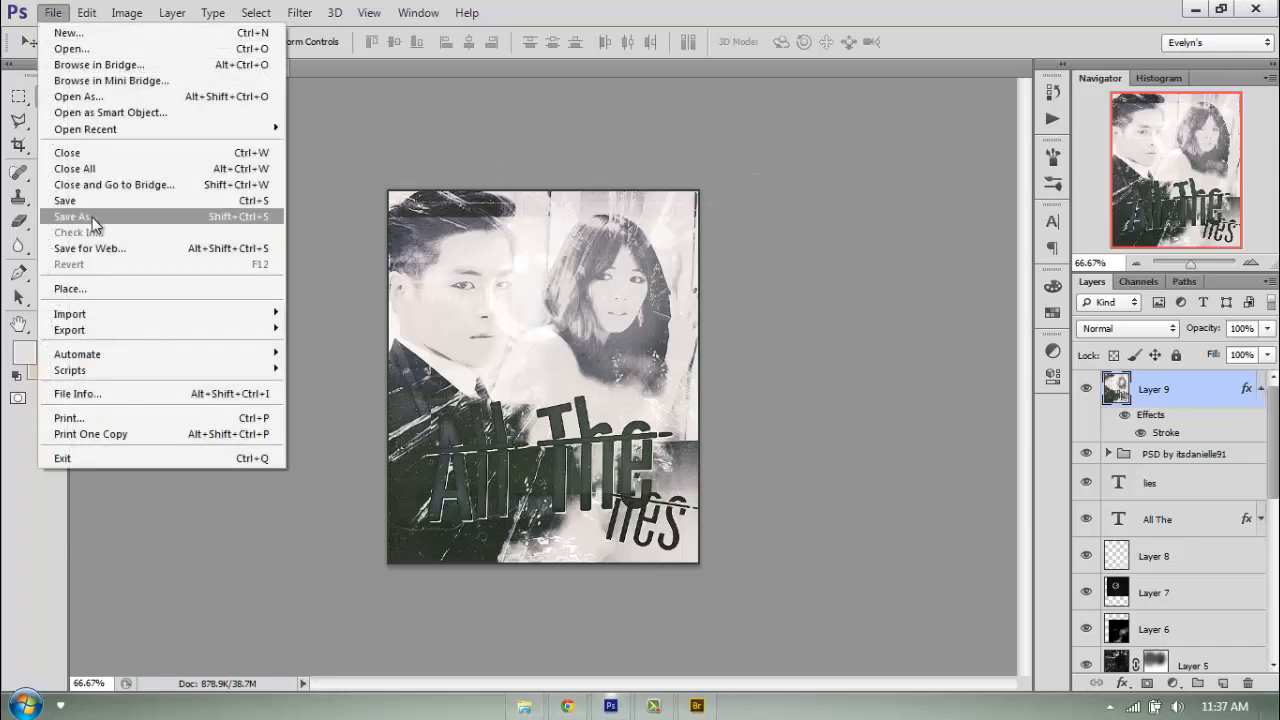
pyautogui.click(92, 217)
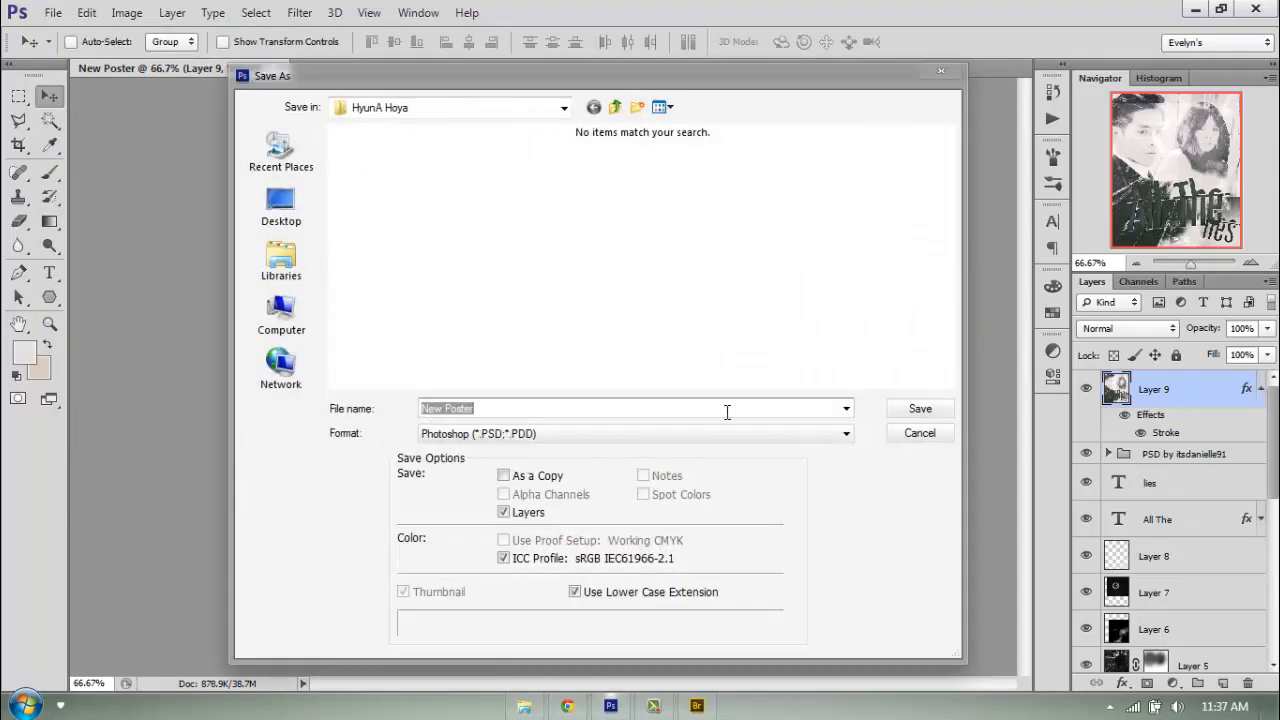
pyautogui.write('All The Lies')
pyautogui.press('Return')
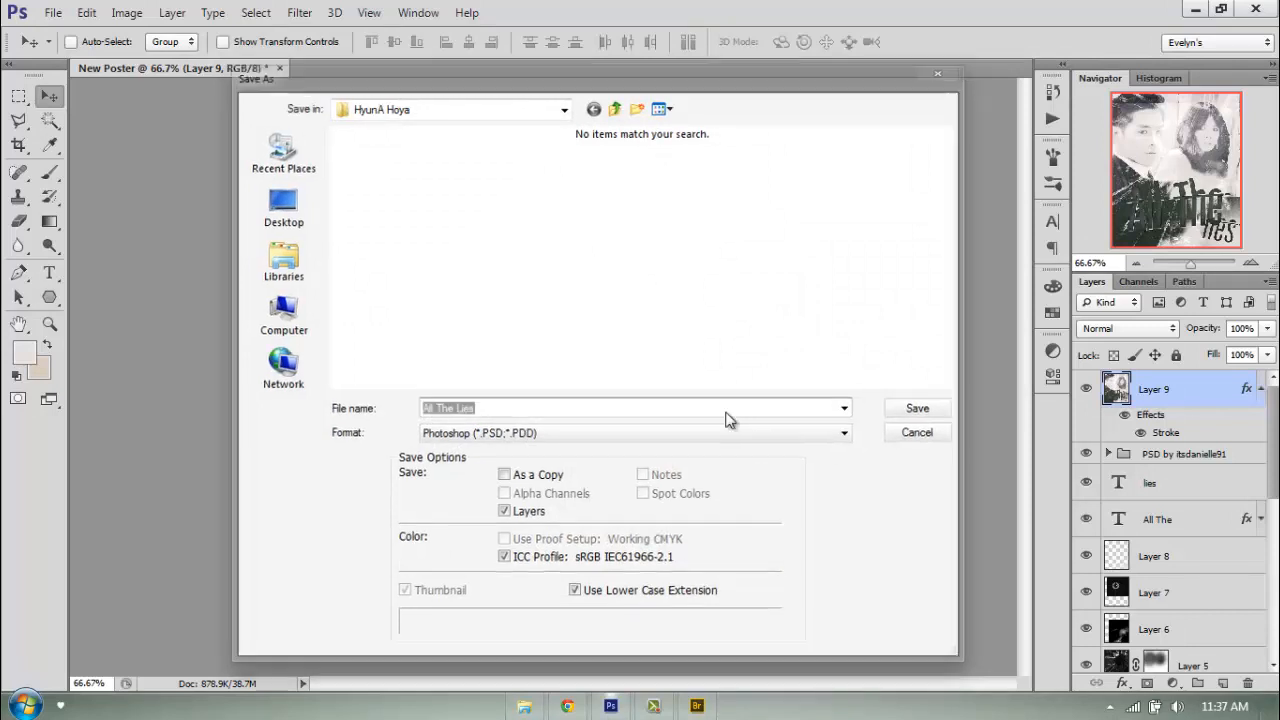
pyautogui.click(849, 210)
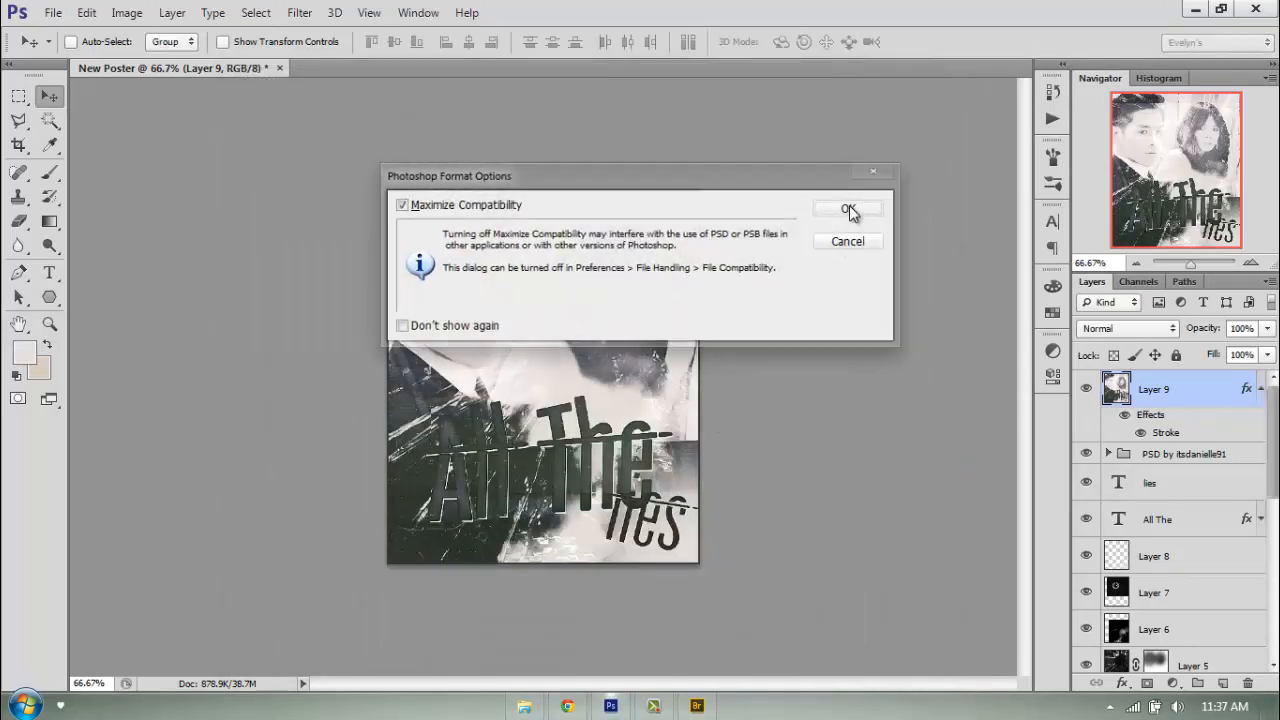